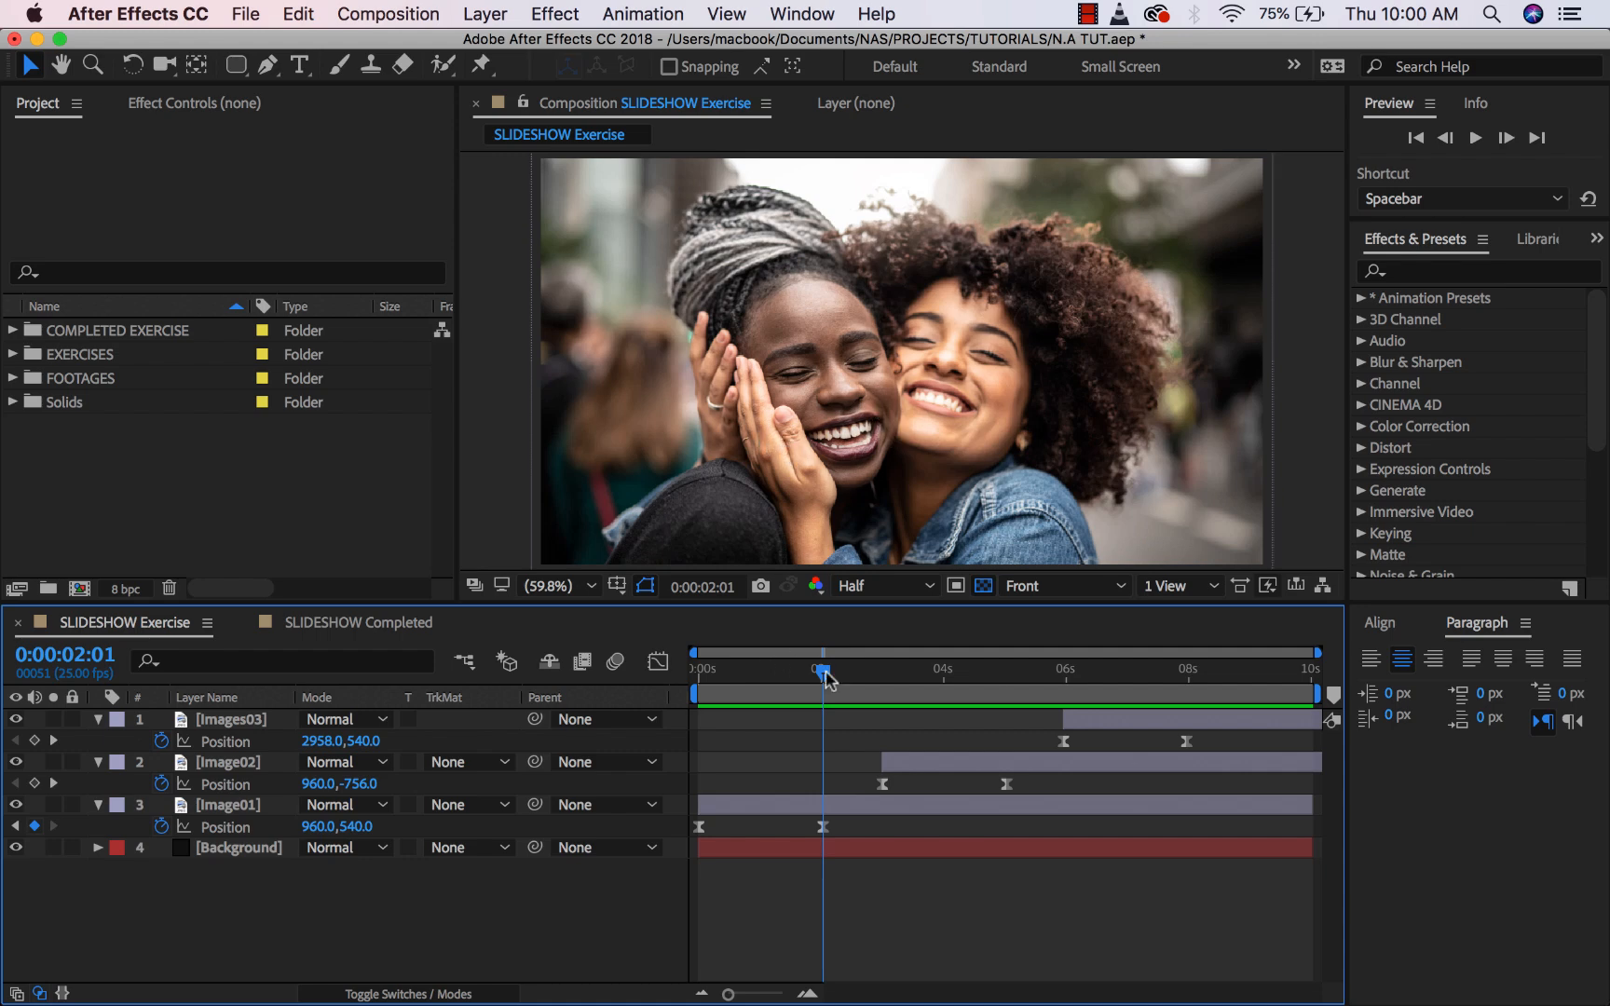
Add a text layer reading "best friends" over the first image at 0:00:02:01.
{"action": "mouse_move", "coordinate": [824, 673]}
{"action": "left_mouse_down"}
{"action": "mouse_move", "coordinate": [1134, 699]}
{"action": "mouse_move", "coordinate": [825, 646]}
{"action": "left_mouse_up"}
{"action": "left_click", "coordinate": [300, 65]}
{"action": "left_click", "coordinate": [733, 412]}
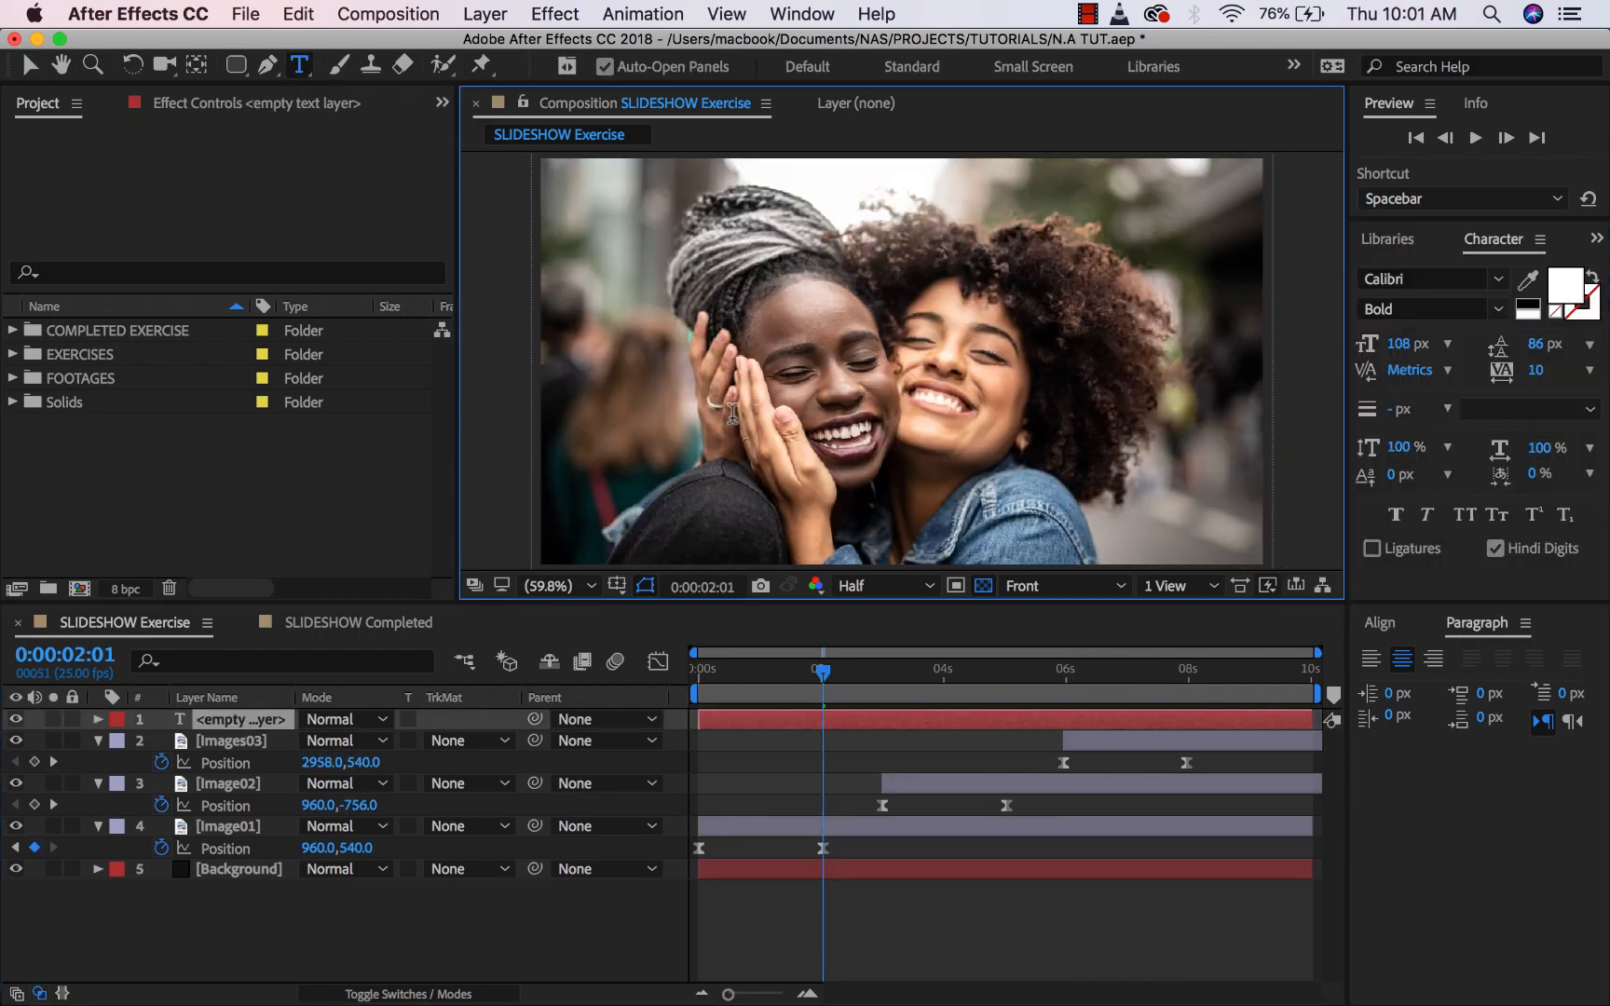
{"action": "type", "text": "best"}
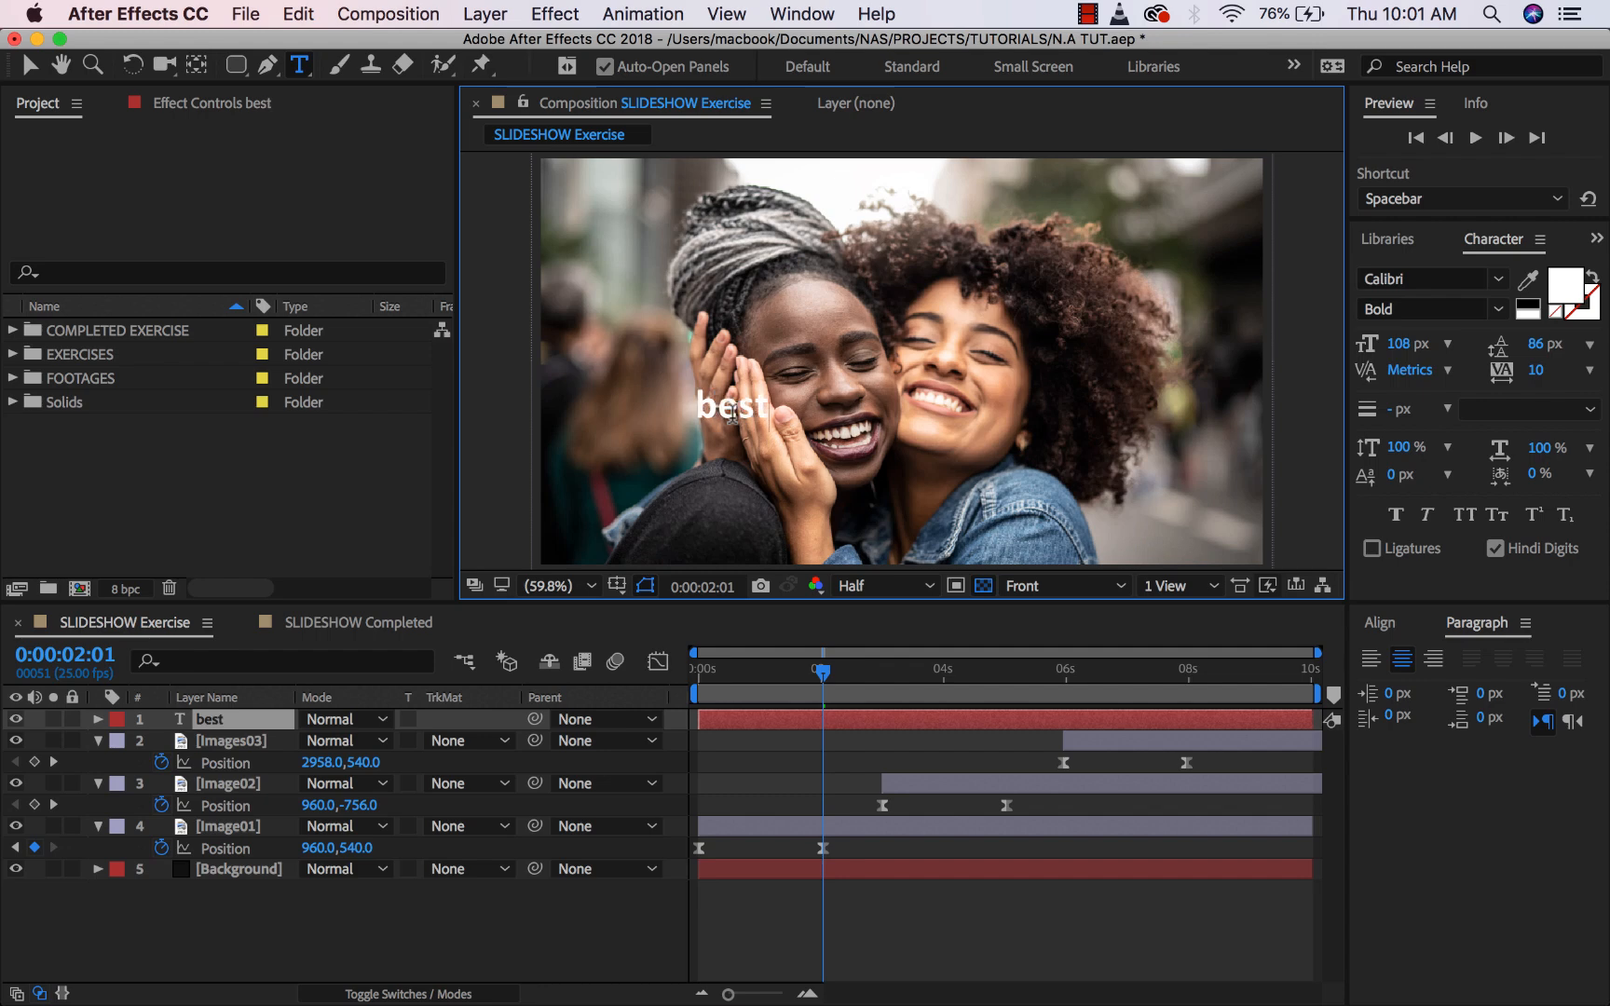
{"action": "type", "text": " friends"}
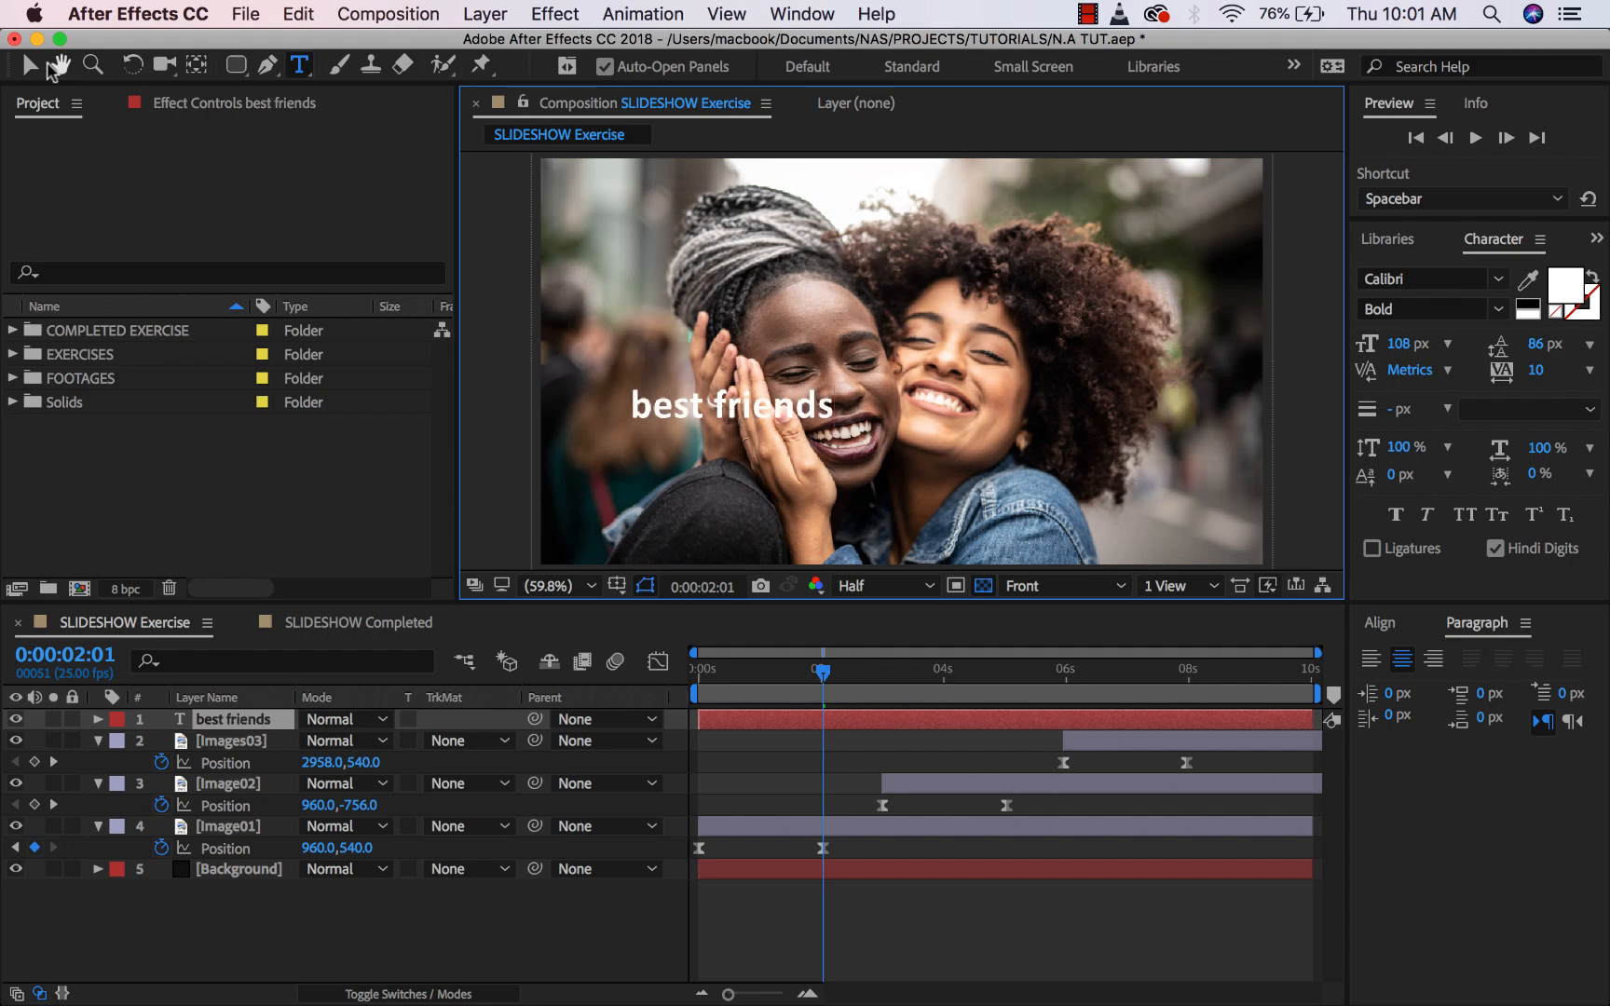
{"action": "left_click", "coordinate": [26, 67]}
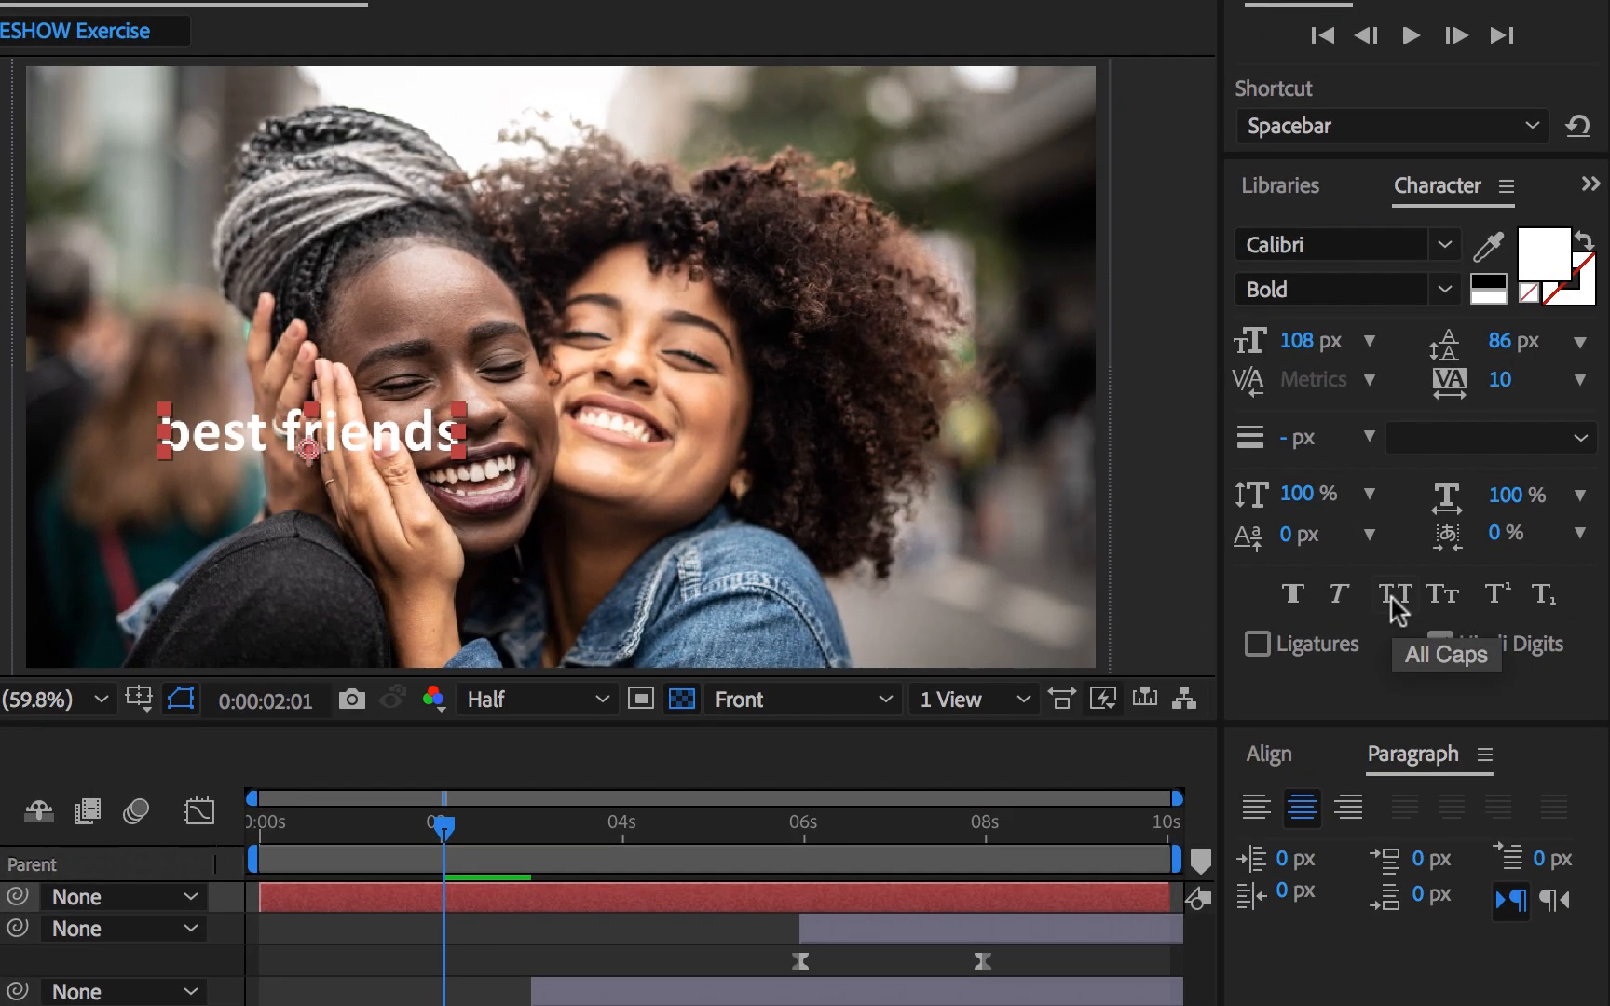
Set the best friends text to All Caps and move it slightly down and to the right over the image.
{"action": "left_click", "coordinate": [1467, 515]}
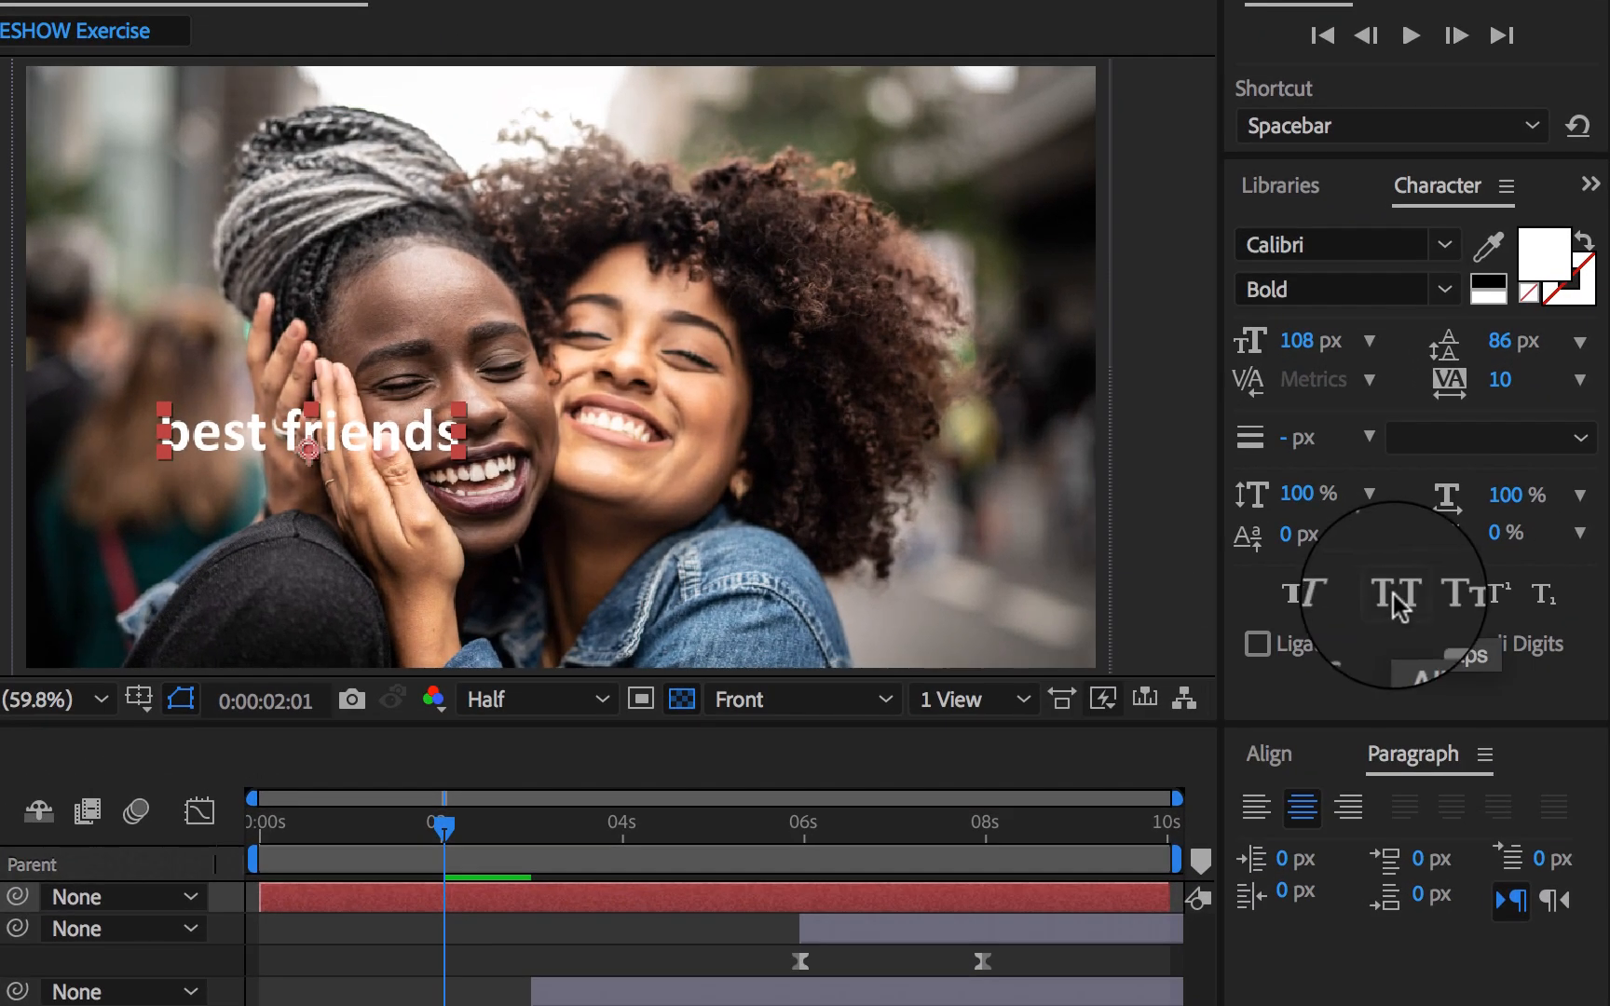
{"action": "left_click", "coordinate": [741, 894]}
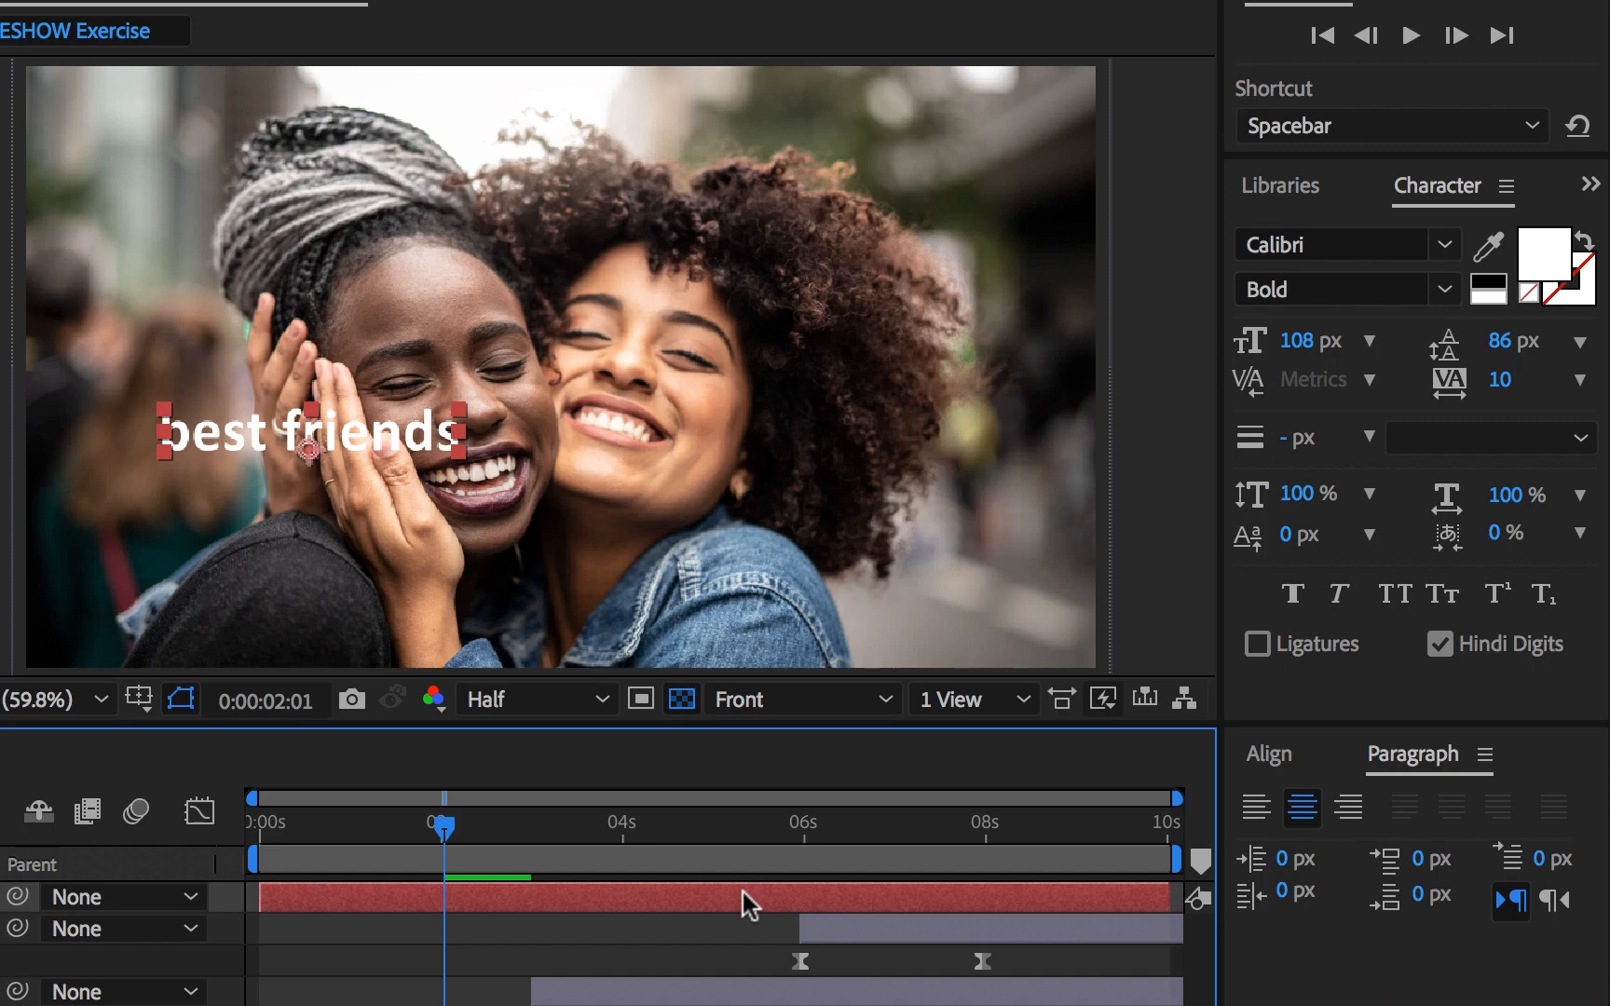
{"action": "left_click", "coordinate": [1394, 594]}
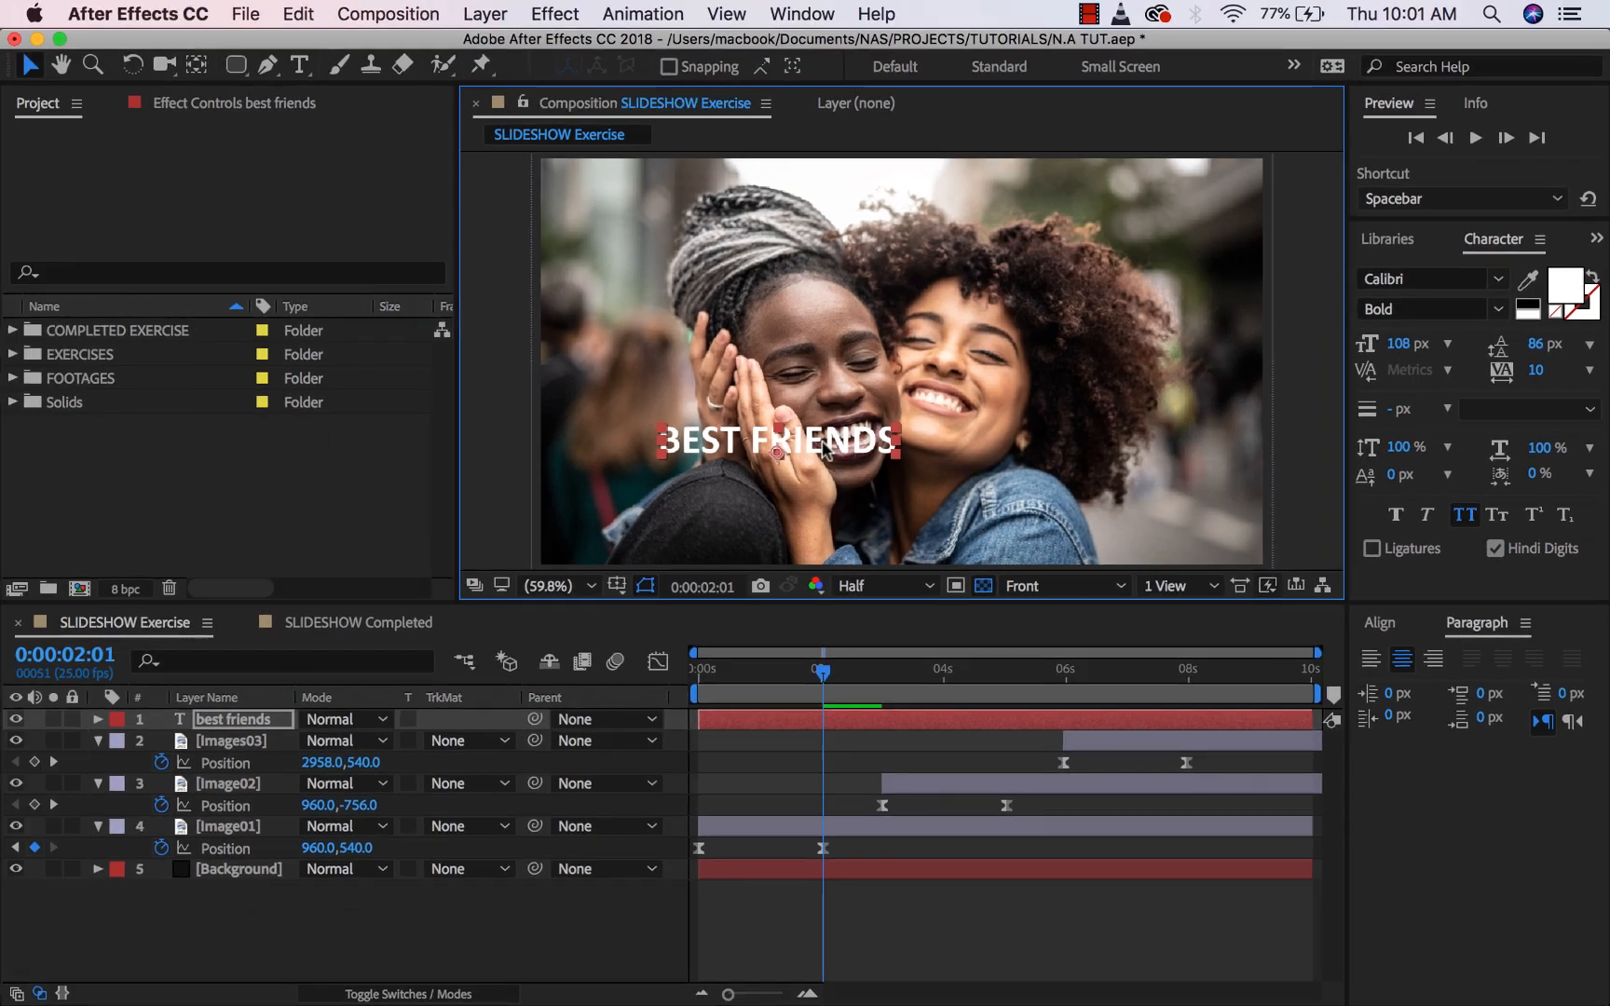
{"action": "left_click_drag", "start_coordinate": [786, 435], "coordinate": [824, 449]}
Preview the slideshow from the start to check the title, then return to 0:00:02:01.
{"action": "left_click_drag", "start_coordinate": [822, 671], "coordinate": [632, 675]}
{"action": "key", "text": "space"}
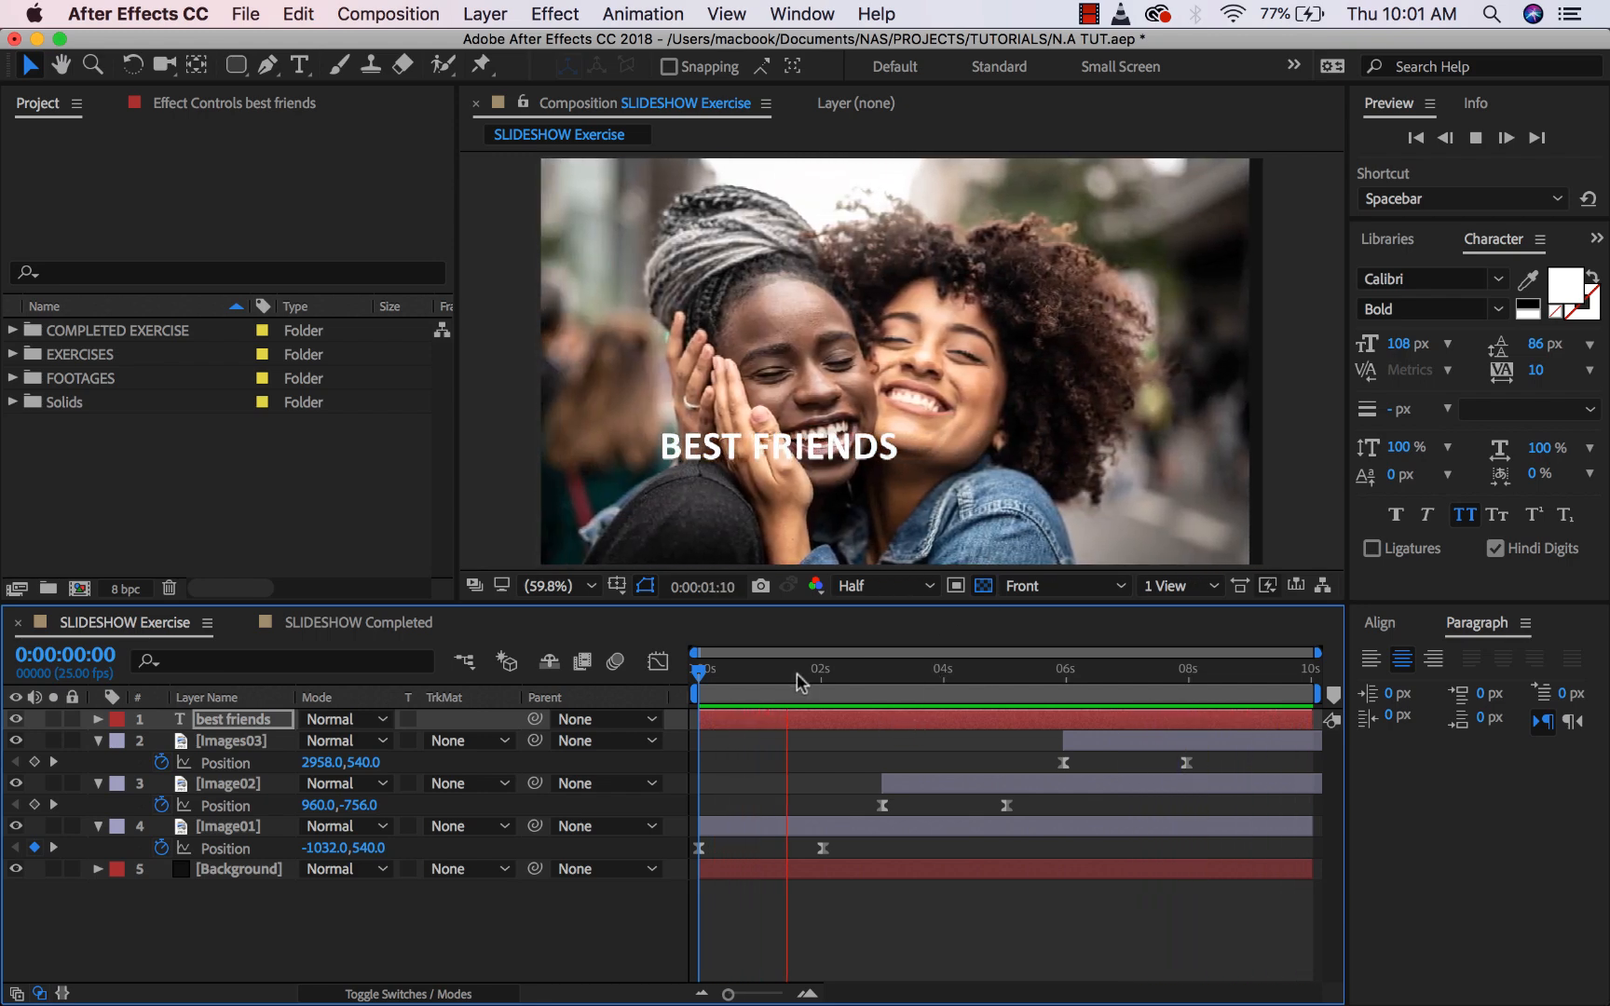
{"action": "left_click", "coordinate": [818, 676]}
{"action": "left_click_drag", "start_coordinate": [818, 674], "coordinate": [822, 674]}
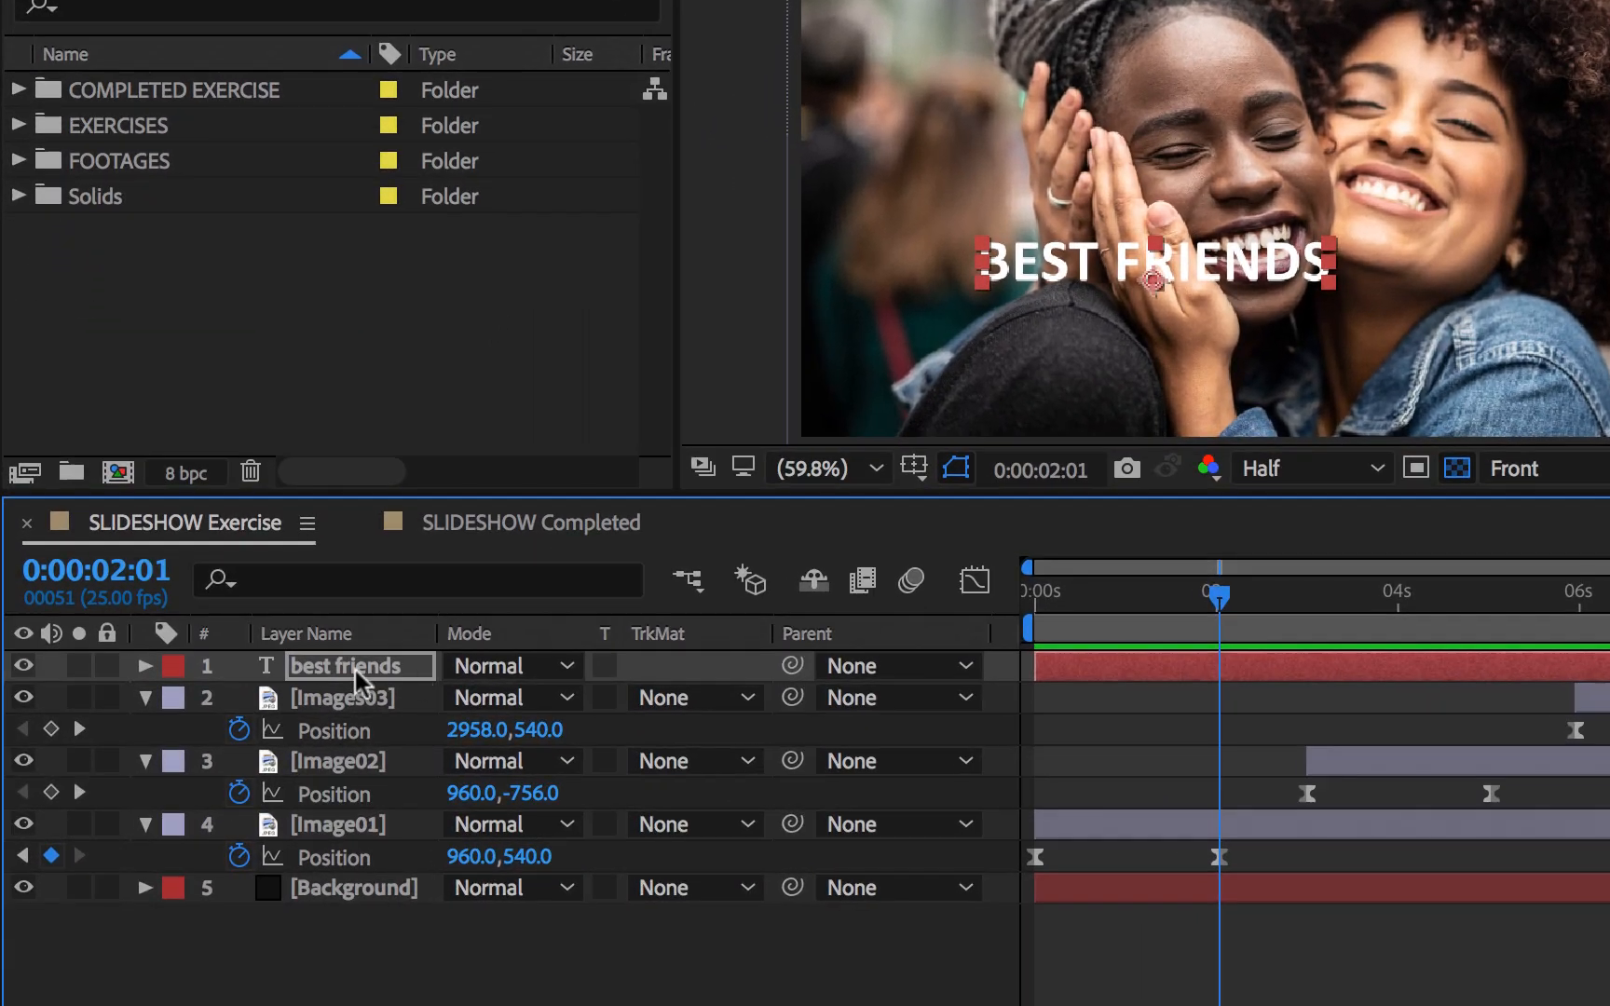
Move the best friends text layer directly above Image01 in the layer stack and preview the slideshow from the start.
{"action": "left_click_drag", "start_coordinate": [355, 671], "coordinate": [345, 805]}
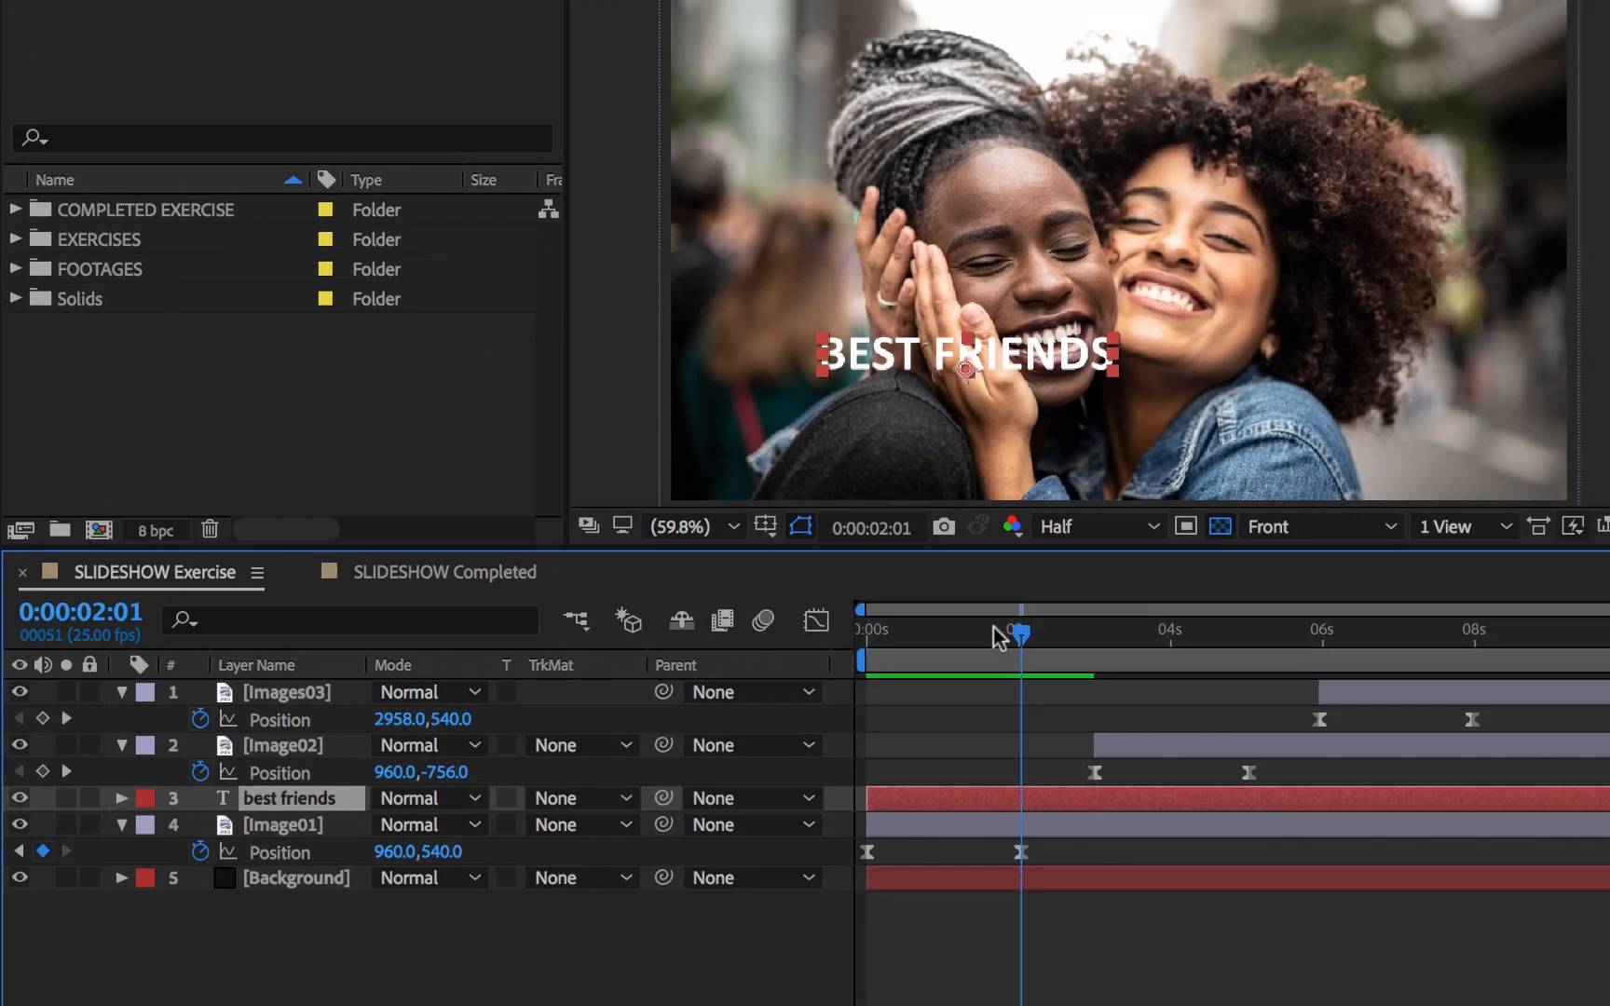
{"action": "left_click", "coordinate": [1113, 598]}
{"action": "left_click_drag", "start_coordinate": [751, 672], "coordinate": [671, 673]}
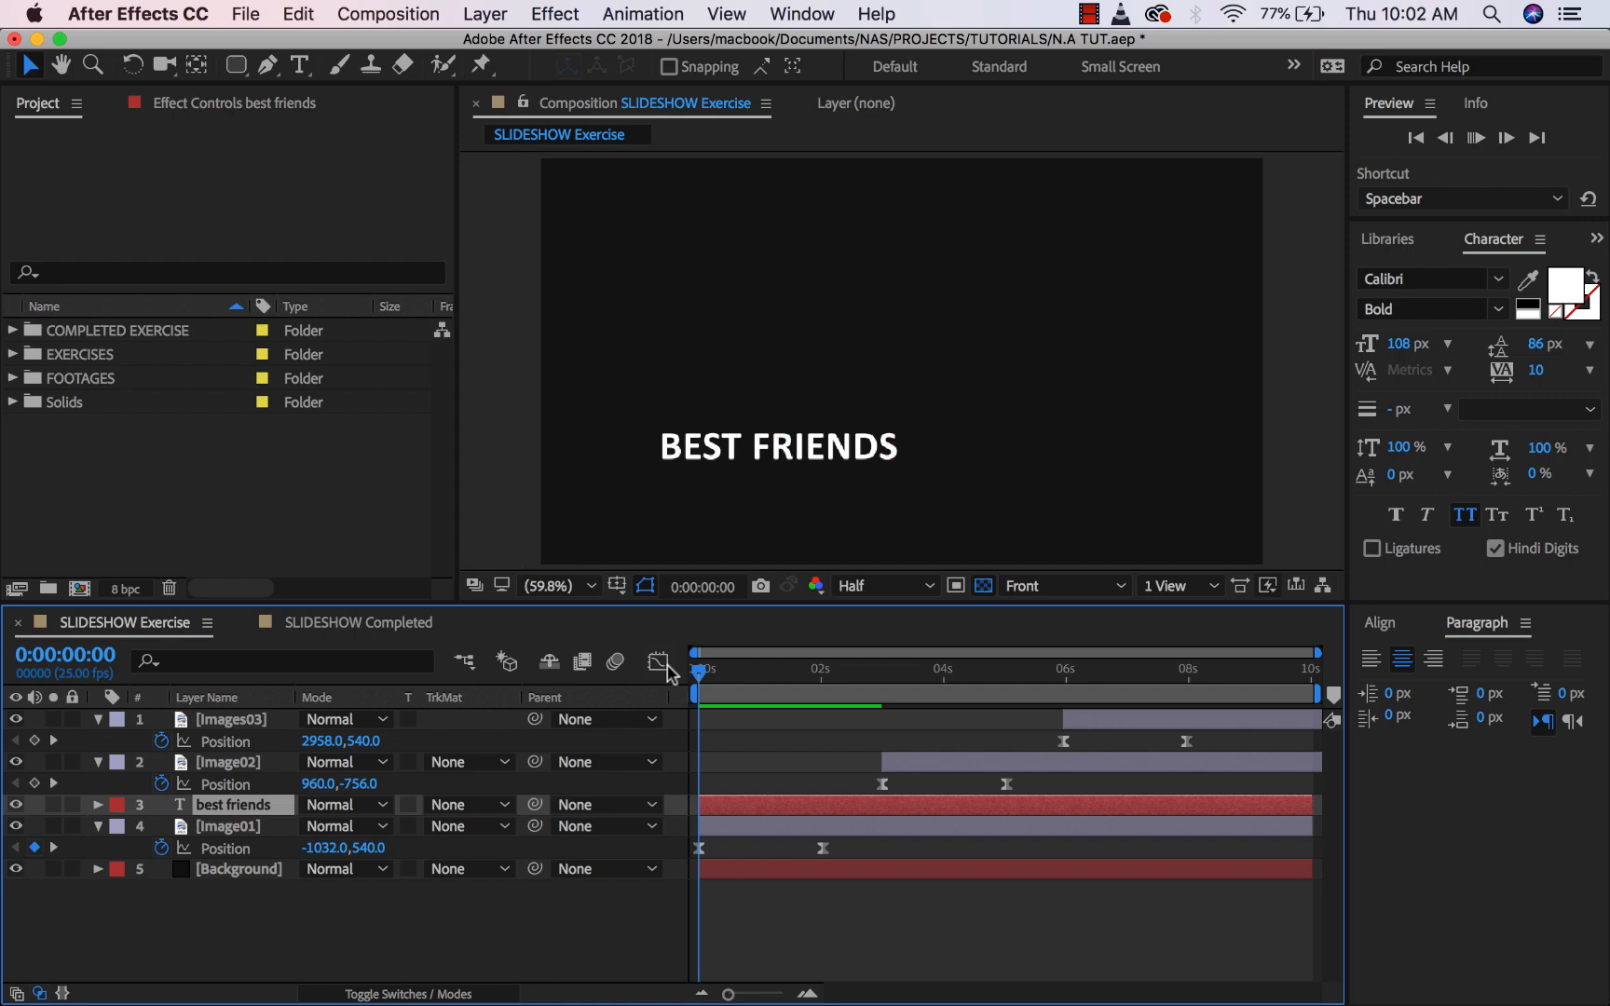
{"action": "key", "text": "space"}
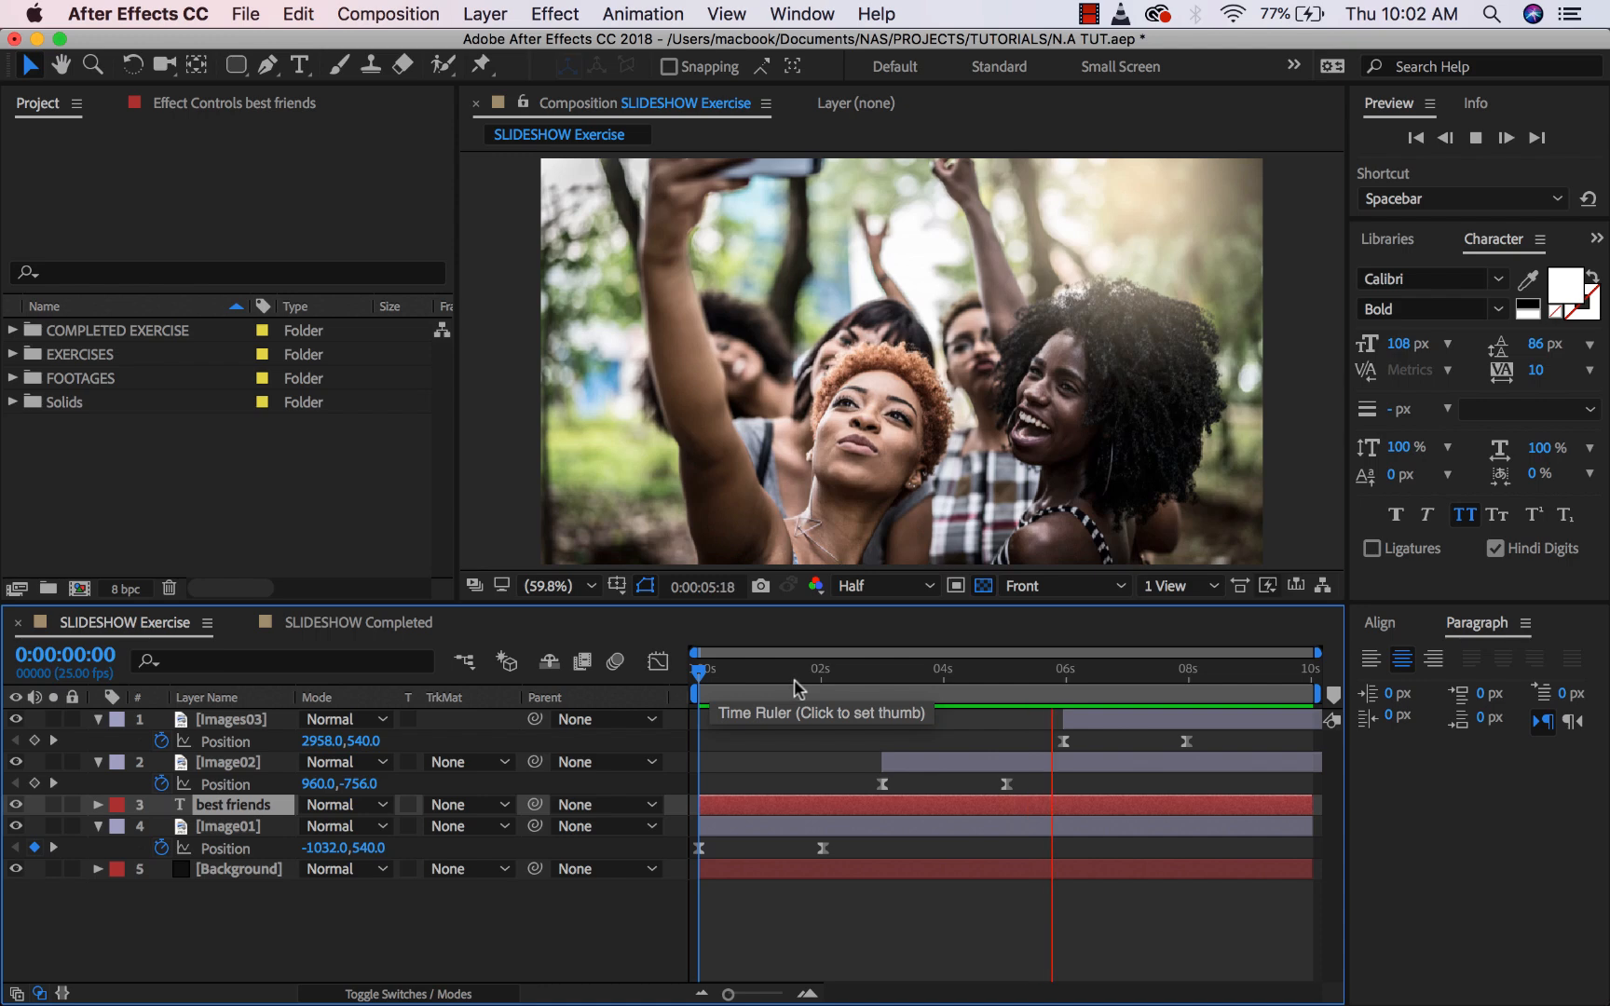
At 0:00:02:01, draw a dark rounded rectangle on a new shape layer, slightly larger than the BEST FRIENDS text and covering it.
{"action": "left_click", "coordinate": [824, 680]}
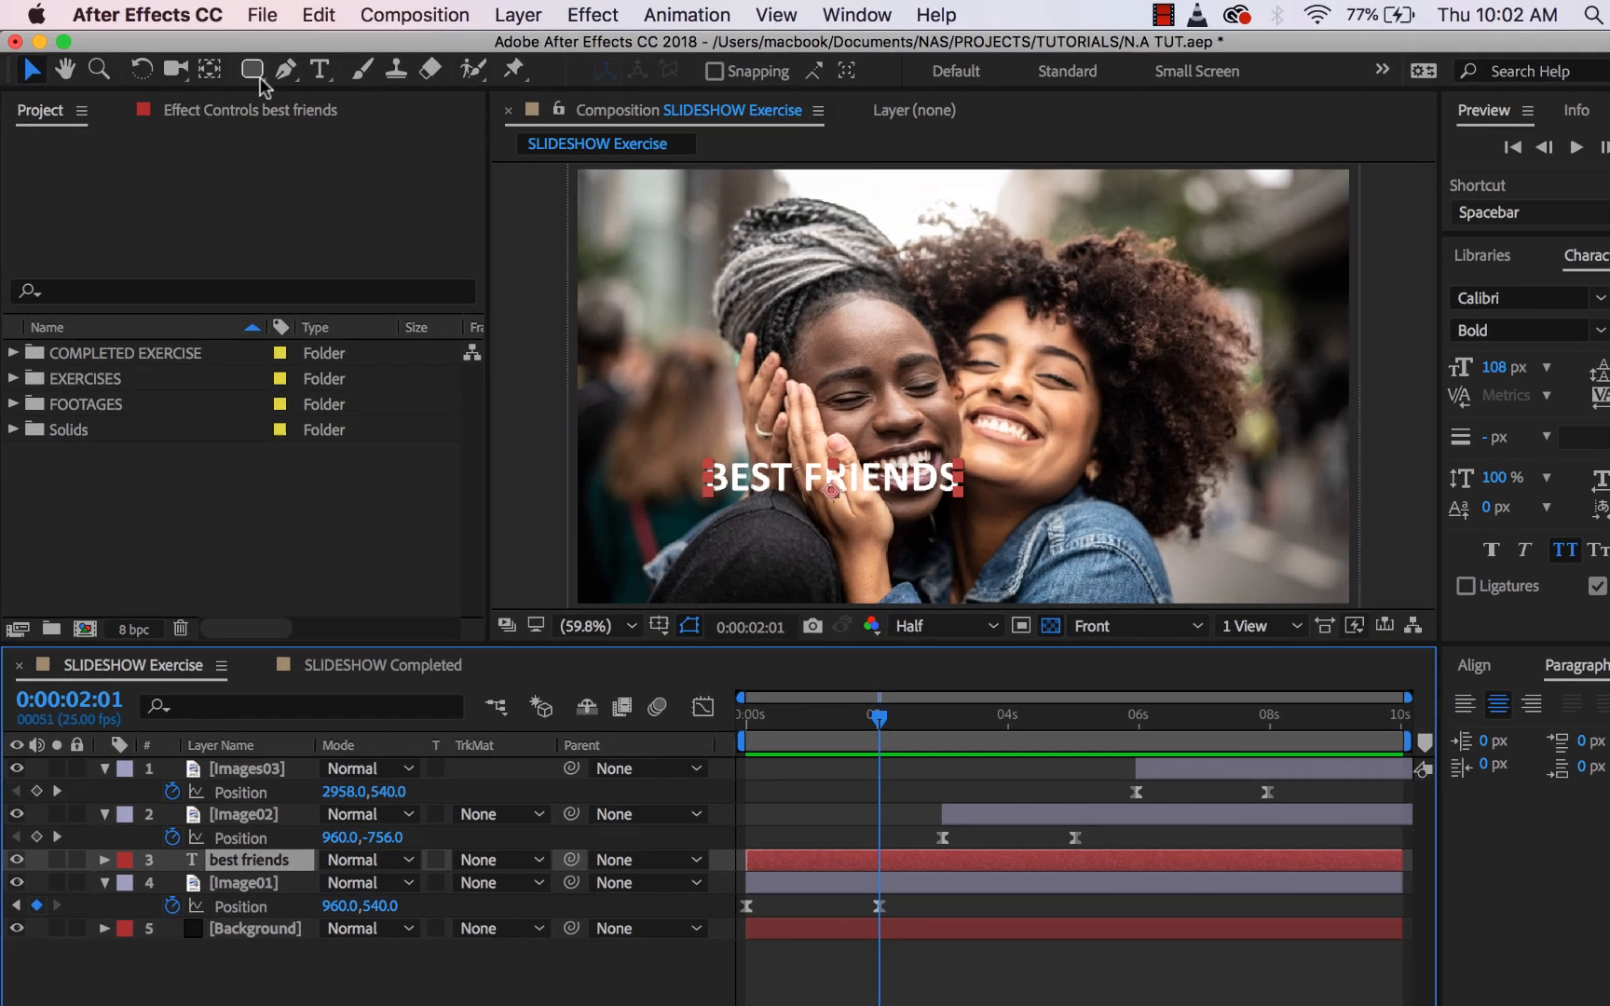
{"action": "left_click", "coordinate": [237, 67]}
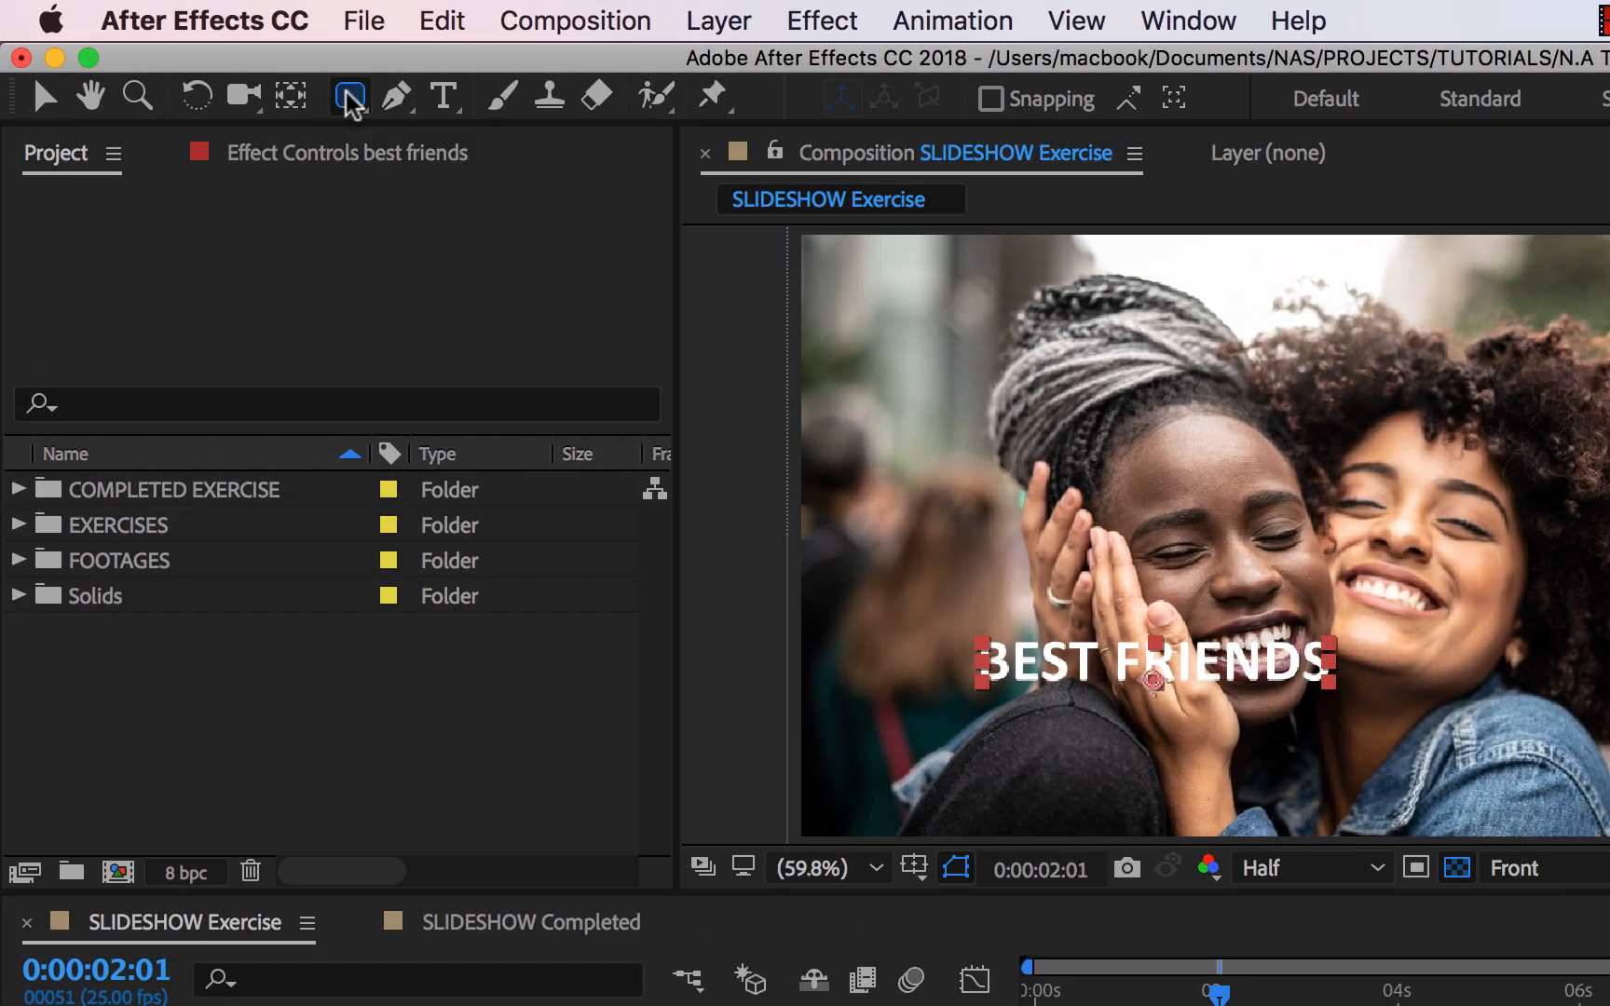
{"action": "left_click_drag", "start_coordinate": [351, 102], "coordinate": [451, 142]}
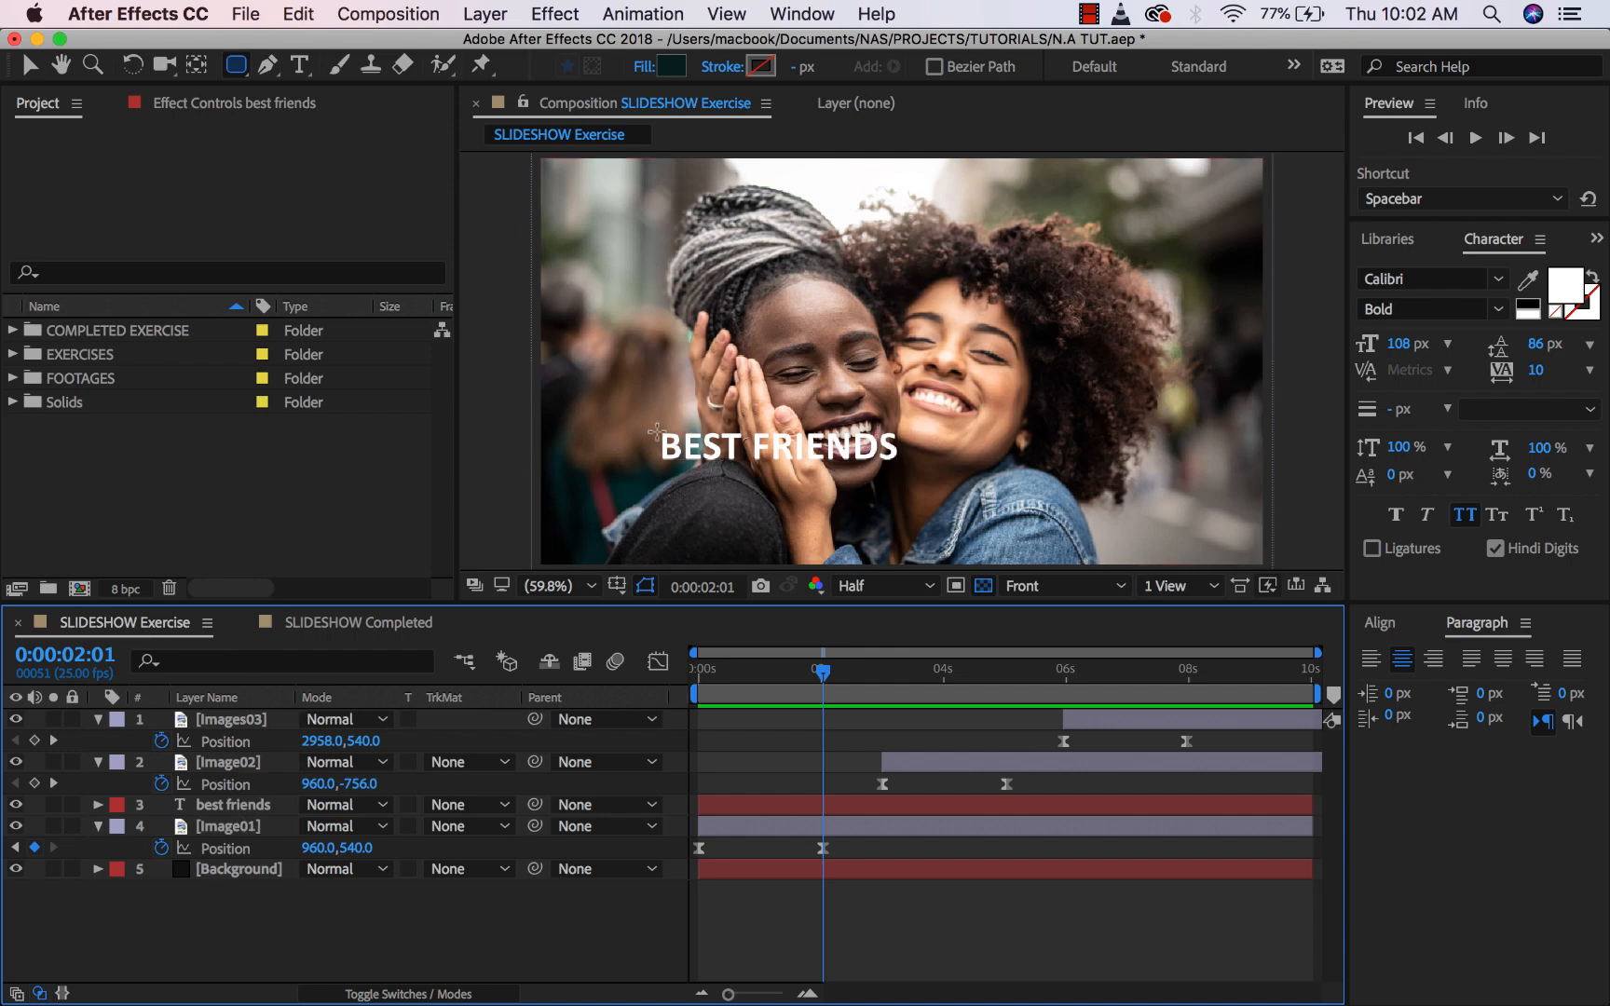
{"action": "left_click_drag", "start_coordinate": [647, 413], "coordinate": [910, 472]}
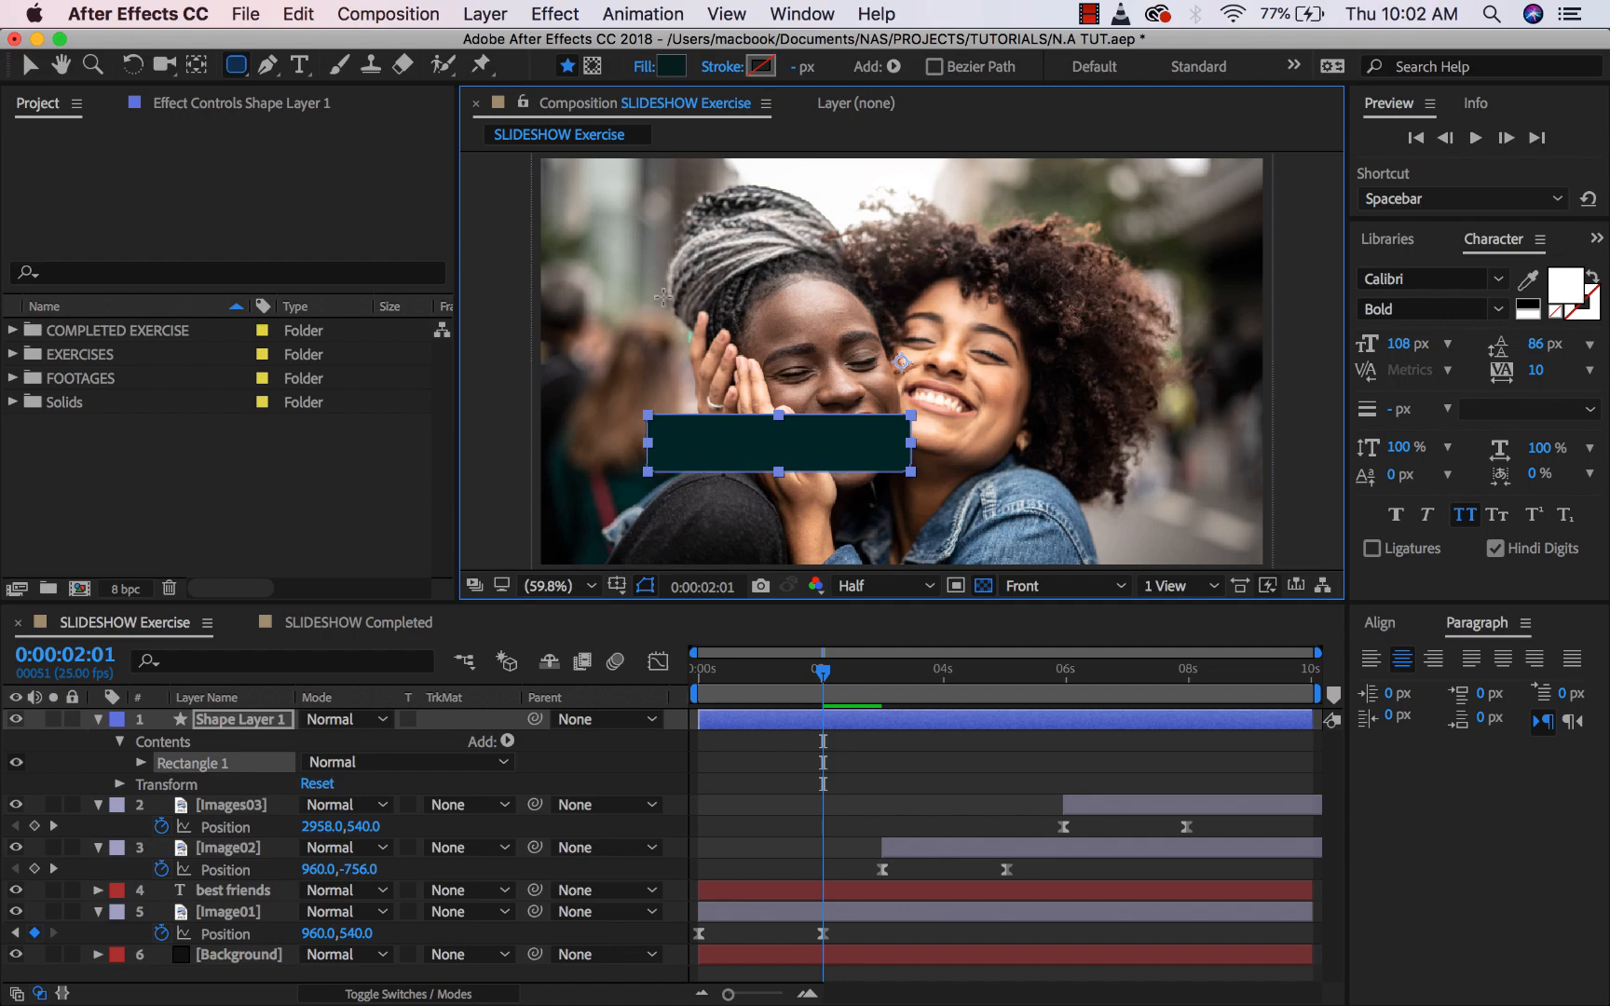
Move the anchor point of Shape Layer 1 to the centre of the rectangle with the Pan Behind tool.
{"action": "left_click", "coordinate": [195, 64]}
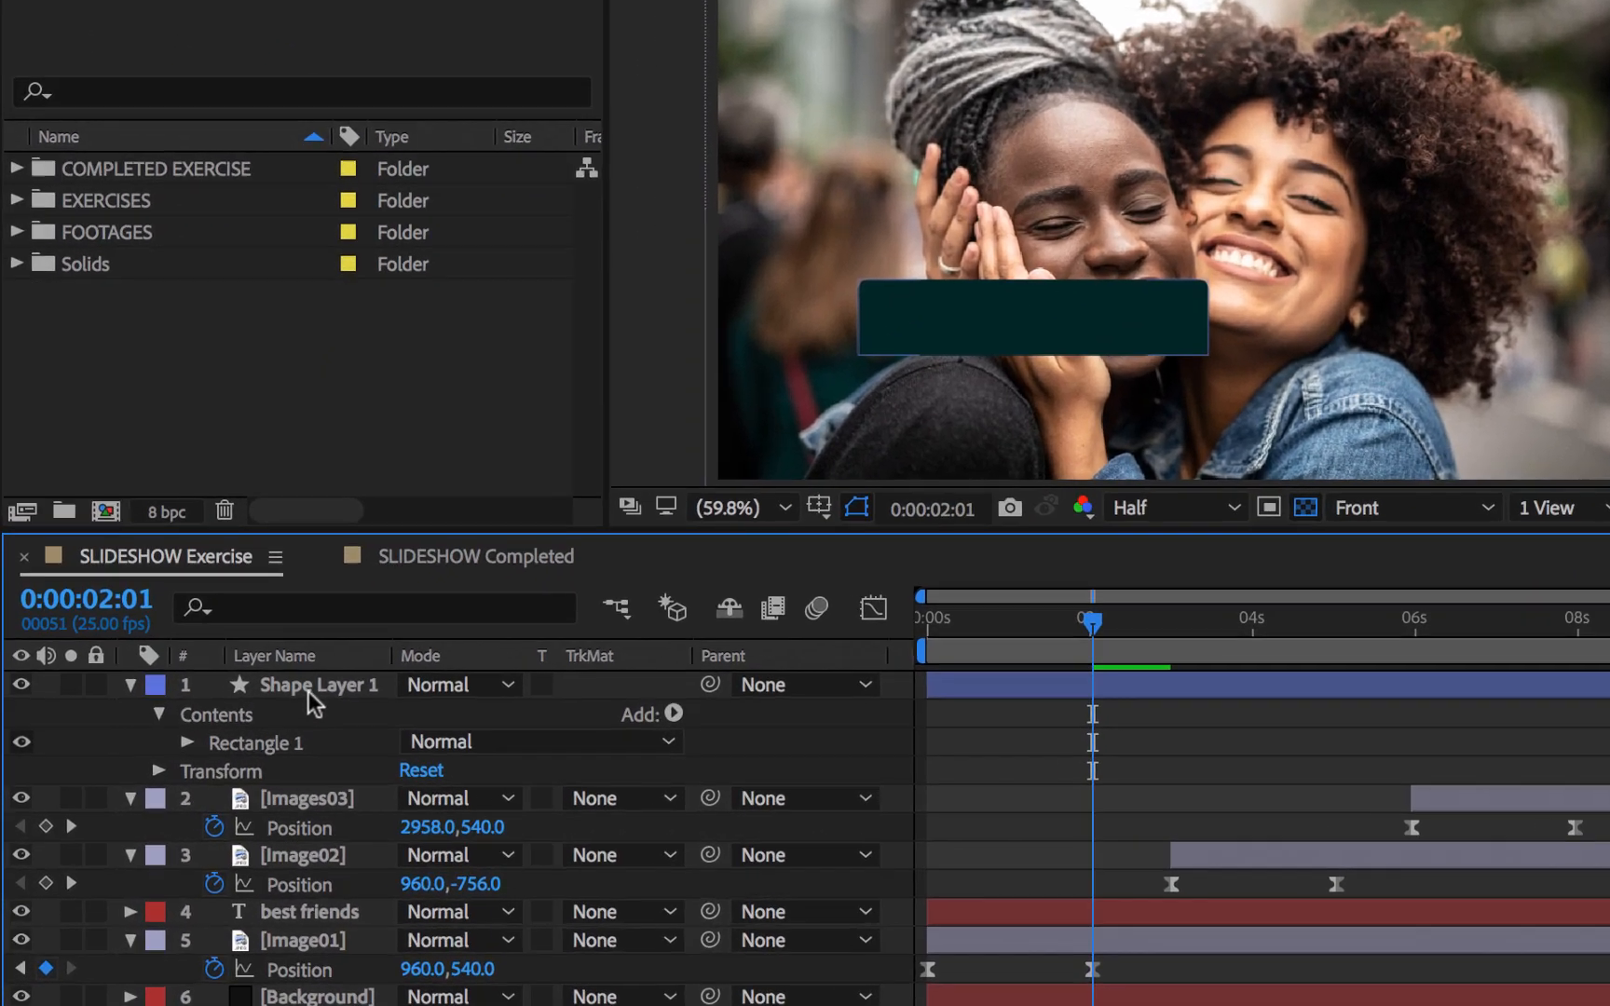
{"action": "left_click", "coordinate": [234, 720]}
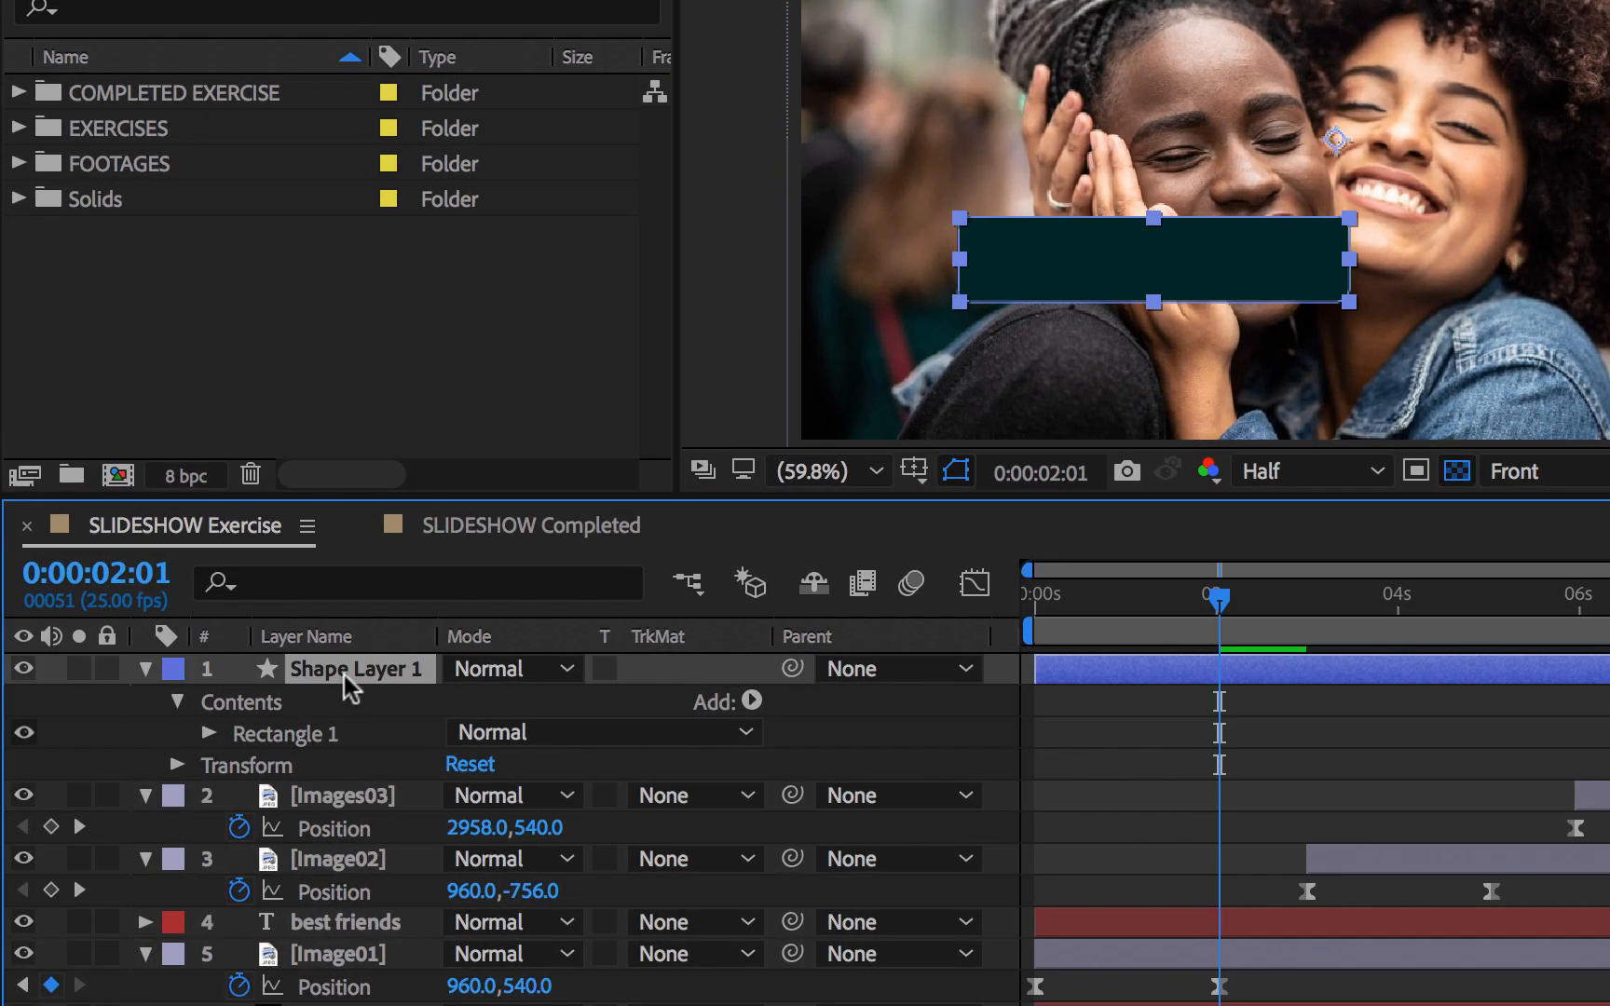
{"action": "left_click", "coordinate": [285, 734]}
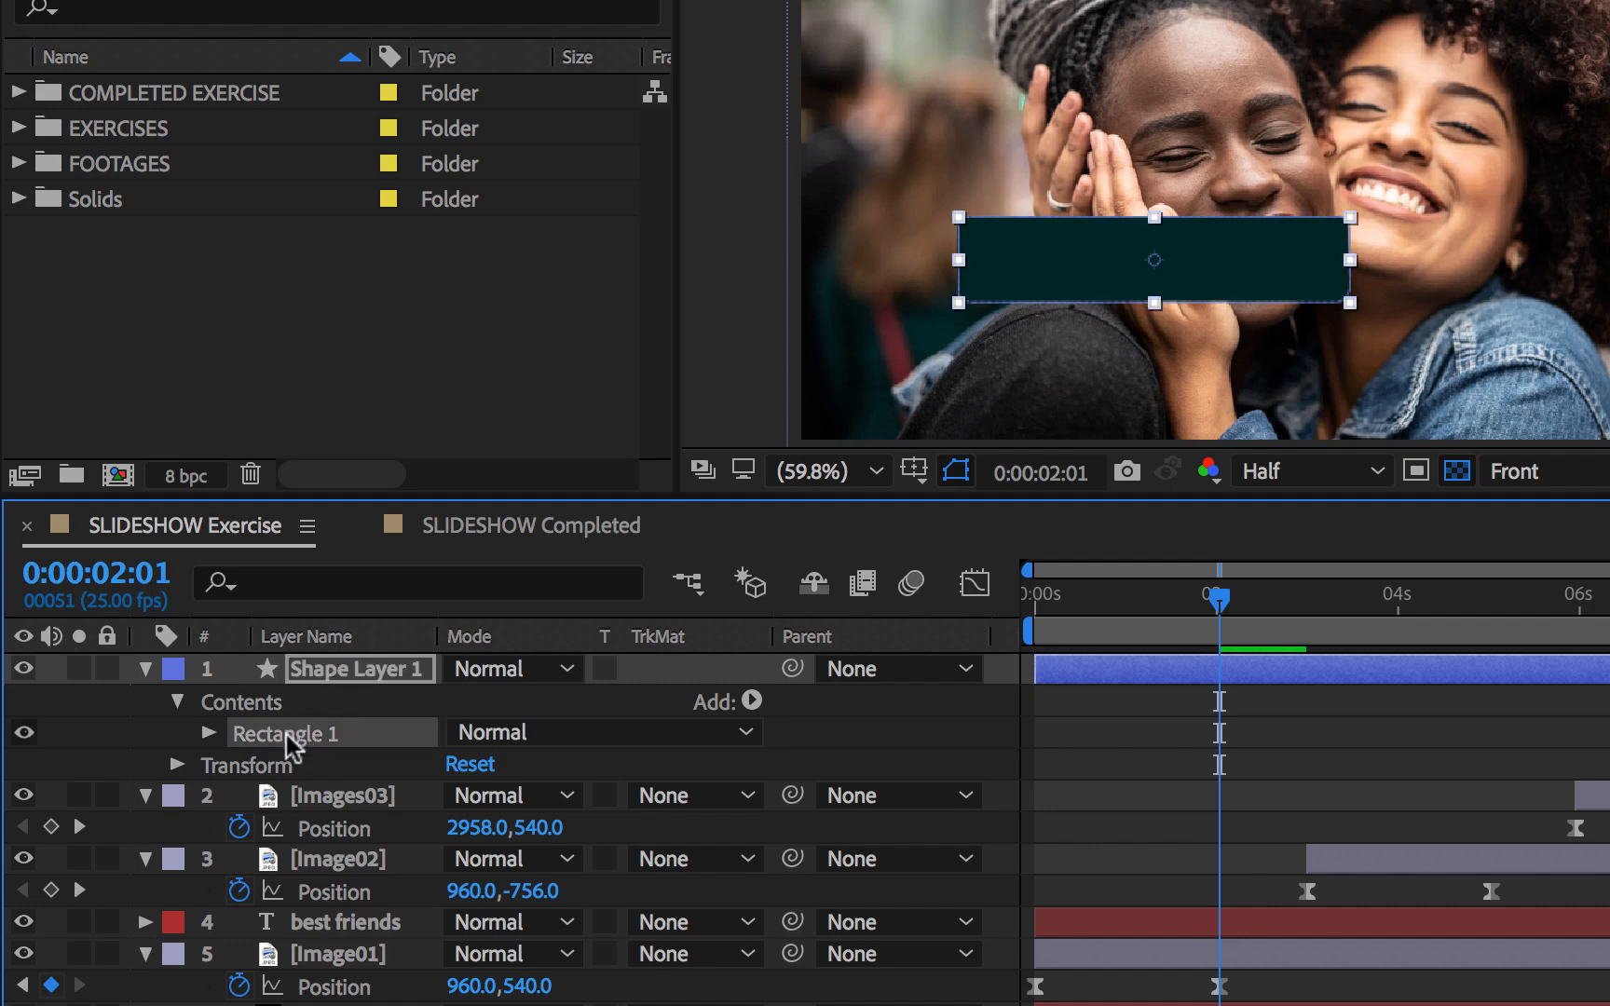
{"action": "left_click", "coordinate": [328, 669]}
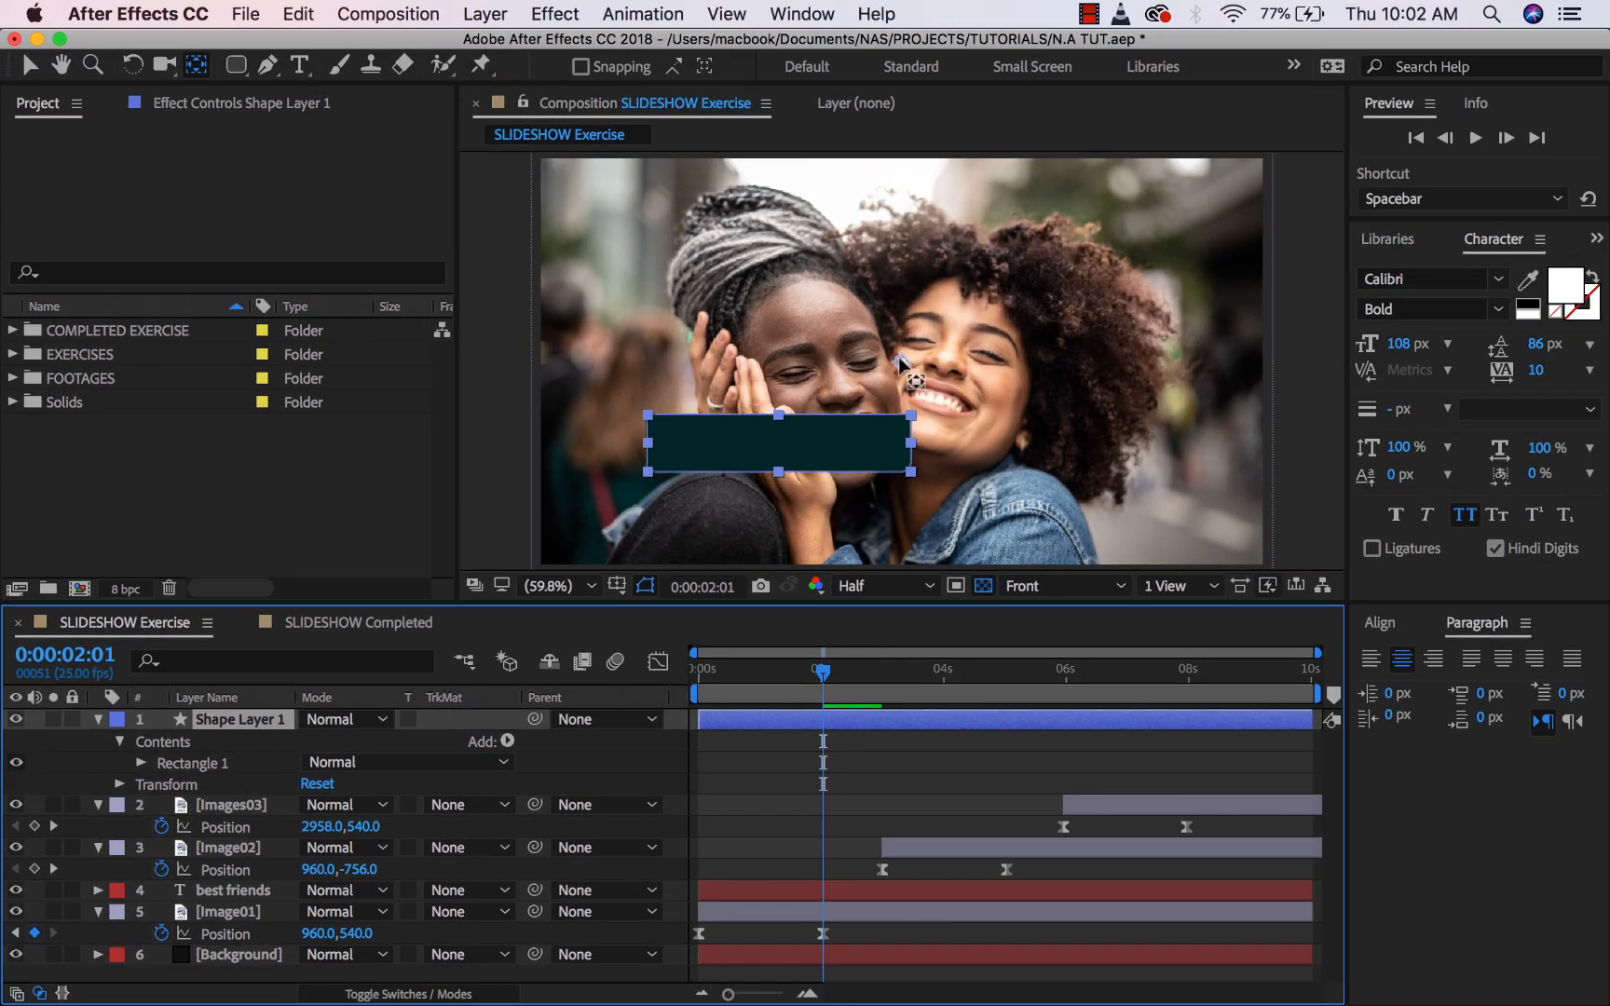
{"action": "left_click_drag", "start_coordinate": [900, 363], "coordinate": [779, 445]}
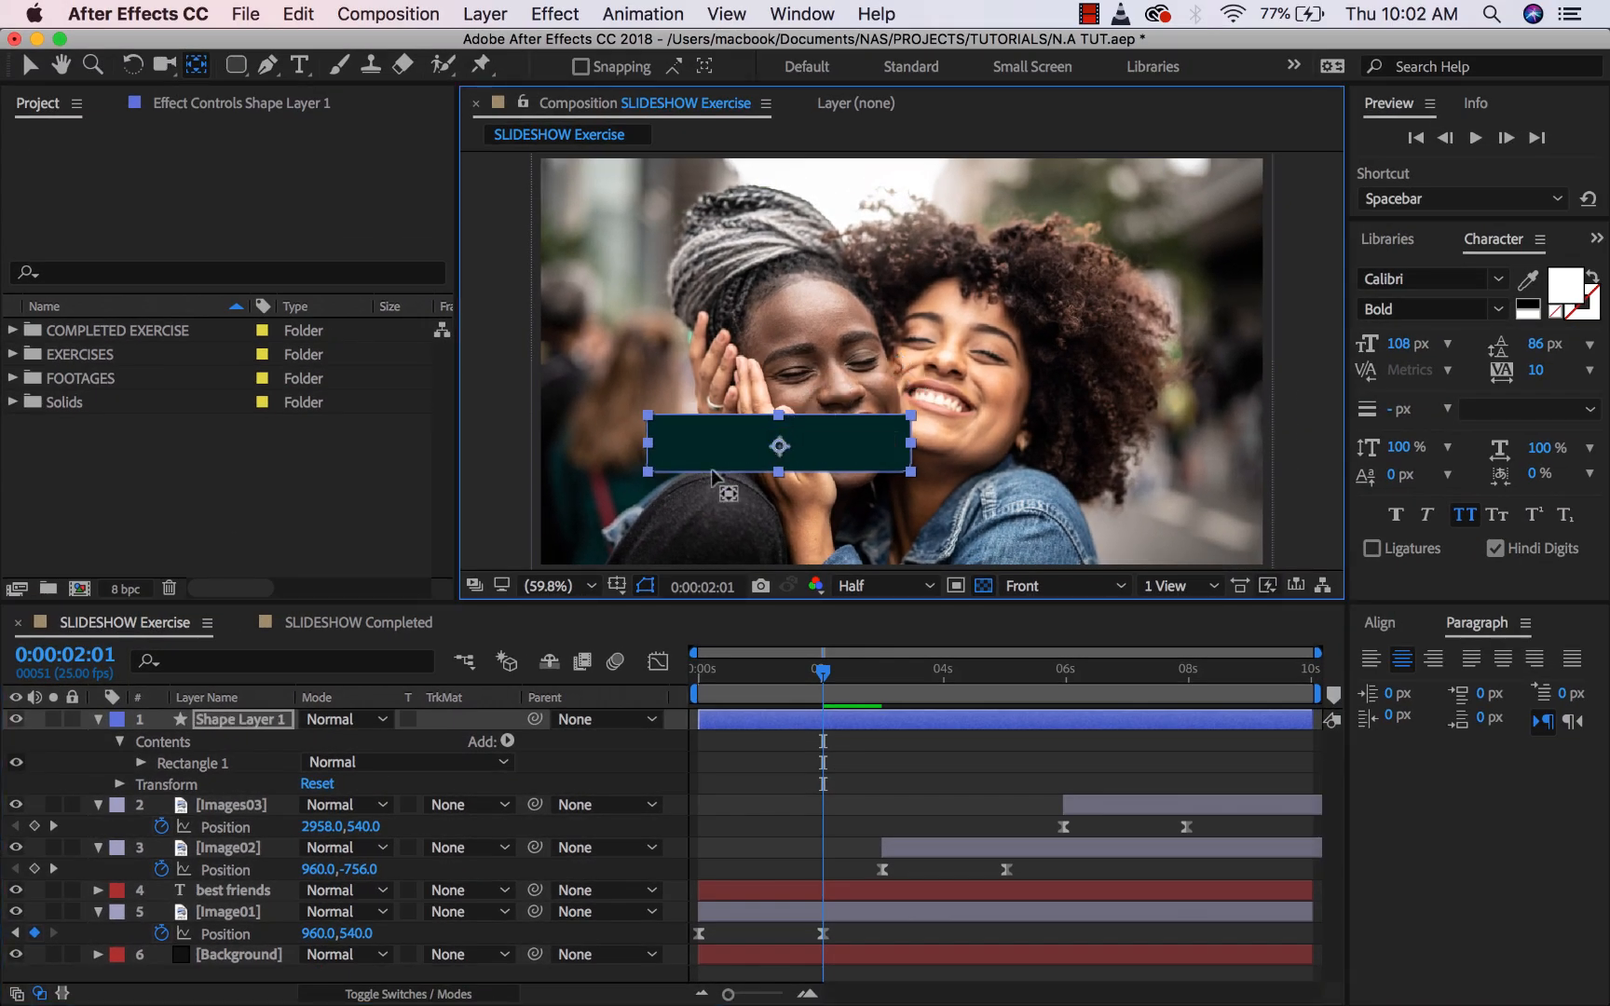
{"action": "left_click", "coordinate": [93, 773]}
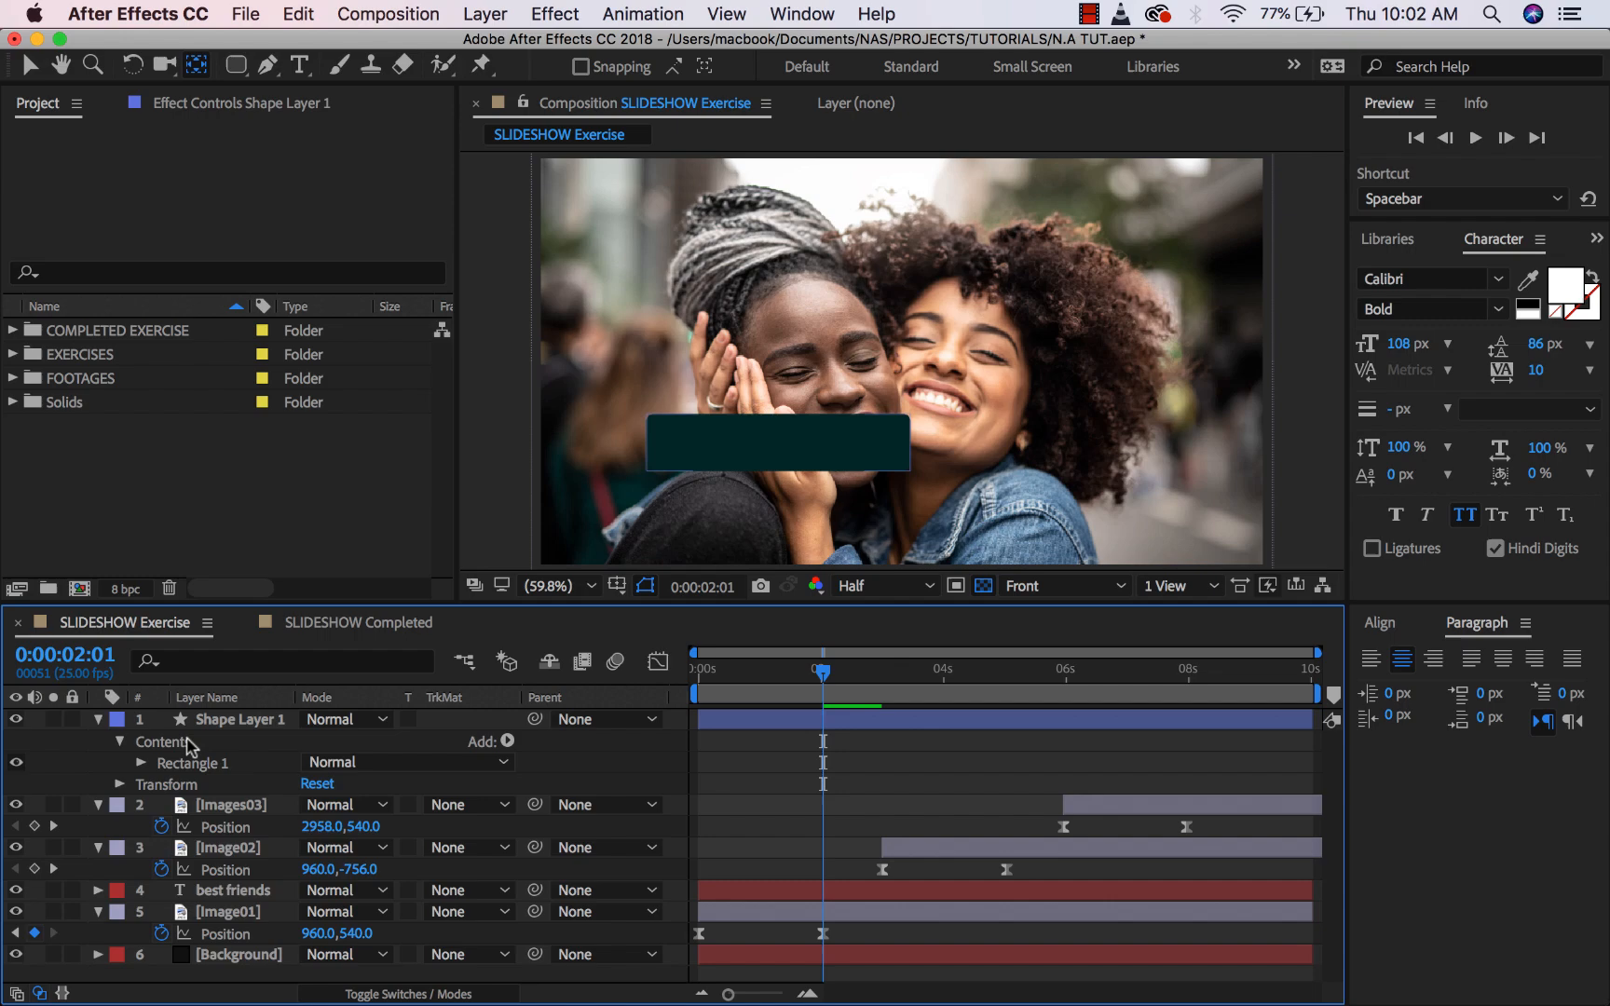
{"action": "left_click", "coordinate": [250, 721]}
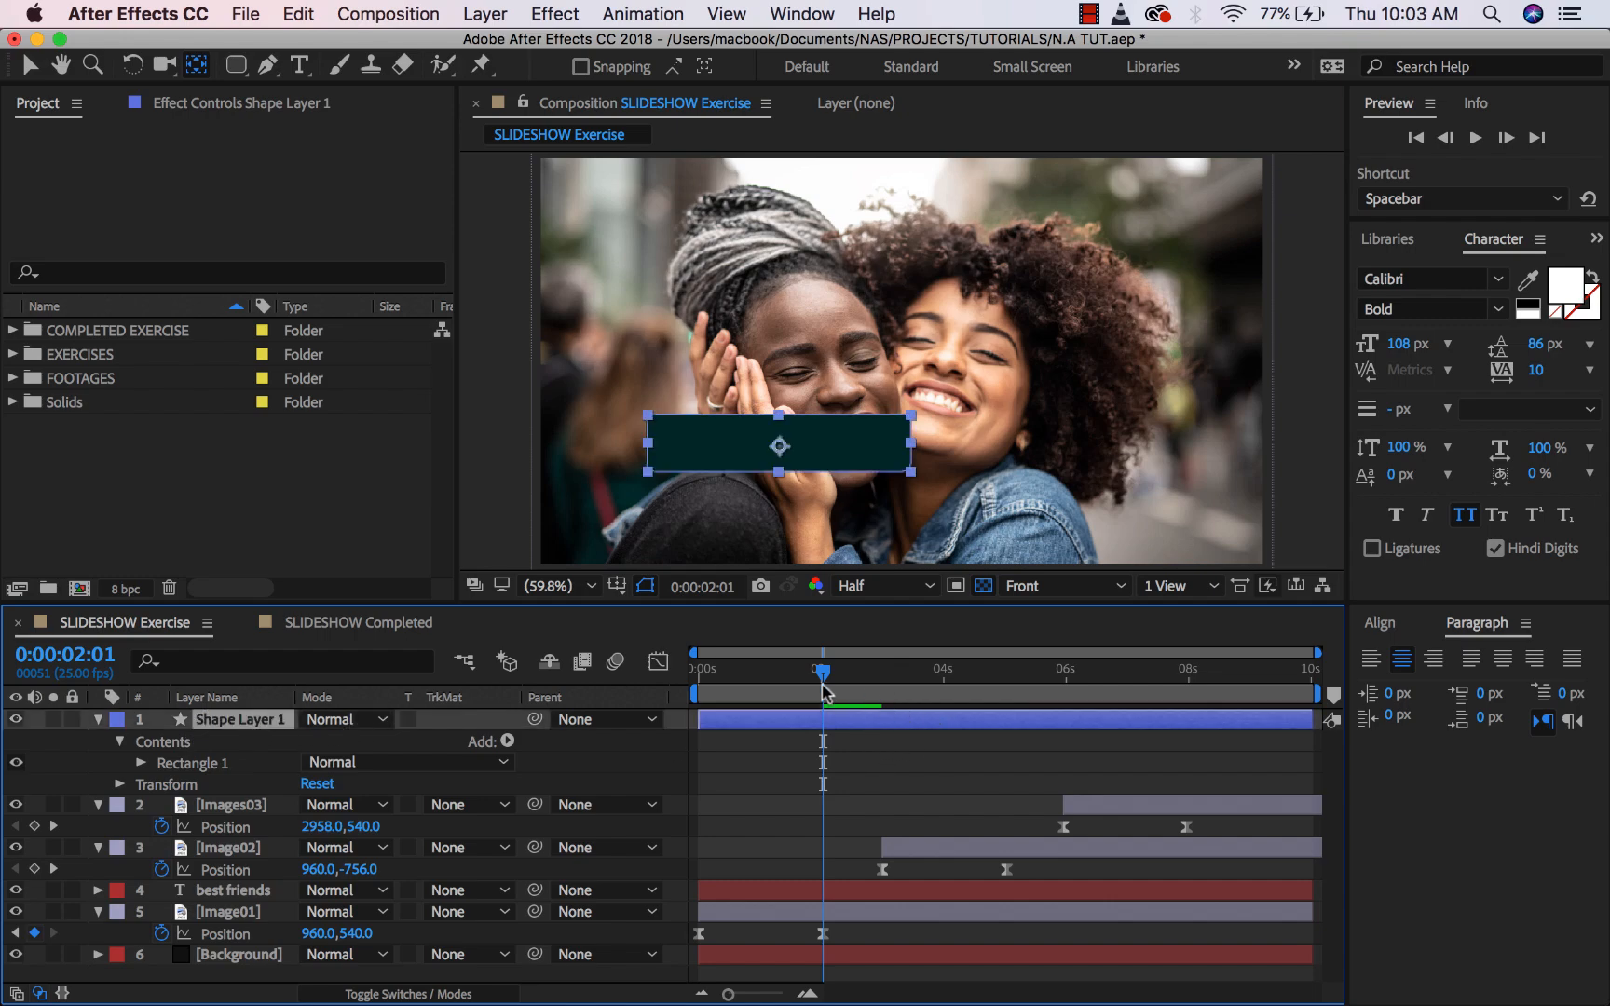
Move Shape Layer 1 between the best friends text layer and Image01 in the layer stack.
{"action": "left_click_drag", "start_coordinate": [823, 685], "coordinate": [897, 695]}
{"action": "left_click_drag", "start_coordinate": [248, 720], "coordinate": [238, 839]}
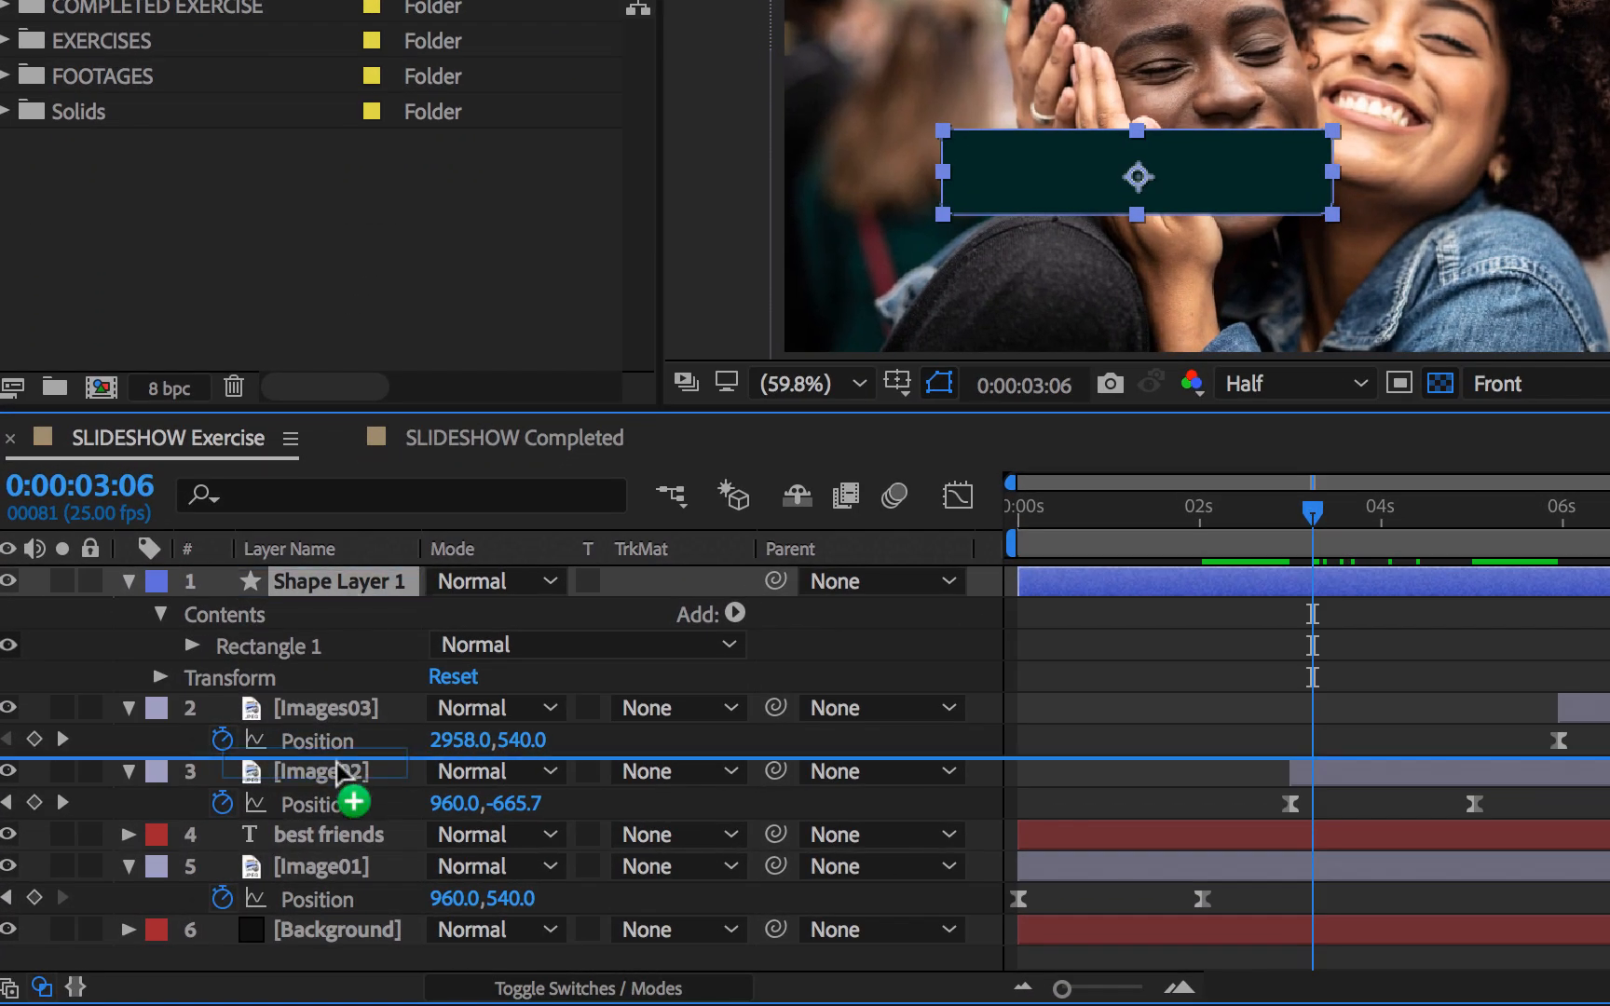
{"action": "left_click_drag", "start_coordinate": [339, 772], "coordinate": [335, 850]}
Preview the slideshow from the start to check the title and its rectangle over the first image.
{"action": "key", "text": "Home"}
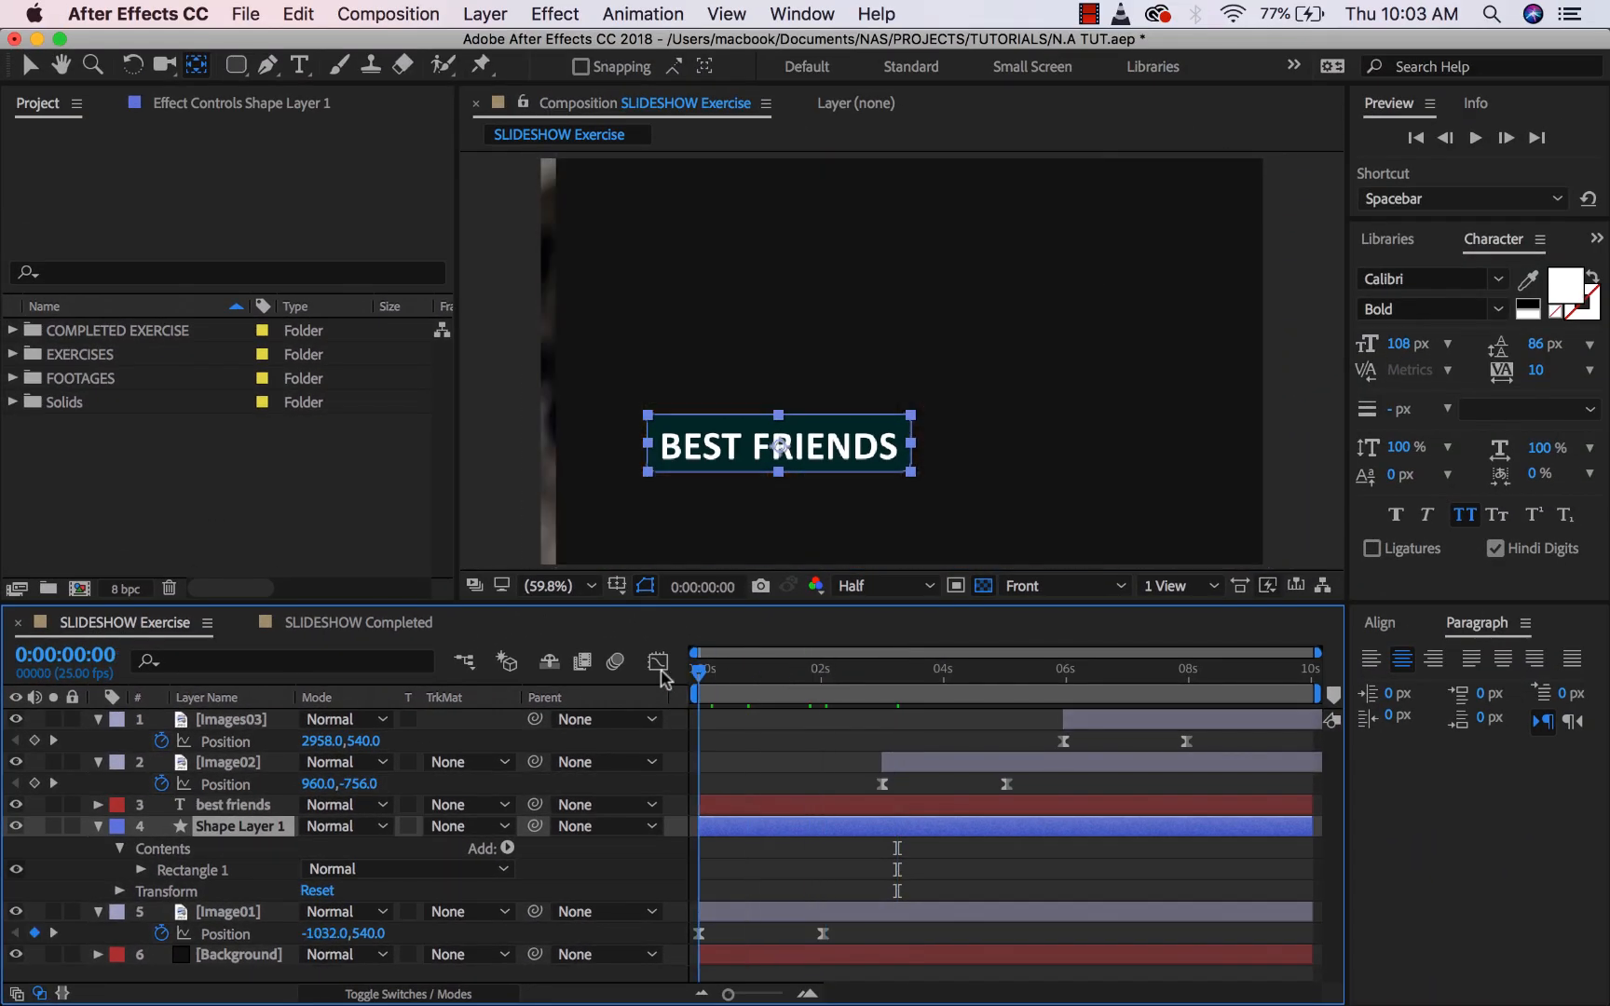
{"action": "key", "text": "space"}
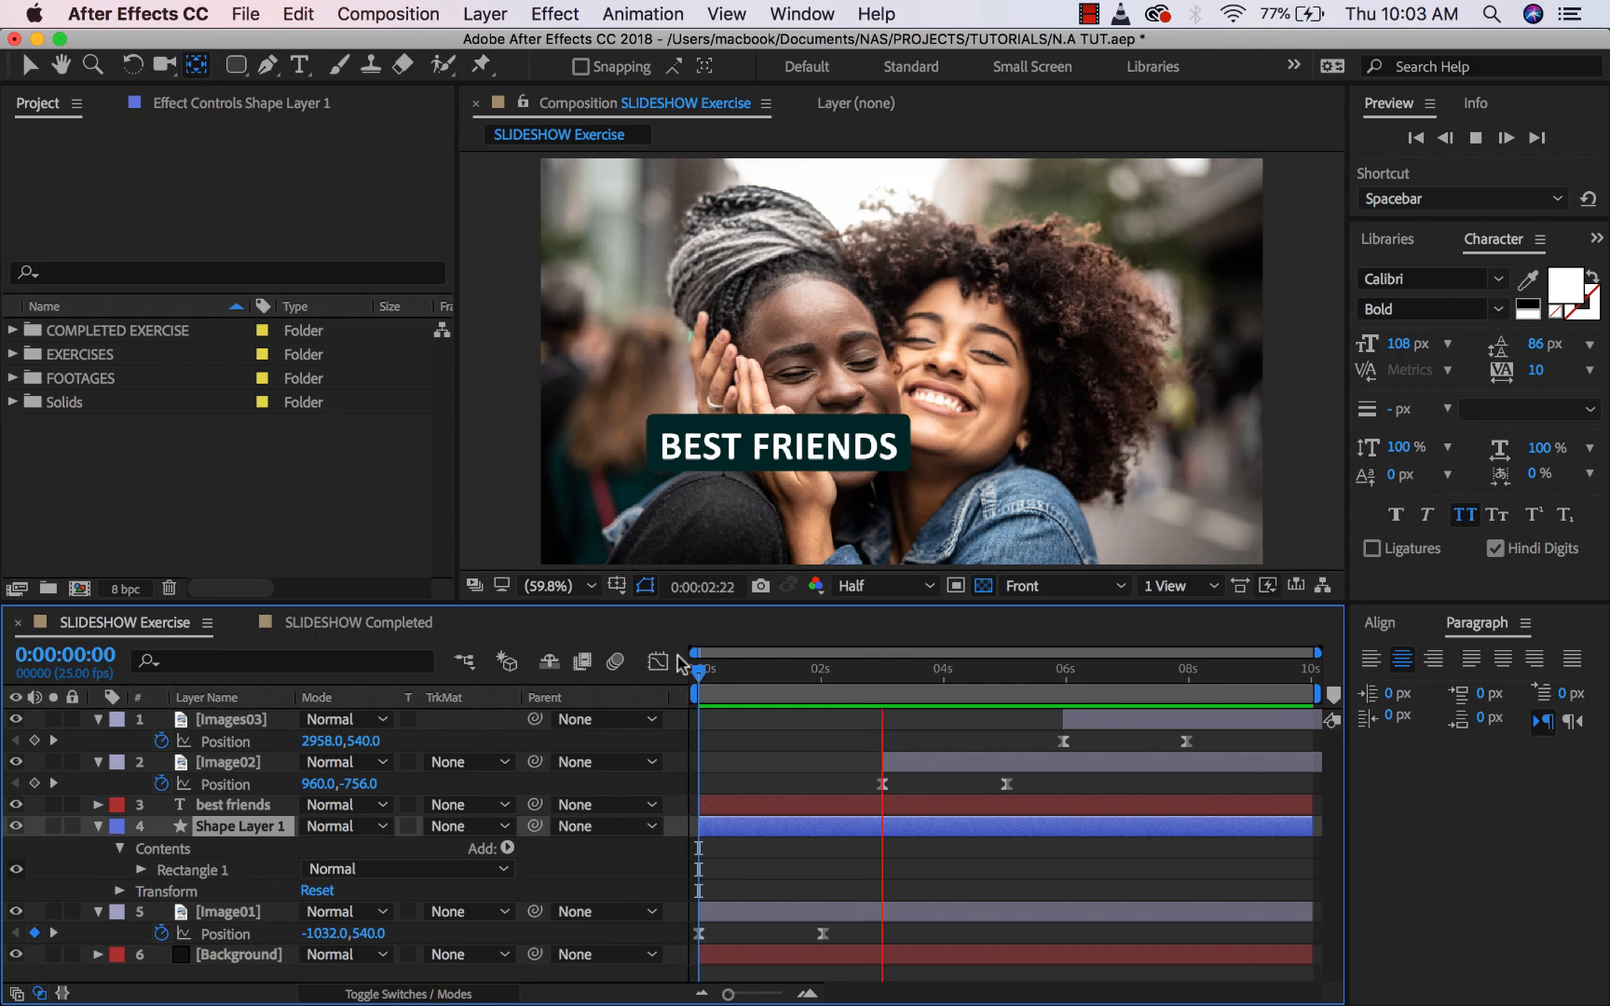
{"action": "key", "text": "space"}
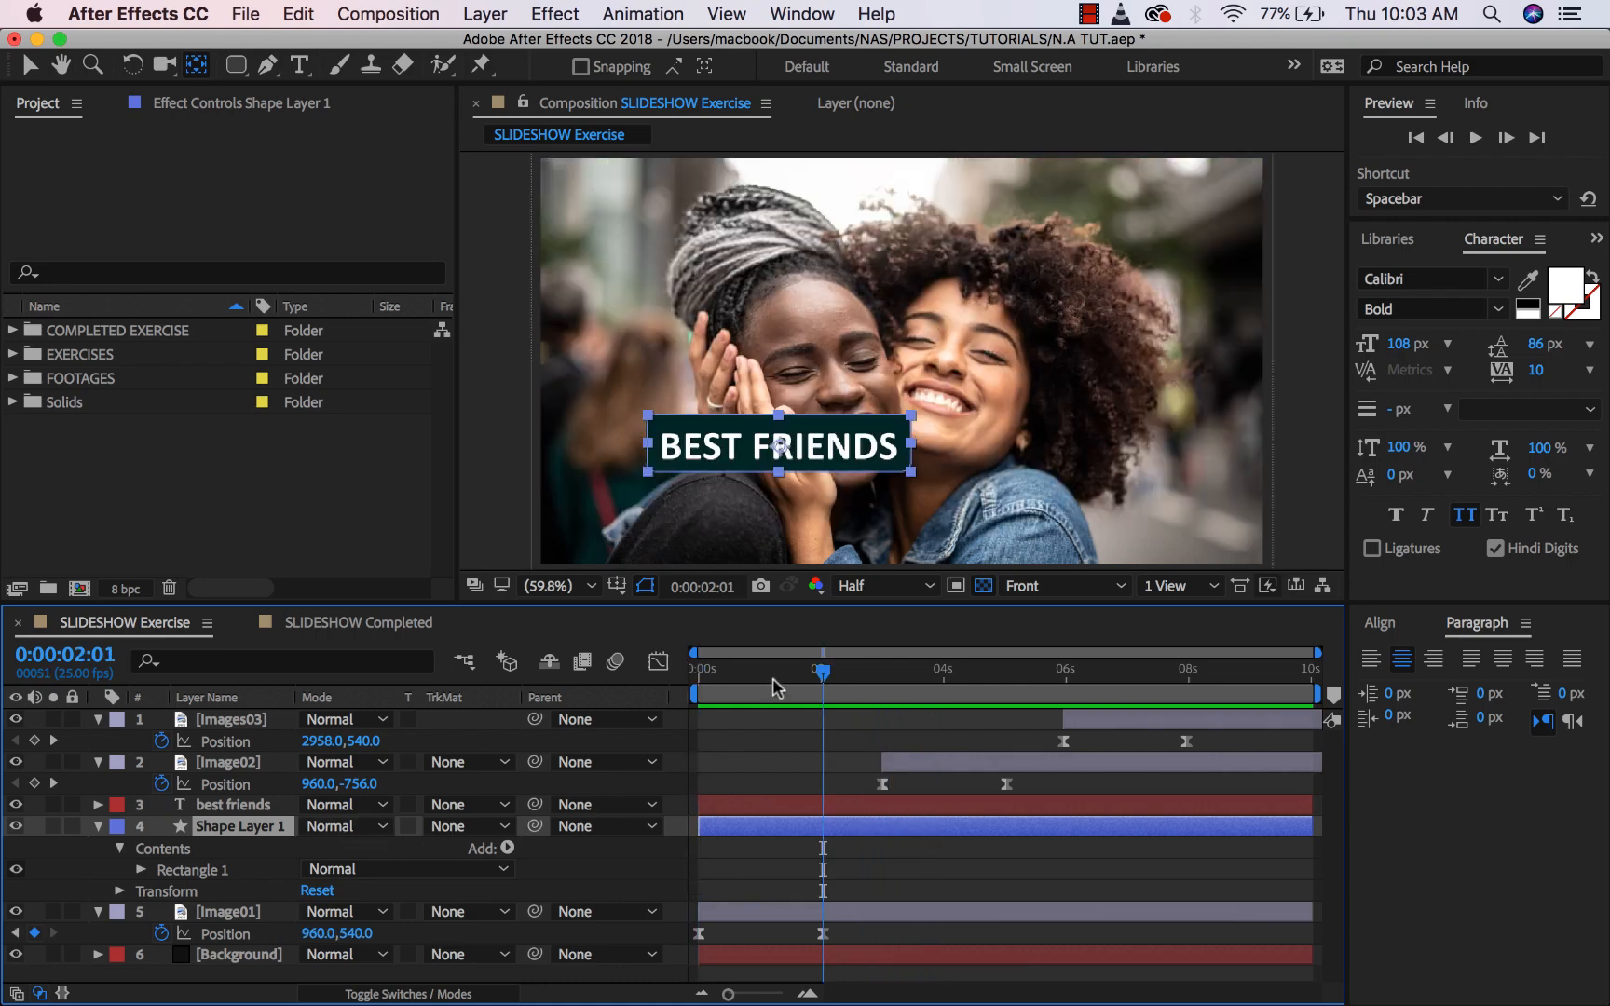
{"action": "left_click_drag", "start_coordinate": [772, 688], "coordinate": [697, 676]}
{"action": "key", "text": "space"}
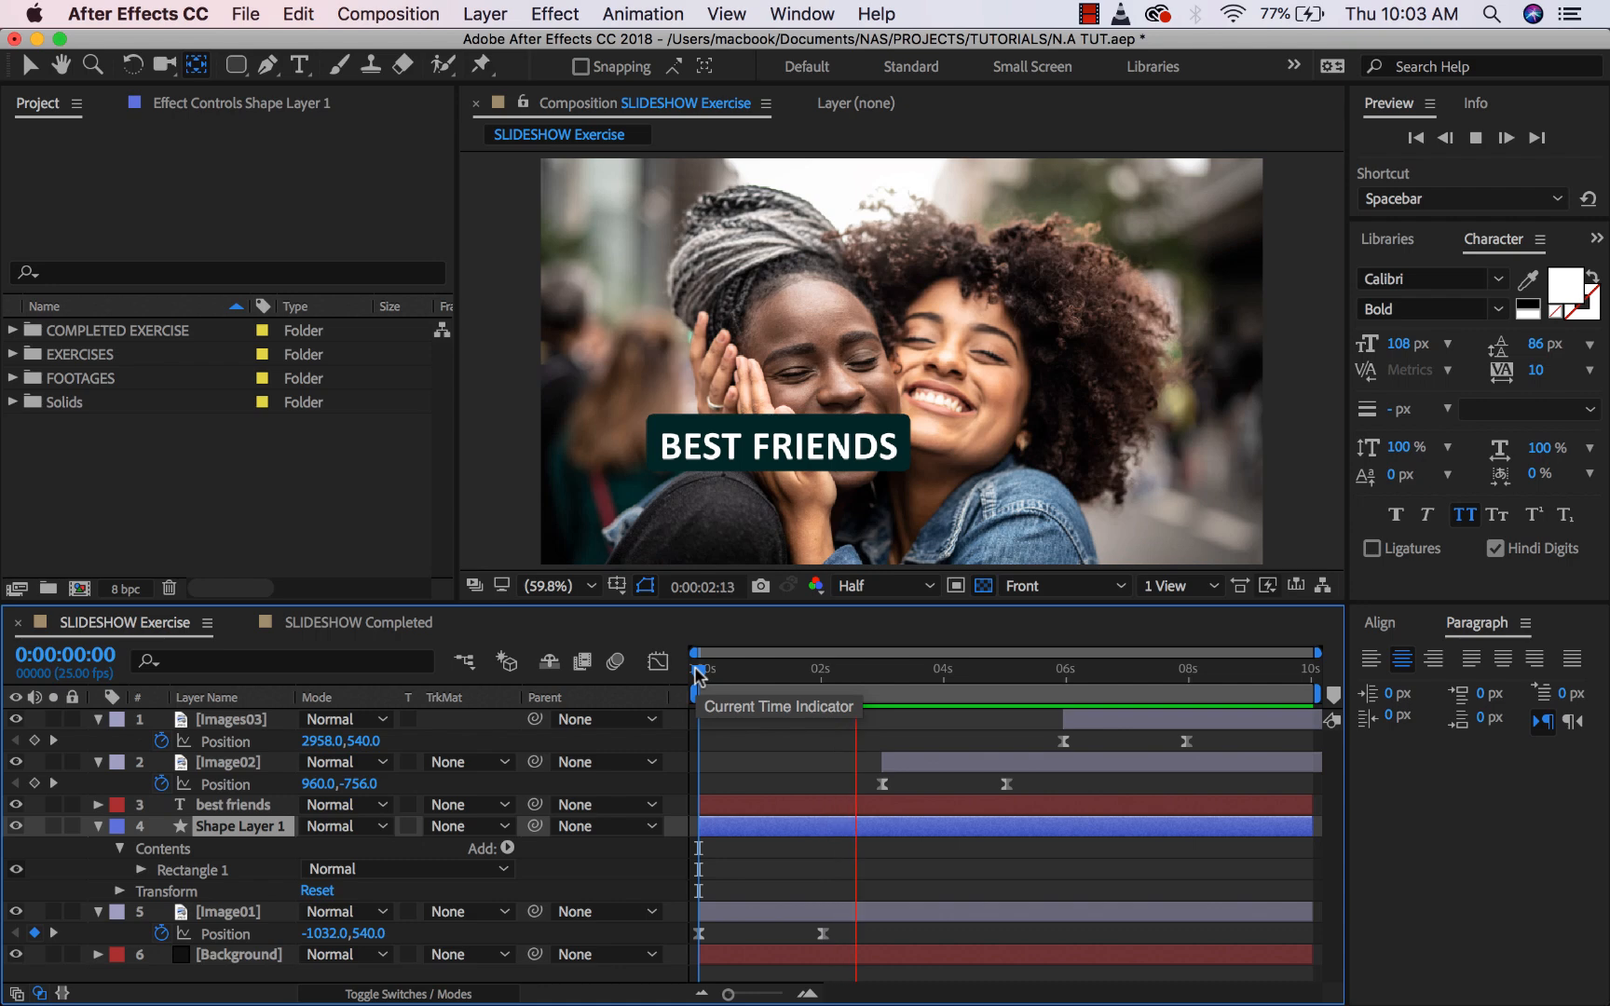
{"action": "key", "text": "space"}
Nudge the BEST FRIENDS text upward so that it is vertically centred inside the rectangle.
{"action": "left_click", "coordinate": [218, 806]}
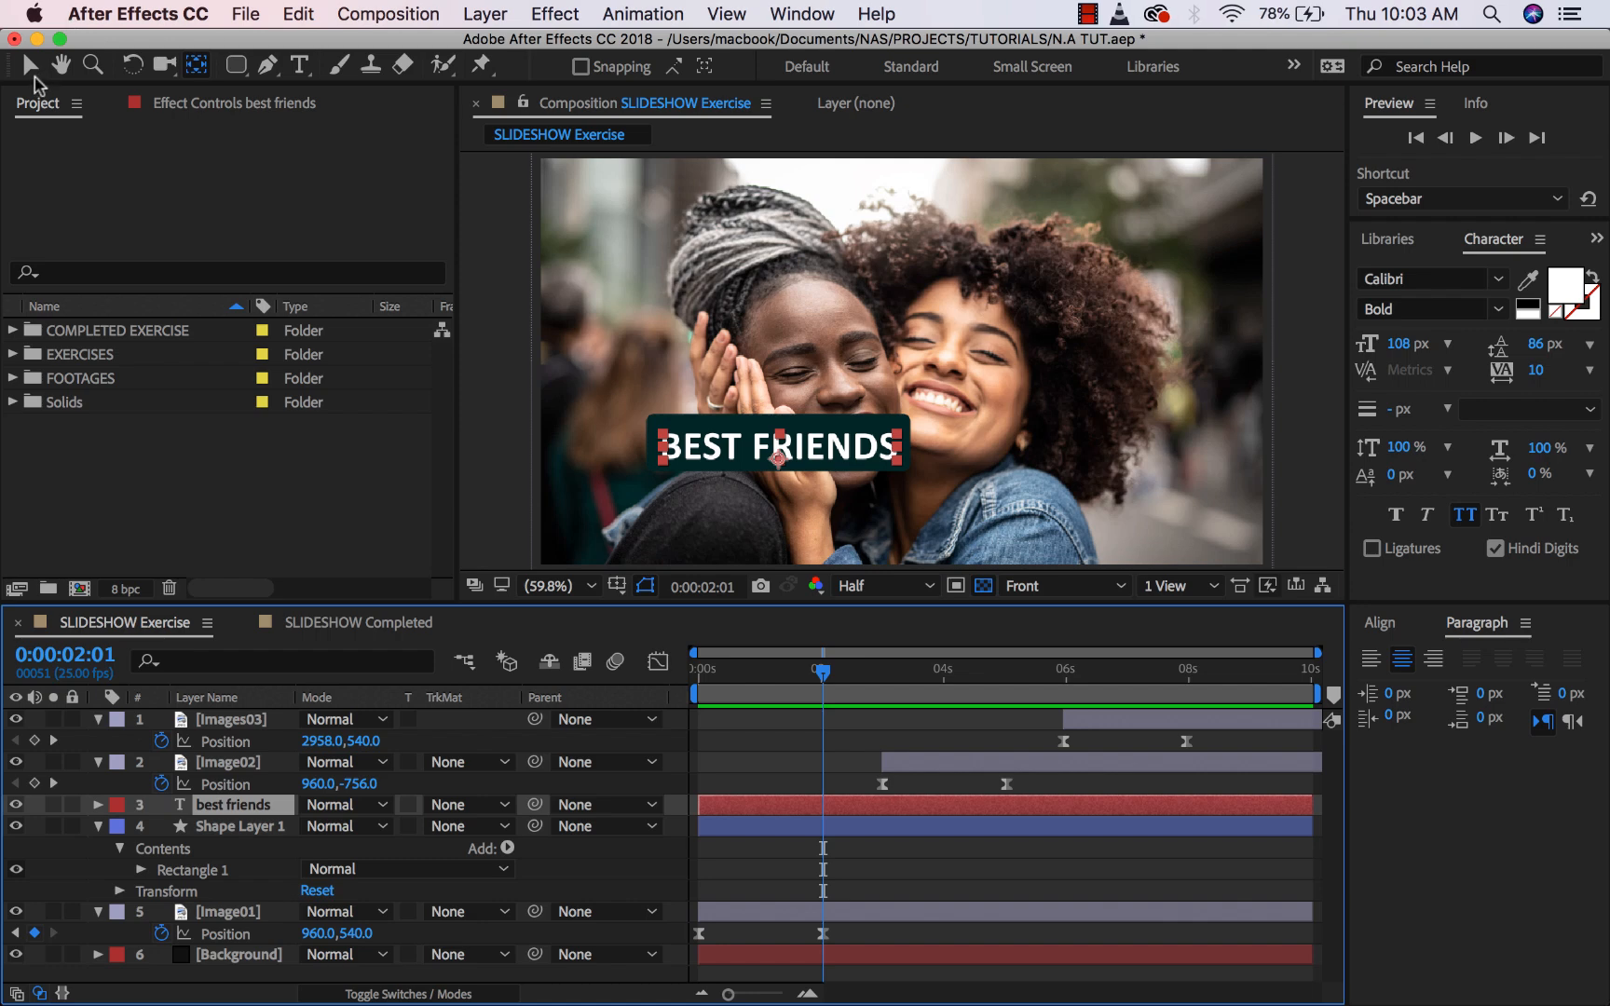
{"action": "left_click", "coordinate": [26, 67]}
{"action": "key", "text": "period"}
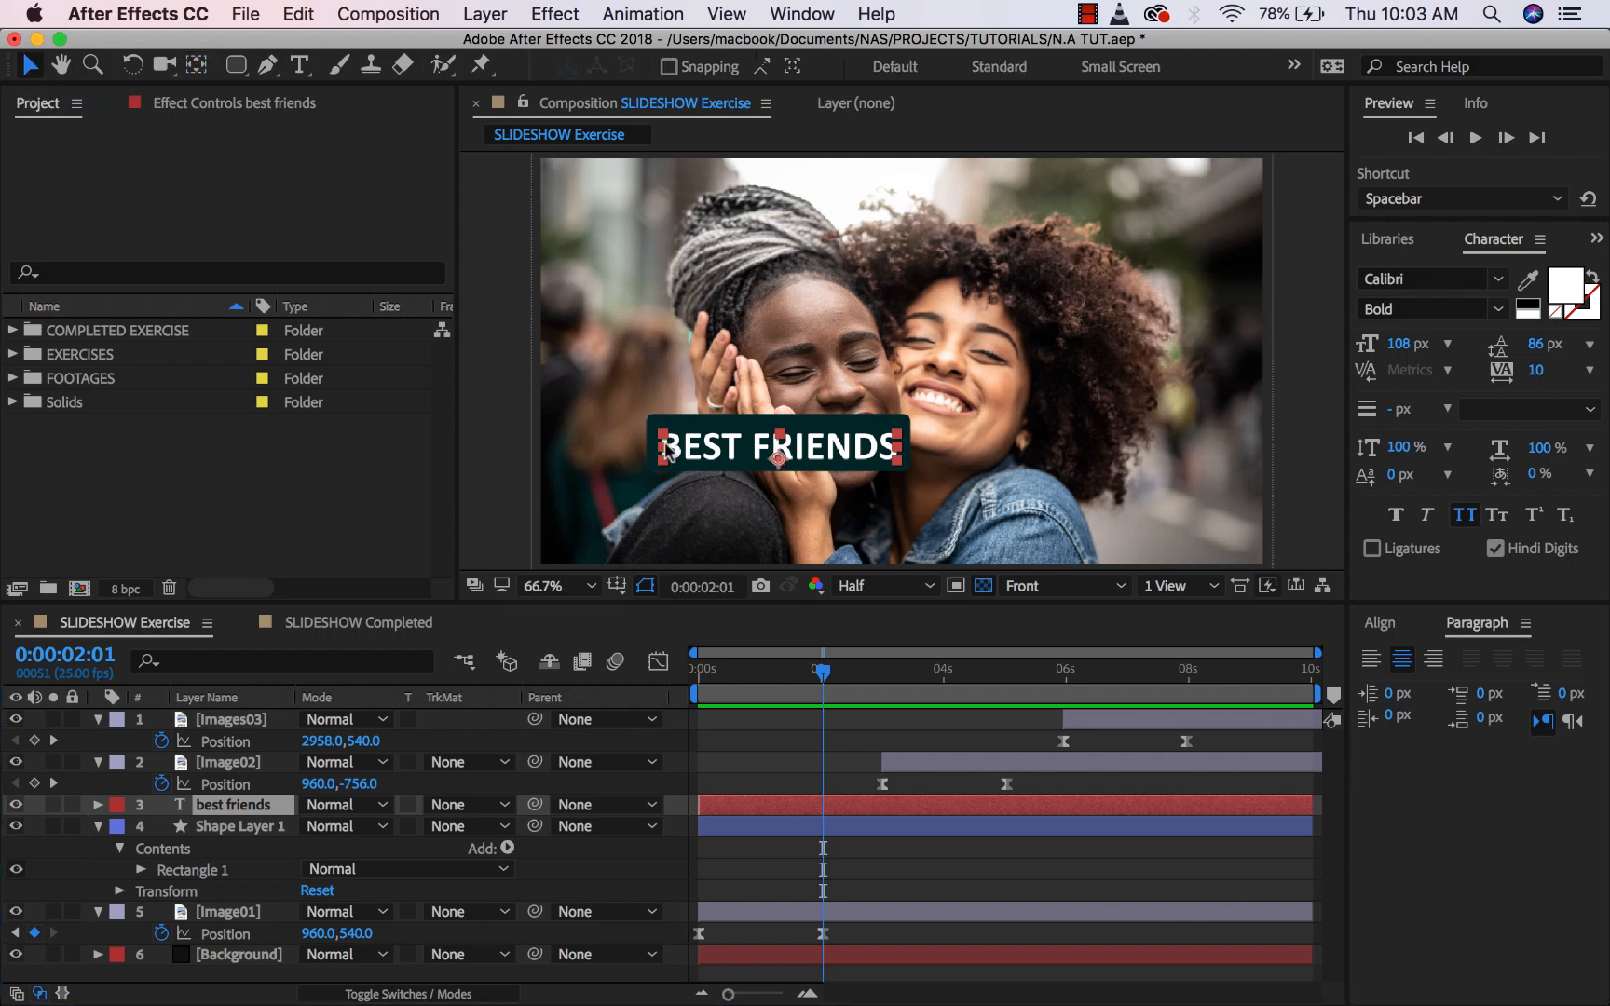
{"action": "key", "text": "period"}
{"action": "key", "text": "period"}
{"action": "left_click_drag", "start_coordinate": [785, 462], "coordinate": [1004, 175]}
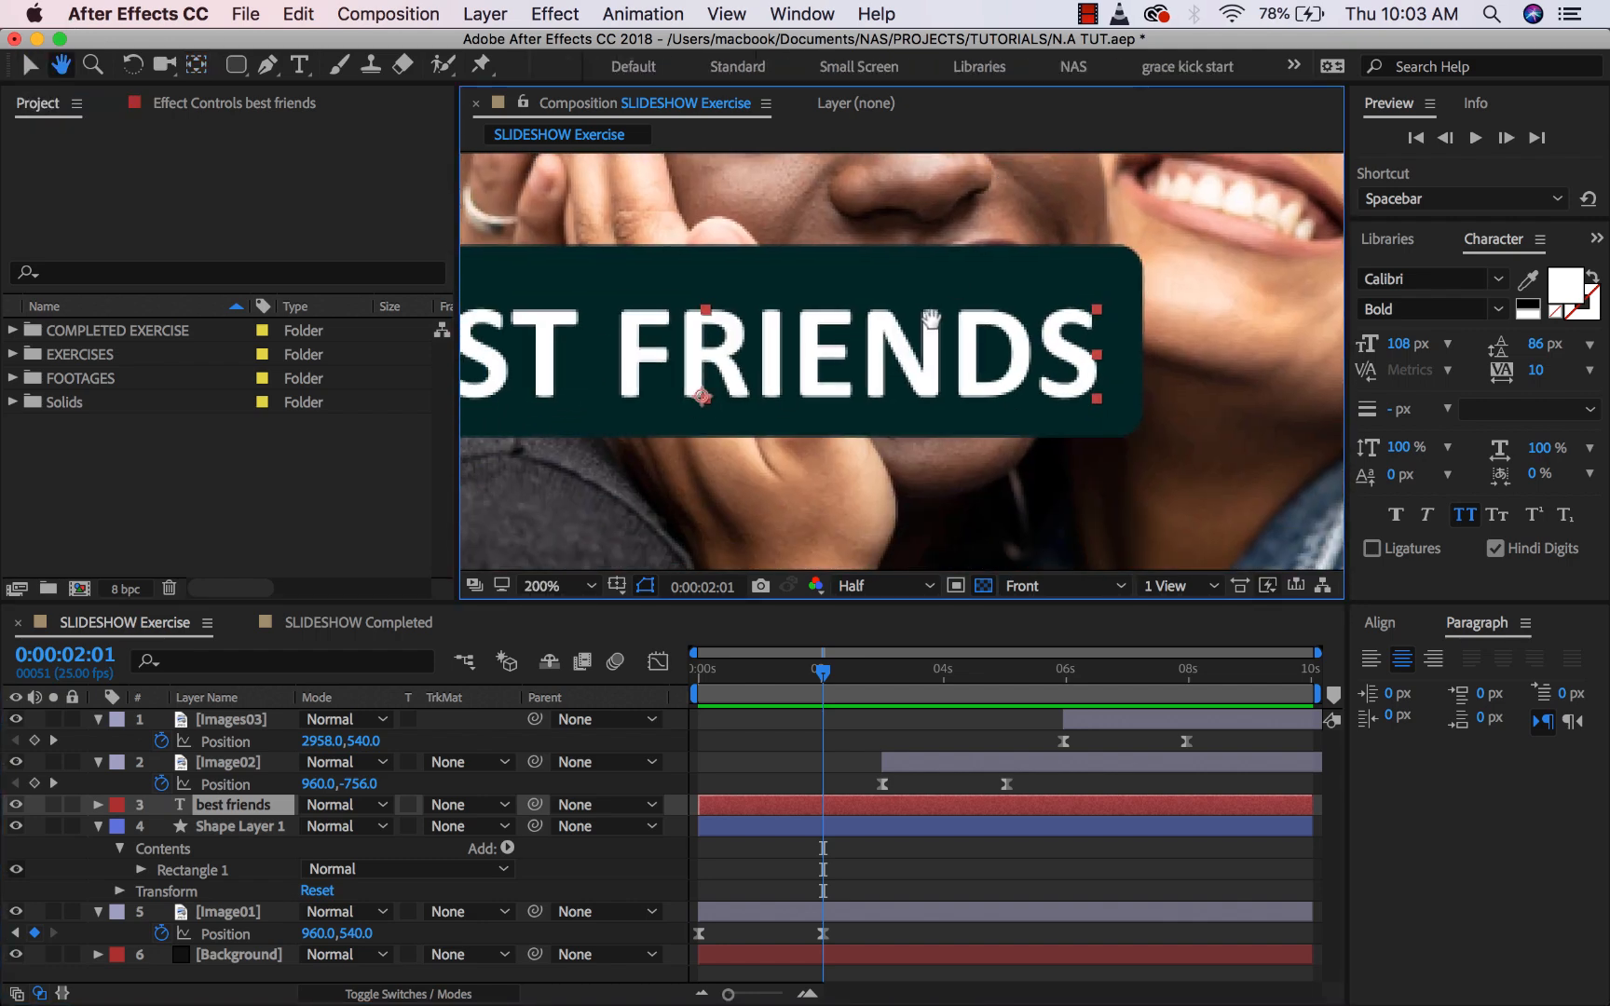
{"action": "left_click_drag", "start_coordinate": [930, 321], "coordinate": [1110, 382]}
{"action": "left_click_drag", "start_coordinate": [915, 443], "coordinate": [913, 429]}
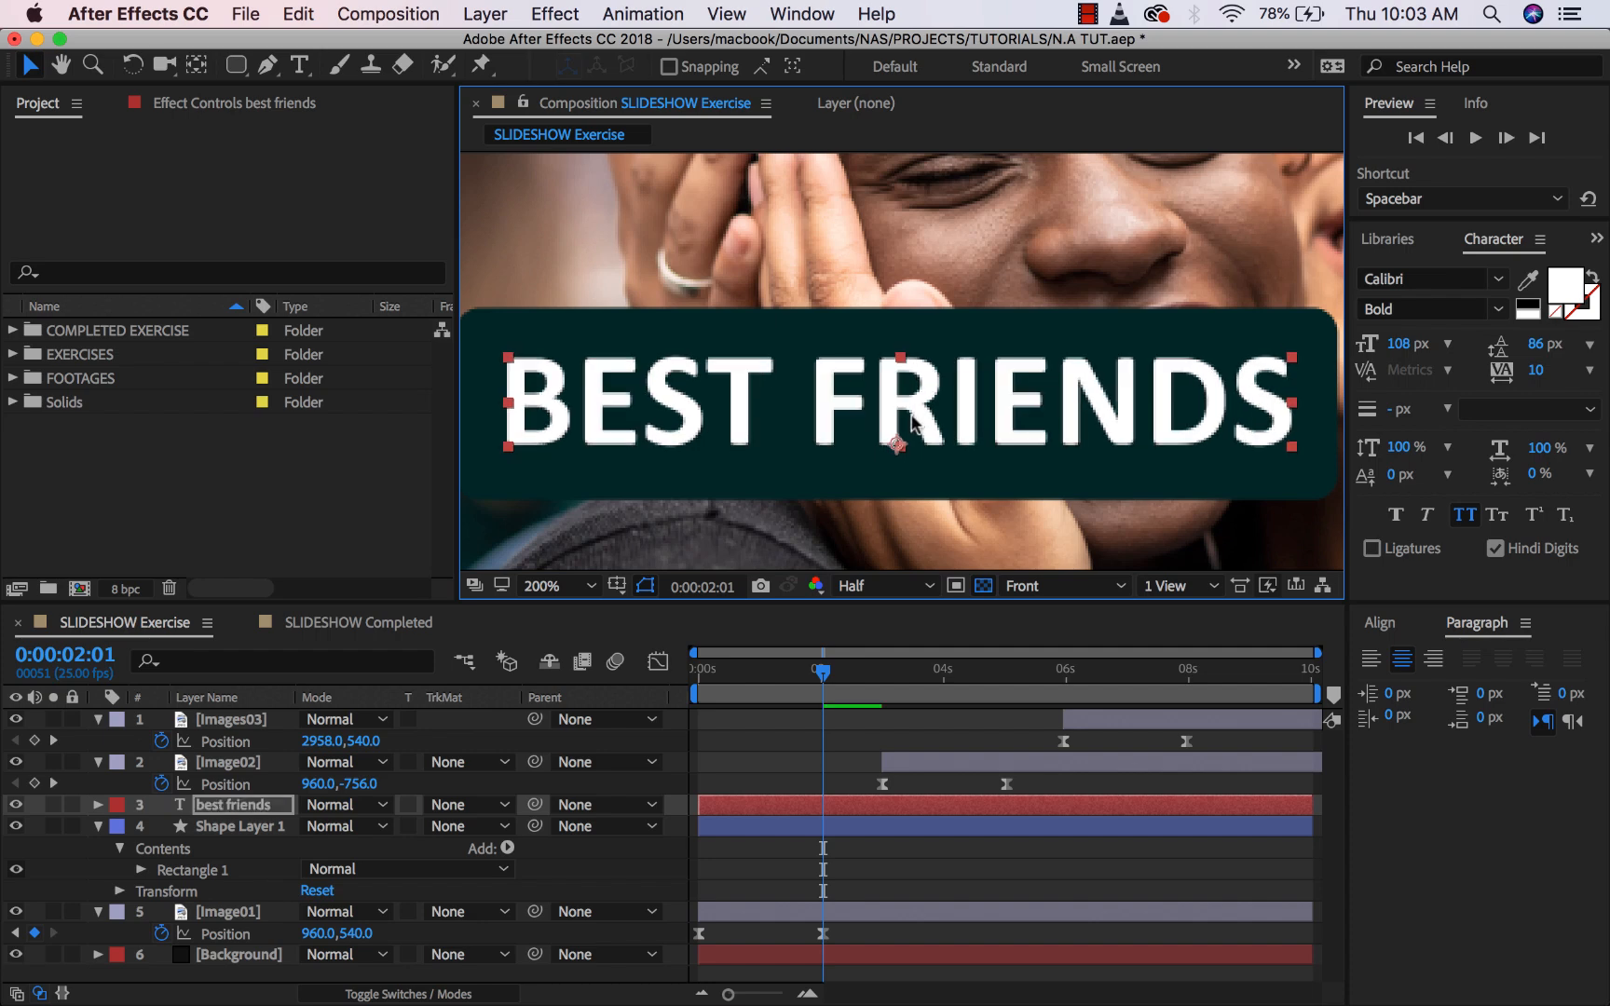
{"action": "key", "text": "comma"}
{"action": "key", "text": "comma"}
{"action": "key", "text": "h"}
{"action": "left_click_drag", "start_coordinate": [1006, 340], "coordinate": [930, 381]}
{"action": "key", "text": "v"}
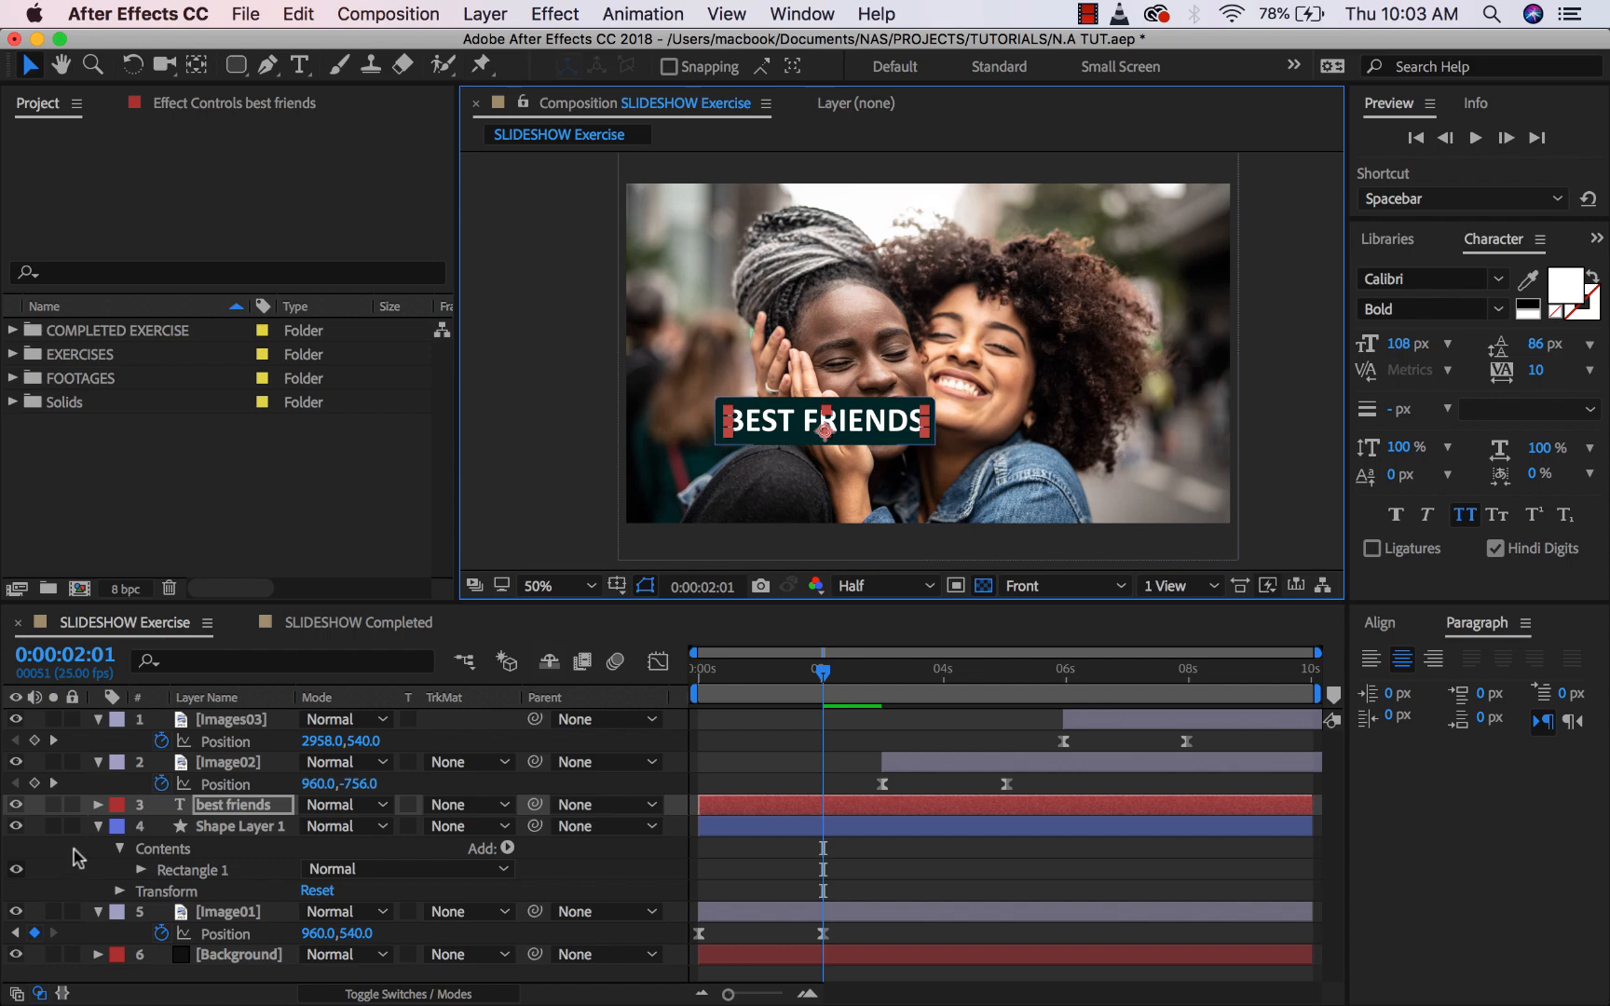
Collapse the properties of Shape Layer 1 and select the layer.
{"action": "left_click", "coordinate": [119, 831]}
{"action": "left_click", "coordinate": [97, 827]}
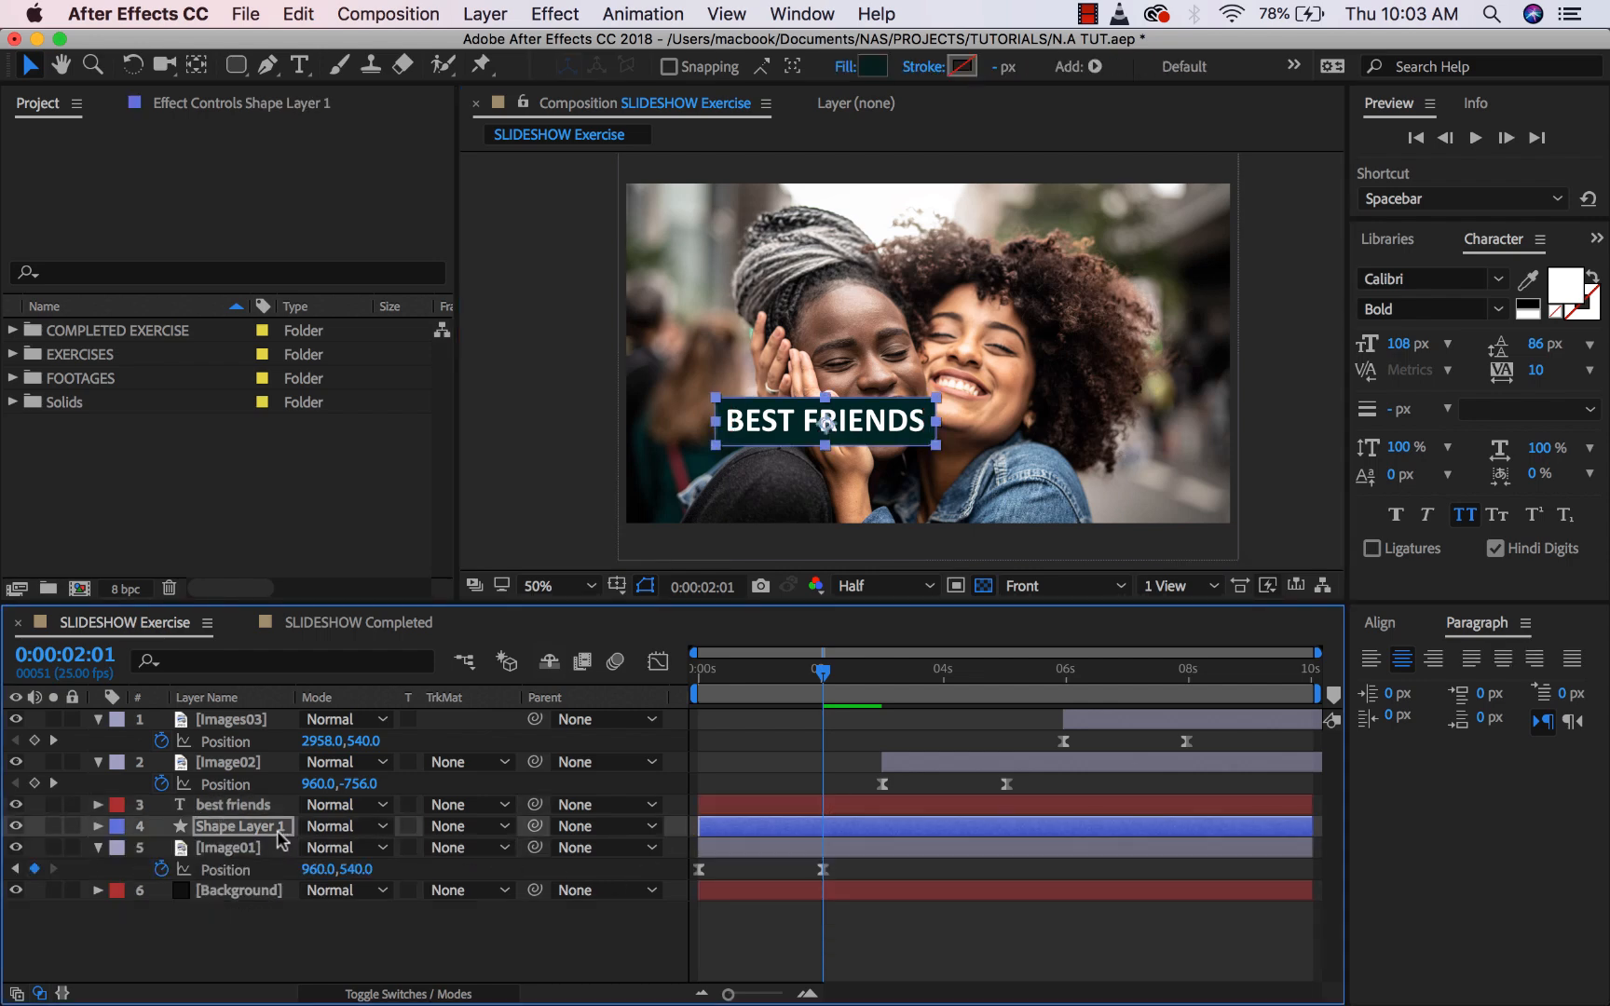
{"action": "left_click", "coordinate": [268, 823]}
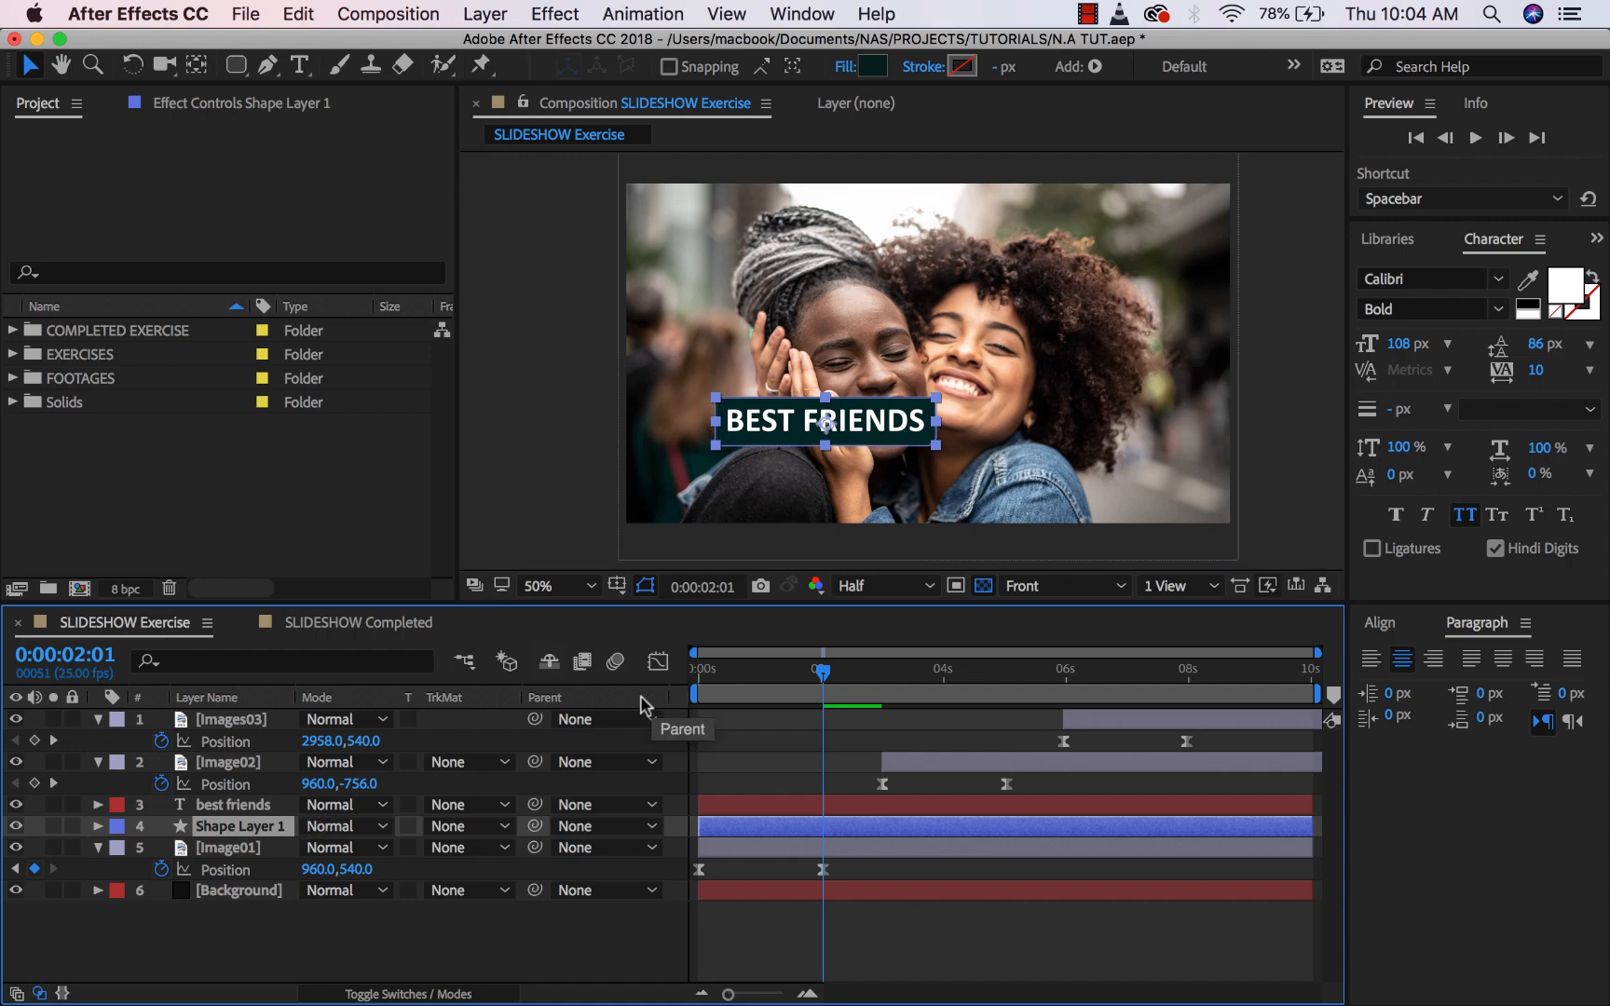
Add a Position keyframe to Shape Layer 1 at 0:00:01:00 with the rectangle in its current place behind the title.
{"action": "left_click", "coordinate": [807, 994]}
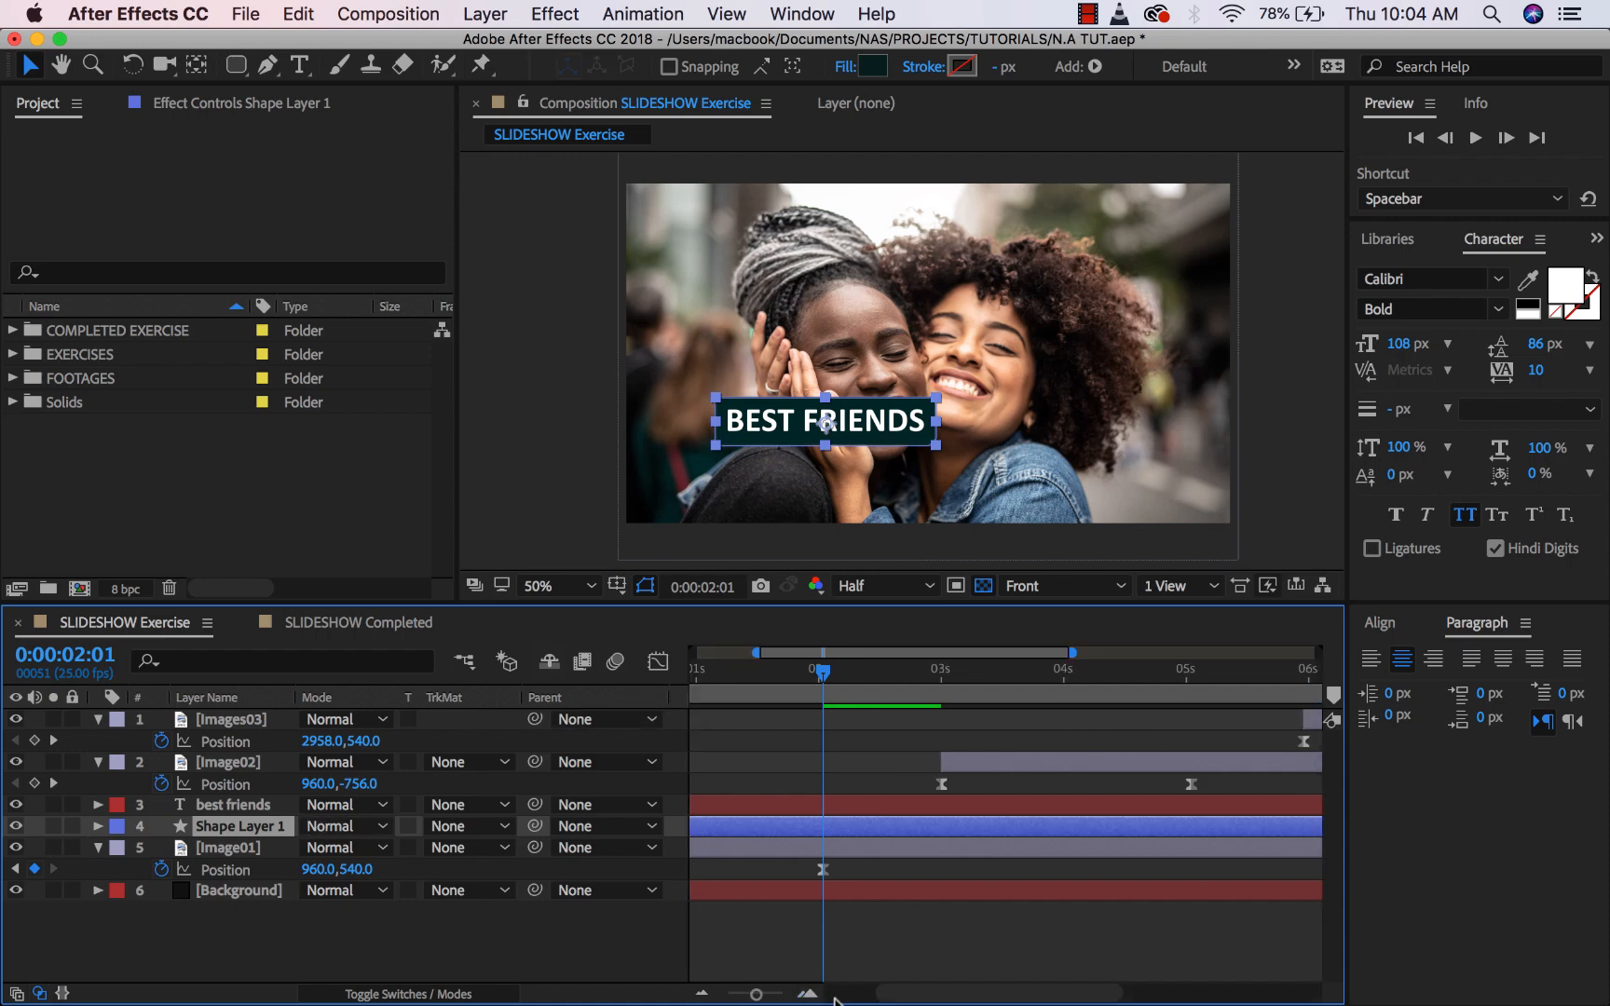
{"action": "left_click_drag", "start_coordinate": [913, 998], "coordinate": [863, 998]}
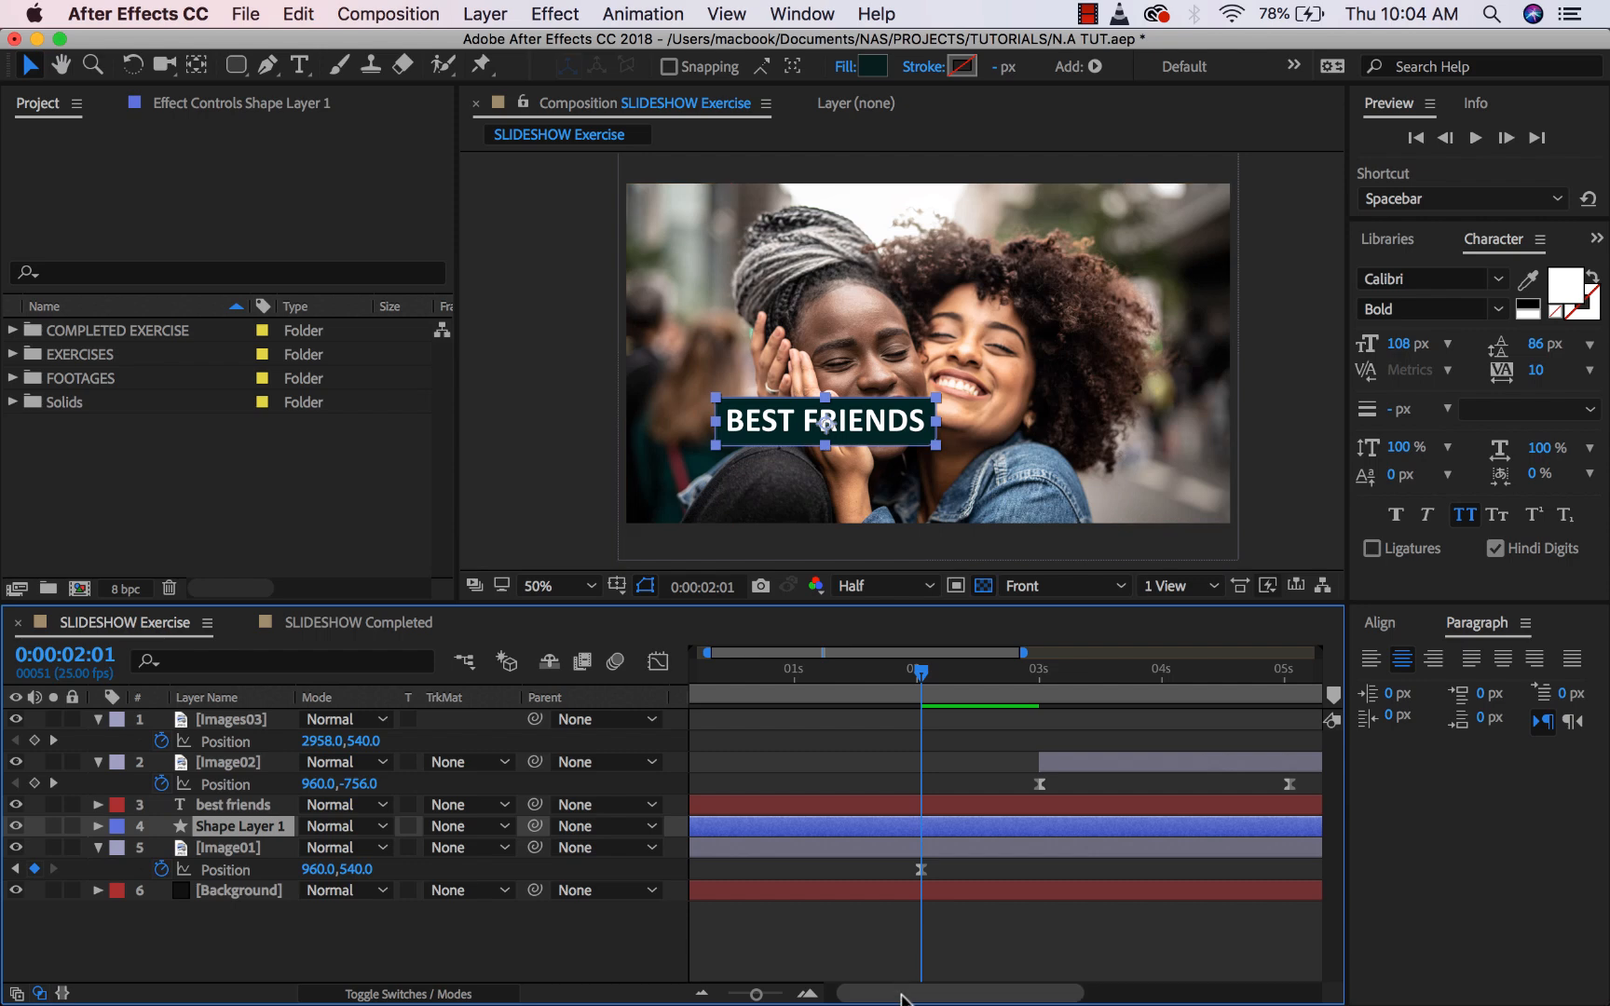
{"action": "left_click", "coordinate": [821, 671]}
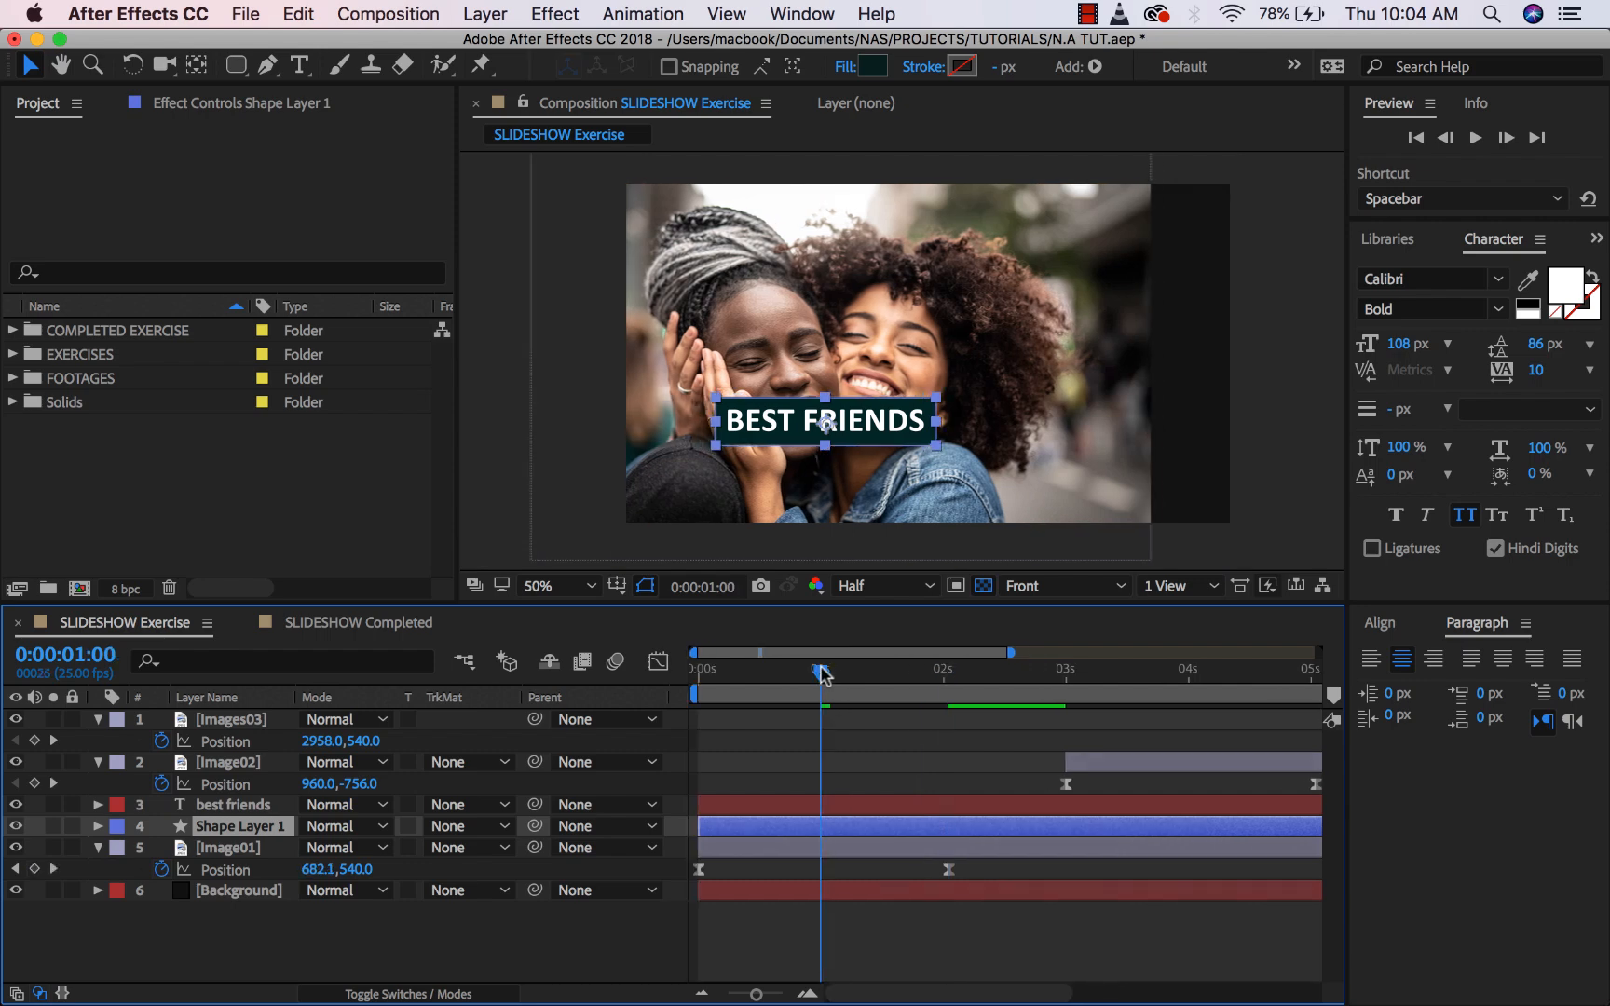
{"action": "key", "text": "p"}
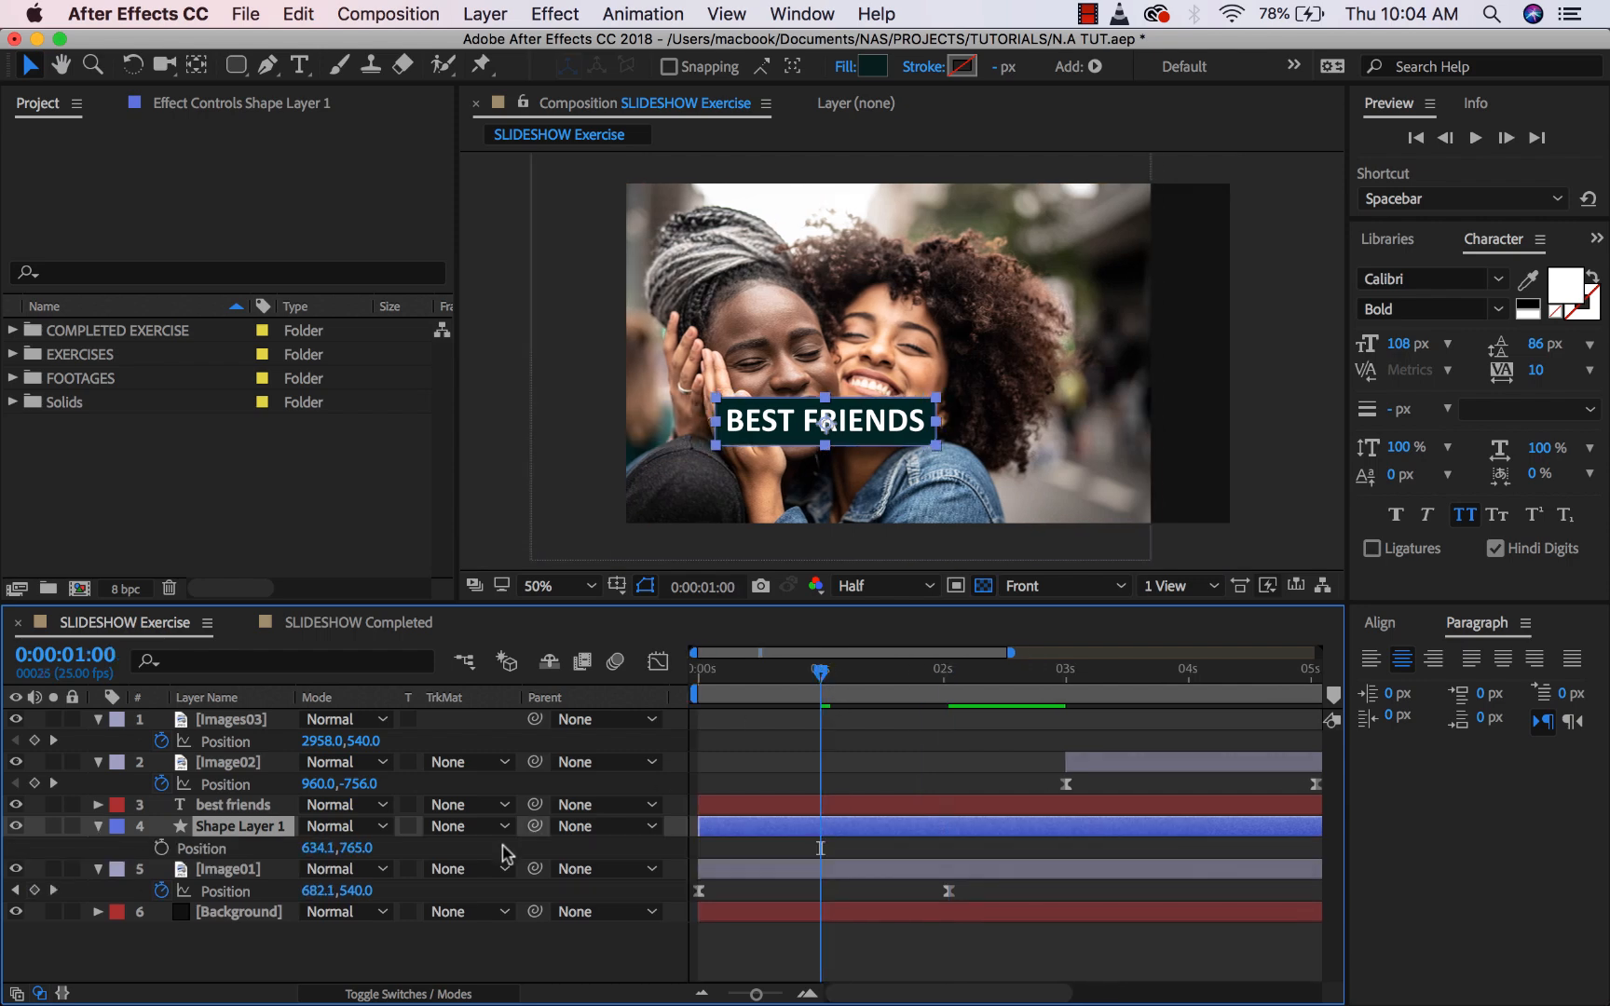
{"action": "left_click", "coordinate": [161, 849]}
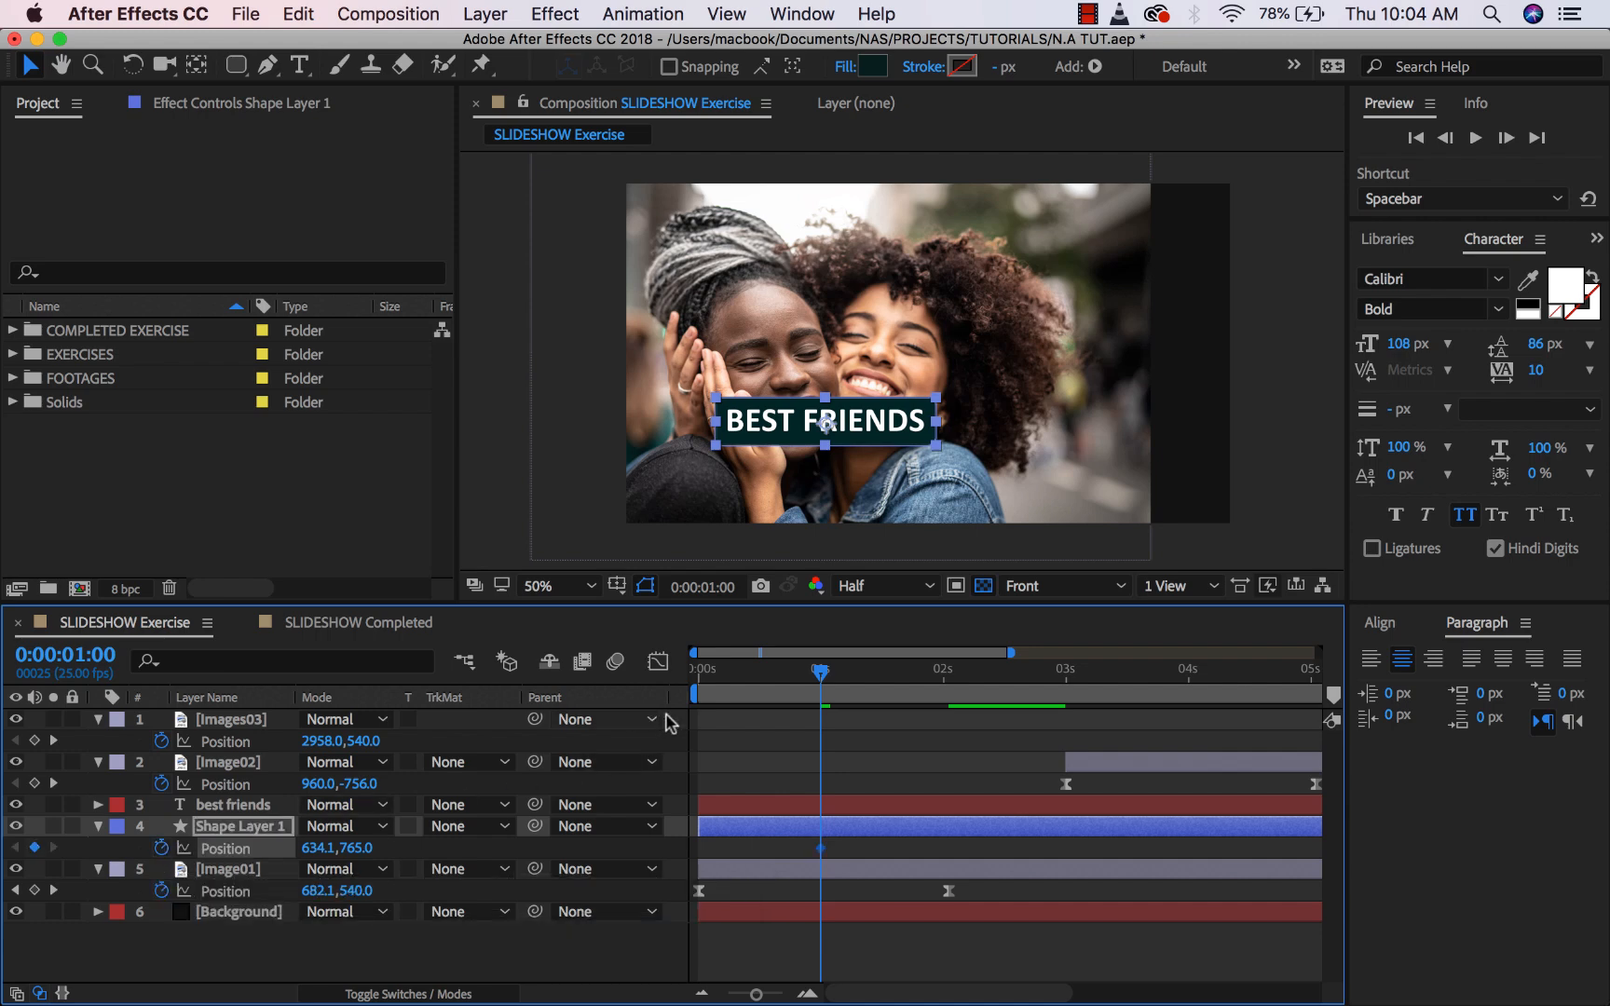
At 0:00:00:00, move the rectangle horizontally off the left side of the frame to Position -384.9, 765.0 and preview the slide-in.
{"action": "left_click_drag", "start_coordinate": [820, 679], "coordinate": [630, 691]}
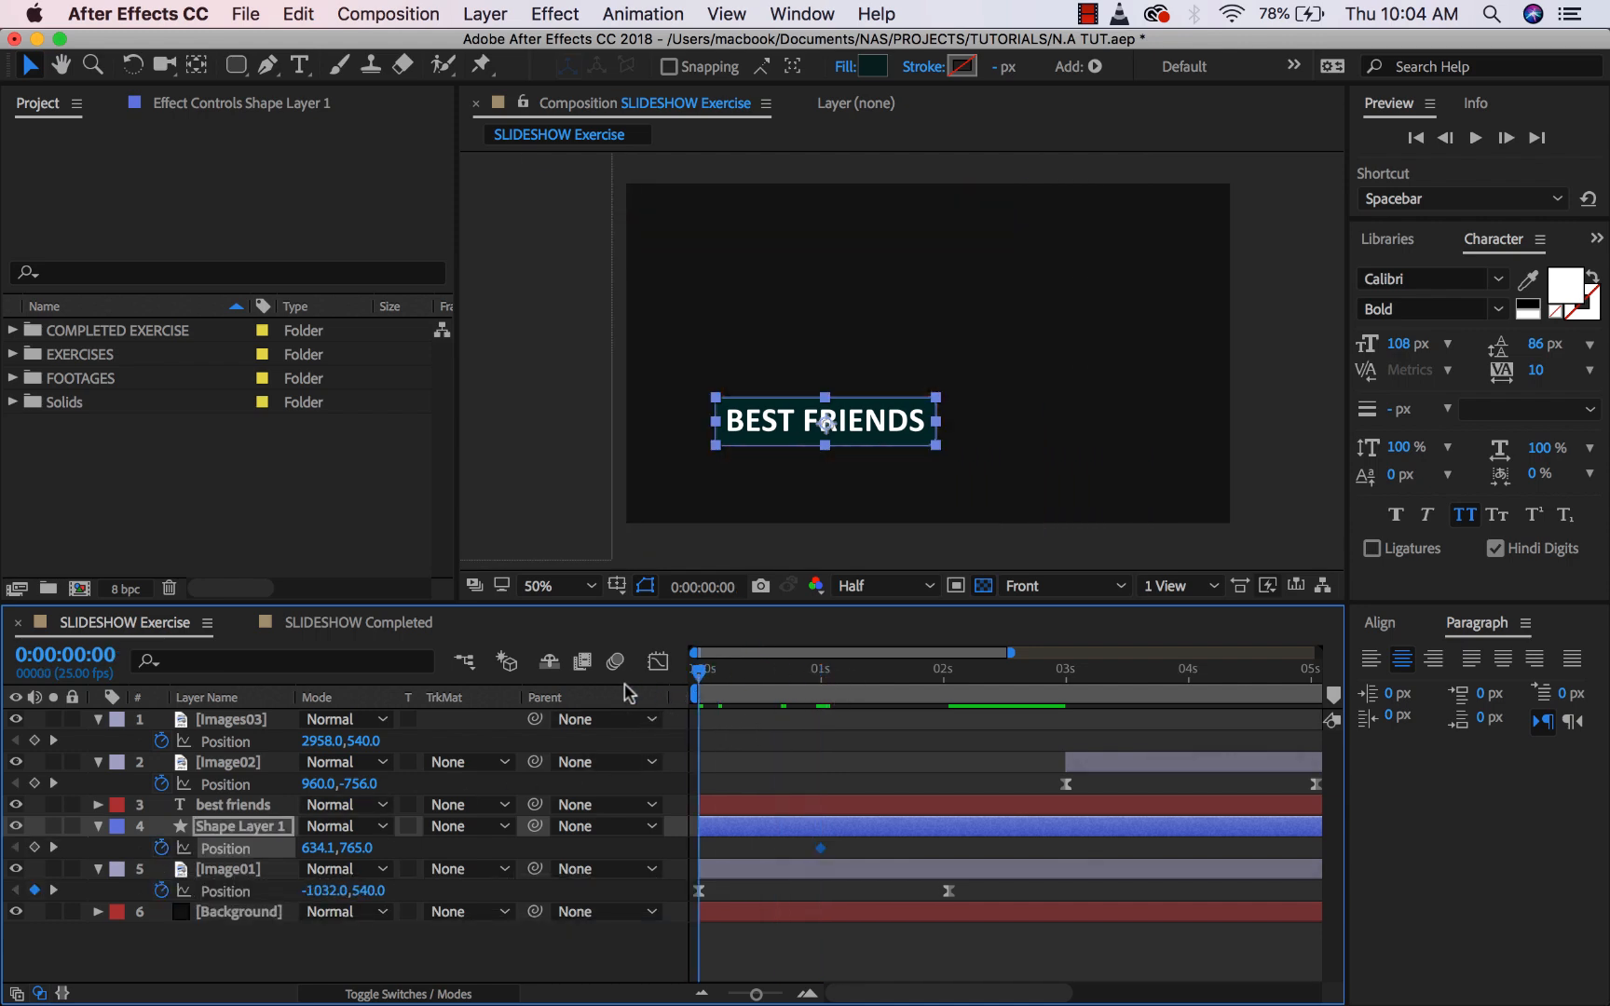
{"action": "left_click_drag", "start_coordinate": [889, 449], "coordinate": [557, 445]}
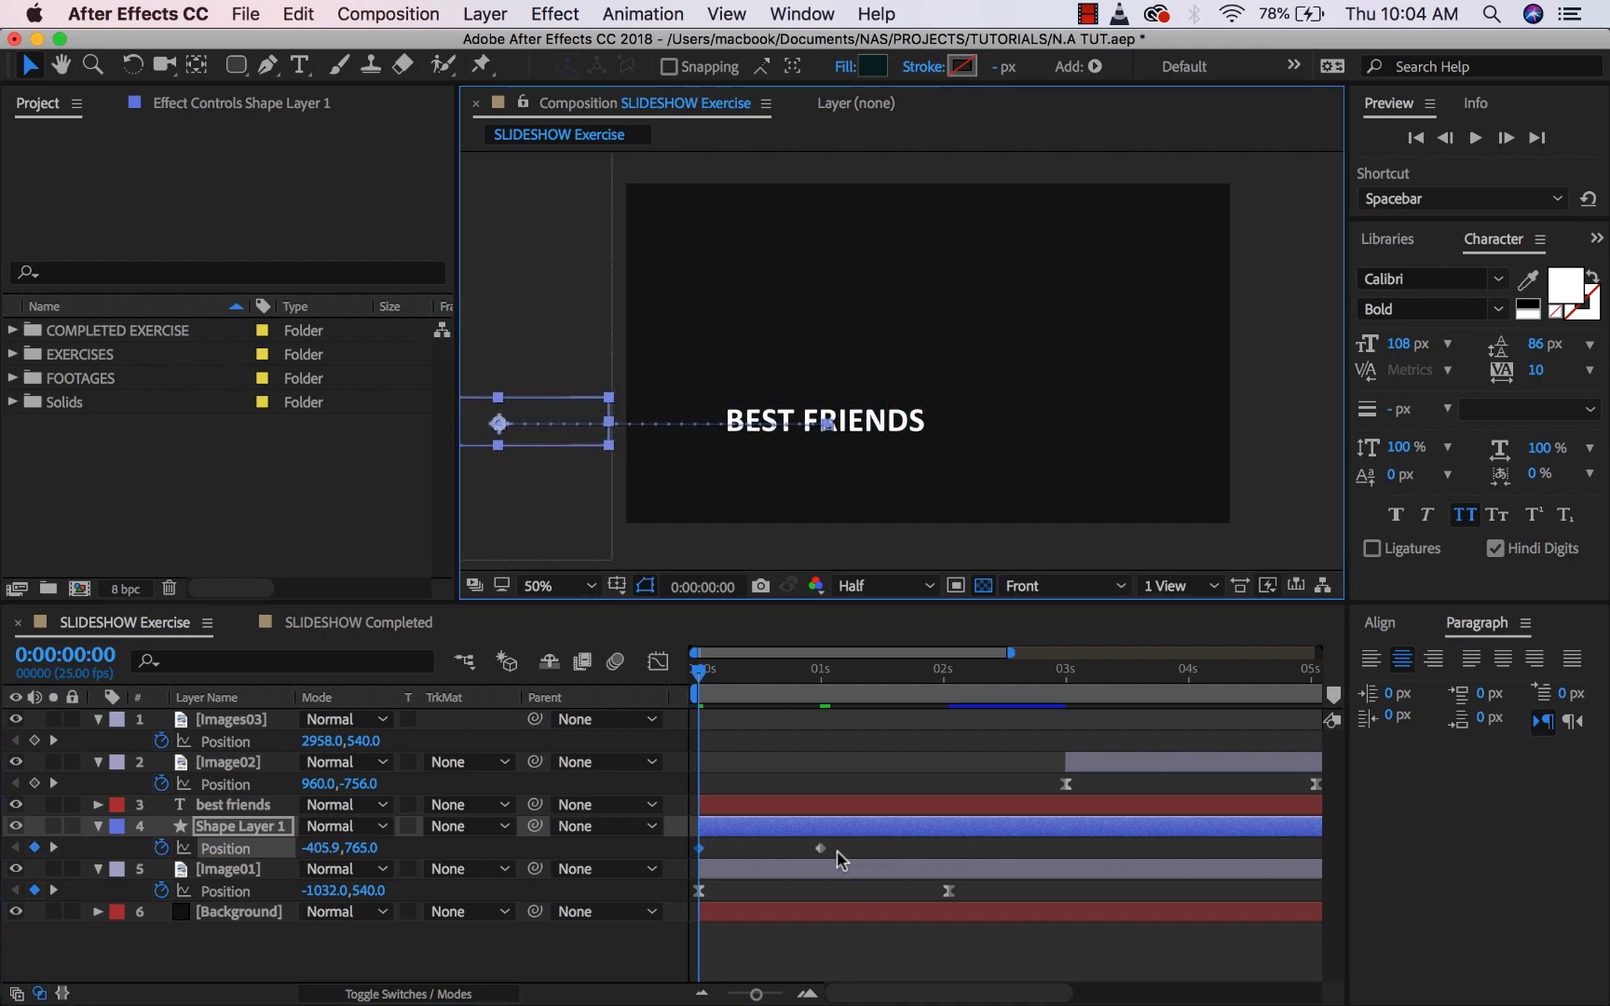
{"action": "mouse_move", "coordinate": [323, 848]}
{"action": "left_mouse_down"}
{"action": "mouse_move", "coordinate": [351, 848]}
{"action": "mouse_move", "coordinate": [330, 848]}
{"action": "left_mouse_up"}
{"action": "key", "text": "space"}
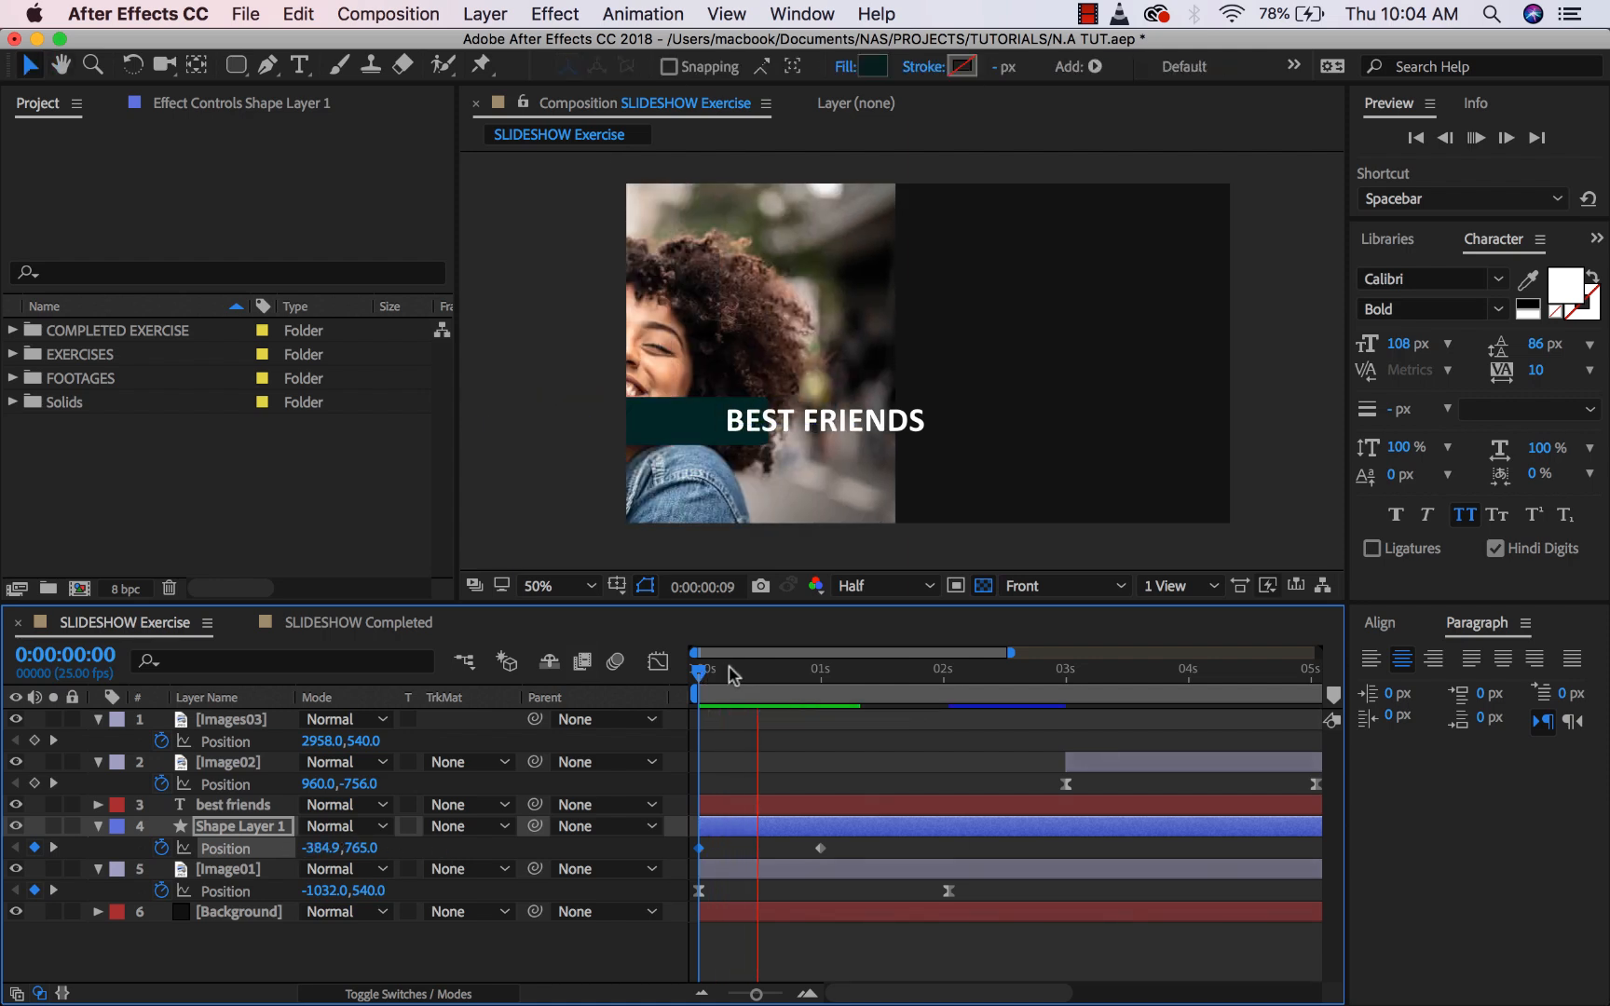
{"action": "key", "text": "space"}
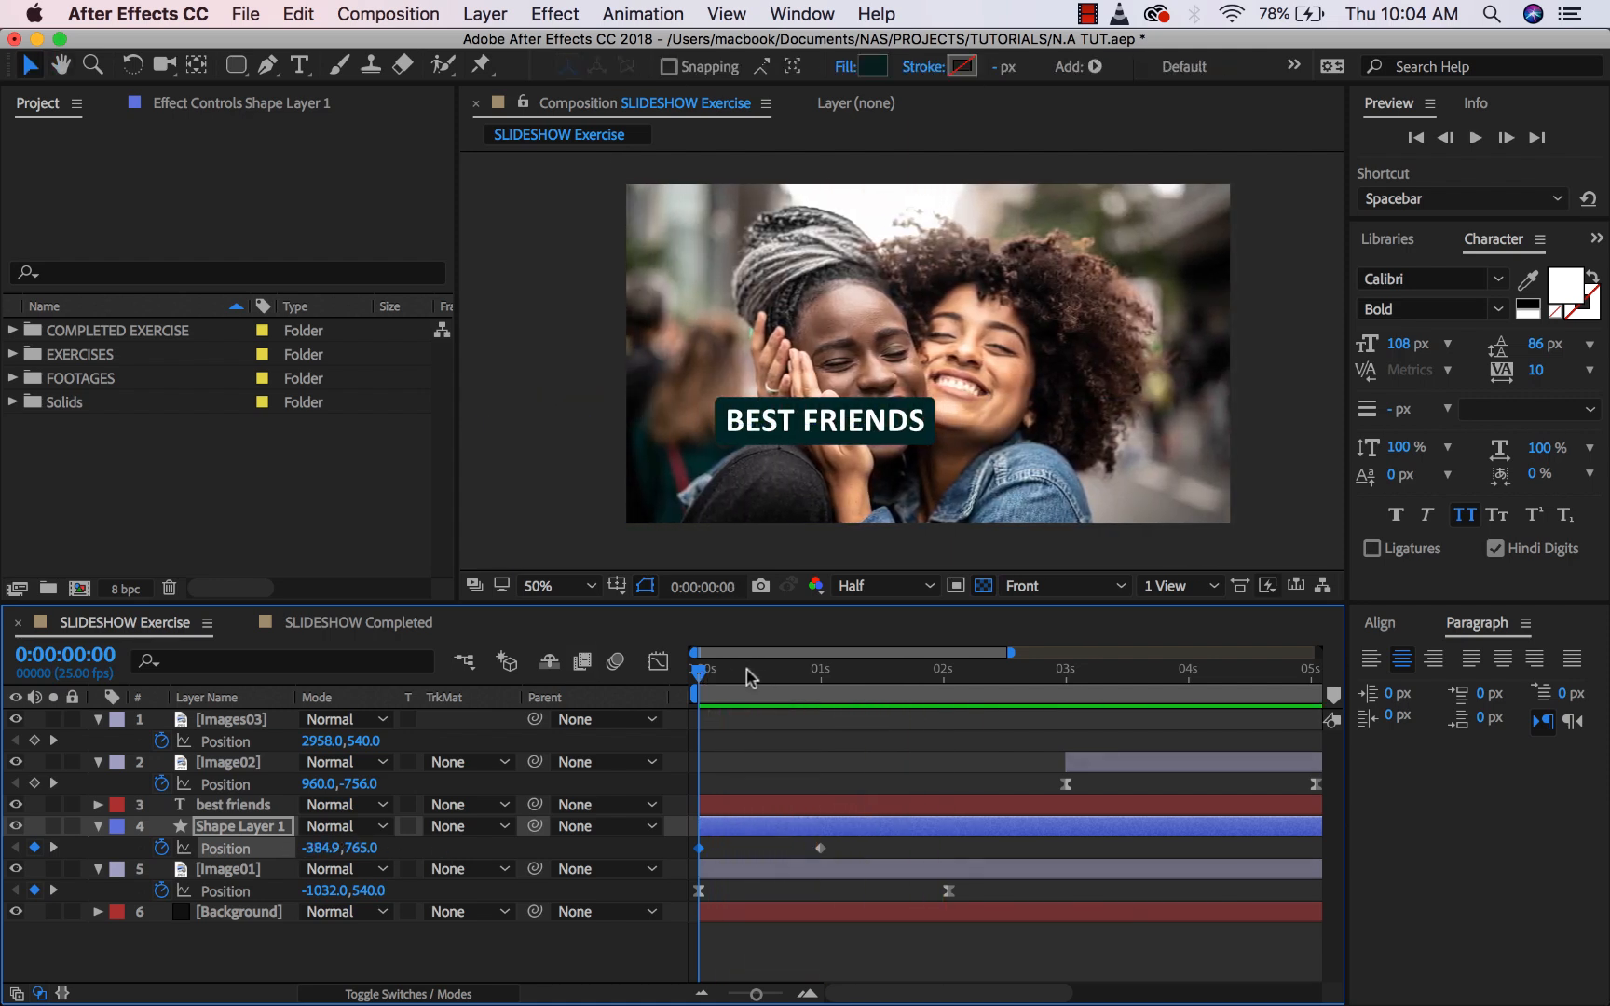
Find the Fade Up Words text animation preset and apply it to the best friends layer at 0:00:00:00.
{"action": "left_click", "coordinate": [241, 810]}
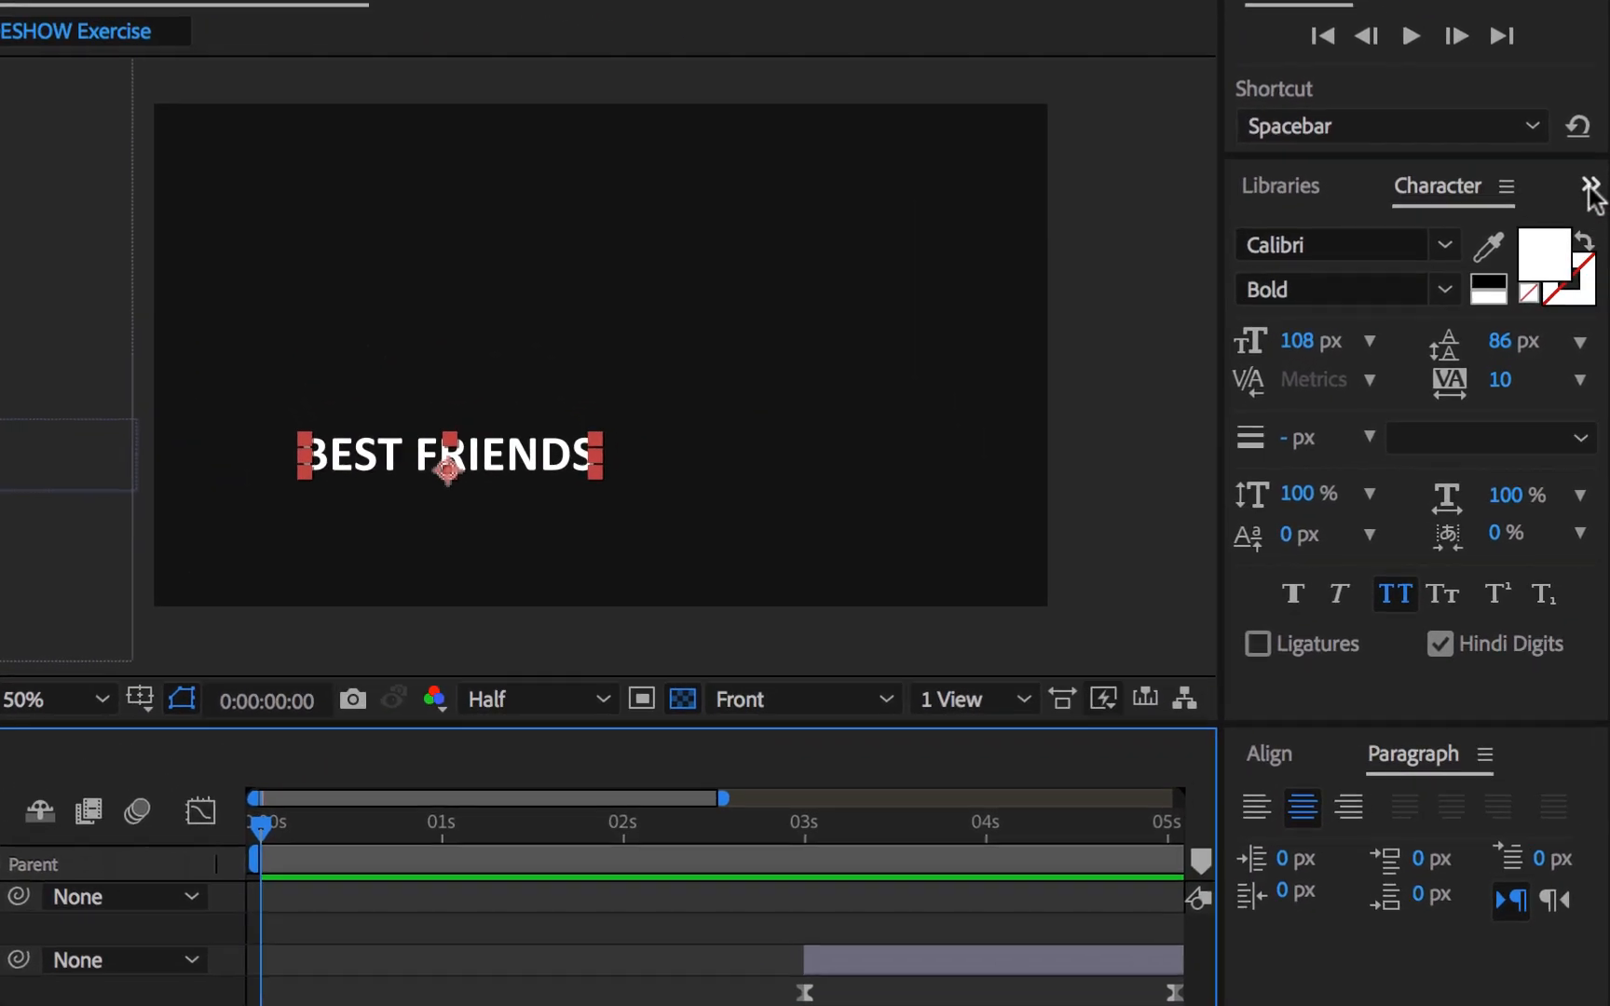
{"action": "left_click", "coordinate": [1594, 215]}
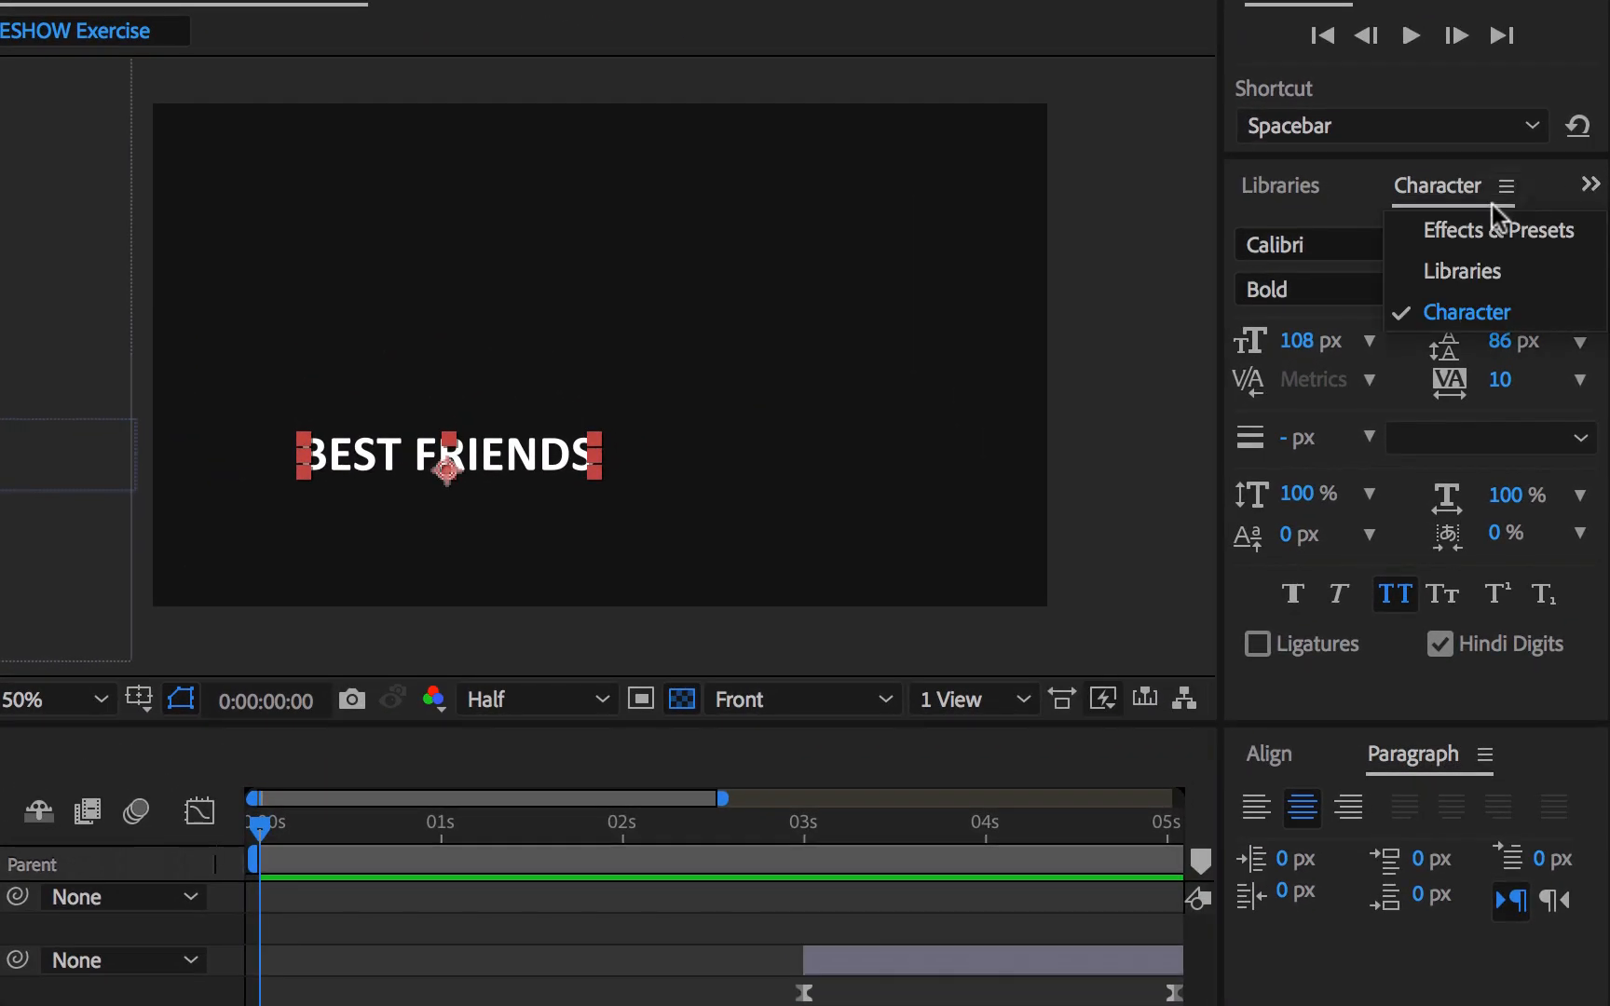
{"action": "left_click", "coordinate": [1528, 233]}
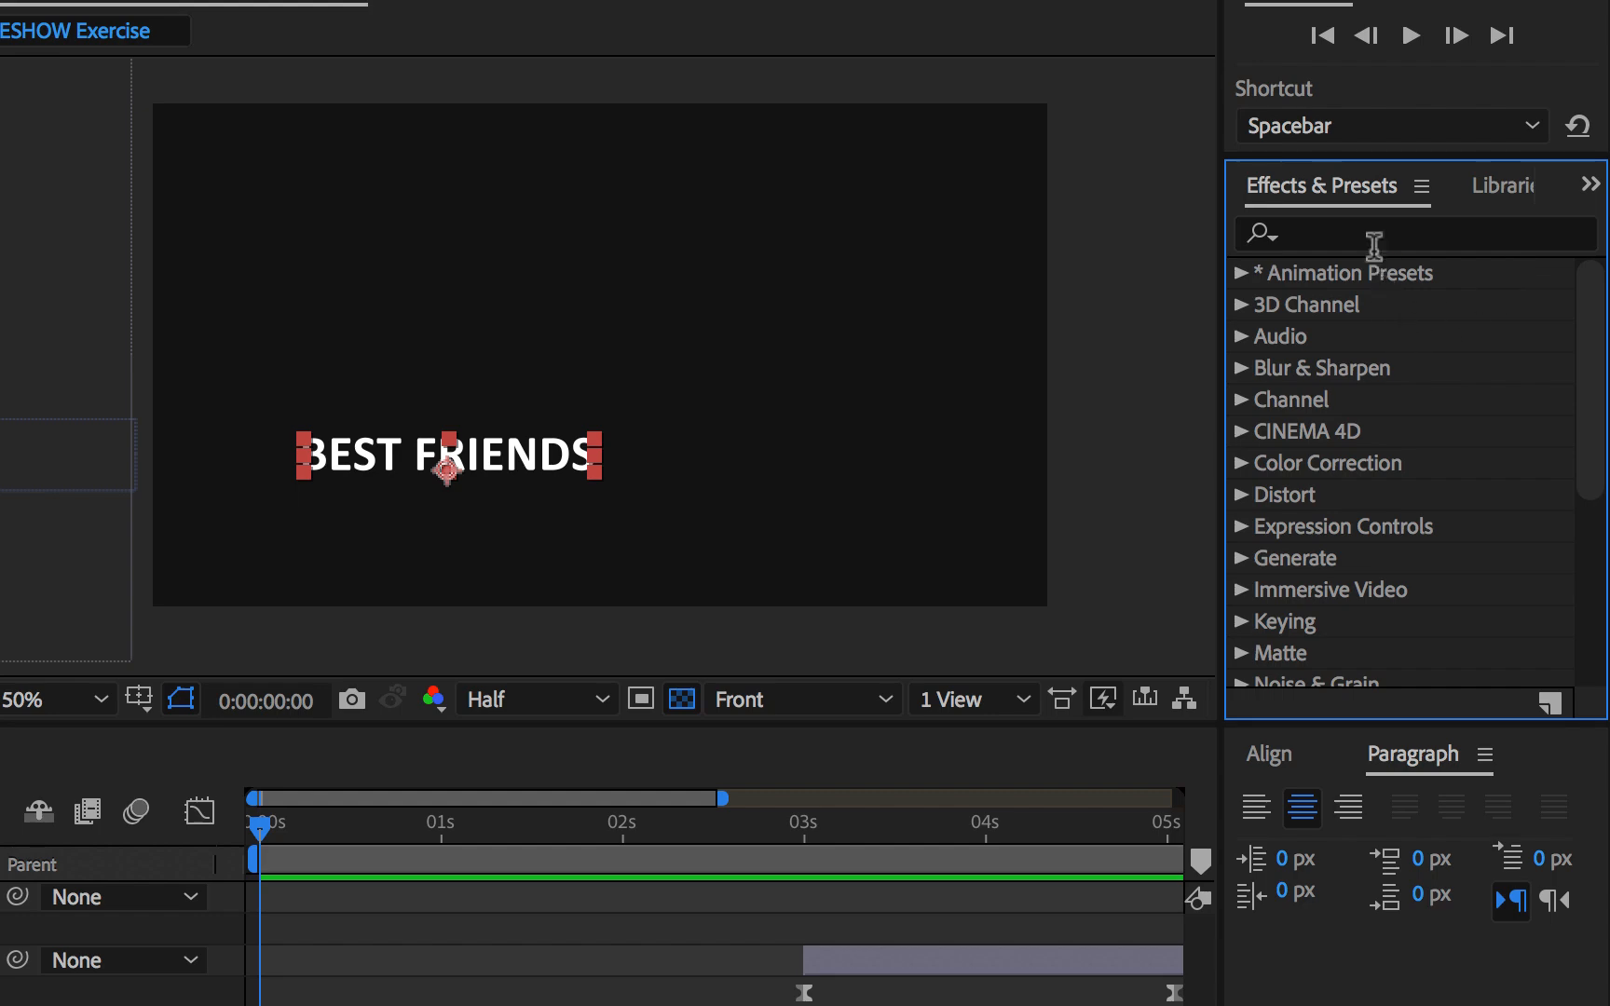
{"action": "left_click", "coordinate": [1373, 244]}
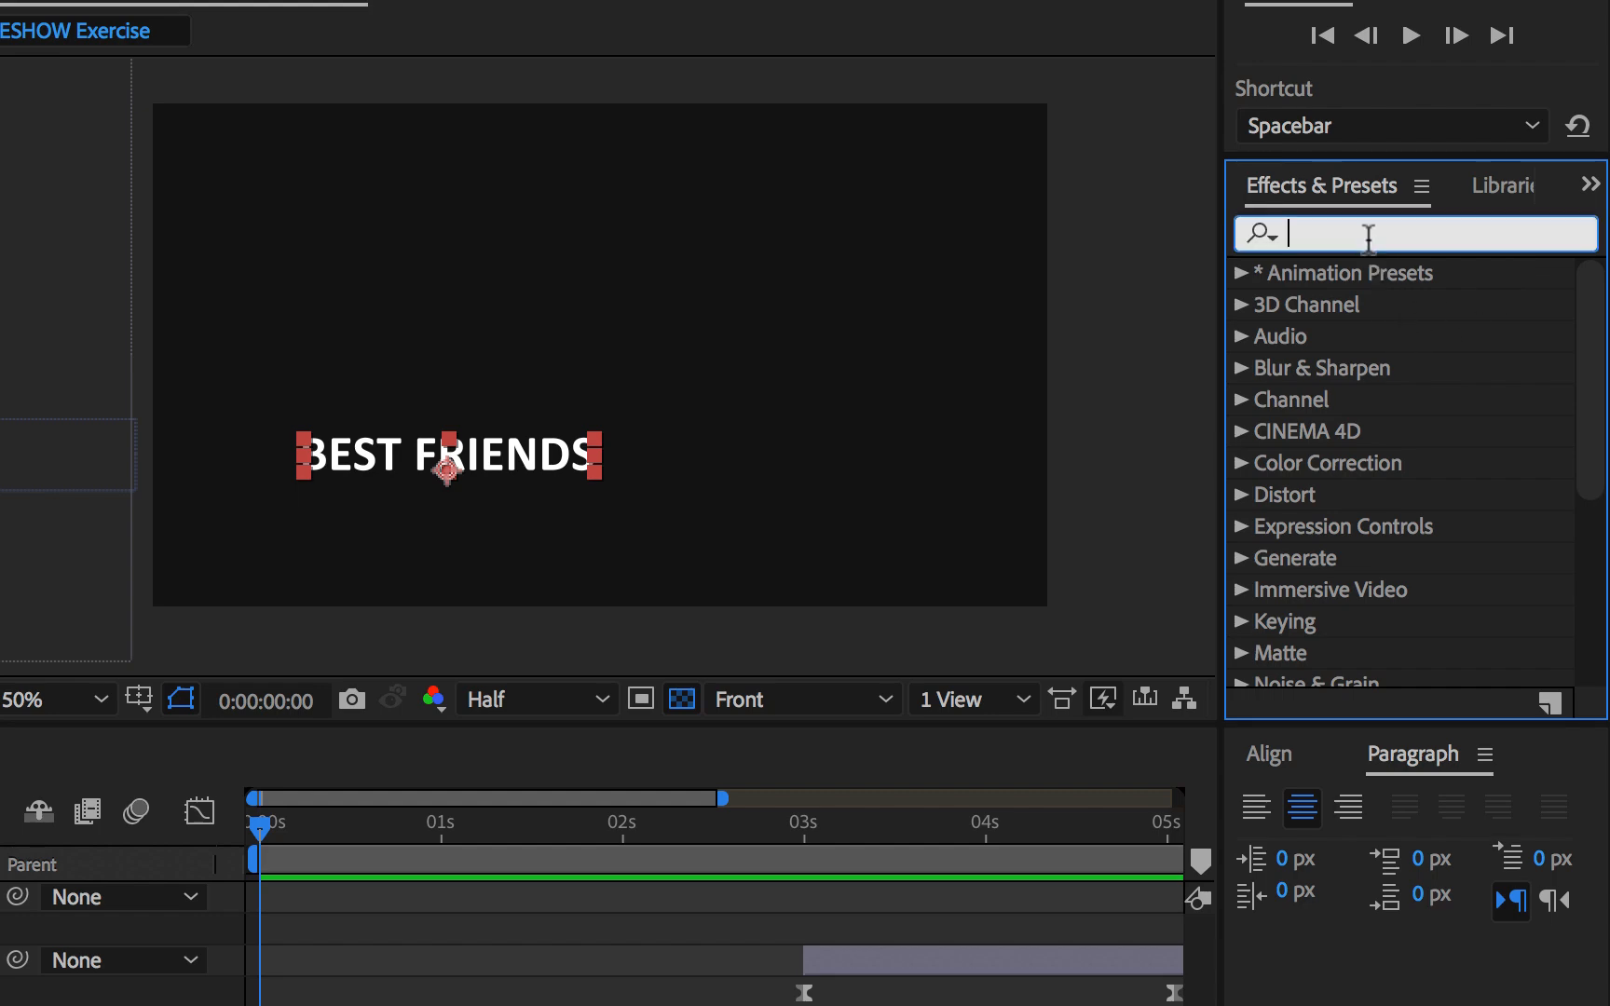
{"action": "type", "text": "fade"}
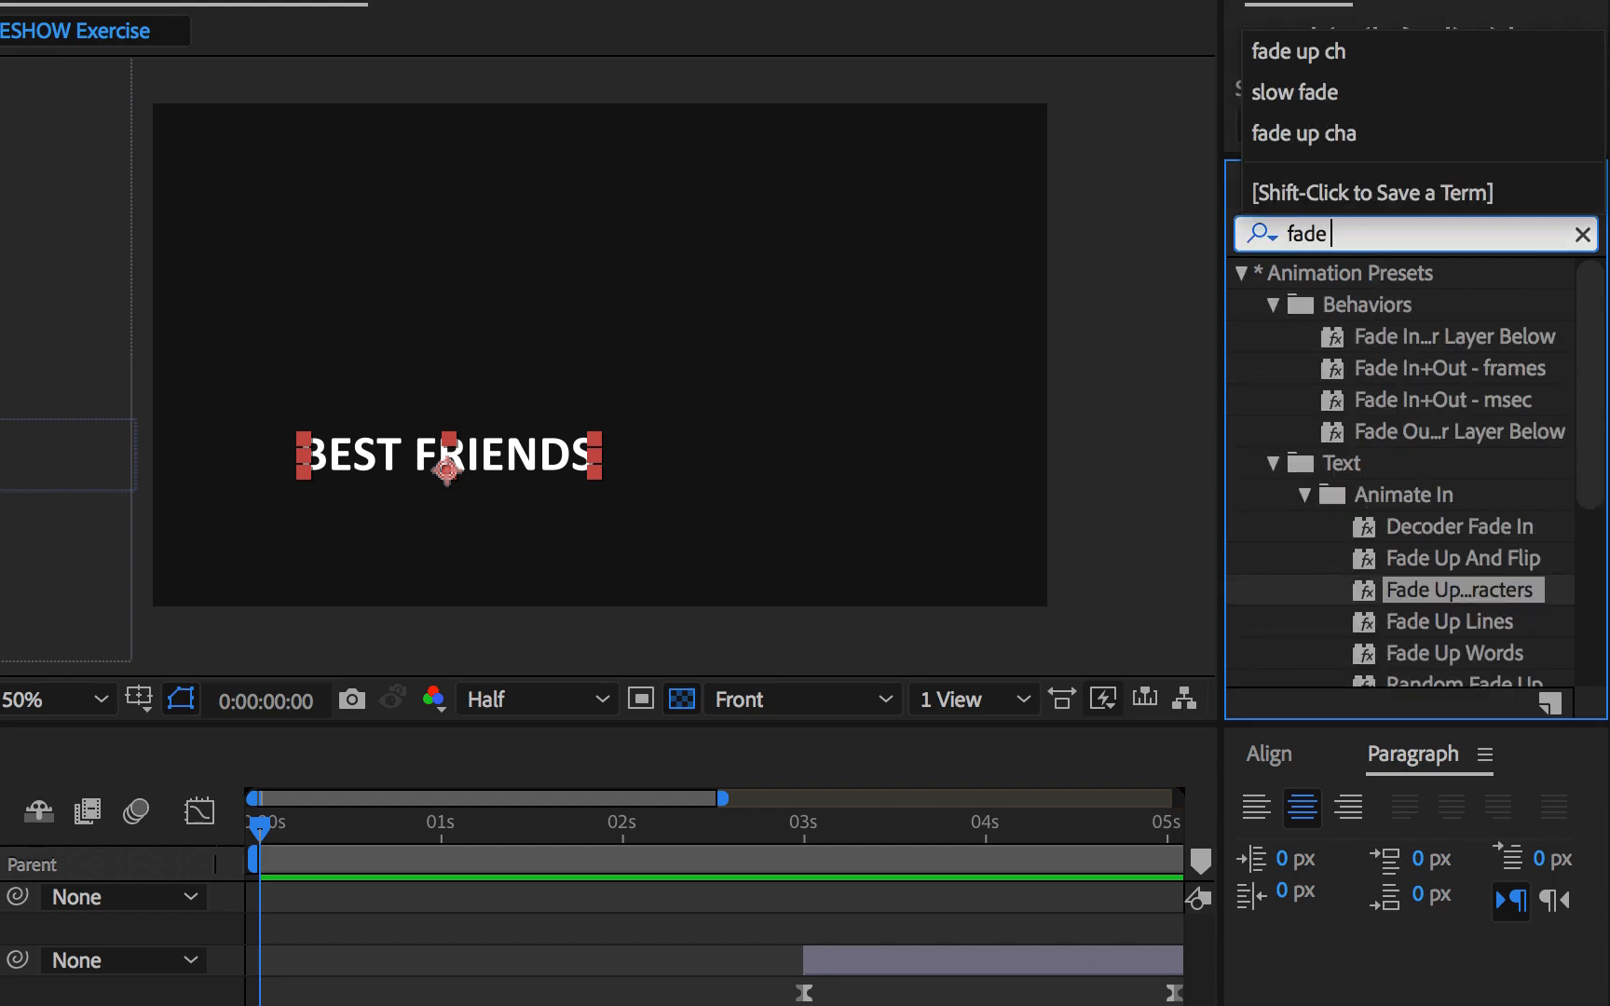
{"action": "type", "text": " up wor"}
{"action": "left_click_drag", "start_coordinate": [1444, 366], "coordinate": [696, 739]}
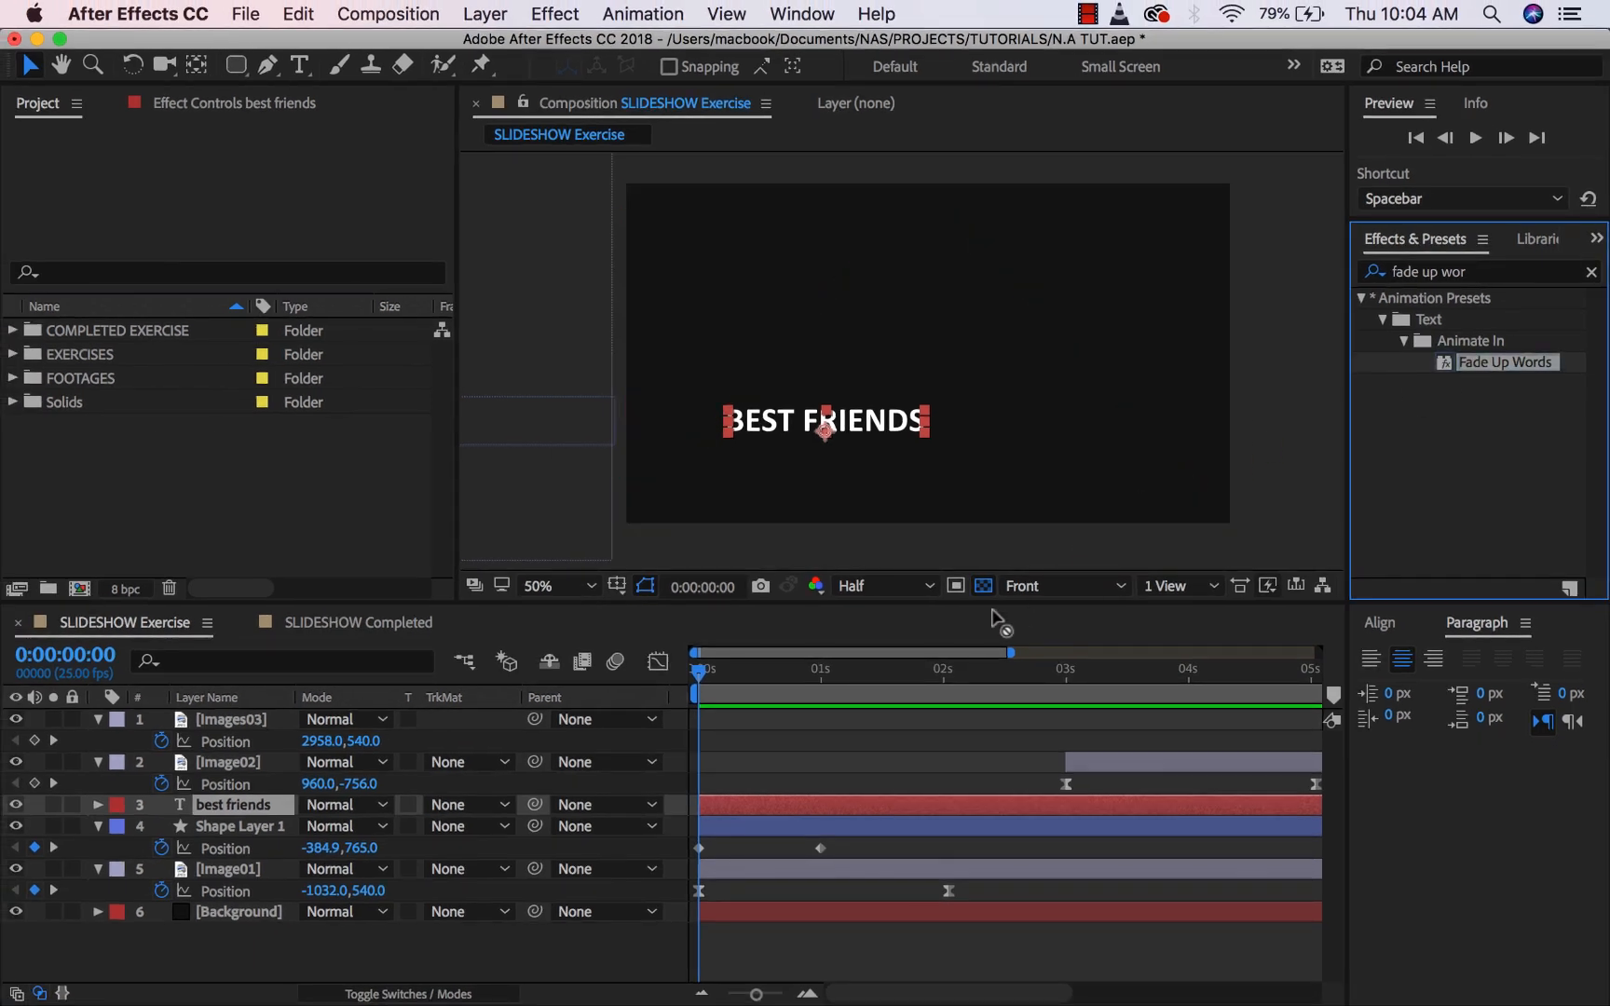
{"action": "left_click_drag", "start_coordinate": [995, 620], "coordinate": [738, 805]}
{"action": "left_click_drag", "start_coordinate": [736, 805], "coordinate": [739, 807]}
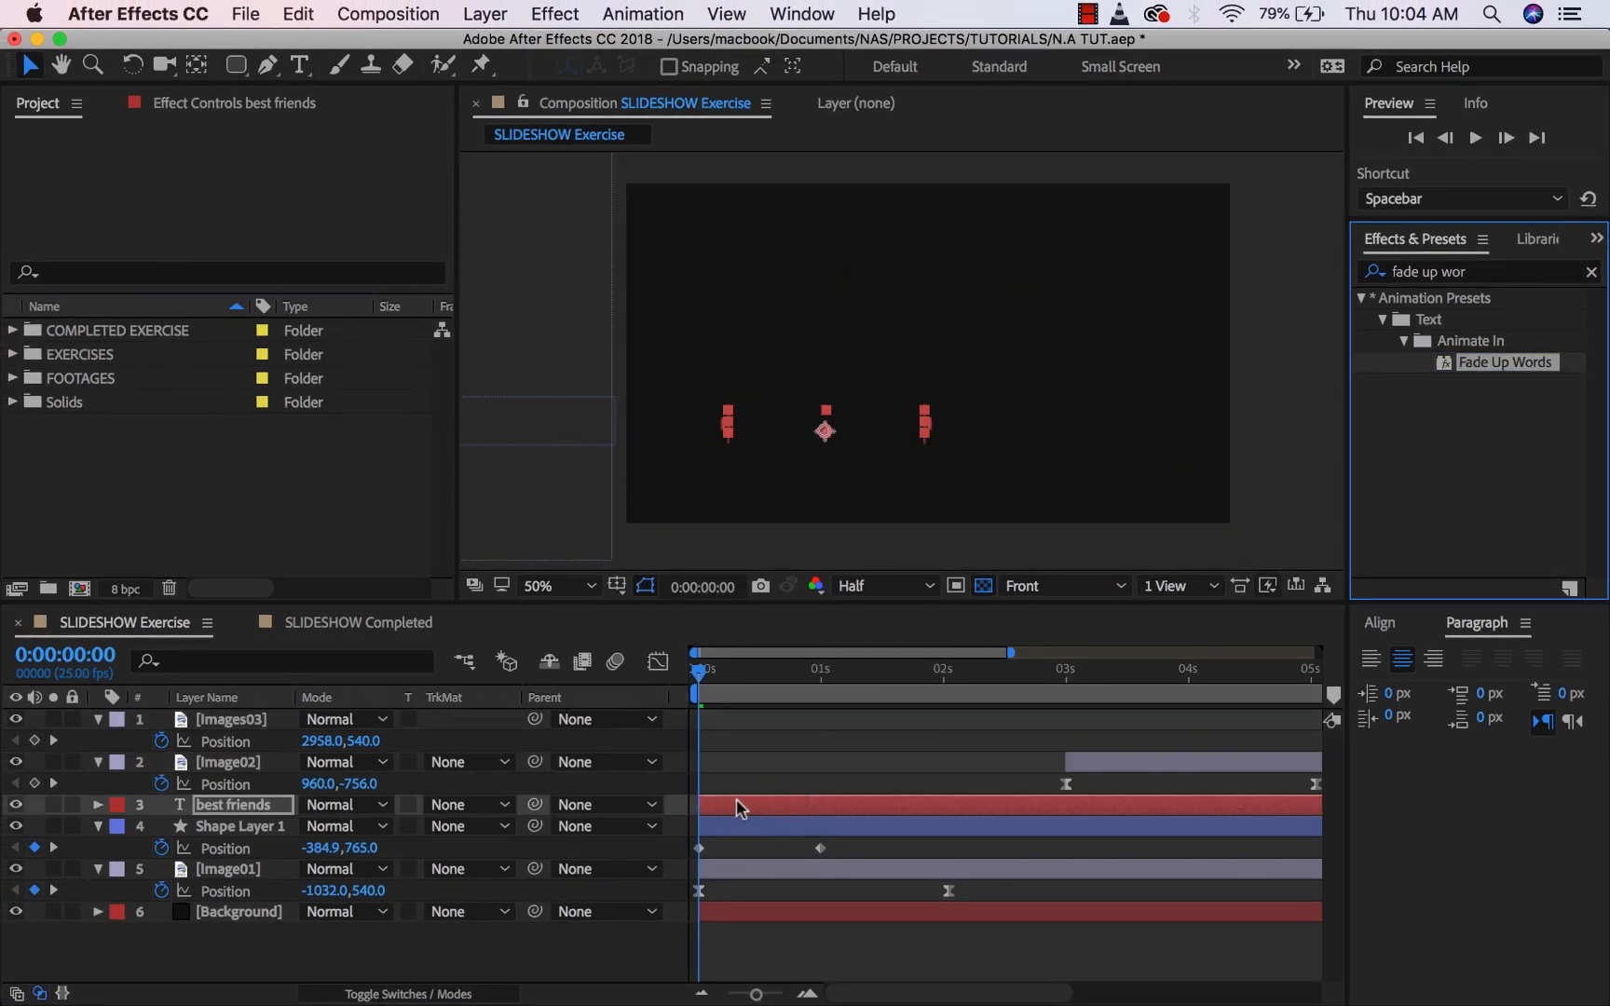
Reveal the best friends layer's keyframes and move the last Range Selector Start keyframe to the 1-second mark.
{"action": "left_click", "coordinate": [746, 802]}
{"action": "key", "text": "u"}
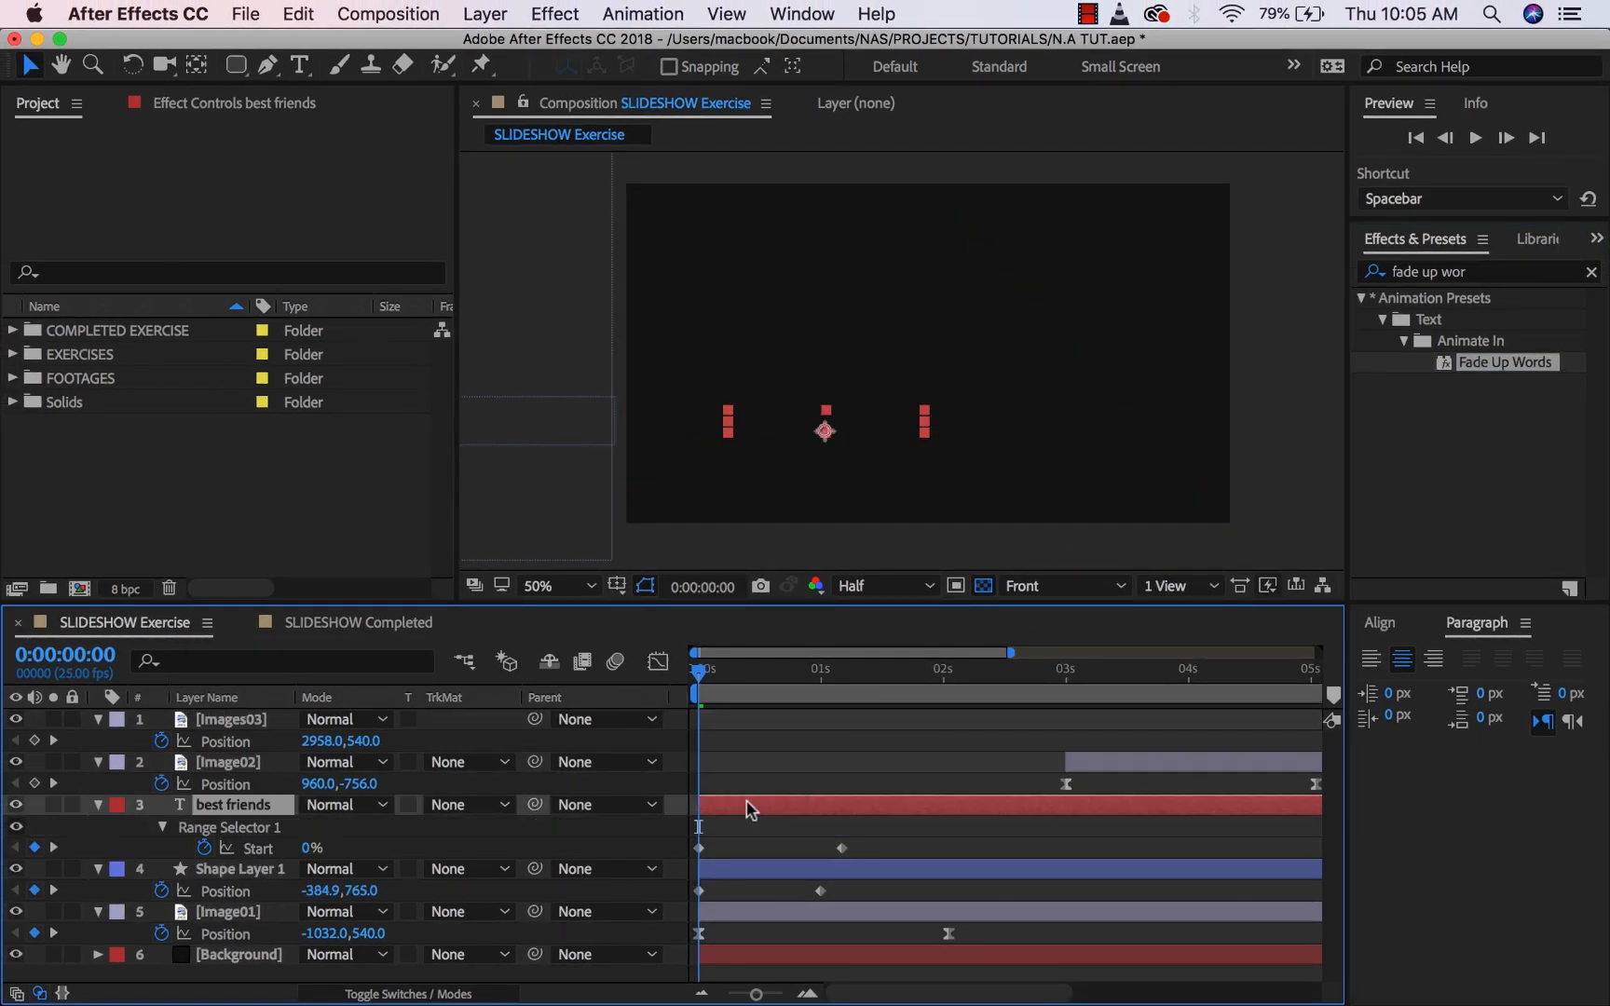
{"action": "left_click", "coordinate": [837, 848]}
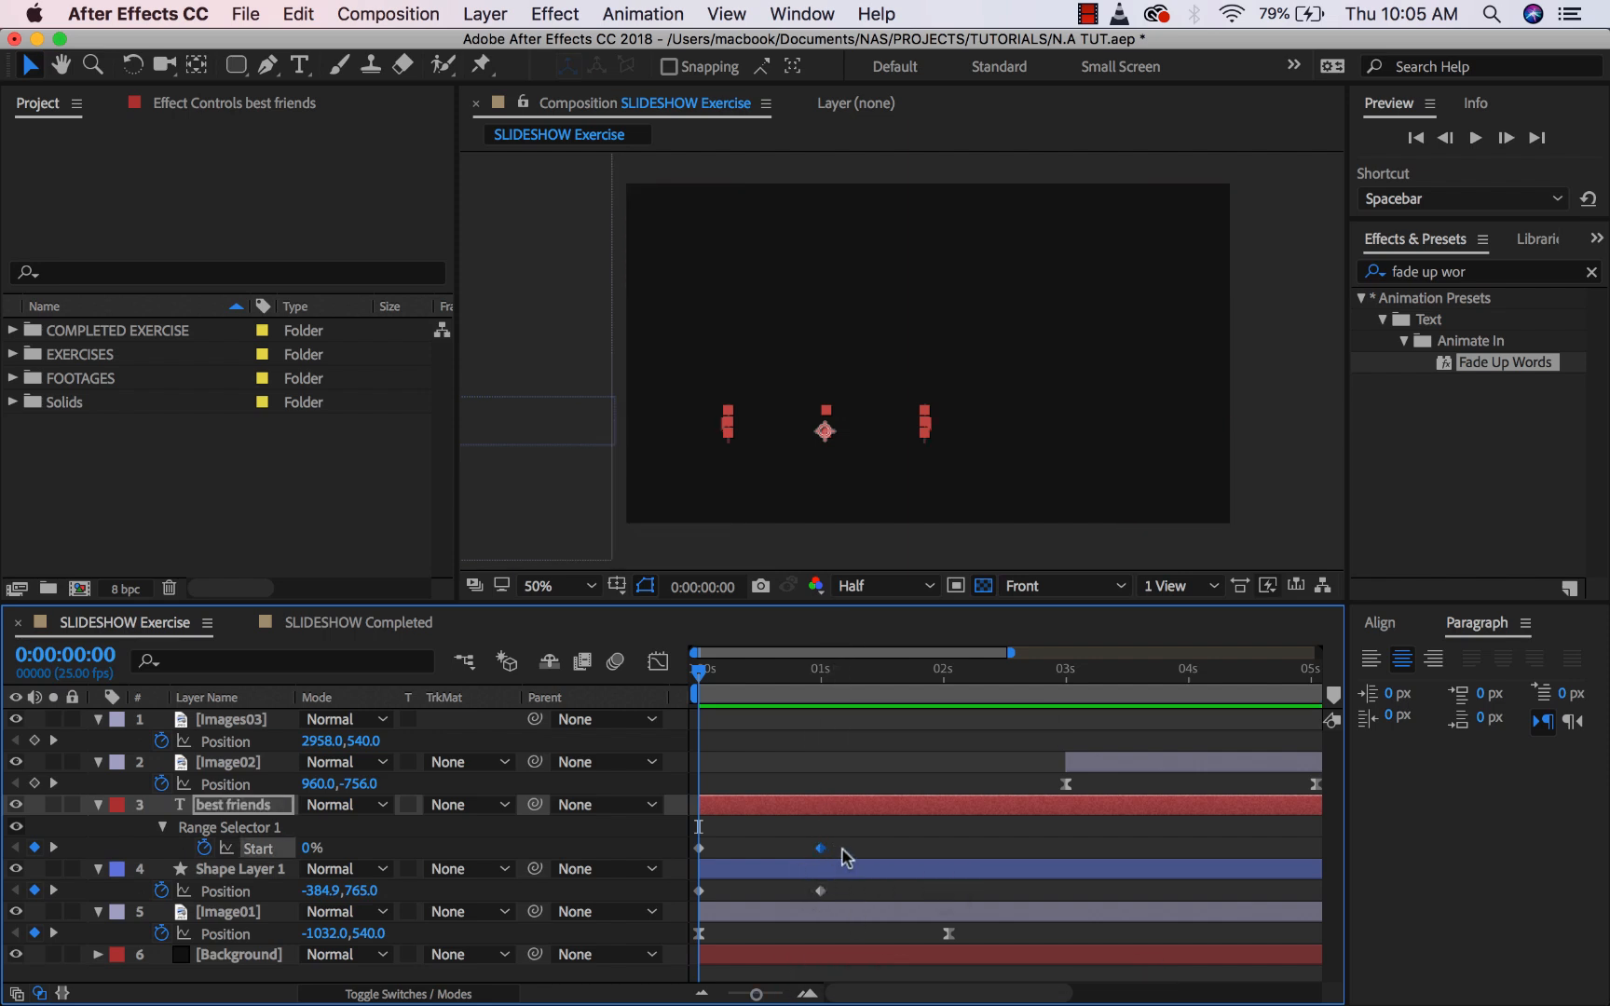
Ease the Start keyframes of best friends and Position keyframes of Shape Layer 1, shape their speed curves to peak early, and preview.
{"action": "left_click_drag", "start_coordinate": [849, 835], "coordinate": [680, 901]}
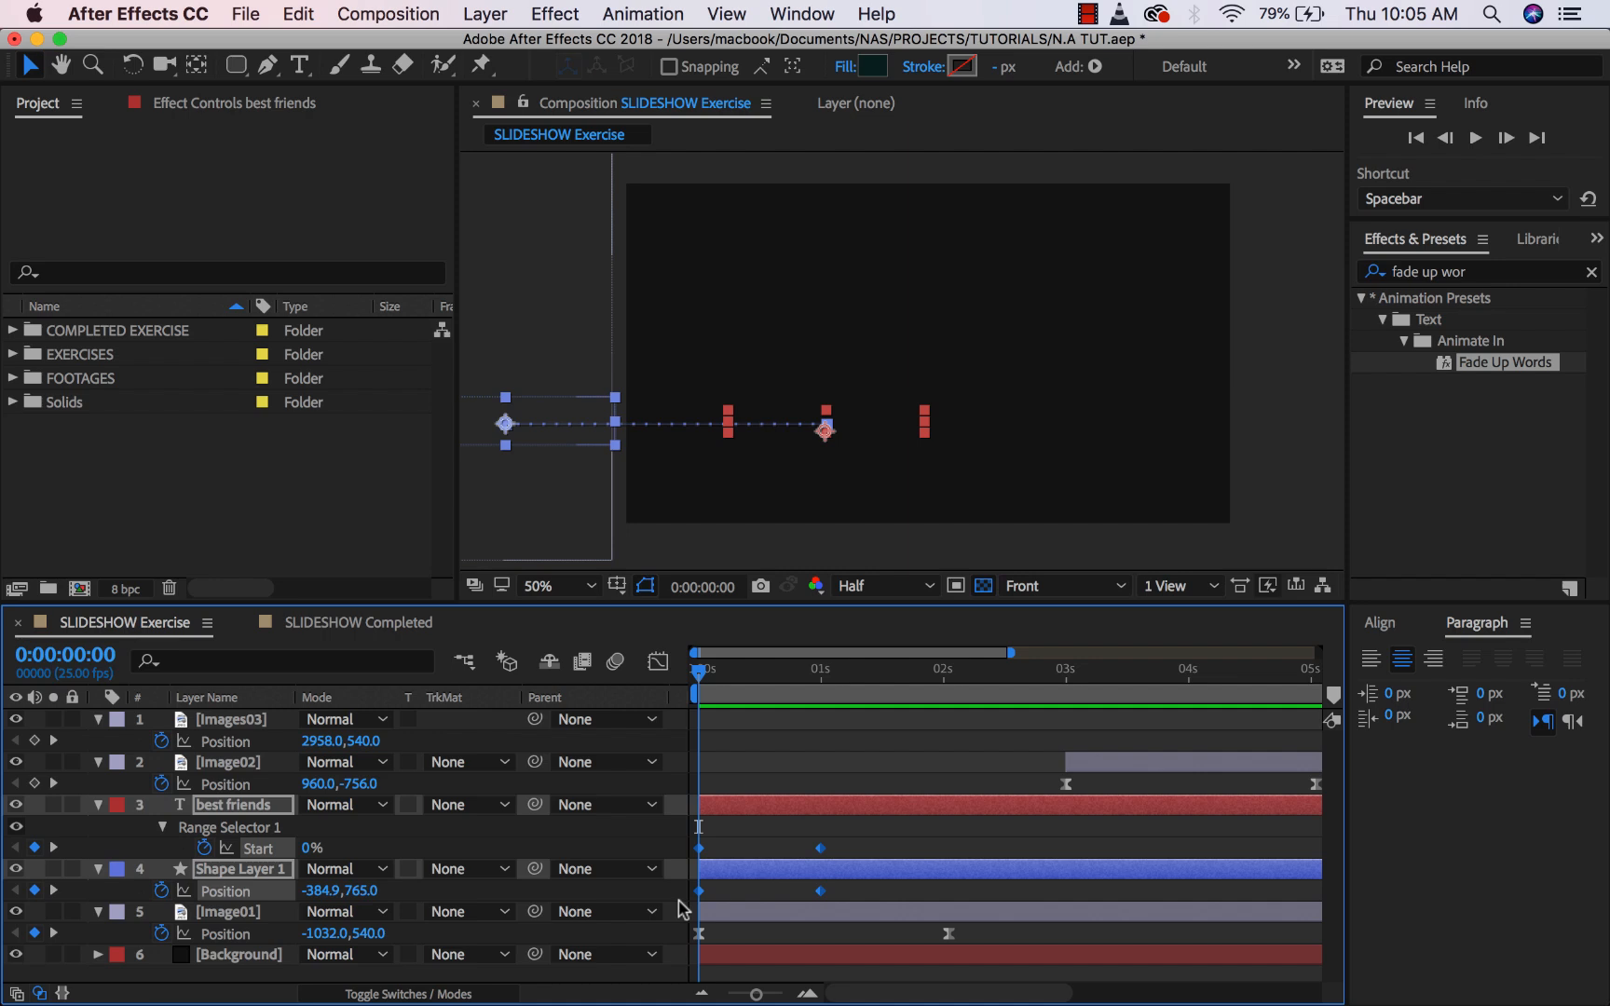
{"action": "left_click", "coordinate": [657, 662]}
{"action": "left_click_drag", "start_coordinate": [883, 873], "coordinate": [766, 931]}
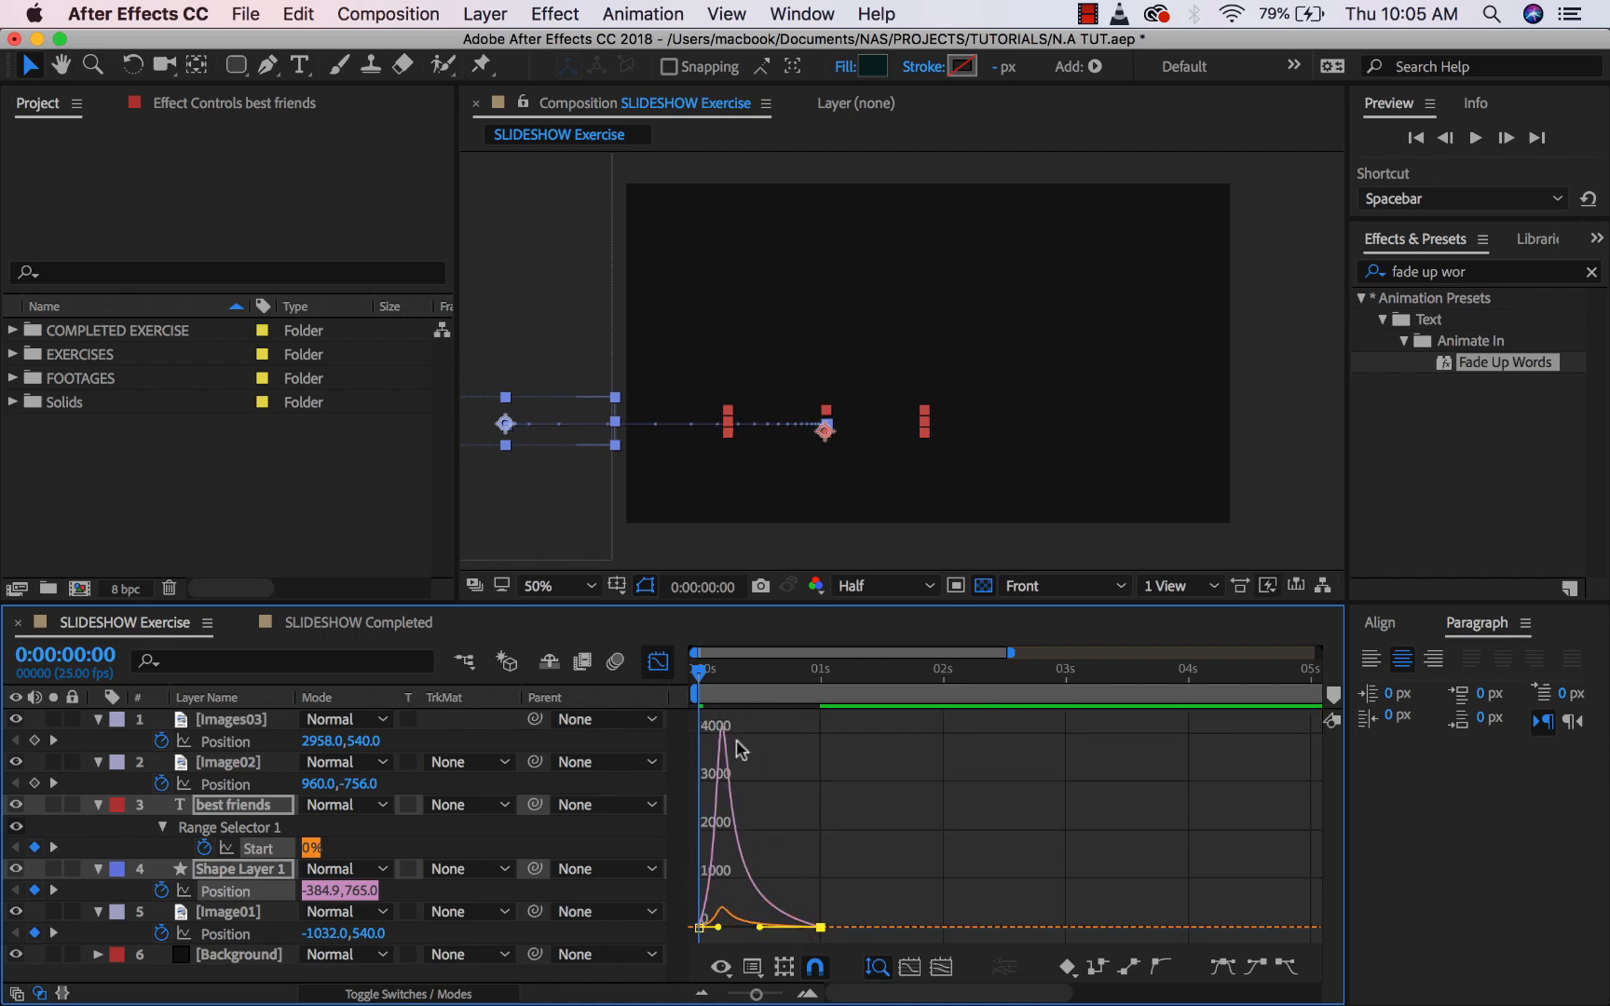
{"action": "left_click", "coordinate": [658, 663]}
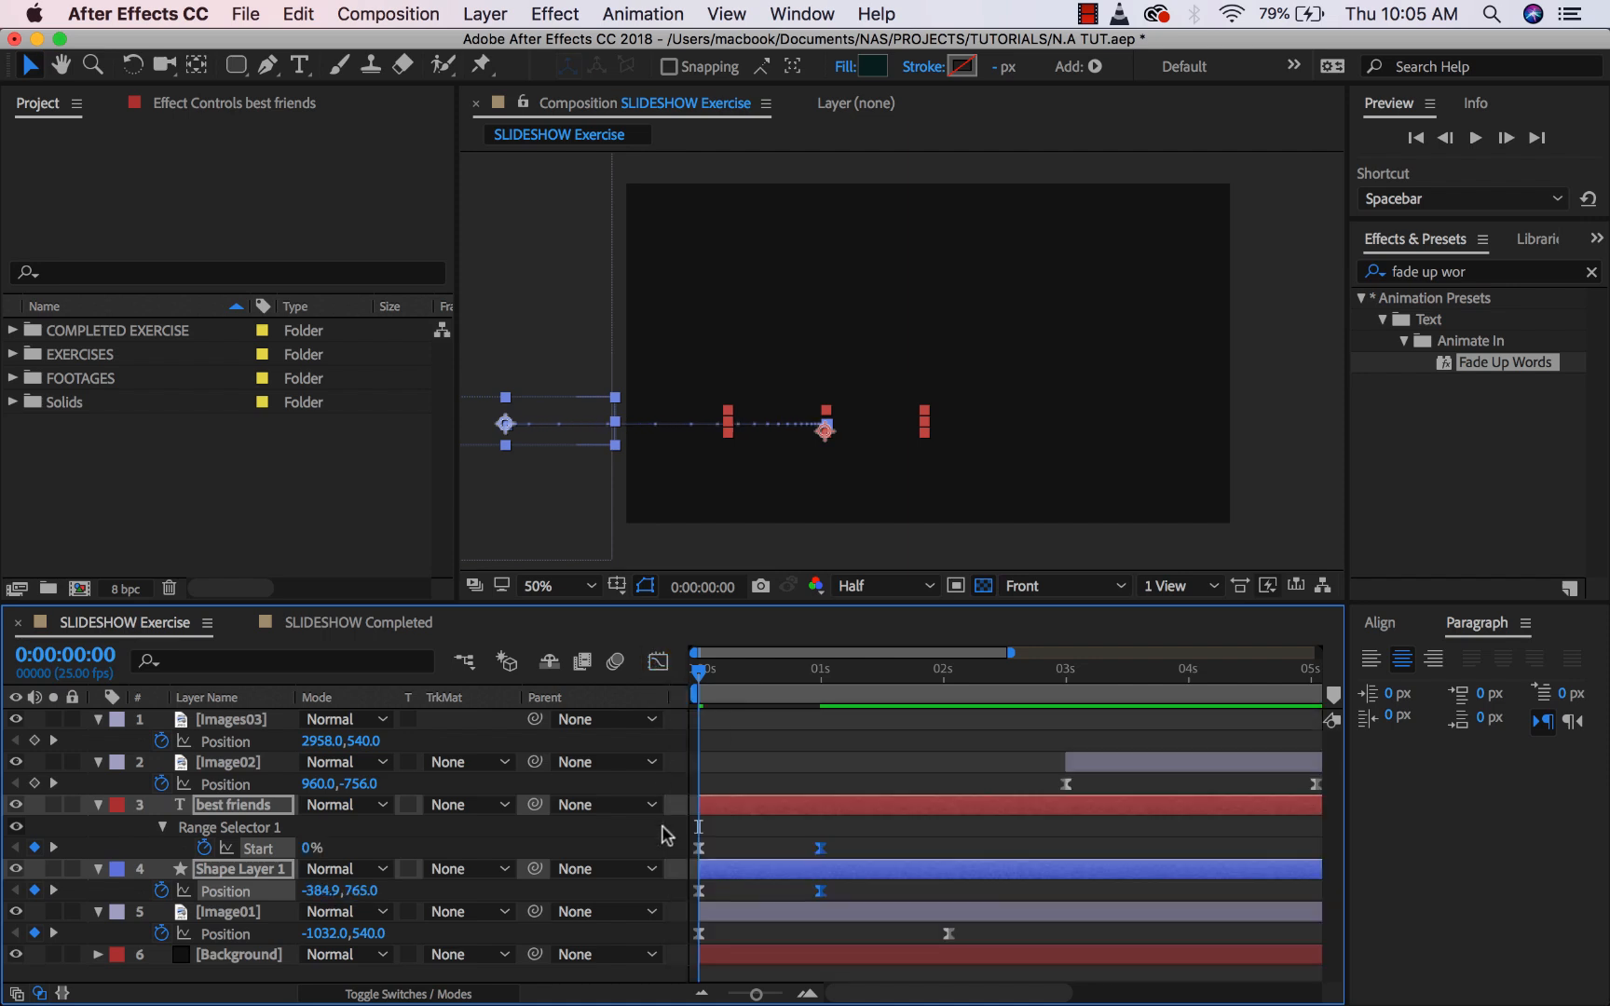
{"action": "left_click", "coordinate": [868, 841]}
{"action": "key", "text": "space"}
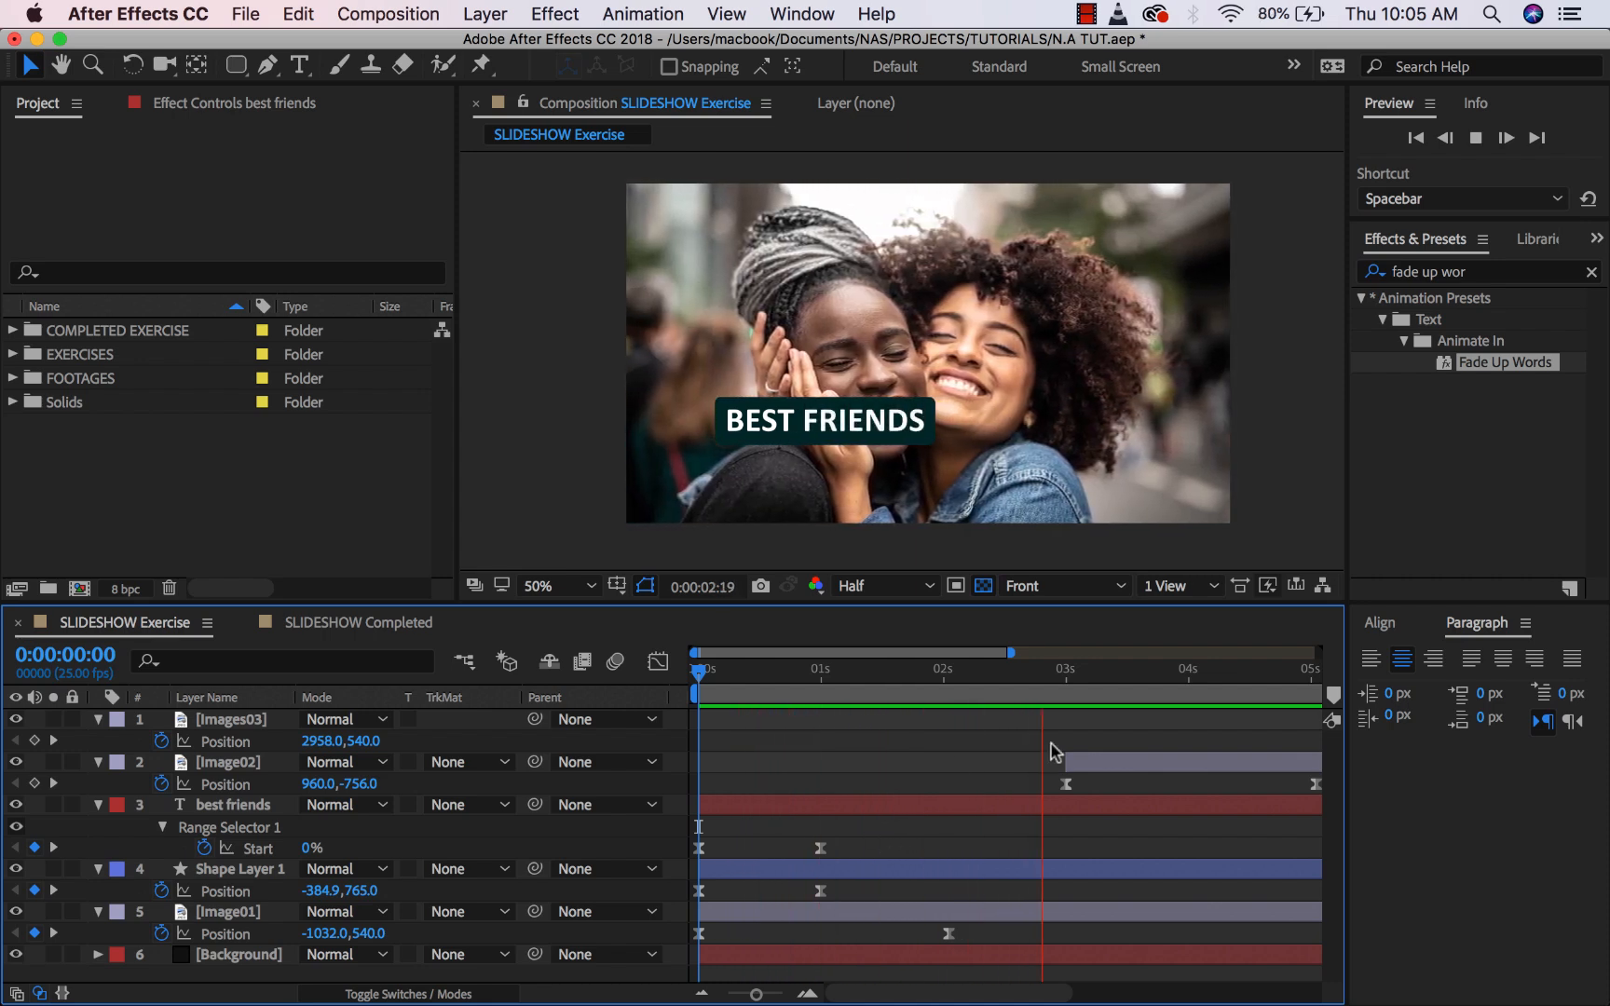
End the work area just before the 3-second mark and preview the first image's title animation.
{"action": "left_click_drag", "start_coordinate": [1085, 669], "coordinate": [652, 685]}
{"action": "key", "text": "n"}
{"action": "key", "text": "space"}
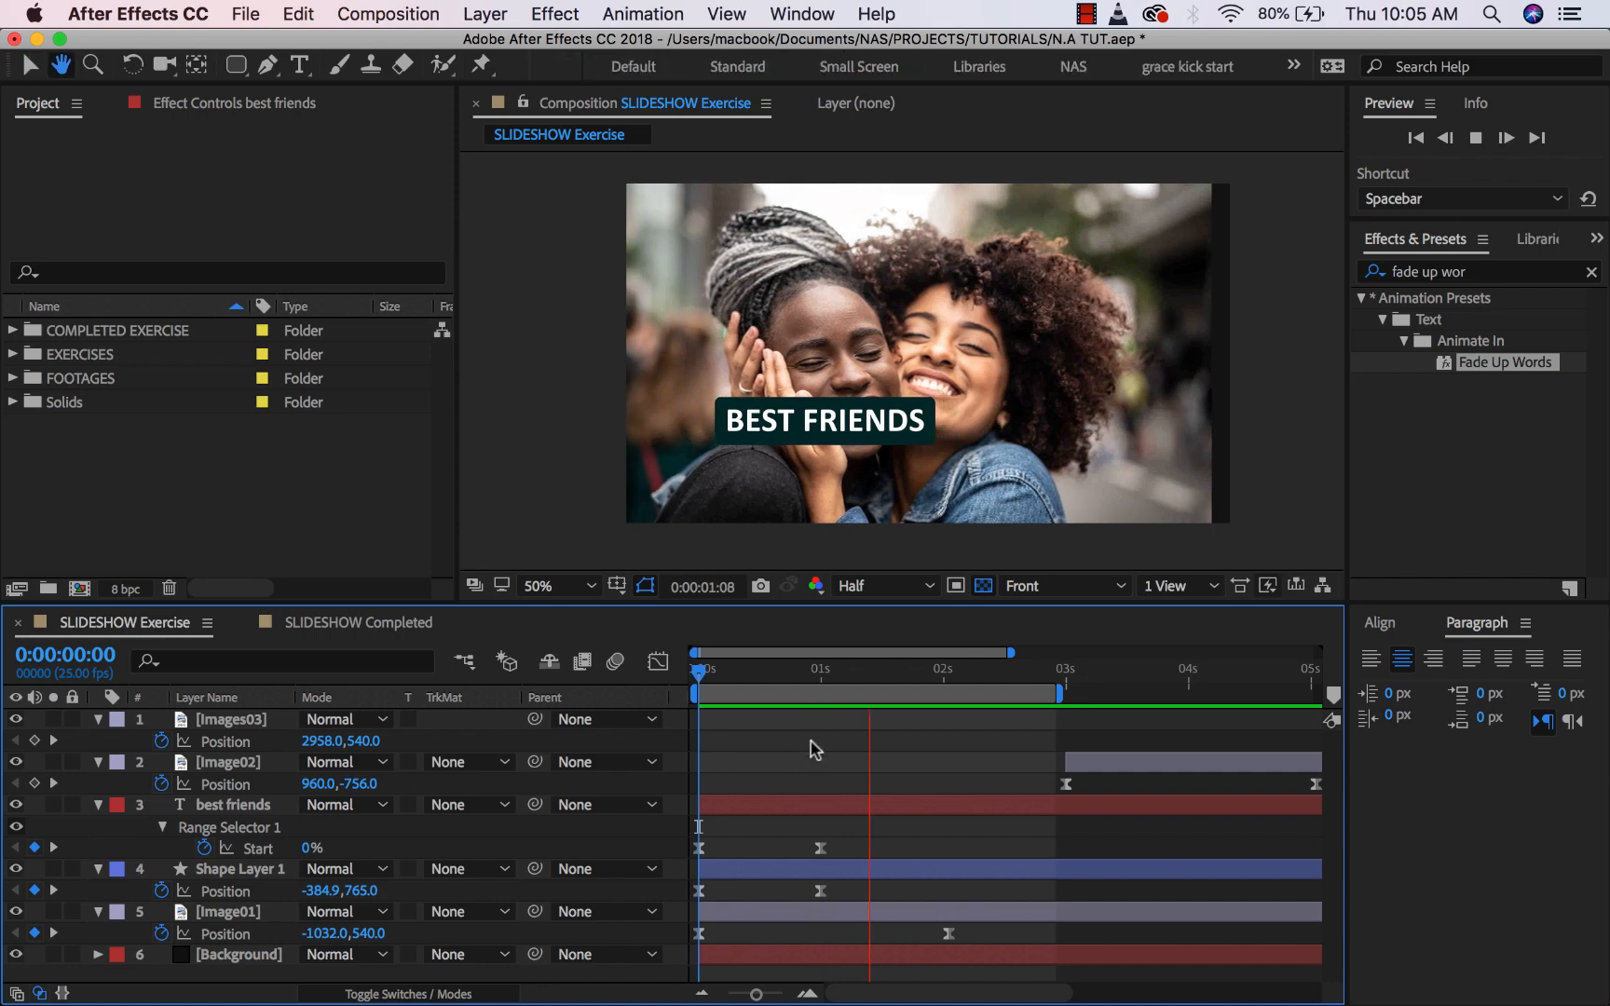
{"action": "key", "text": "space"}
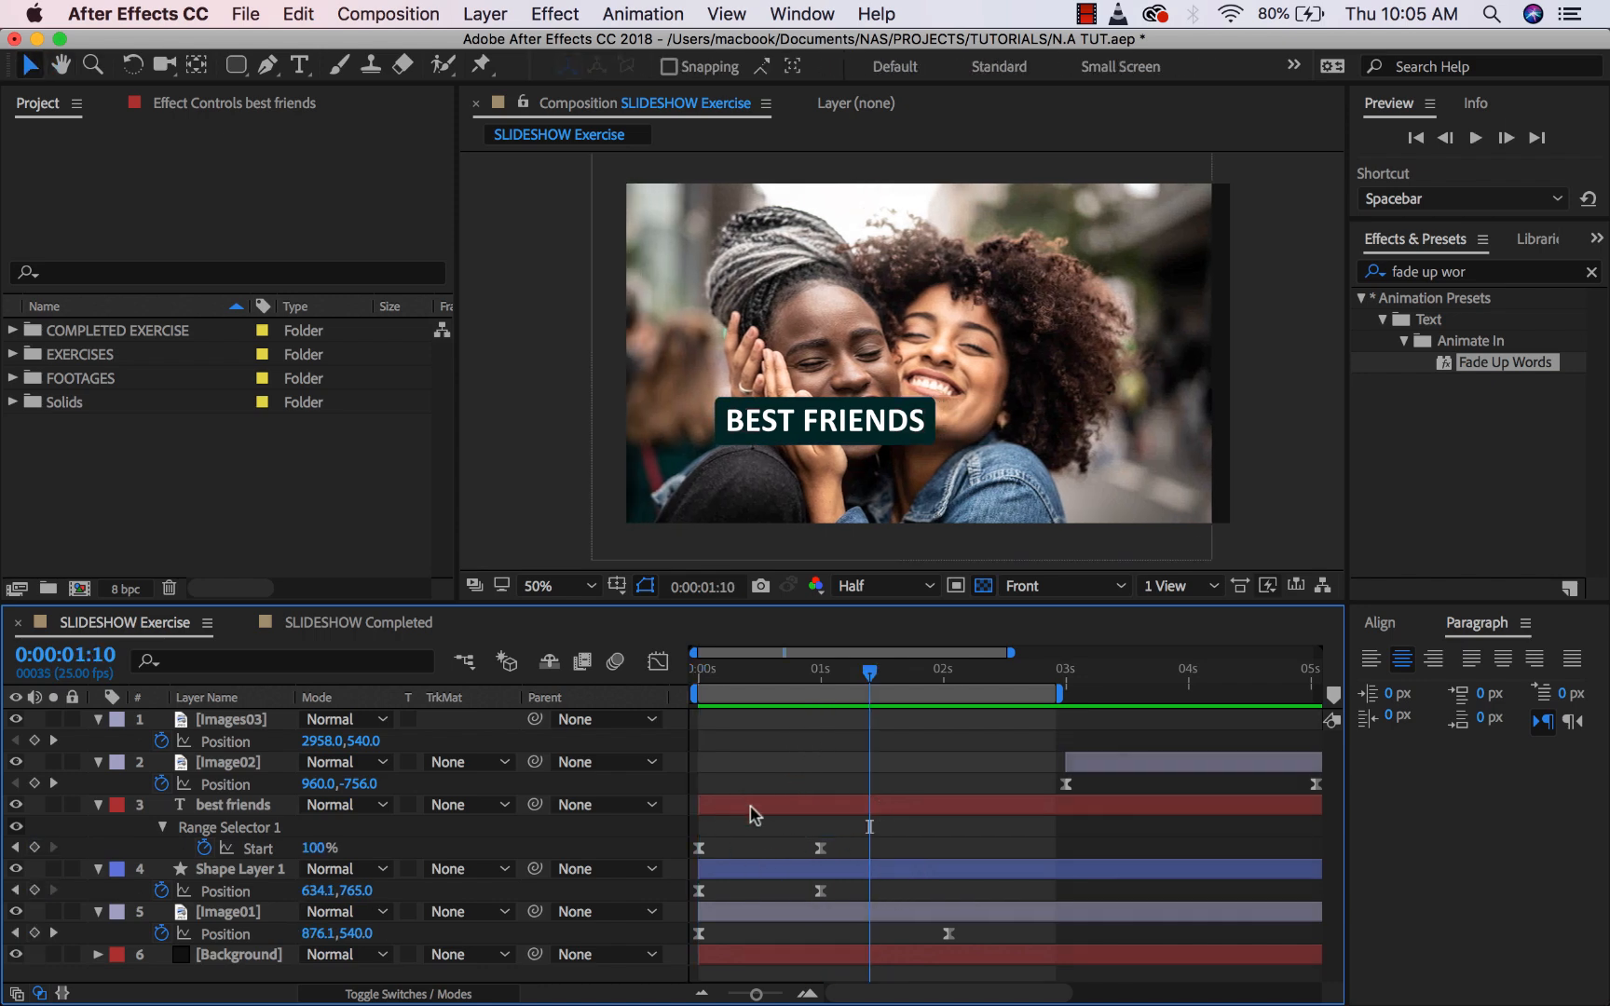
Shift Shape Layer 1 to start about 10 frames in and best friends slightly after it, then preview from the beginning.
{"action": "left_click_drag", "start_coordinate": [745, 873], "coordinate": [842, 813]}
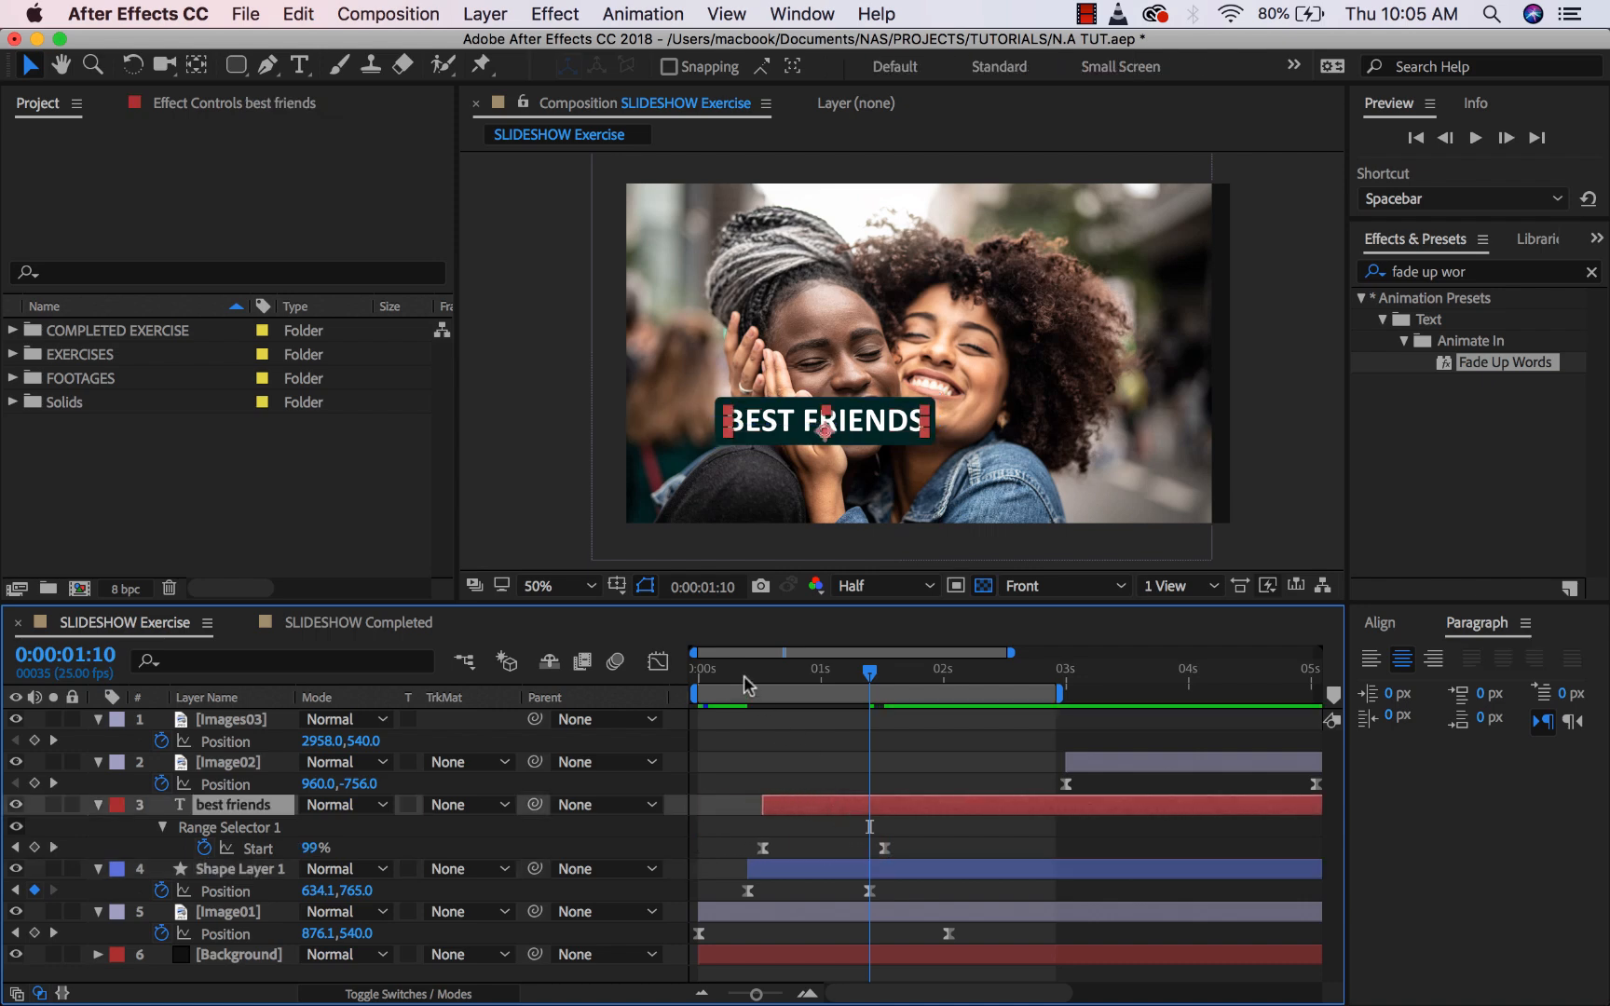
{"action": "left_click", "coordinate": [699, 670]}
{"action": "key", "text": "space"}
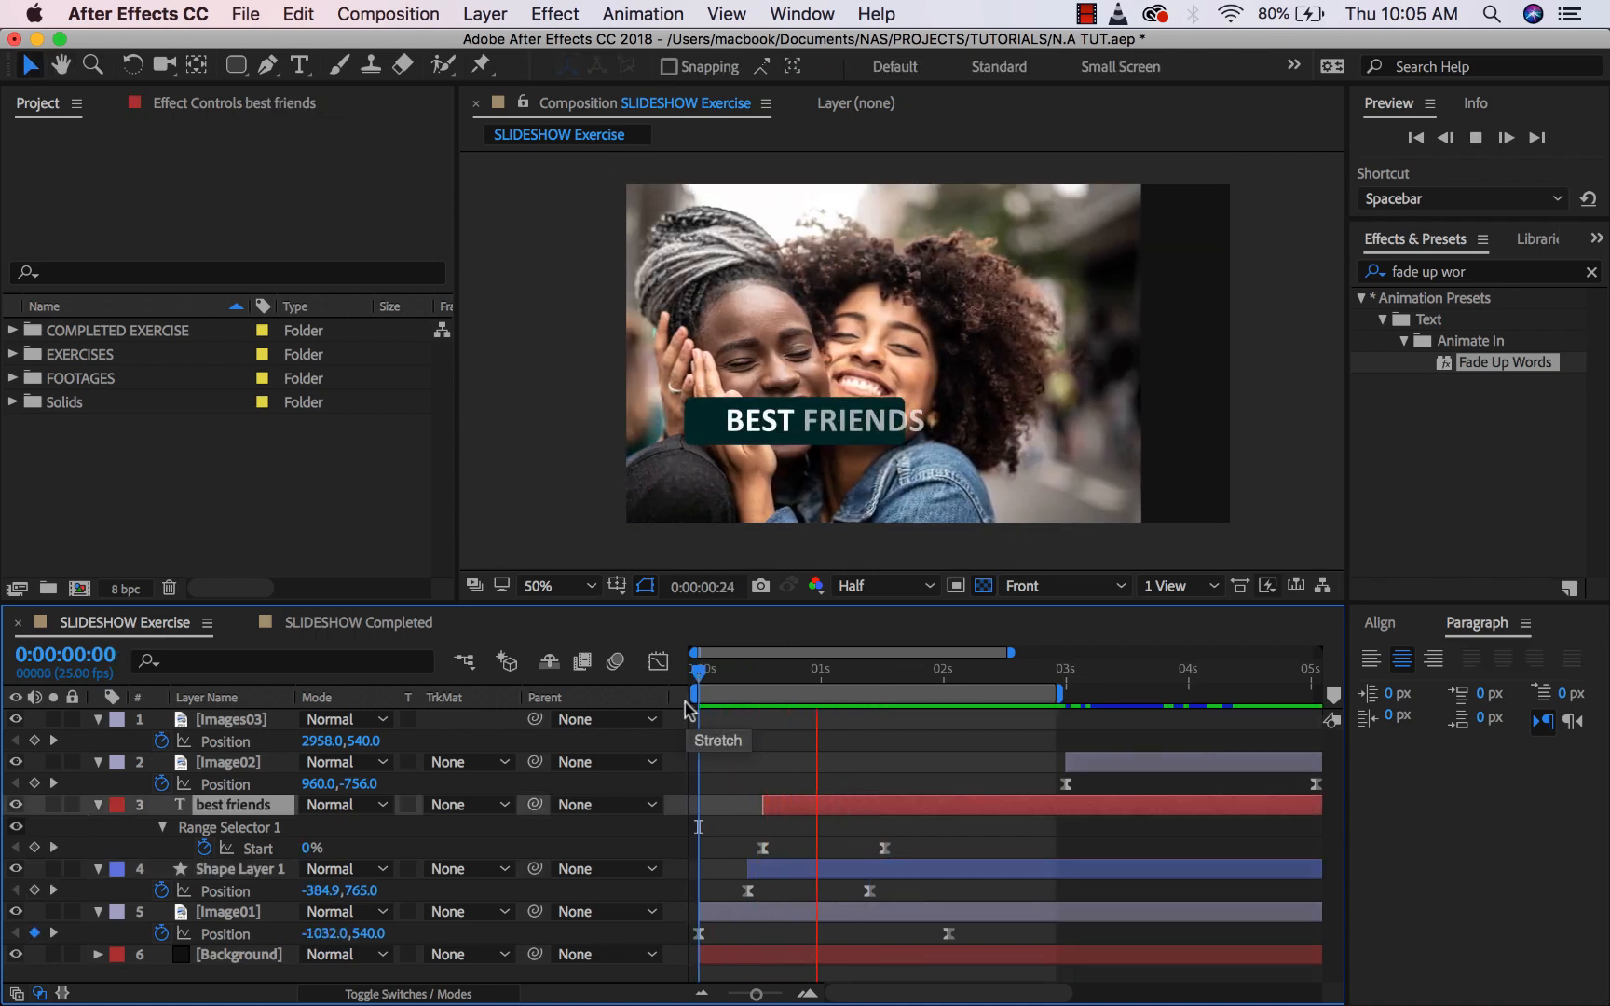
Delay the best friends layer to start about 17 frames in and preview the staggered title animation.
{"action": "left_click_drag", "start_coordinate": [816, 805], "coordinate": [834, 806]}
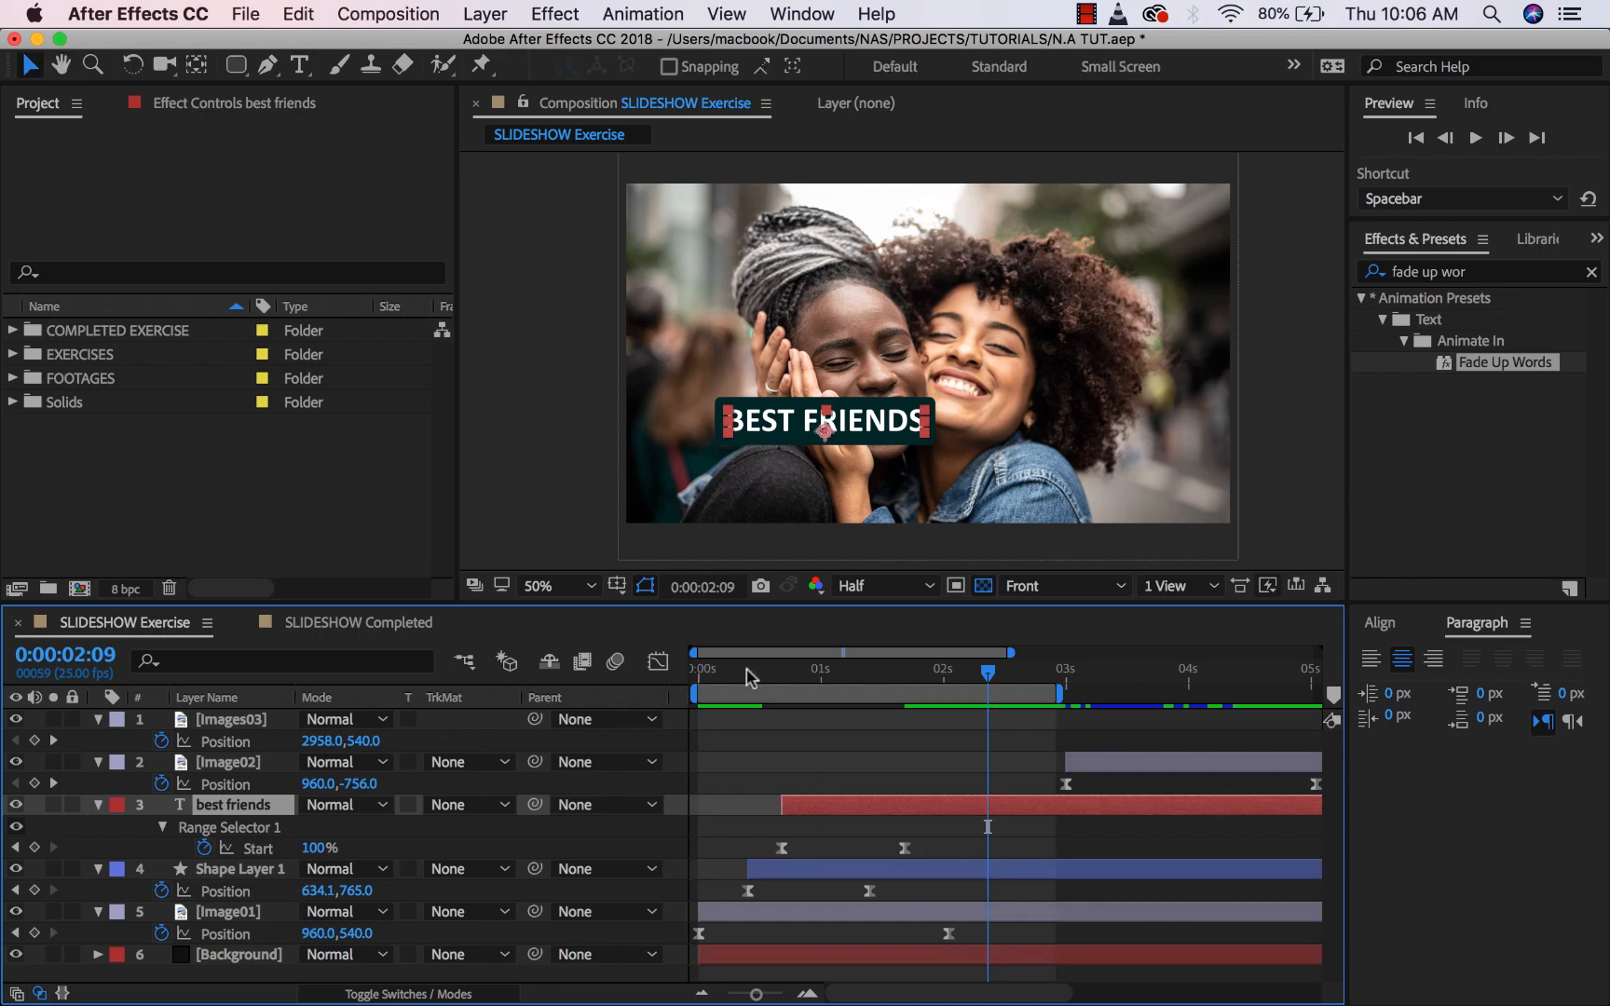
{"action": "left_click", "coordinate": [699, 670]}
{"action": "key", "text": "space"}
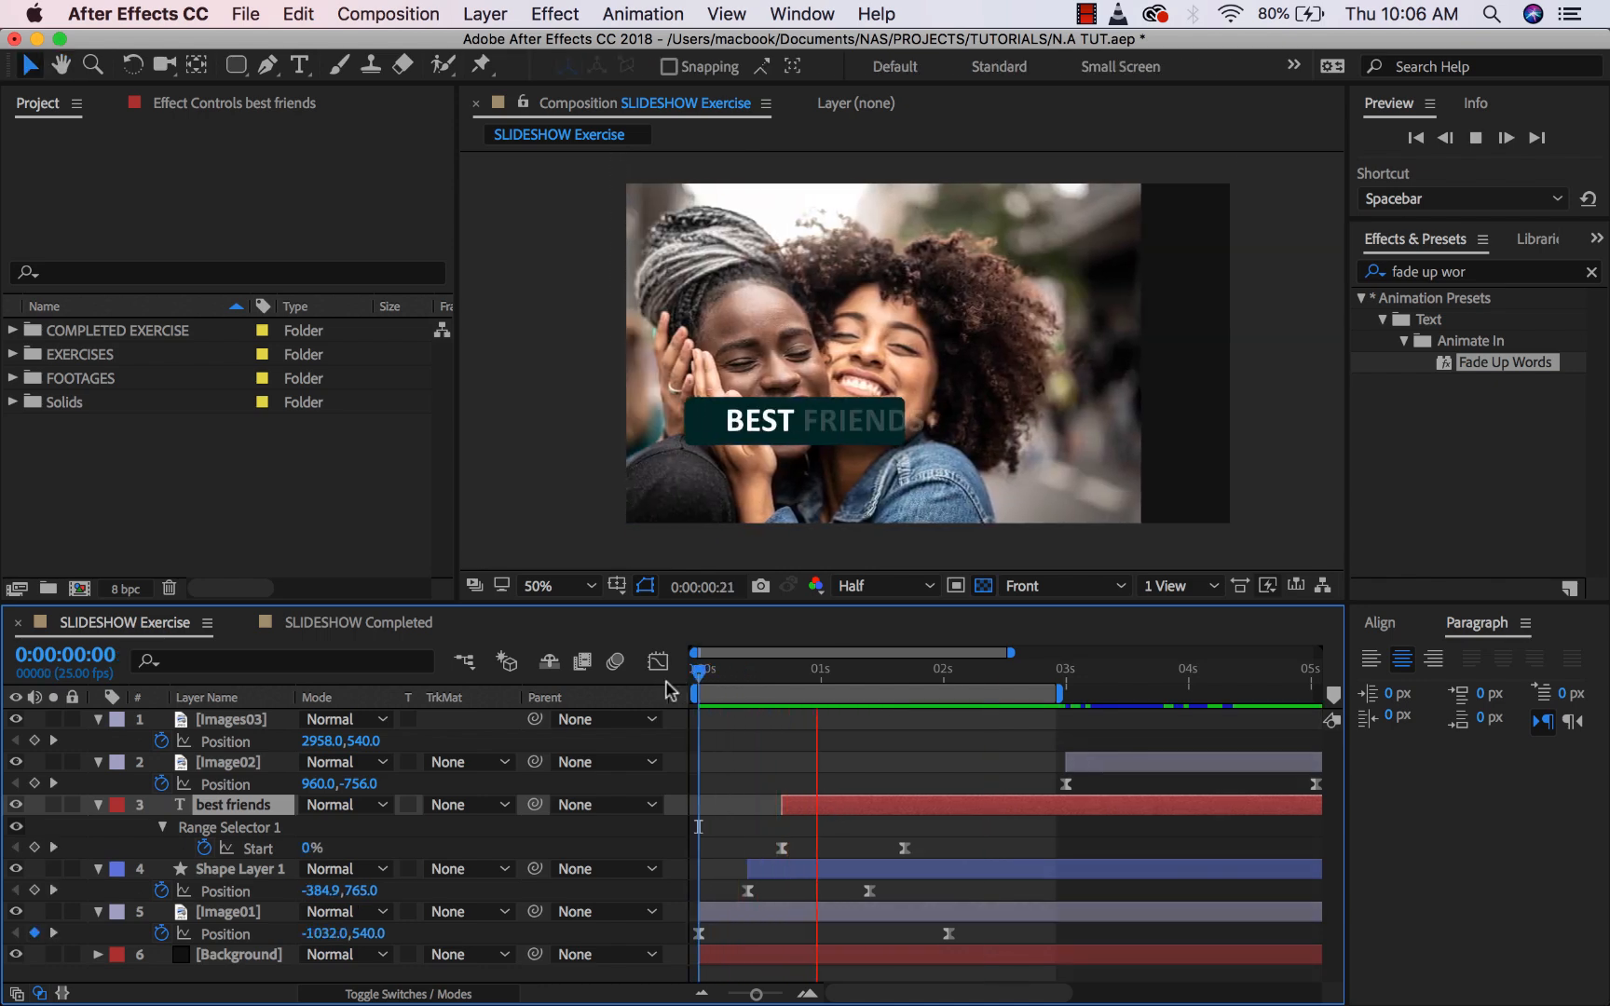
{"action": "key", "text": "space"}
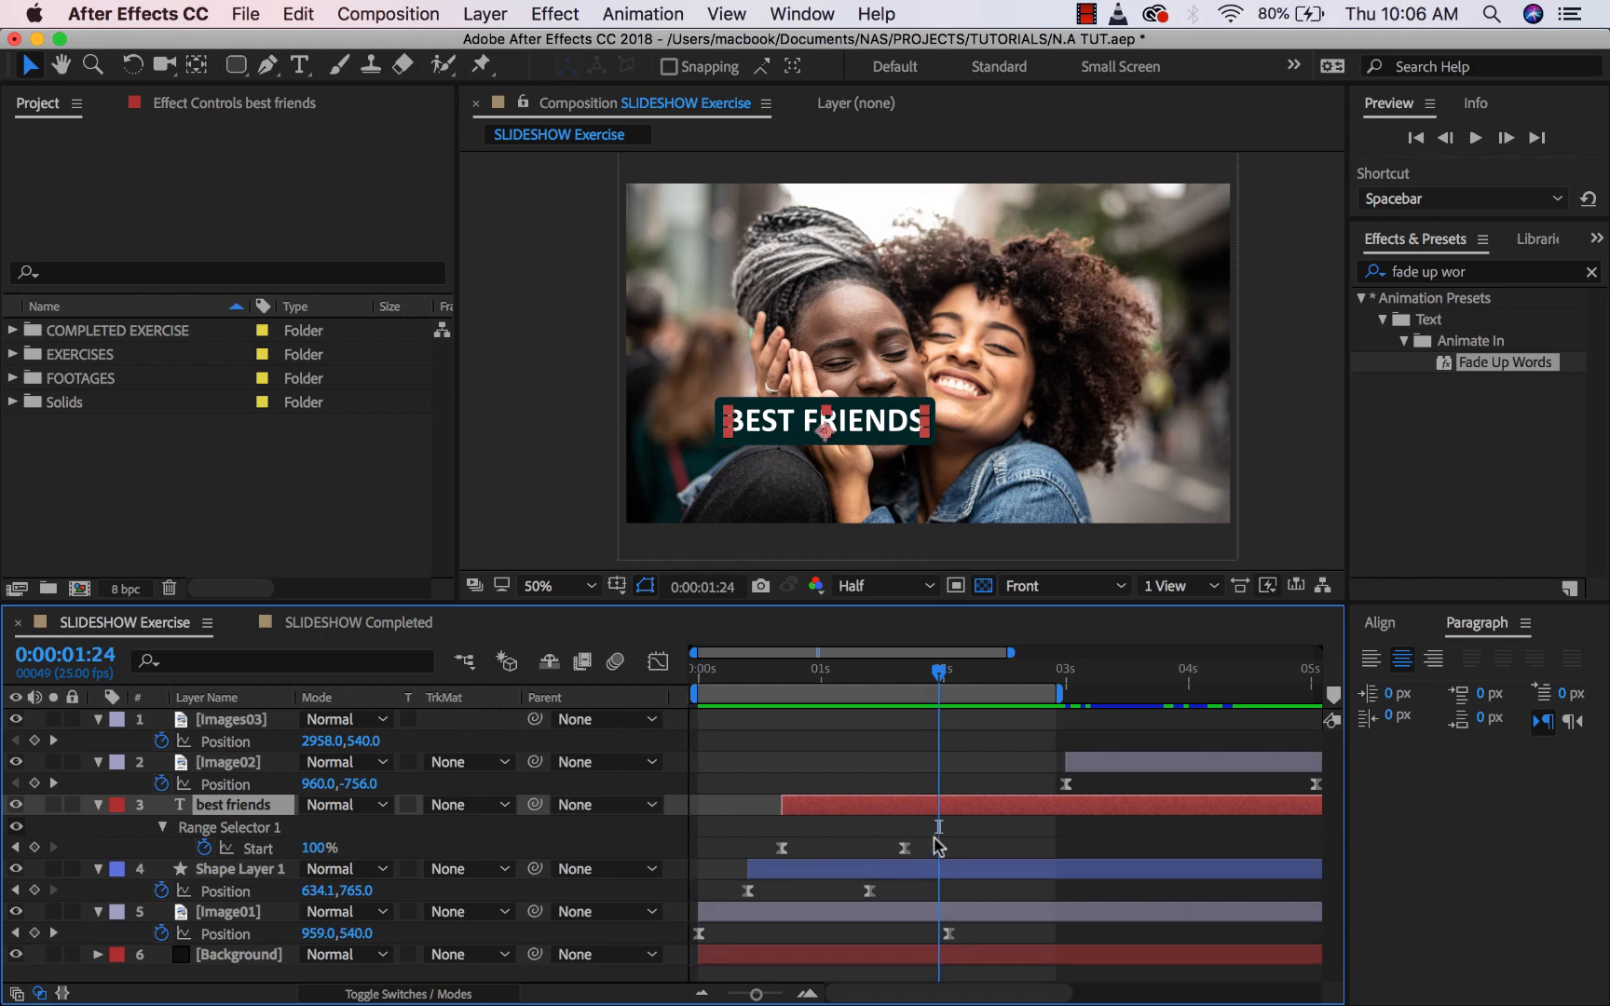
Move the last Start keyframe of best friends to line up with Image01's final Position keyframe near 2 seconds, and preview.
{"action": "left_click", "coordinate": [925, 845]}
{"action": "left_click", "coordinate": [905, 848]}
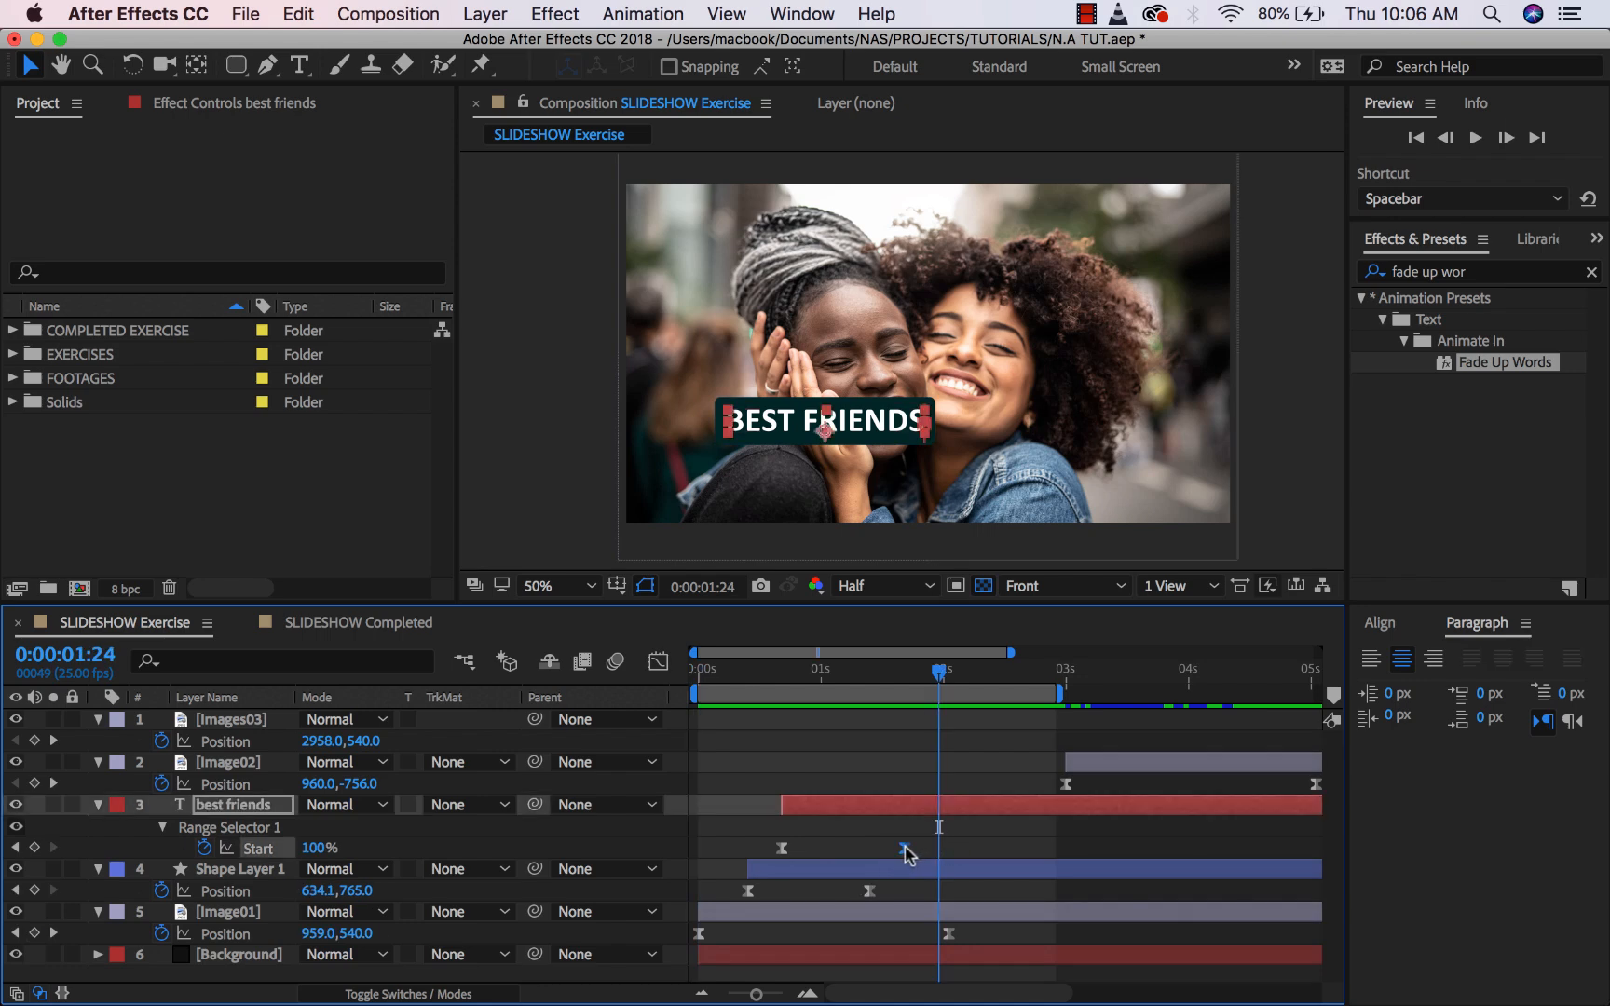
{"action": "mouse_move", "coordinate": [908, 851]}
{"action": "left_mouse_down"}
{"action": "mouse_move", "coordinate": [1007, 850]}
{"action": "mouse_move", "coordinate": [938, 850]}
{"action": "left_mouse_up"}
{"action": "left_click", "coordinate": [702, 662]}
{"action": "key", "text": "space"}
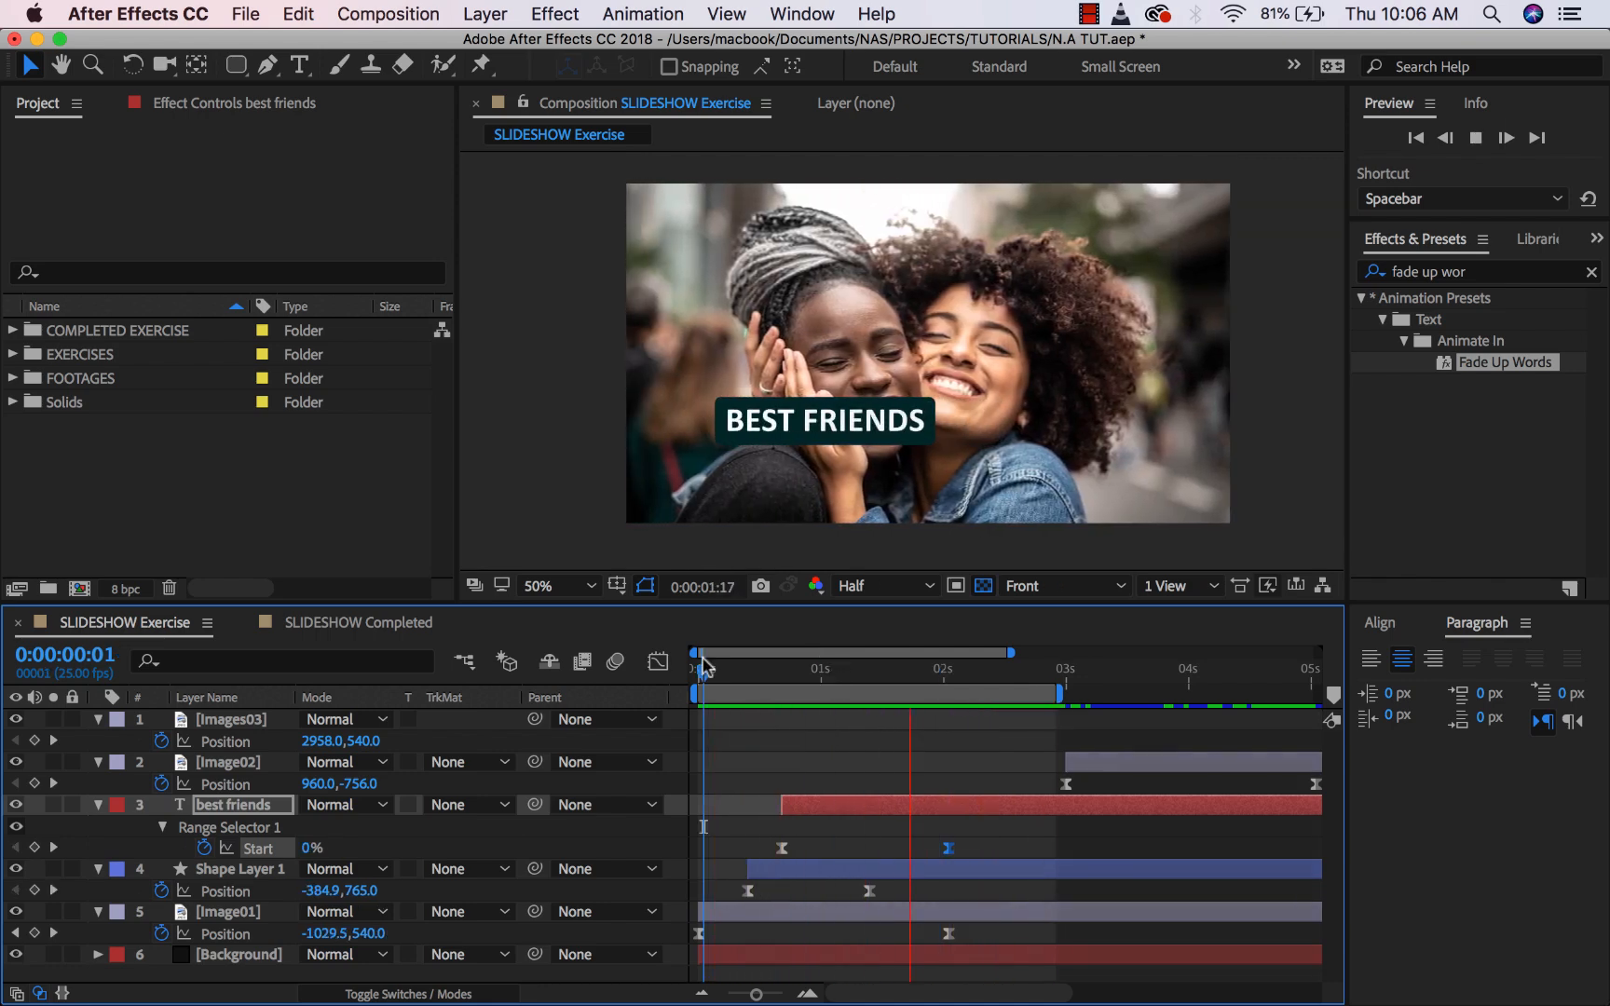
{"action": "left_click_drag", "start_coordinate": [780, 669], "coordinate": [897, 708]}
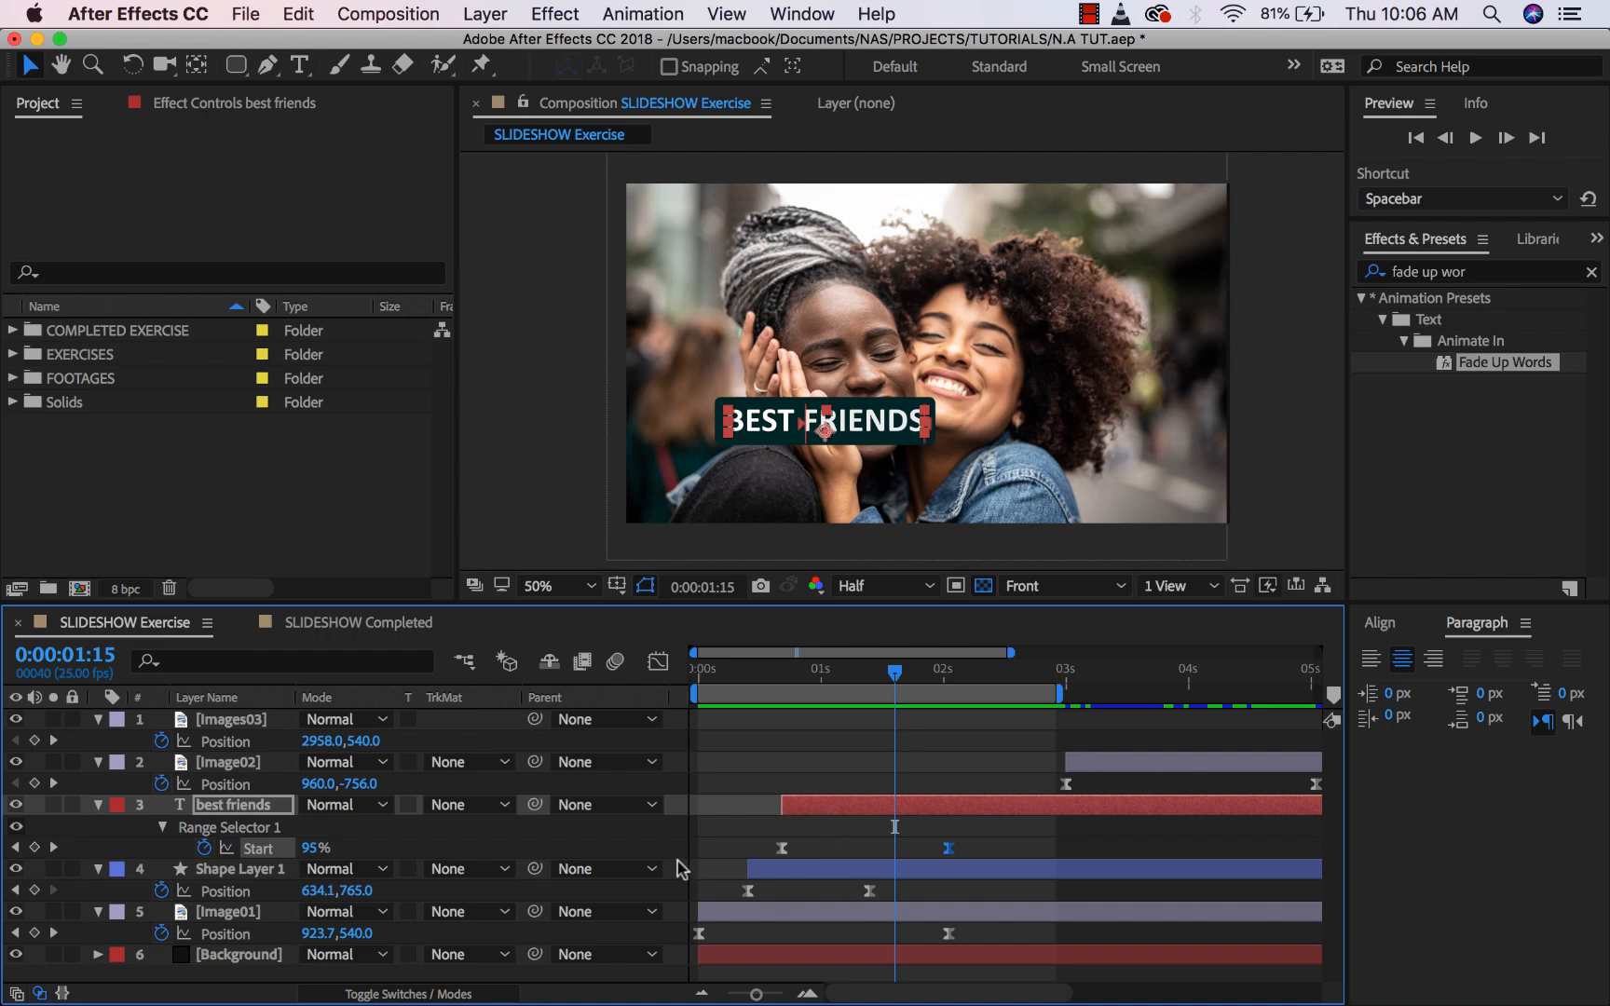
Expand the best friends layer's text properties and delete Animator 1 from it.
{"action": "left_click", "coordinate": [98, 805]}
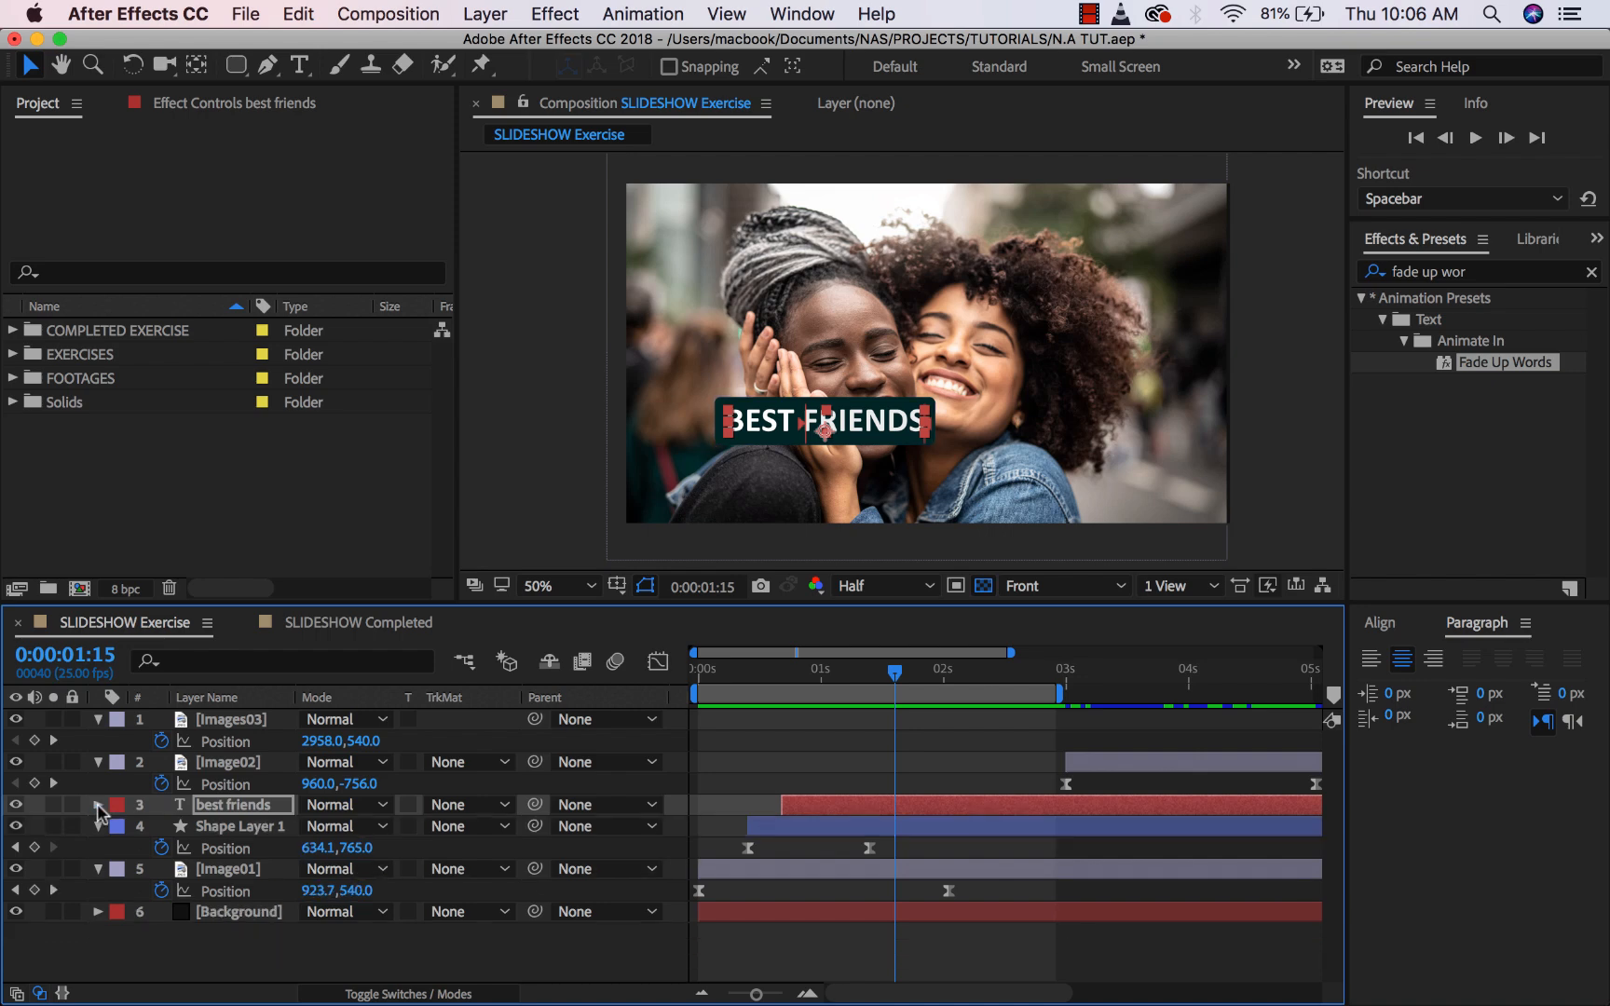
{"action": "left_click", "coordinate": [98, 805]}
{"action": "left_click", "coordinate": [185, 830]}
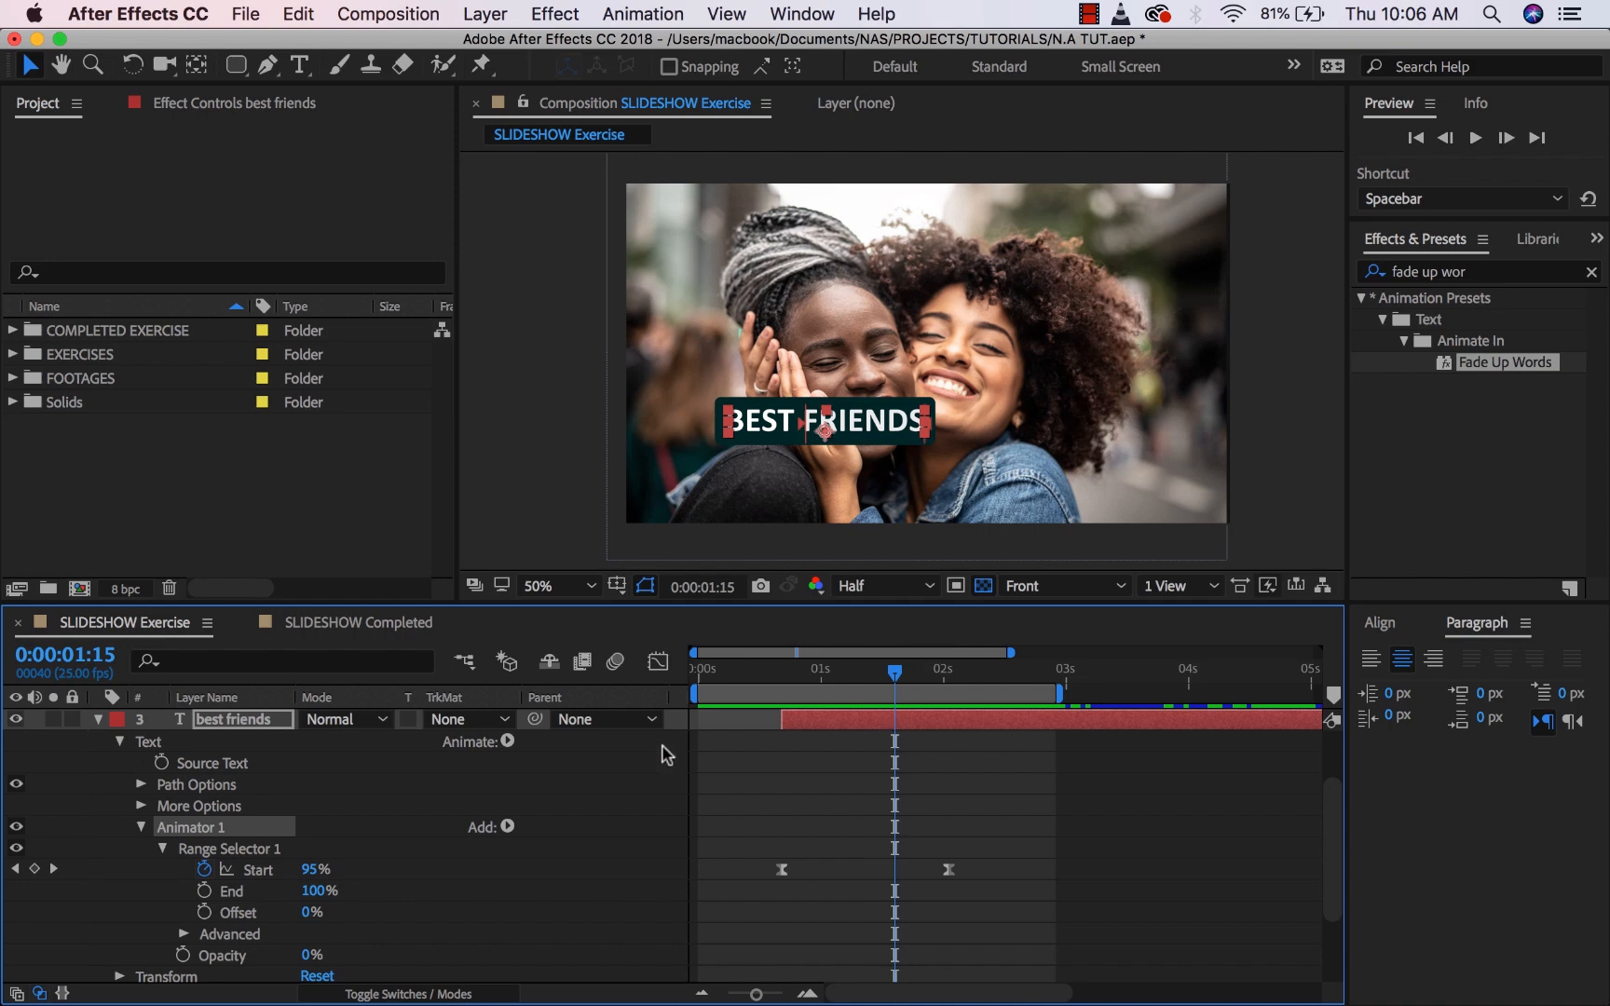
{"action": "left_click_drag", "start_coordinate": [900, 677], "coordinate": [974, 677]}
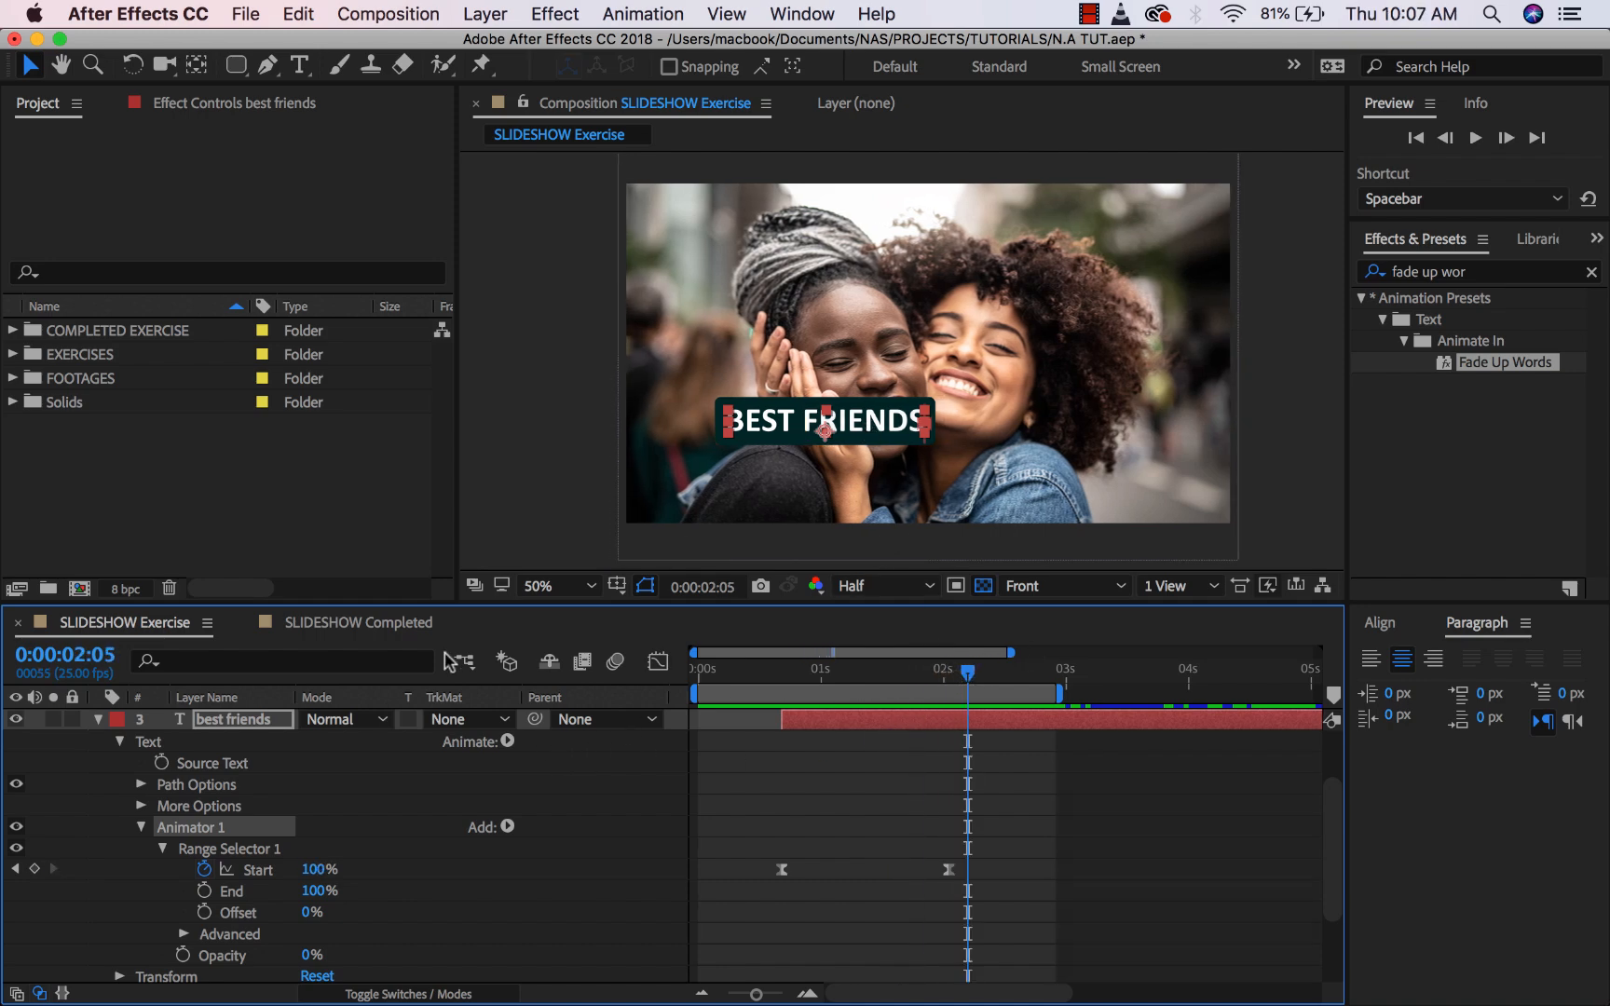
{"action": "key", "text": "Delete"}
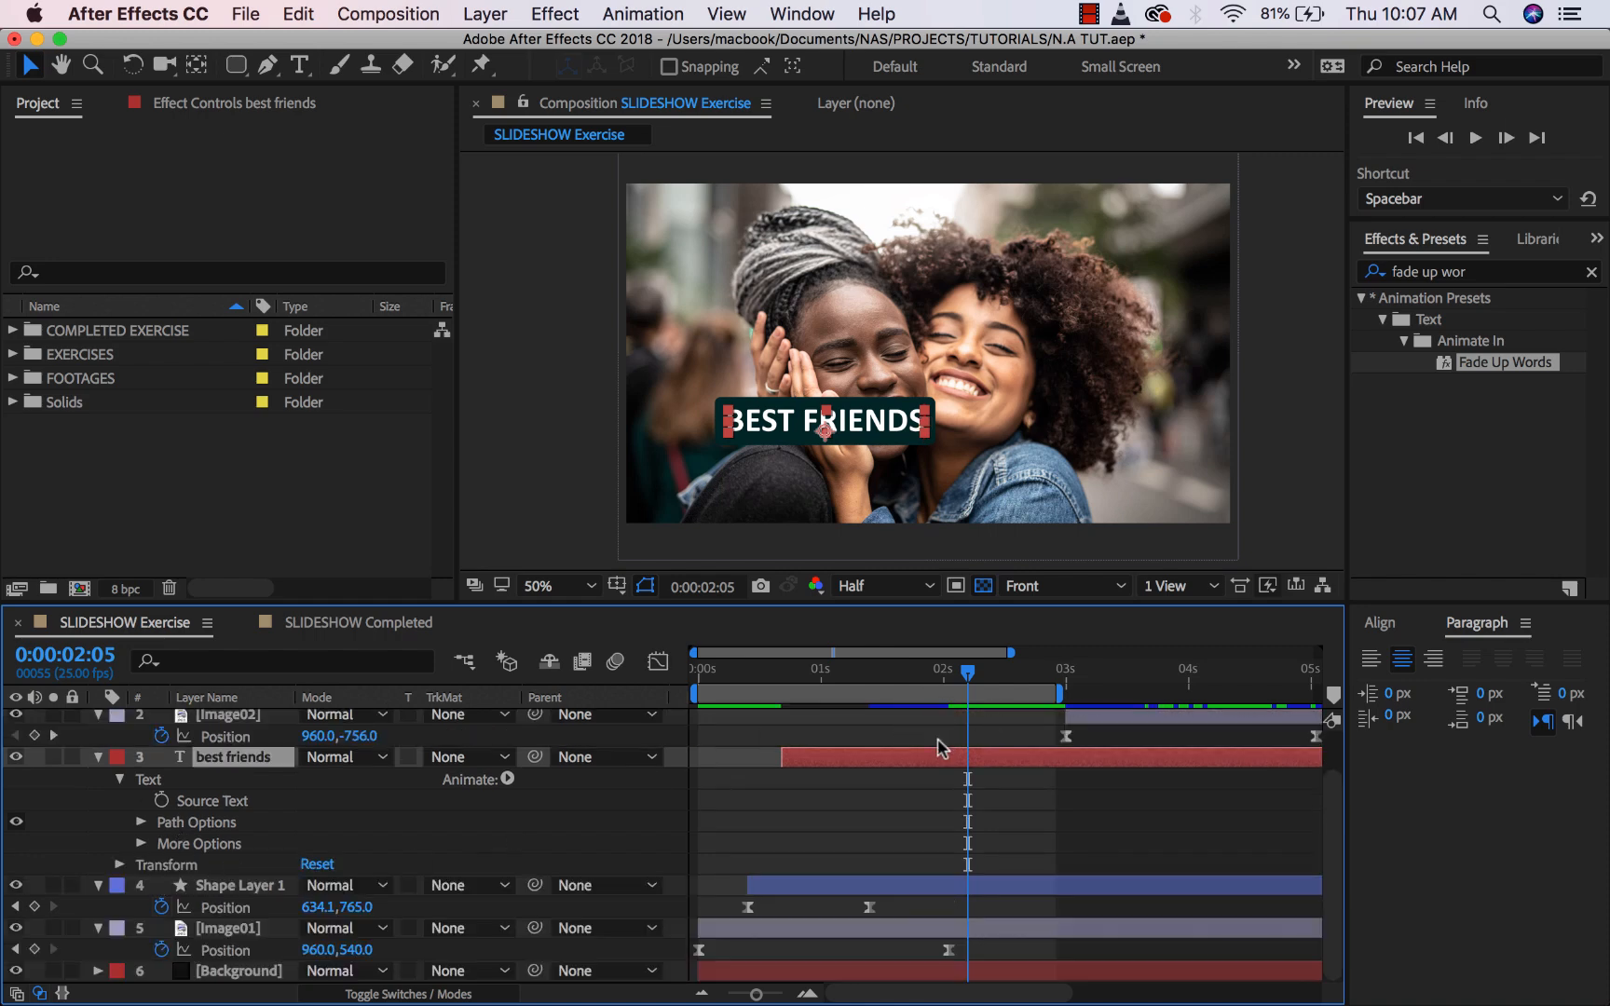
Search the presets for "fade up" and apply Fade Up Characters to best friends at the layer's start, 17 frames in.
{"action": "left_click_drag", "start_coordinate": [969, 677], "coordinate": [845, 673]}
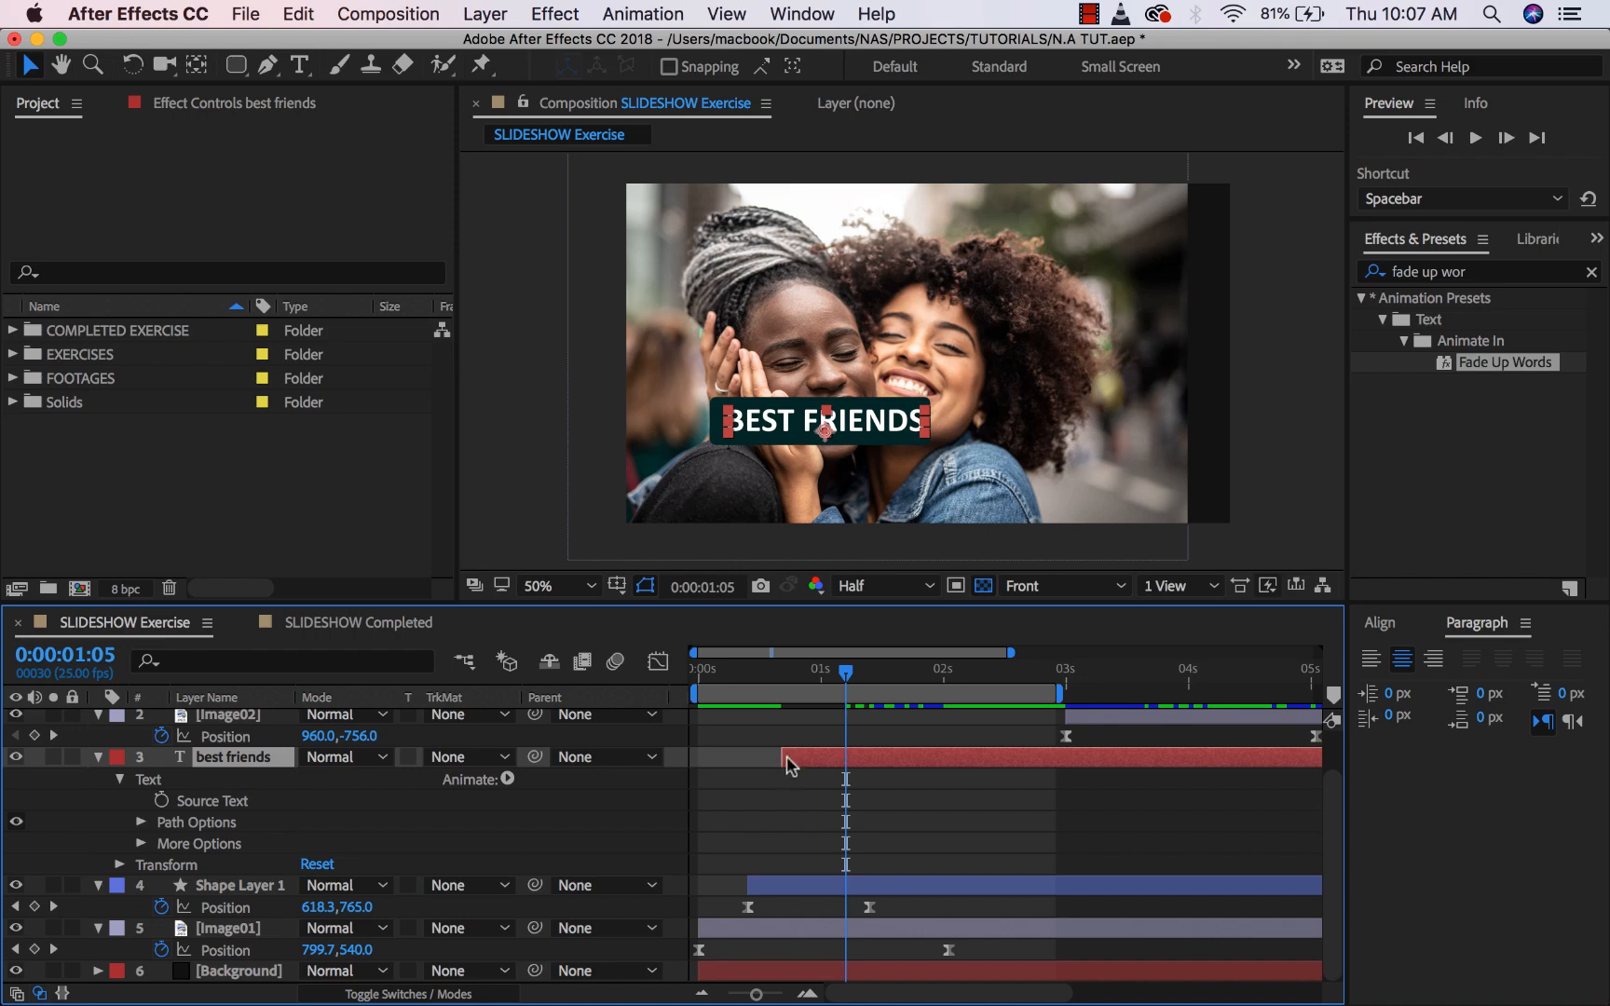
{"action": "left_click_drag", "start_coordinate": [845, 671], "coordinate": [798, 683]}
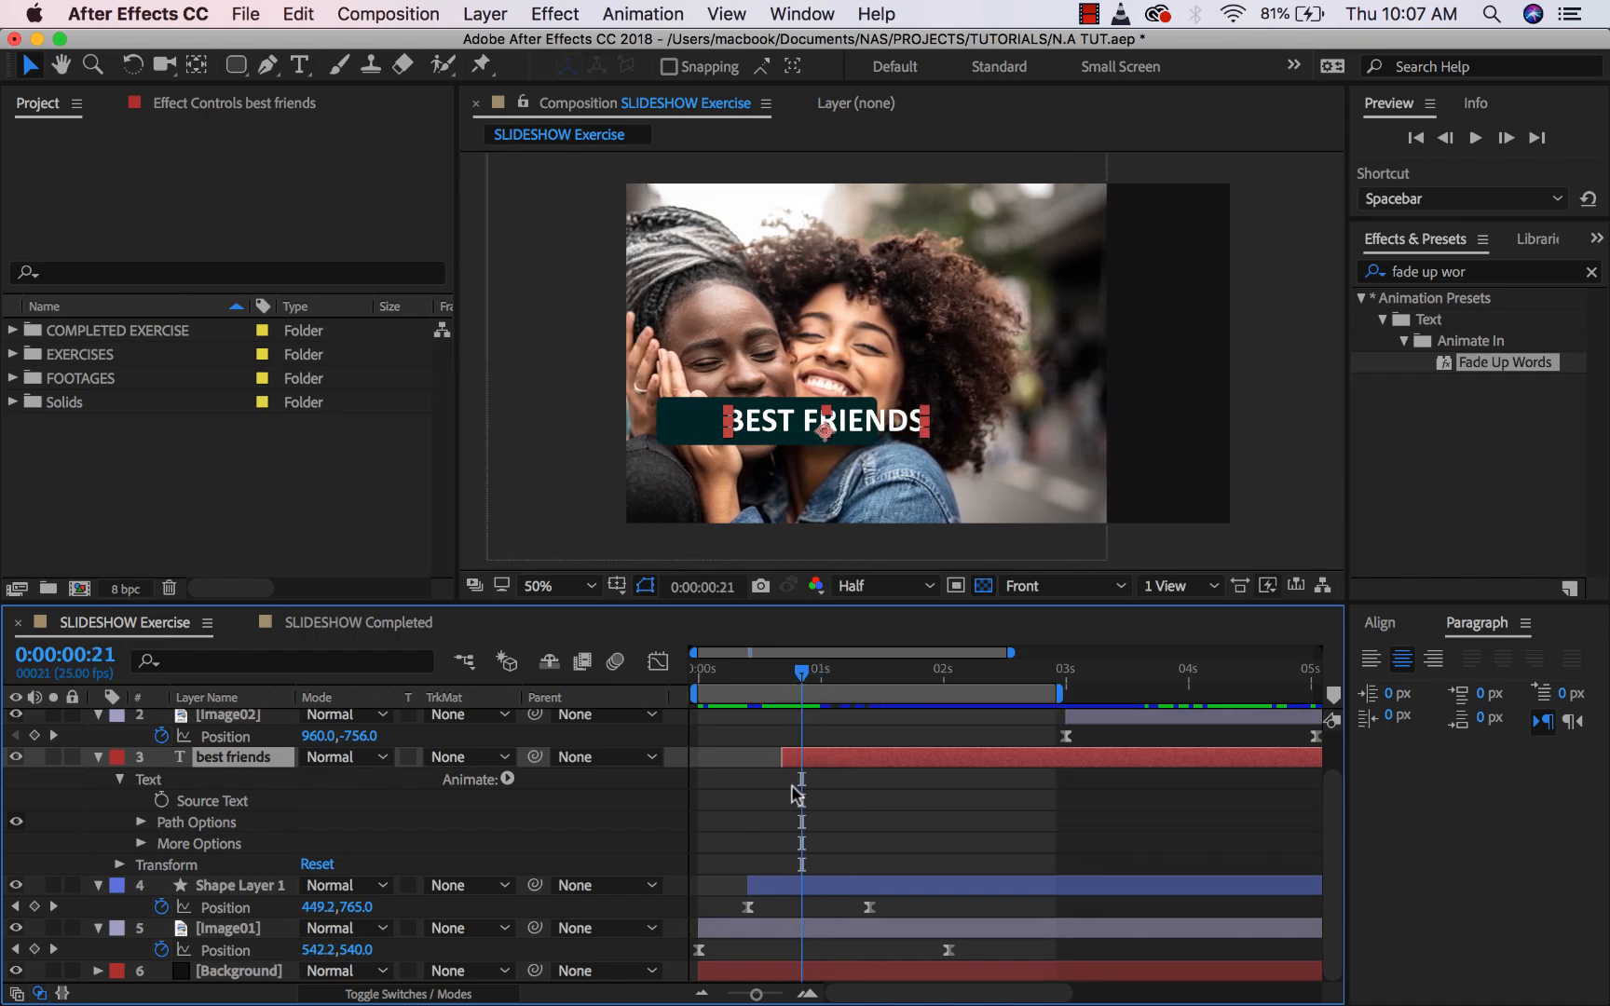
{"action": "key", "text": "i"}
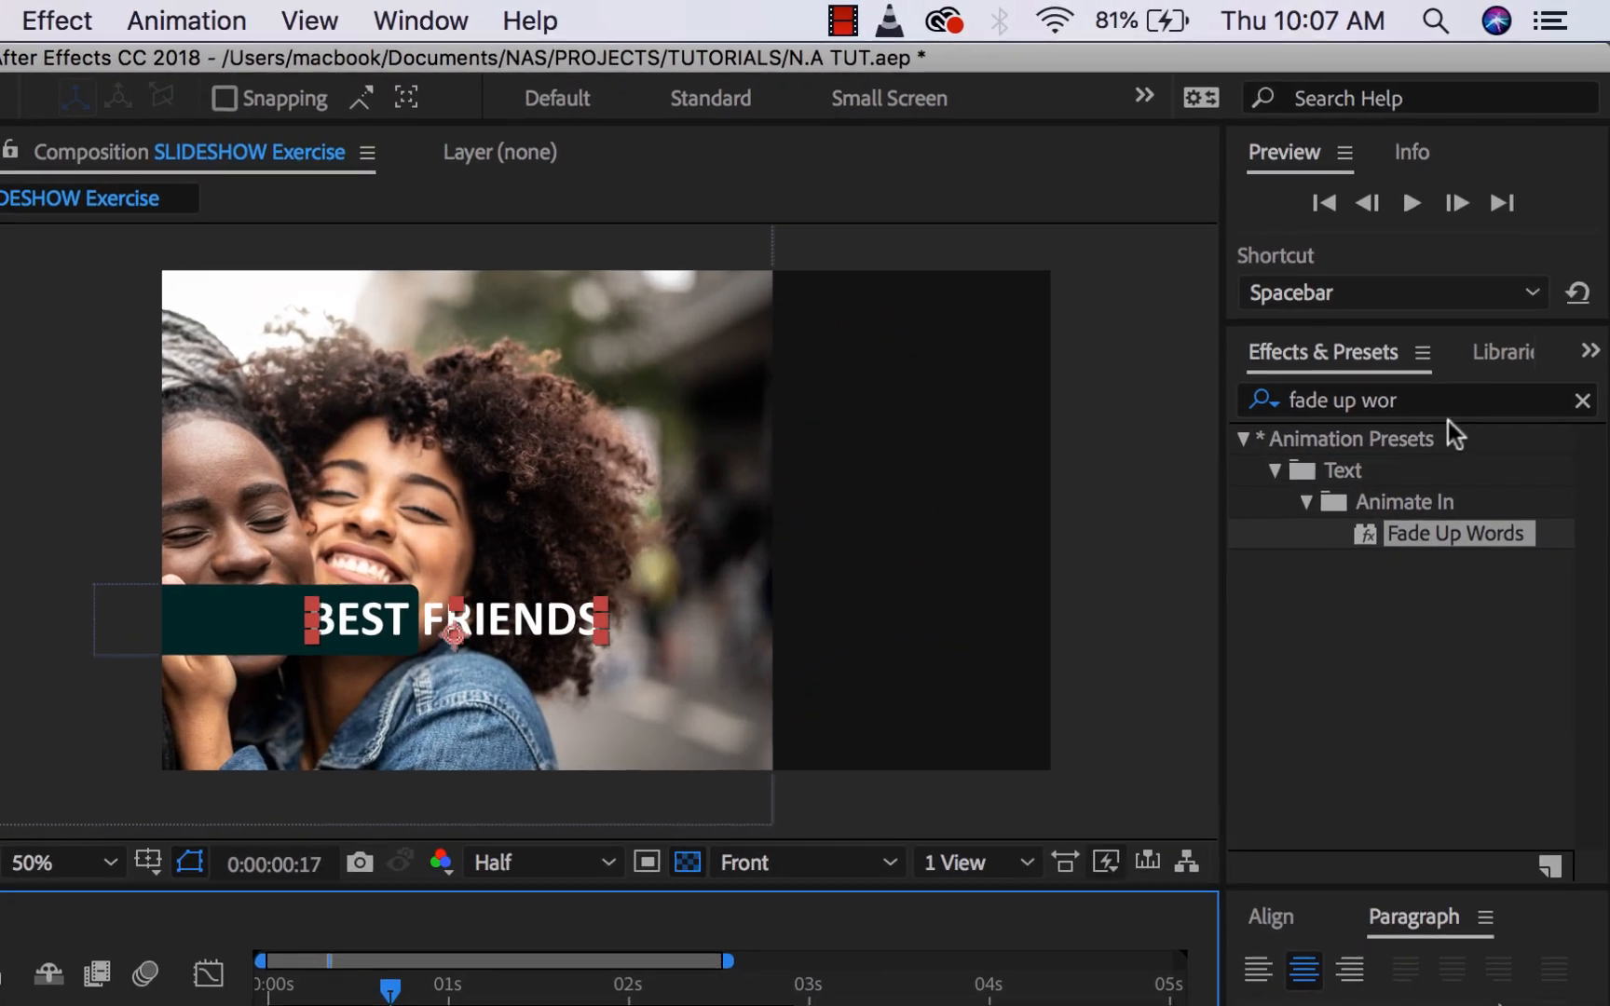
{"action": "left_click", "coordinate": [1470, 272]}
{"action": "key", "text": "BackSpace"}
{"action": "key", "text": "BackSpace"}
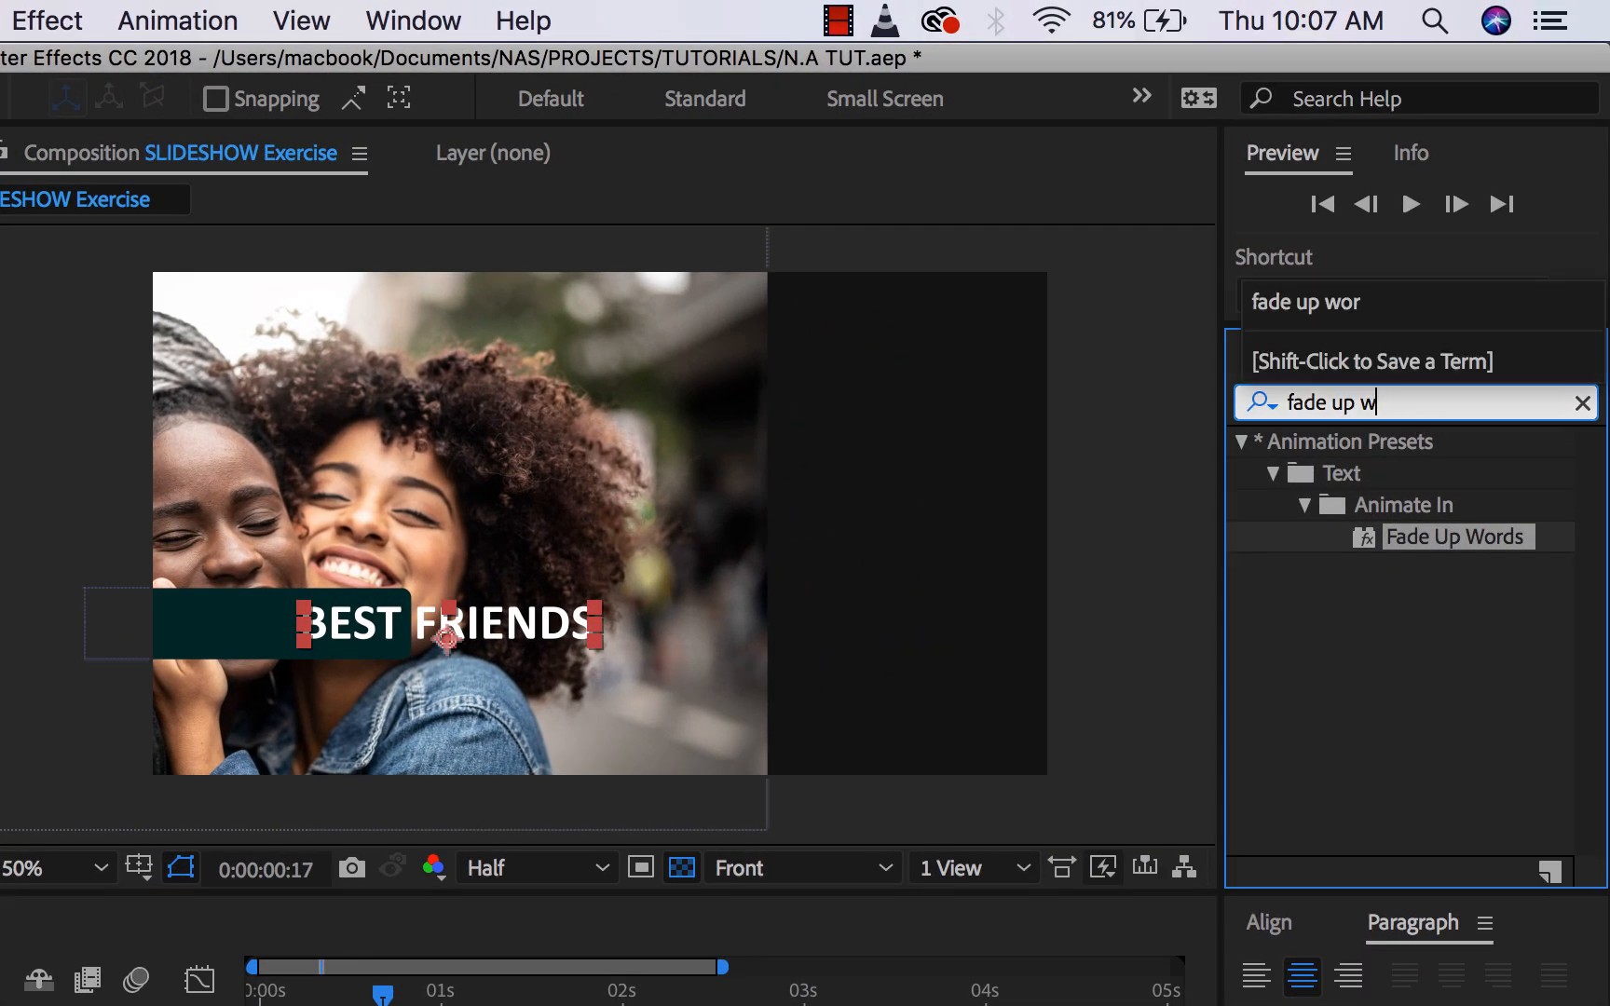
{"action": "key", "text": "BackSpace"}
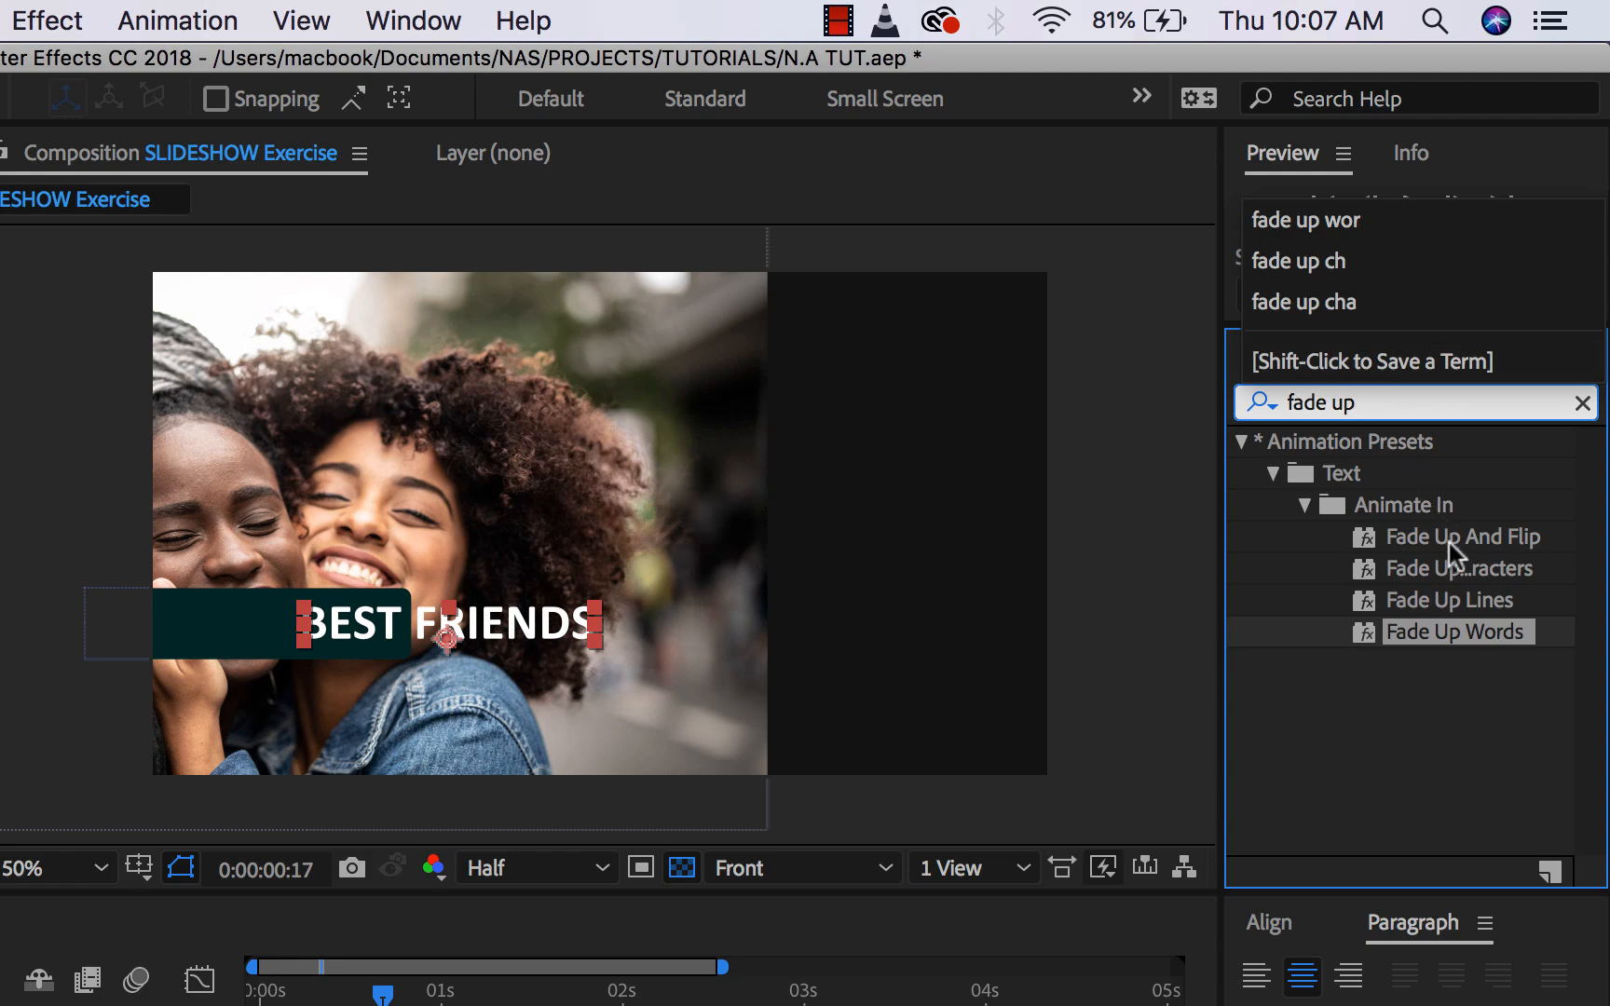
{"action": "left_click_drag", "start_coordinate": [1456, 567], "coordinate": [1030, 964]}
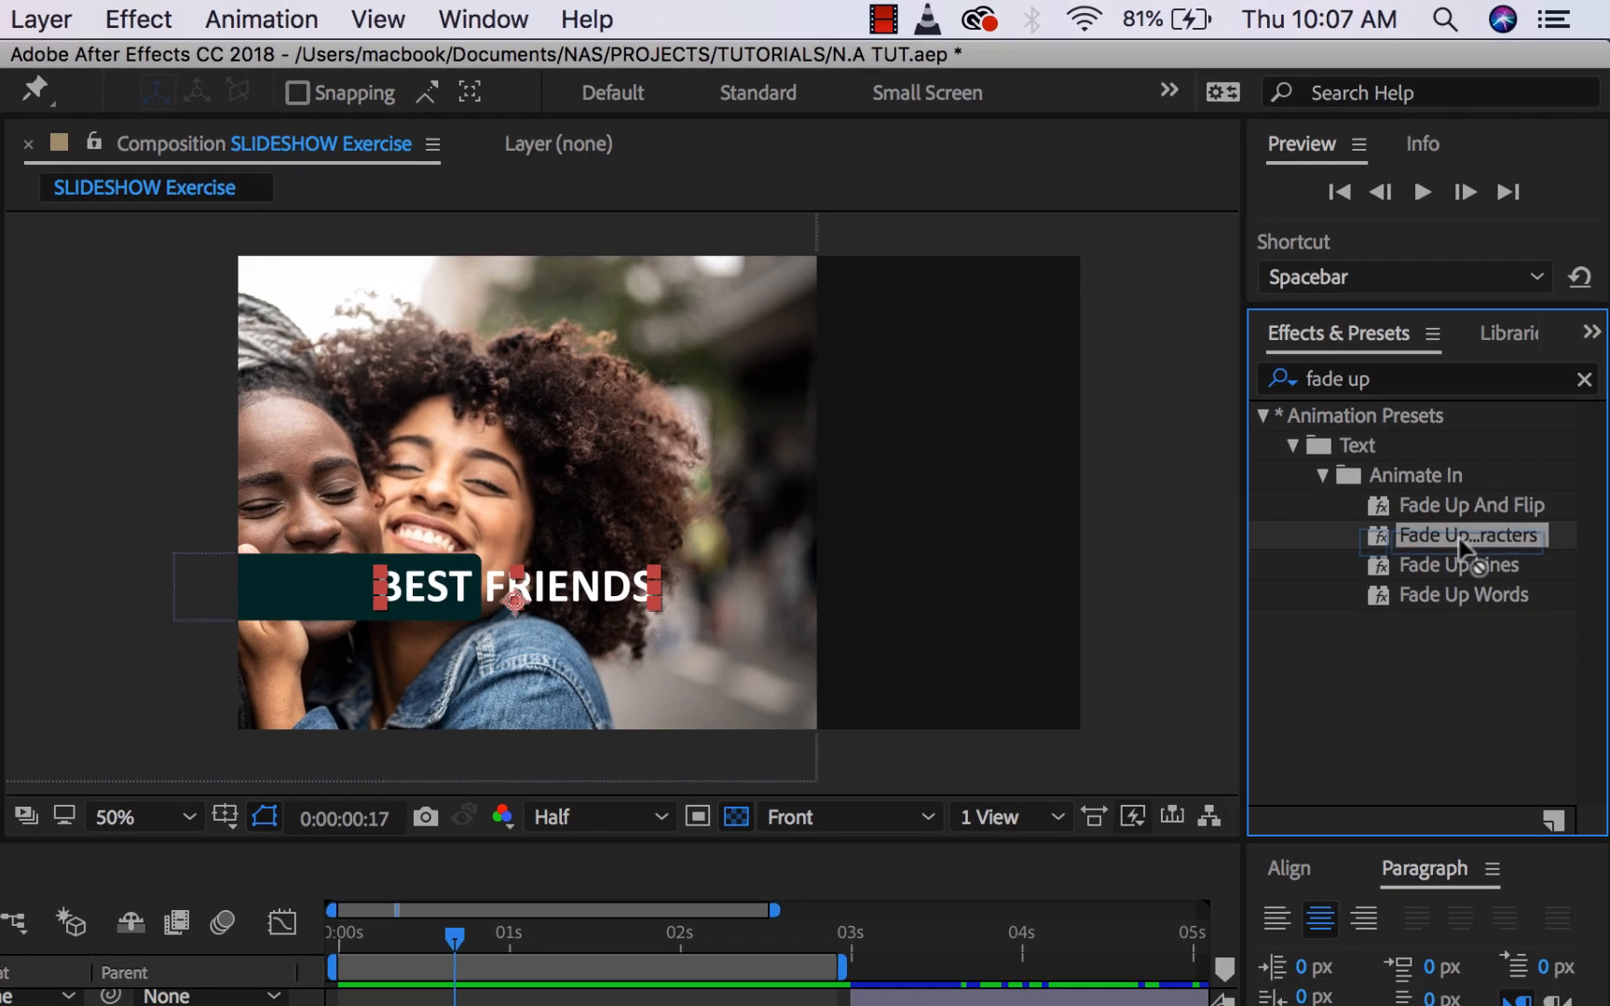
{"action": "left_click_drag", "start_coordinate": [1211, 689], "coordinate": [767, 795]}
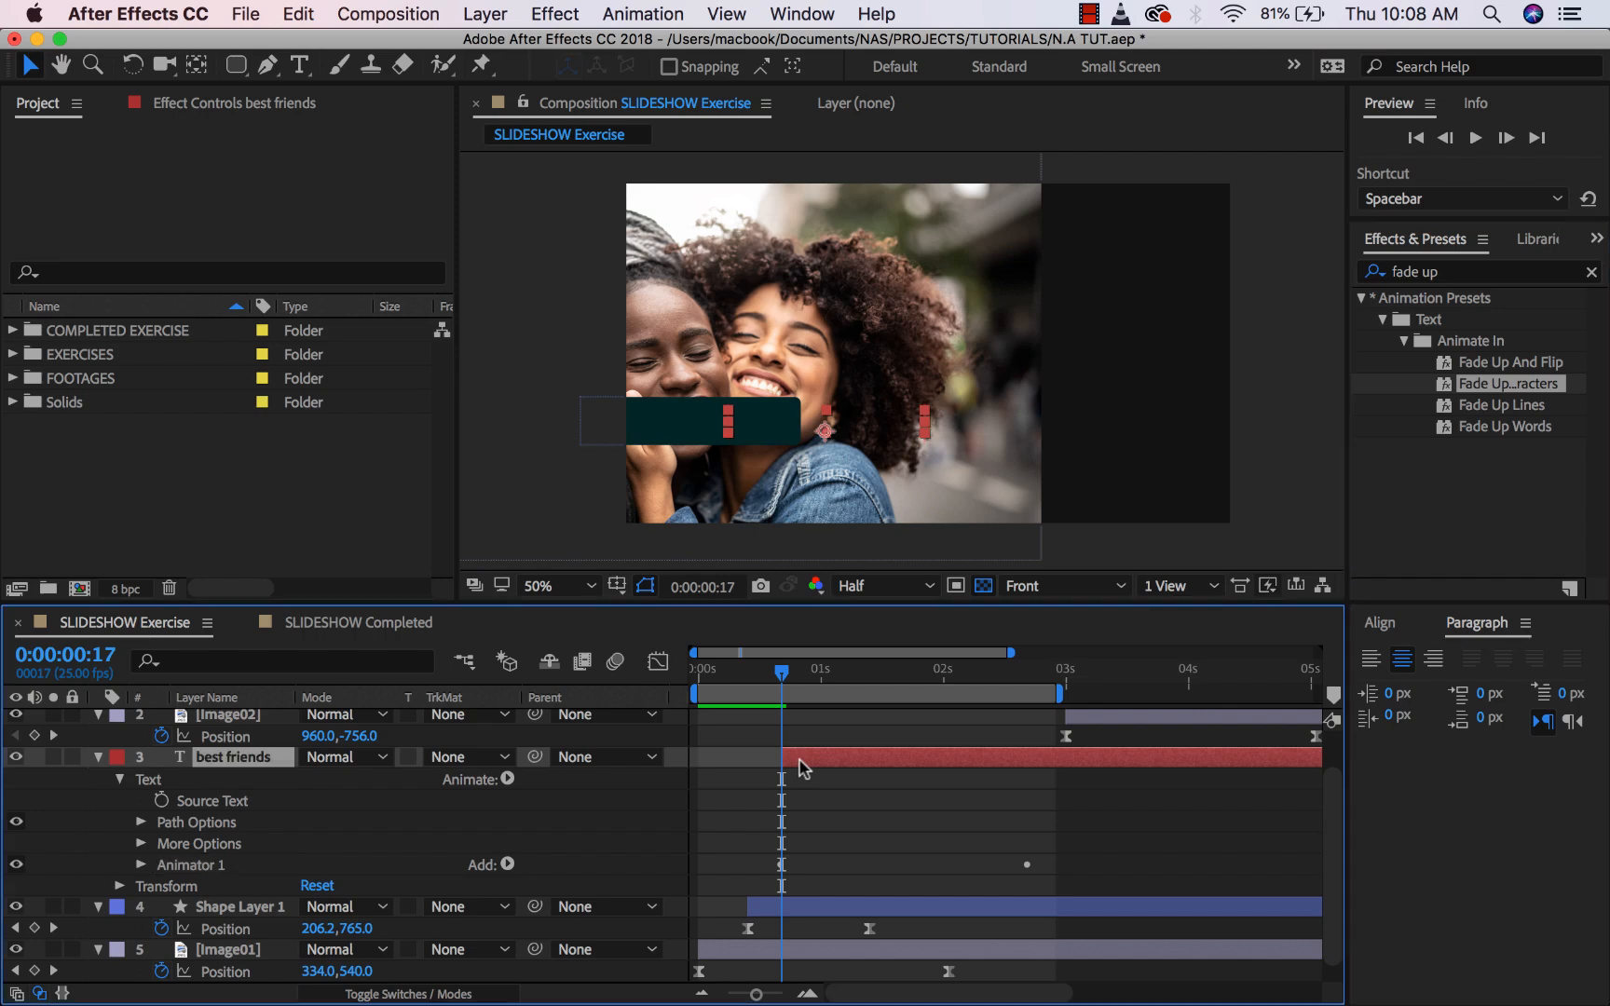
Align the best friends layer's start and its two Start keyframes with Shape Layer 1's Position keyframes, and preview.
{"action": "key", "text": "u"}
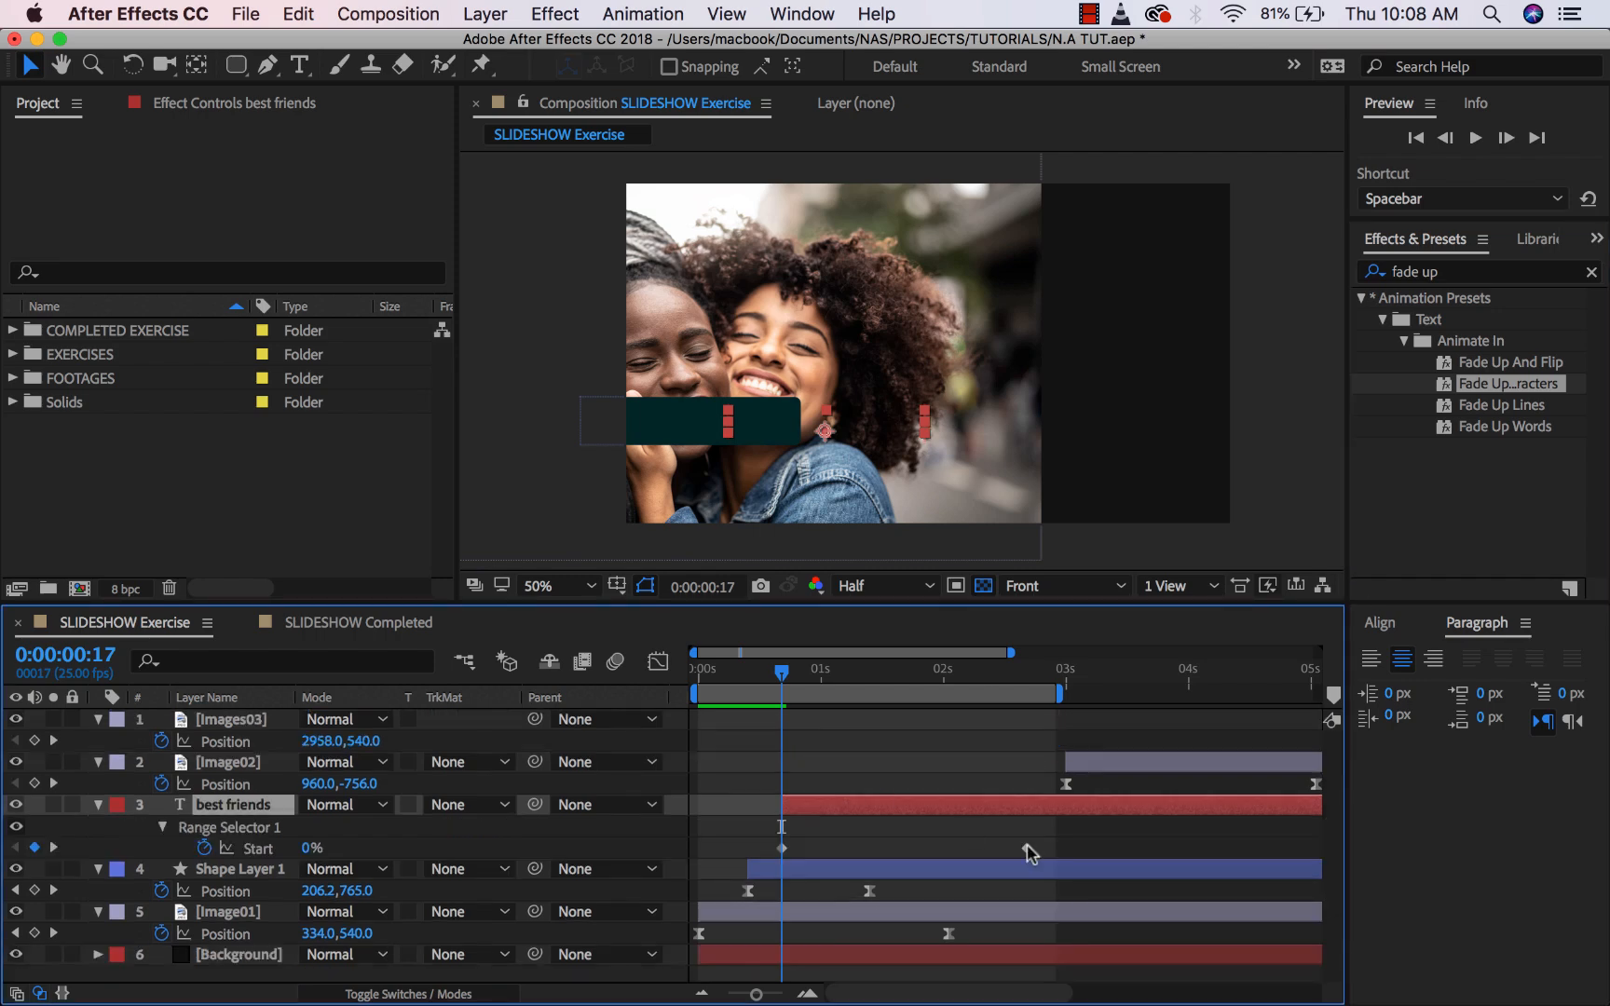
{"action": "left_click_drag", "start_coordinate": [1028, 847], "coordinate": [913, 851]}
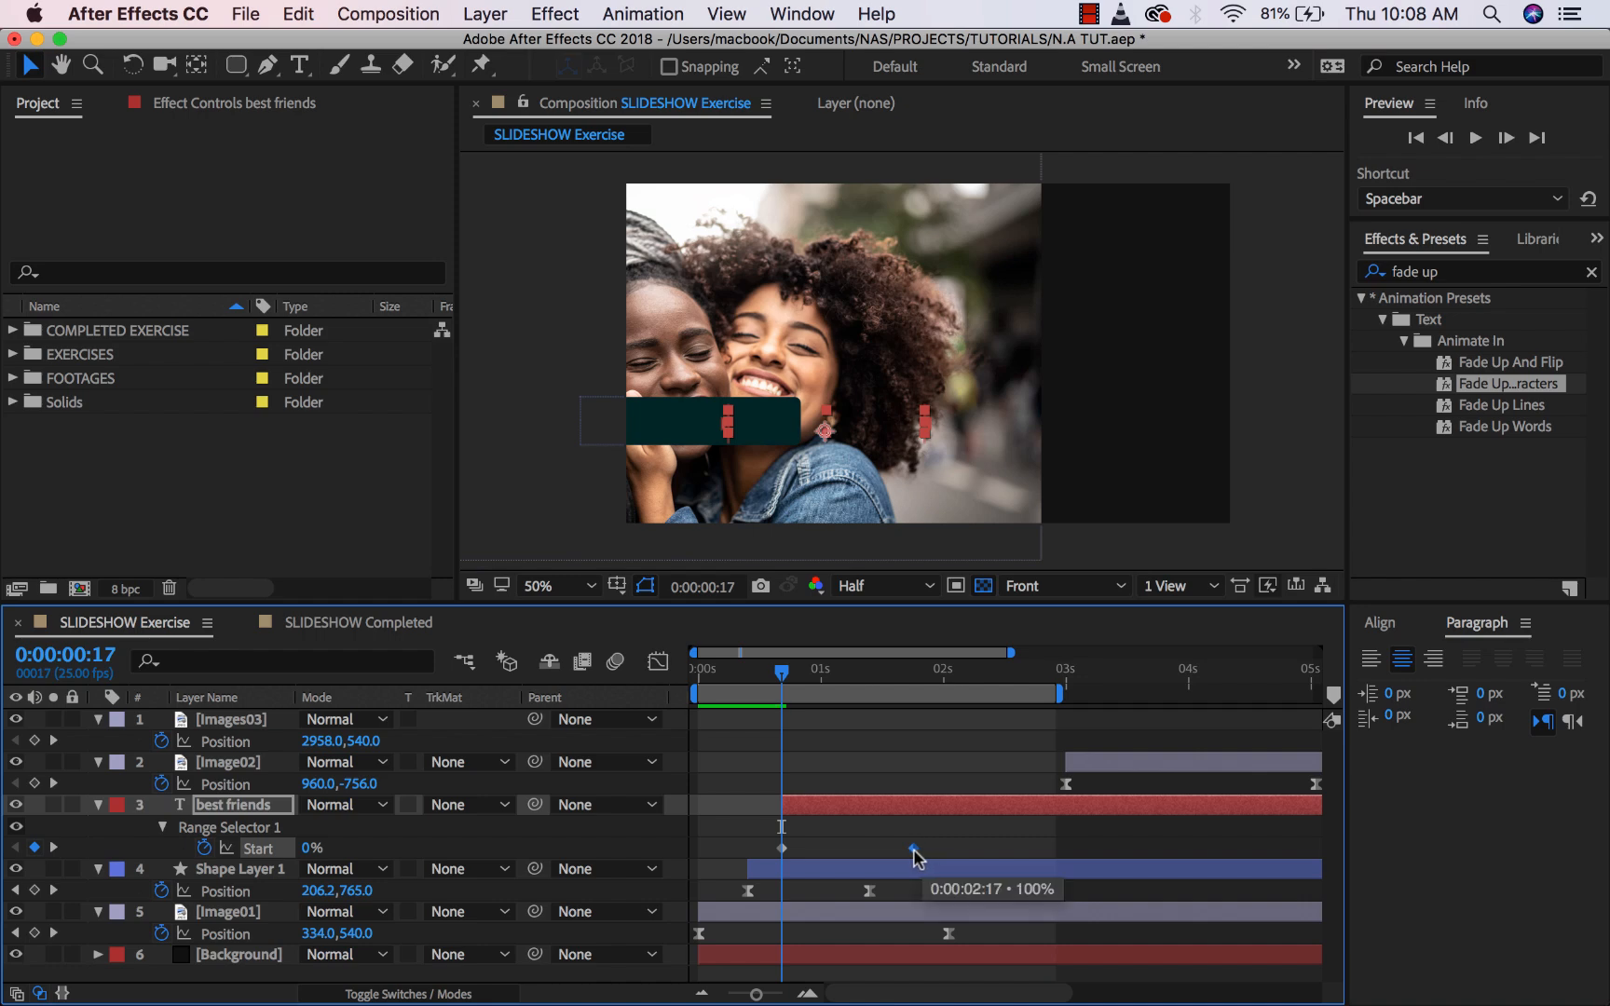
{"action": "left_click_drag", "start_coordinate": [811, 807], "coordinate": [785, 811]}
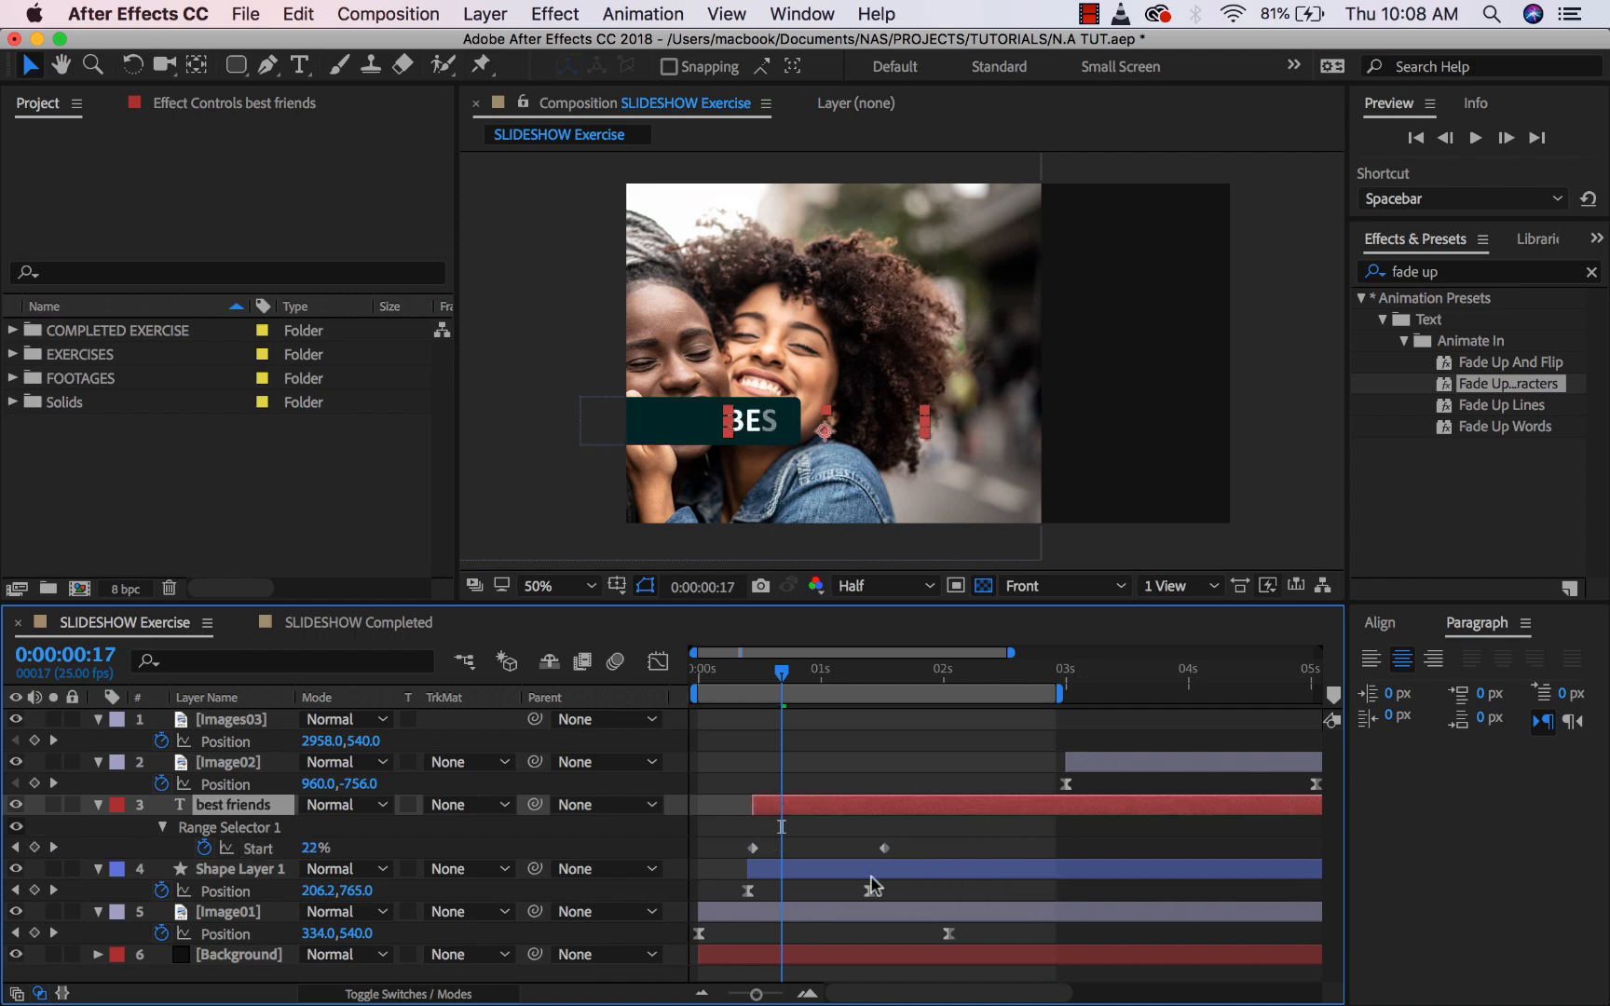
{"action": "left_click_drag", "start_coordinate": [843, 812], "coordinate": [869, 849]}
{"action": "key", "text": "space"}
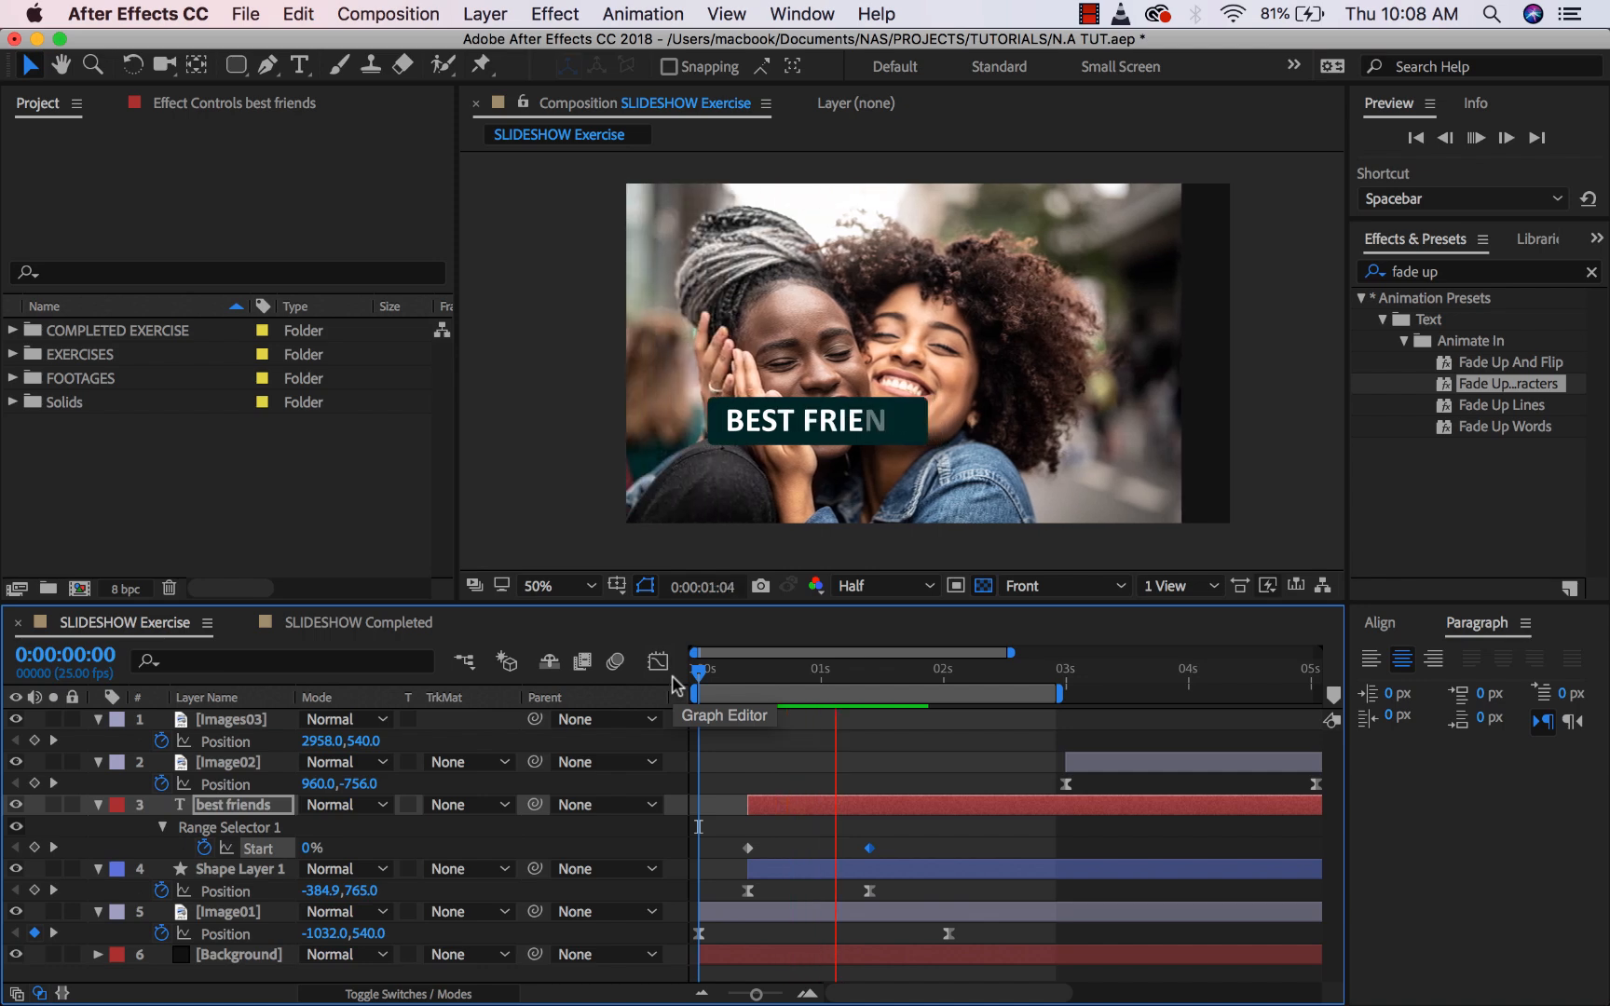
{"action": "left_click", "coordinate": [697, 680]}
{"action": "key", "text": "space"}
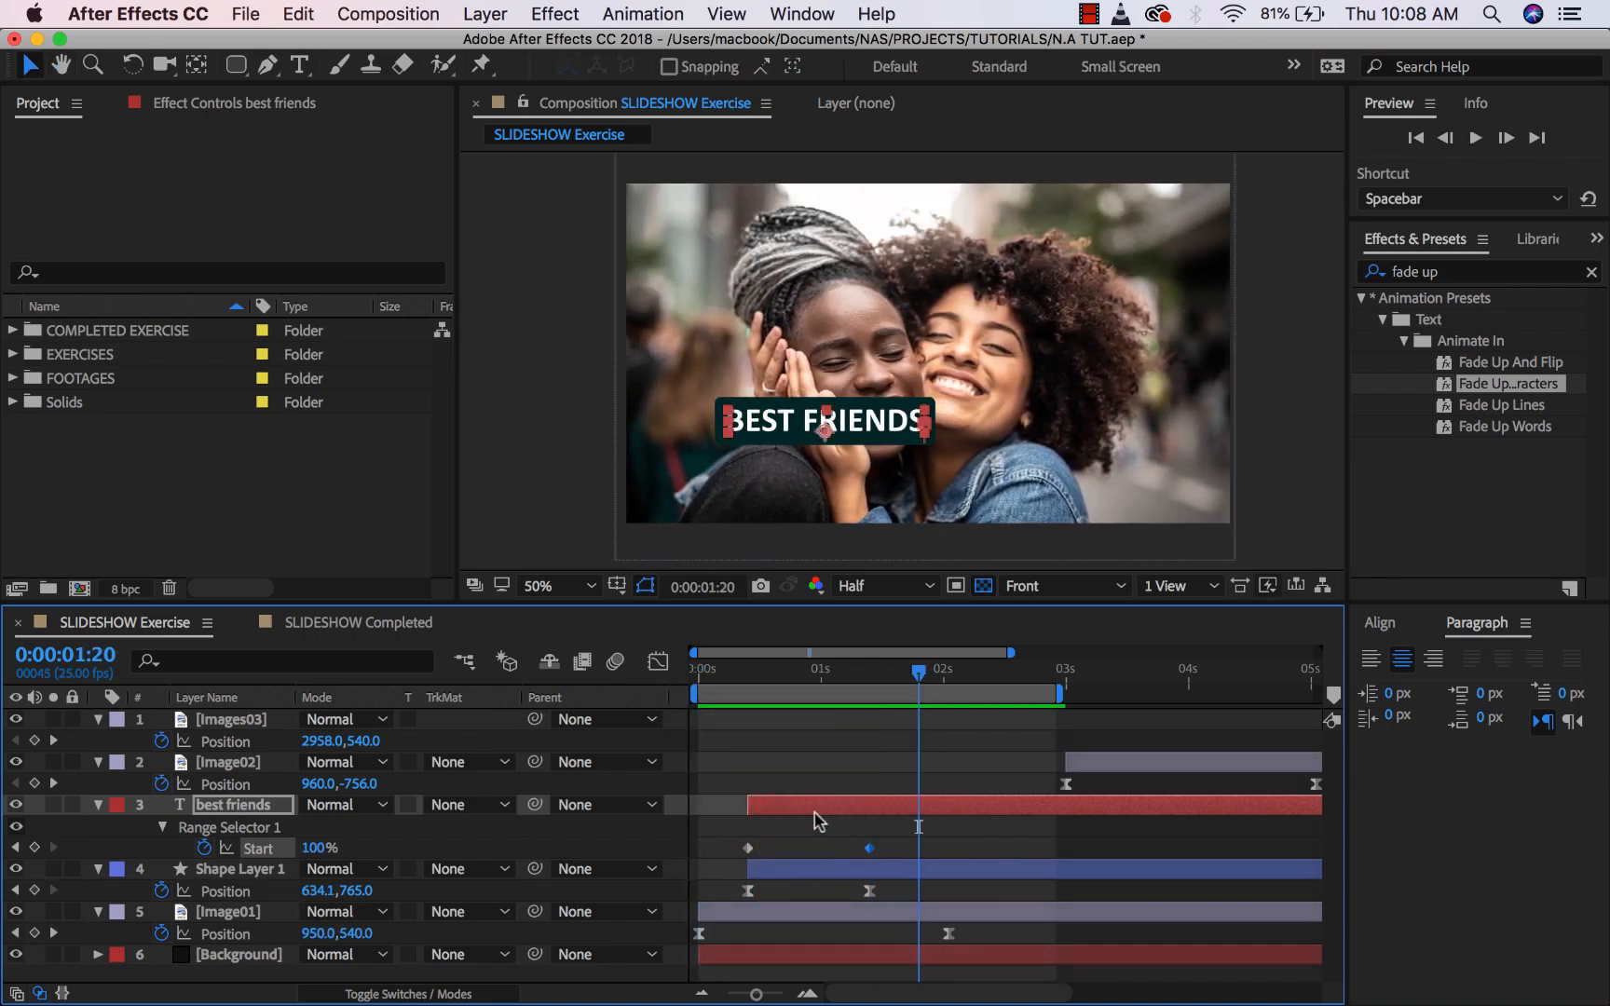
Delay the best friends layer to start about 22 frames in and preview the title from the beginning.
{"action": "left_click_drag", "start_coordinate": [816, 807], "coordinate": [875, 810]}
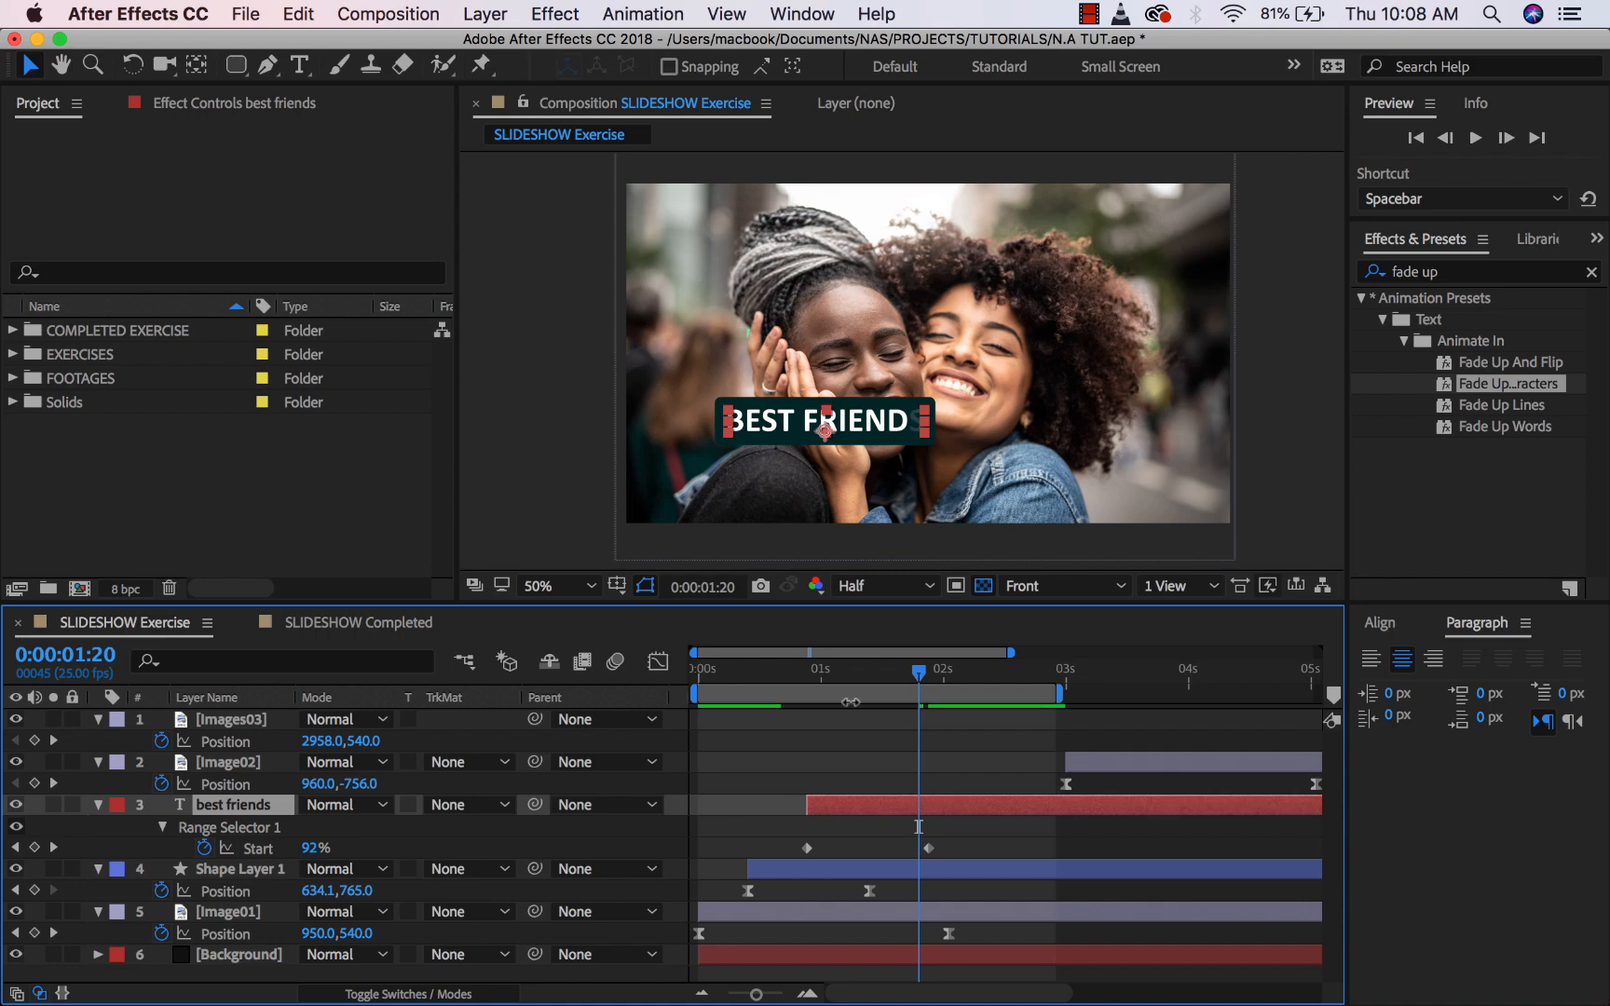
{"action": "left_click_drag", "start_coordinate": [848, 681], "coordinate": [656, 688]}
{"action": "key", "text": "space"}
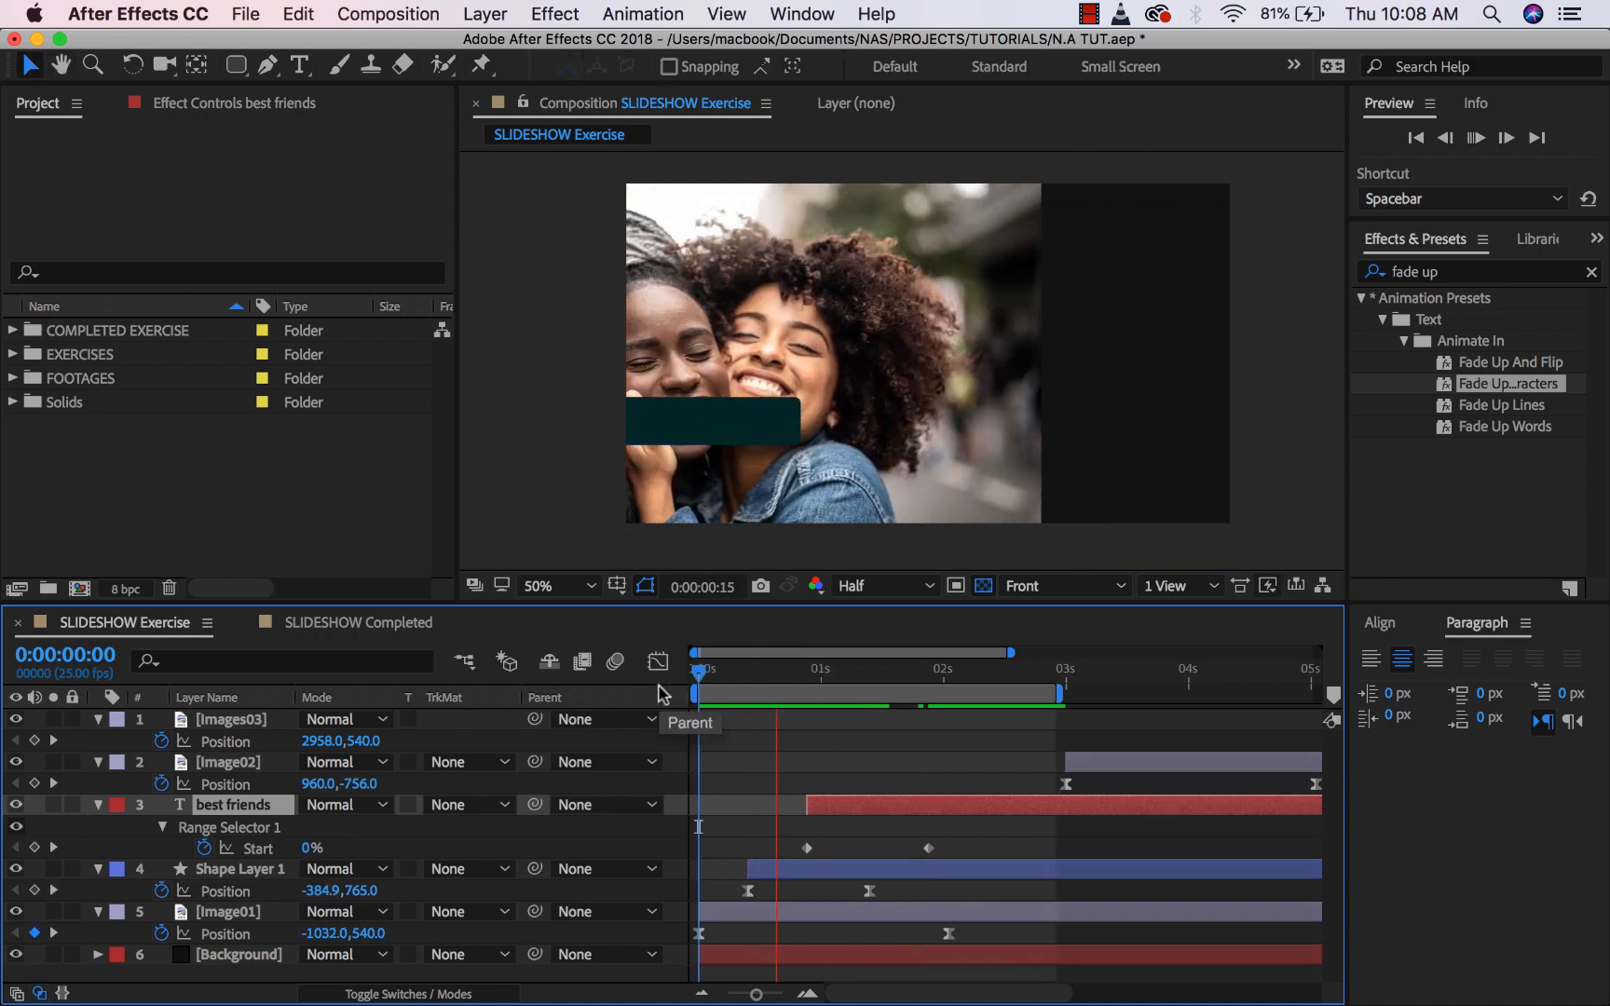
{"action": "key", "text": "space"}
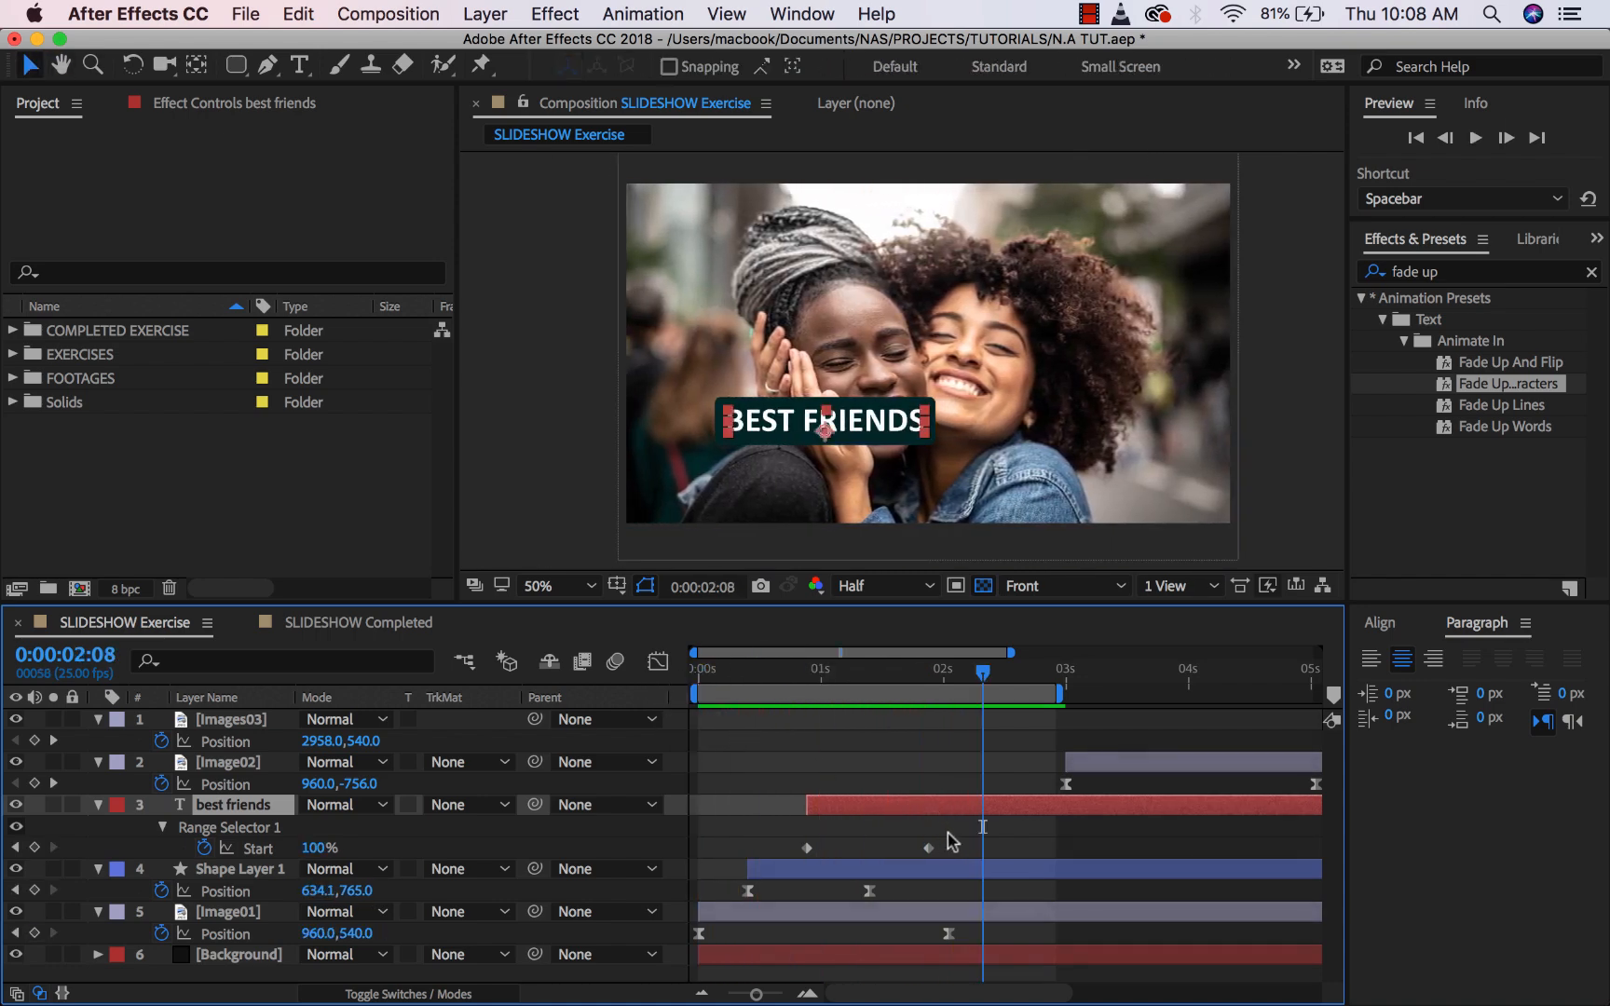
Apply Easy Ease to both Start keyframes of best friends, adjust their curve in the Graph Editor, and preview.
{"action": "left_click_drag", "start_coordinate": [958, 830], "coordinate": [799, 869]}
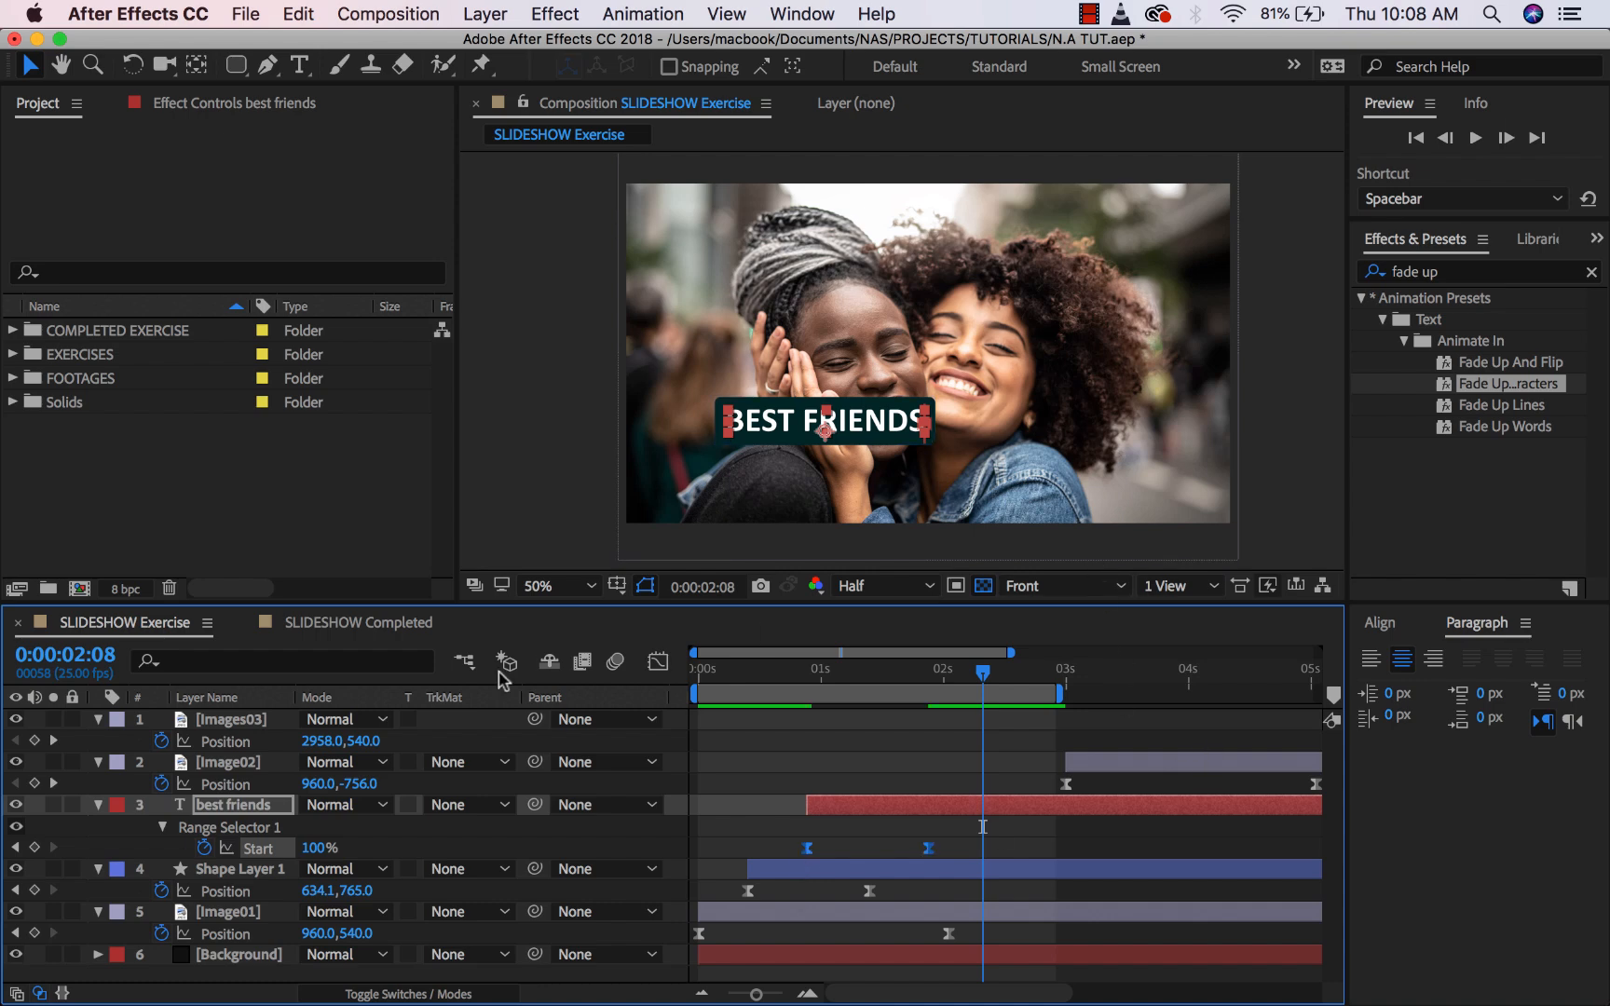
{"action": "left_click", "coordinate": [657, 662]}
{"action": "left_click_drag", "start_coordinate": [958, 869], "coordinate": [838, 928]}
{"action": "left_click", "coordinate": [658, 661]}
{"action": "left_click_drag", "start_coordinate": [754, 670], "coordinate": [658, 668]}
{"action": "key", "text": "space"}
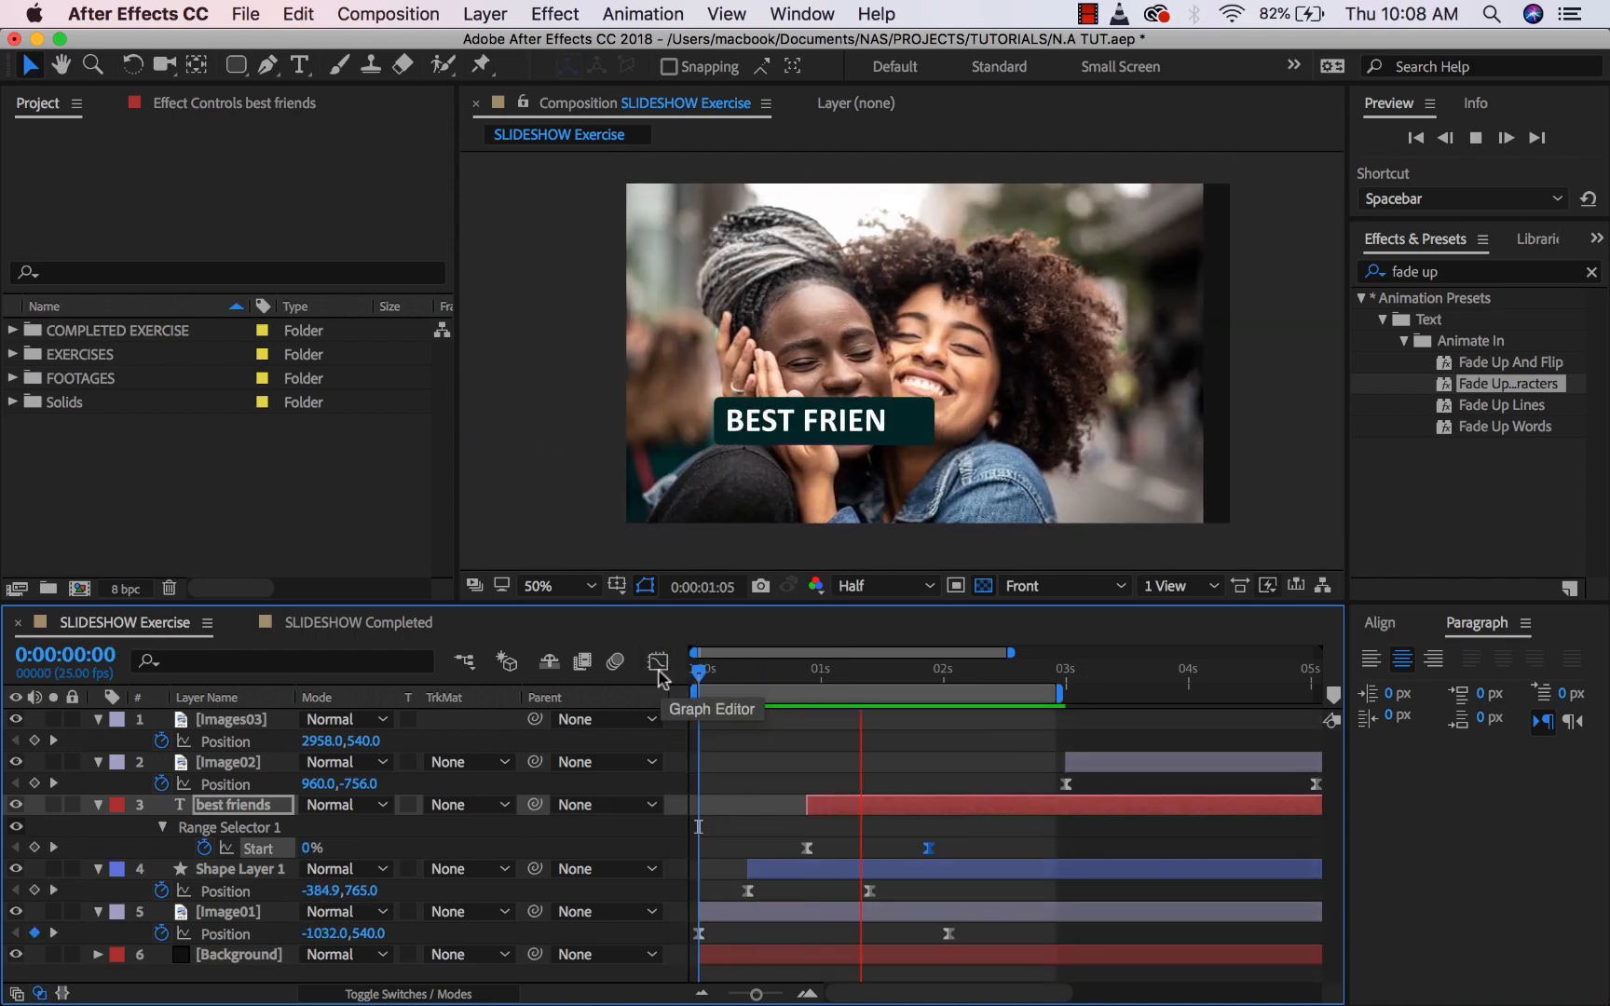
{"action": "key", "text": "space"}
Shift the best friends layer earlier to start about 16 frames in and preview the title animation from the beginning.
{"action": "left_click_drag", "start_coordinate": [865, 805], "coordinate": [834, 800]}
{"action": "left_click_drag", "start_coordinate": [751, 676], "coordinate": [657, 673]}
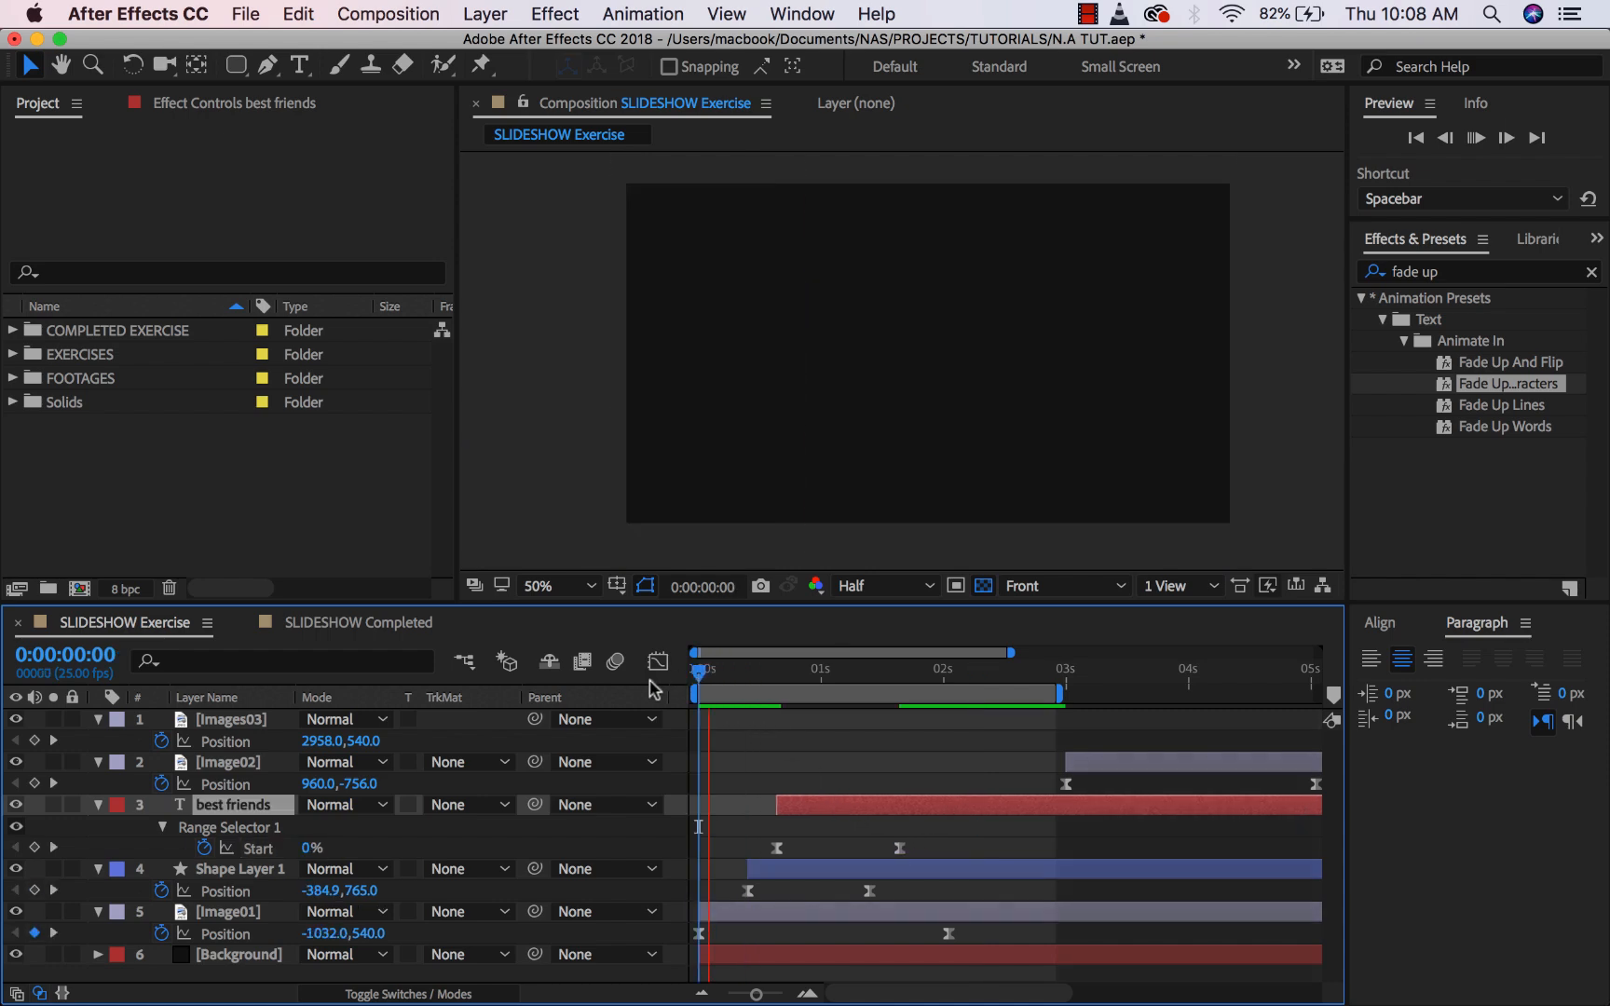
{"action": "key", "text": "space"}
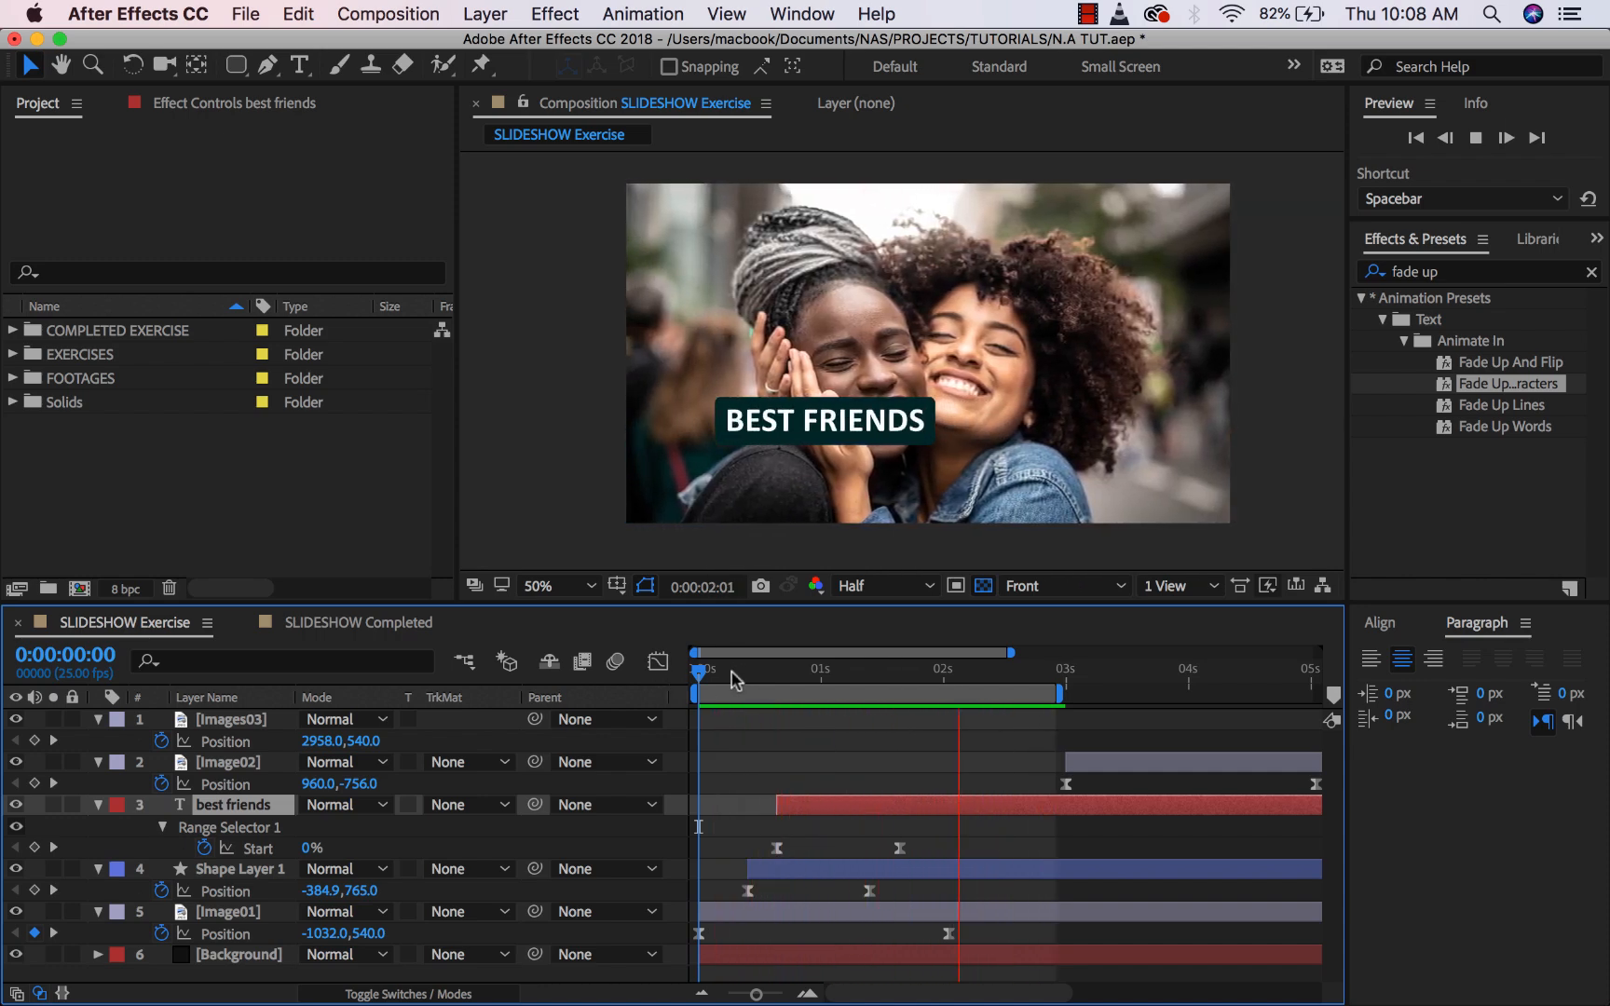
{"action": "left_click", "coordinate": [697, 672]}
{"action": "left_click_drag", "start_coordinate": [710, 677], "coordinate": [919, 684]}
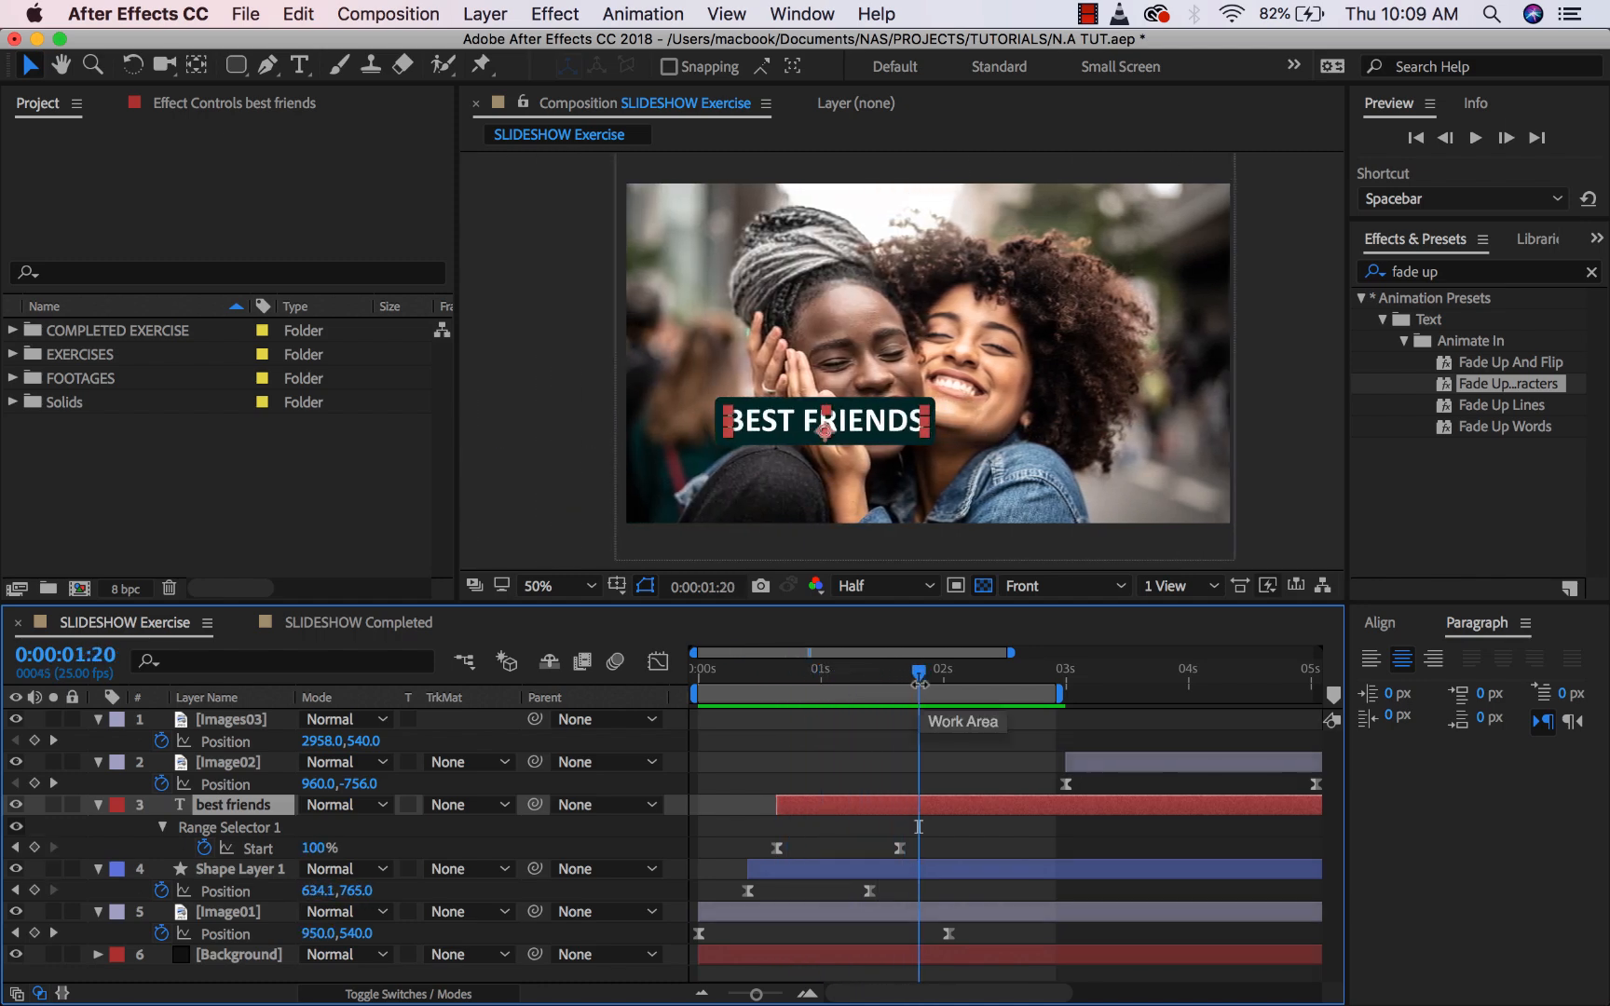
{"action": "left_click_drag", "start_coordinate": [918, 685], "coordinate": [689, 680]}
{"action": "key", "text": "space"}
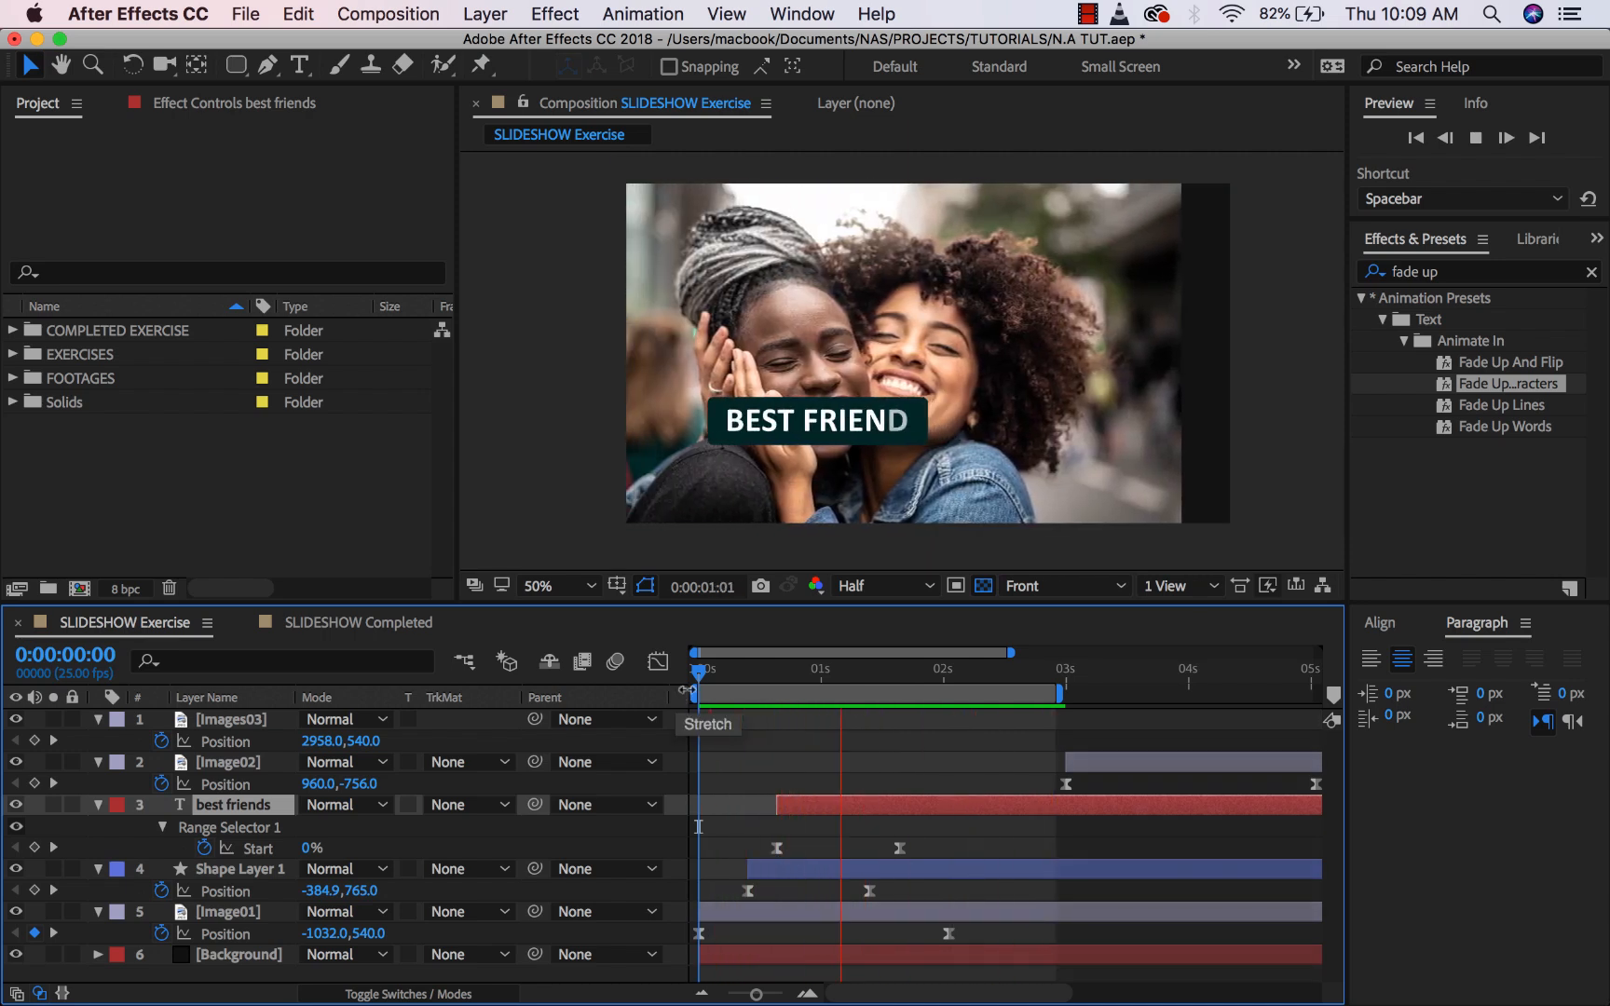
{"action": "key", "text": "space"}
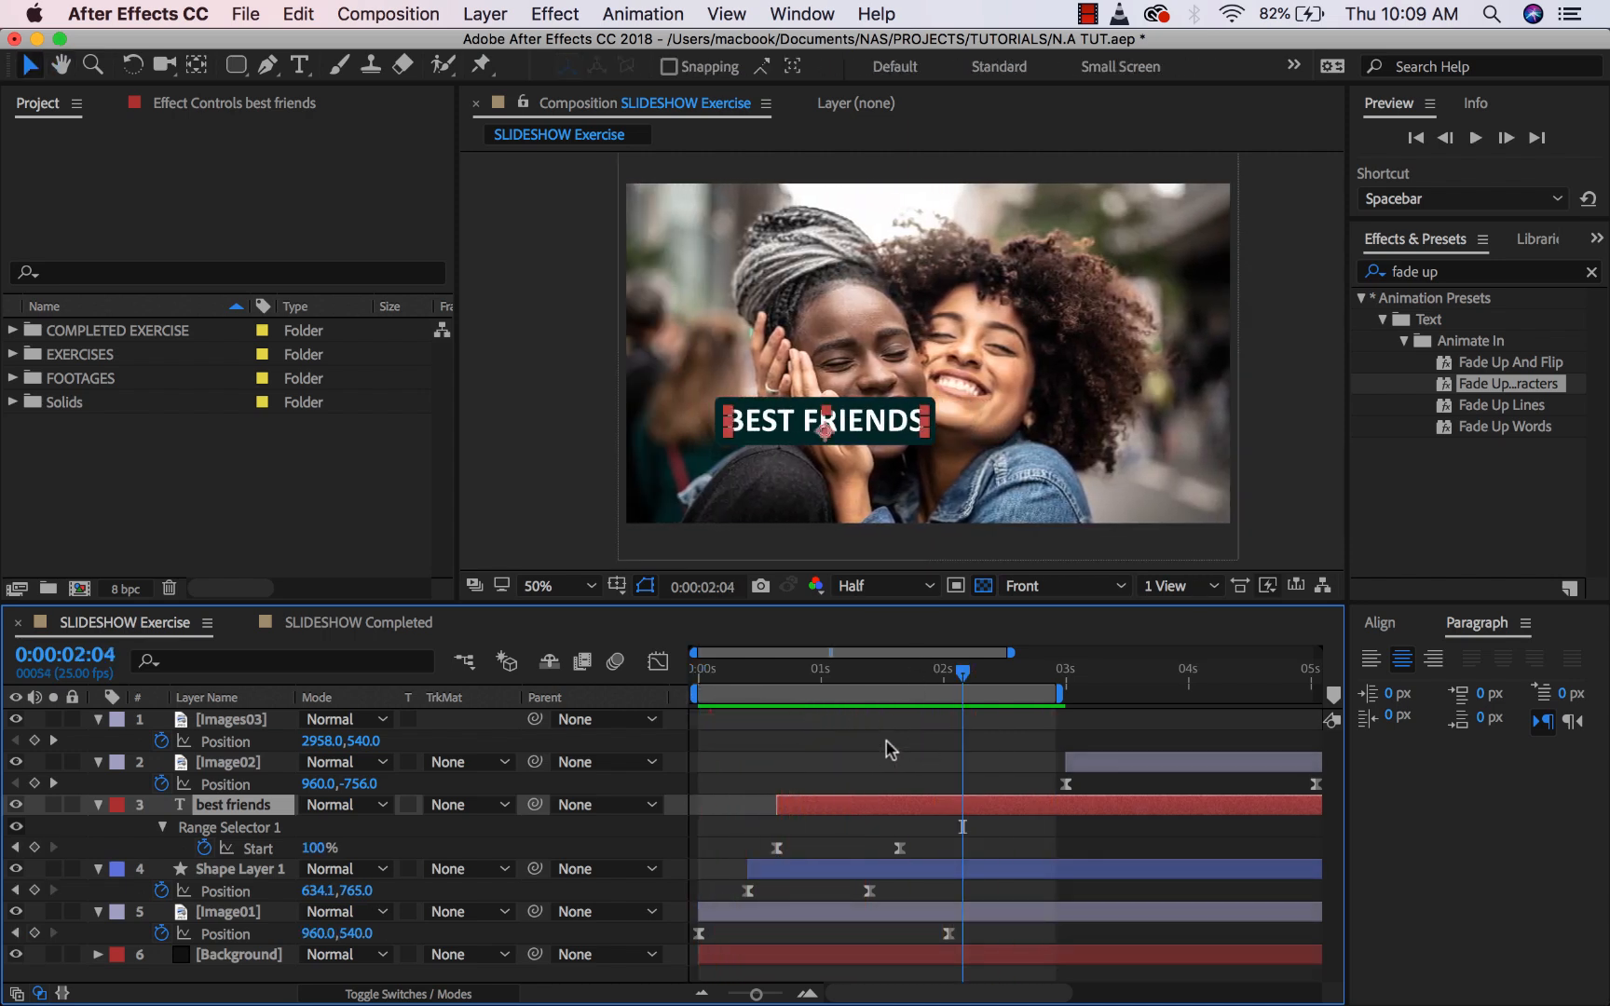
Rename Shape Layer 1 as Text01bg.
{"action": "left_click", "coordinate": [238, 869]}
{"action": "key", "text": "Return"}
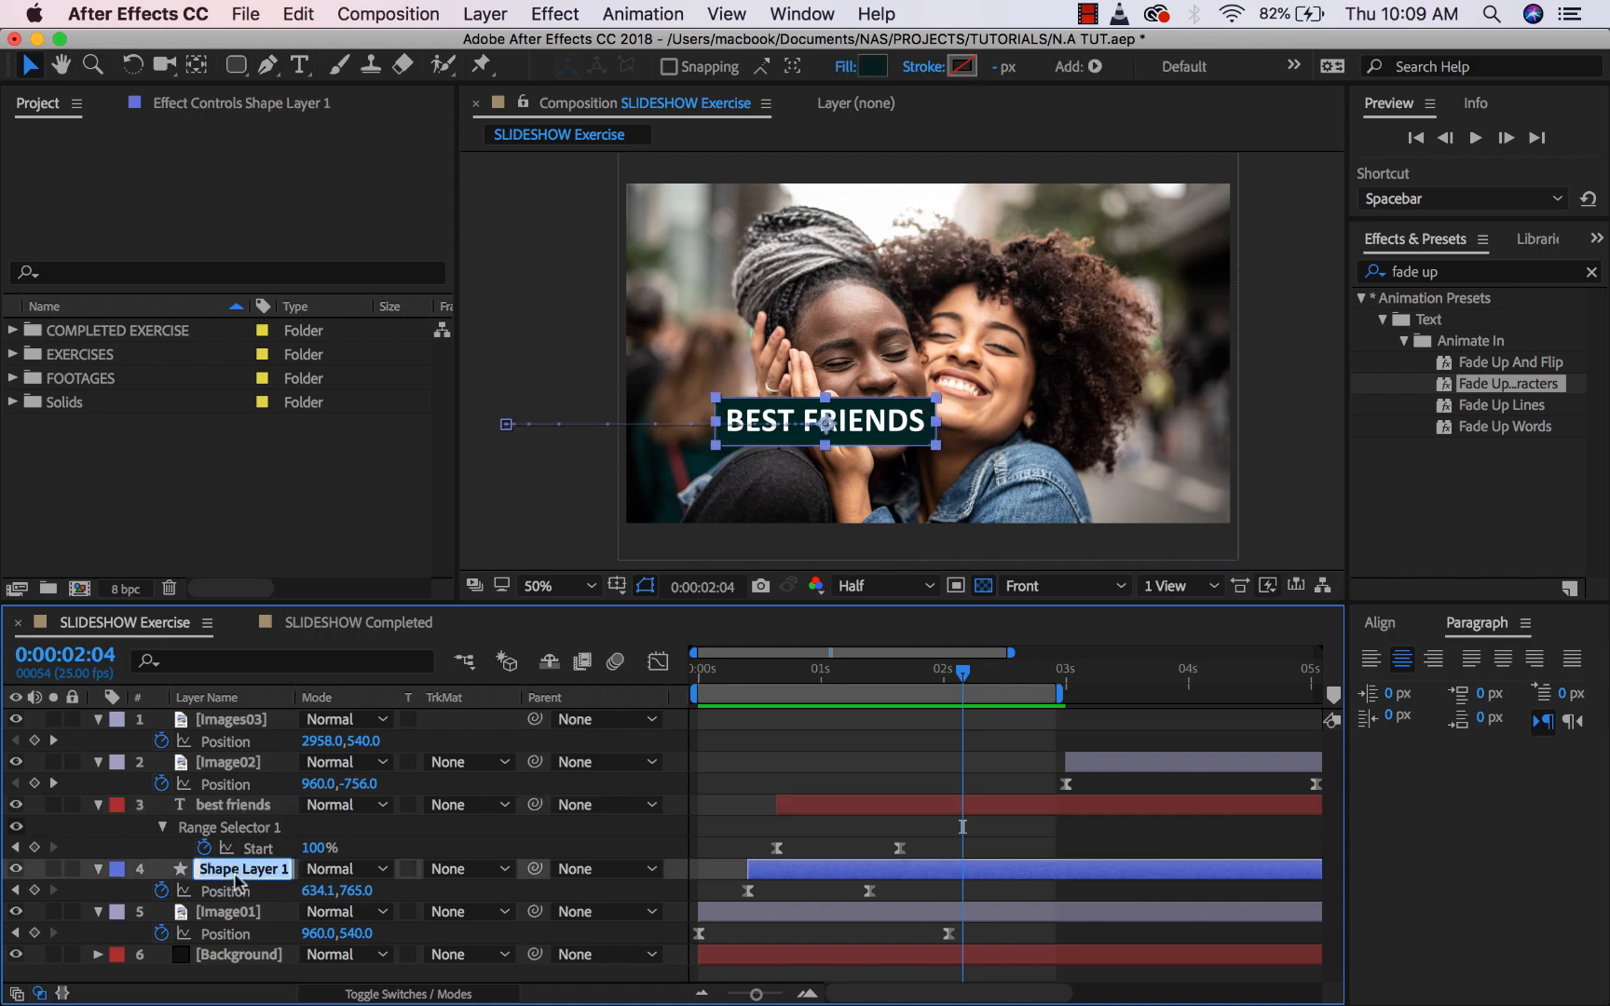
{"action": "type", "text": "Text01bg"}
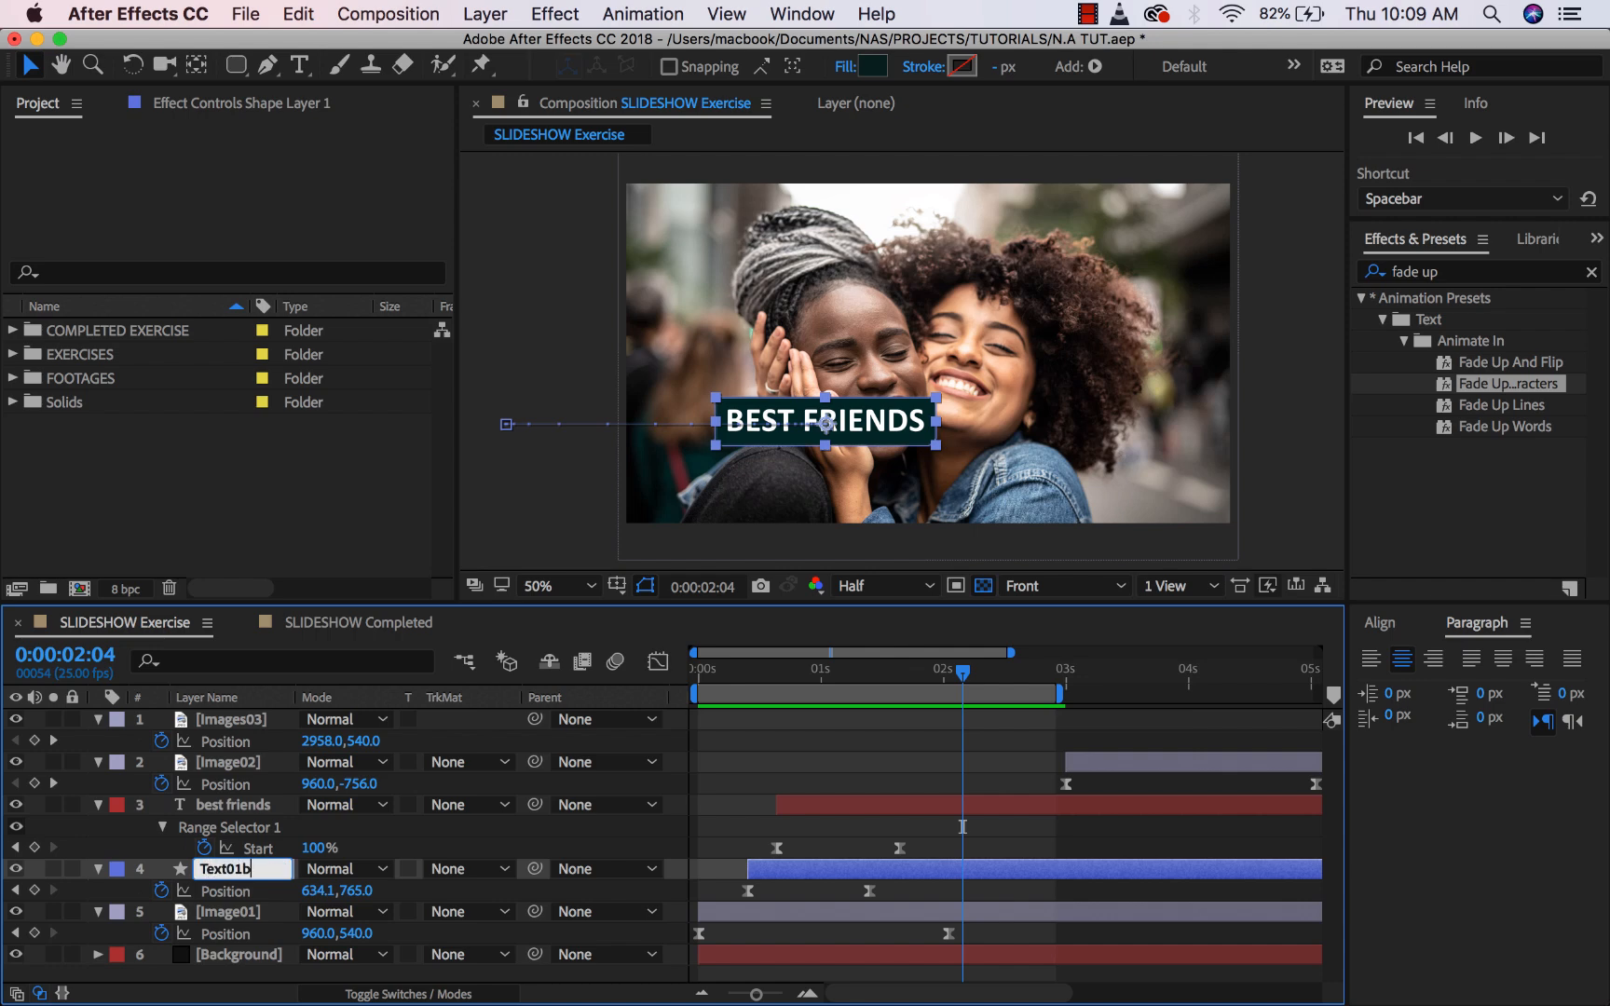
{"action": "left_click", "coordinate": [143, 820]}
Set the Text01bg layer's opacity to 60% and preview the animation from the beginning.
{"action": "left_click", "coordinate": [240, 874]}
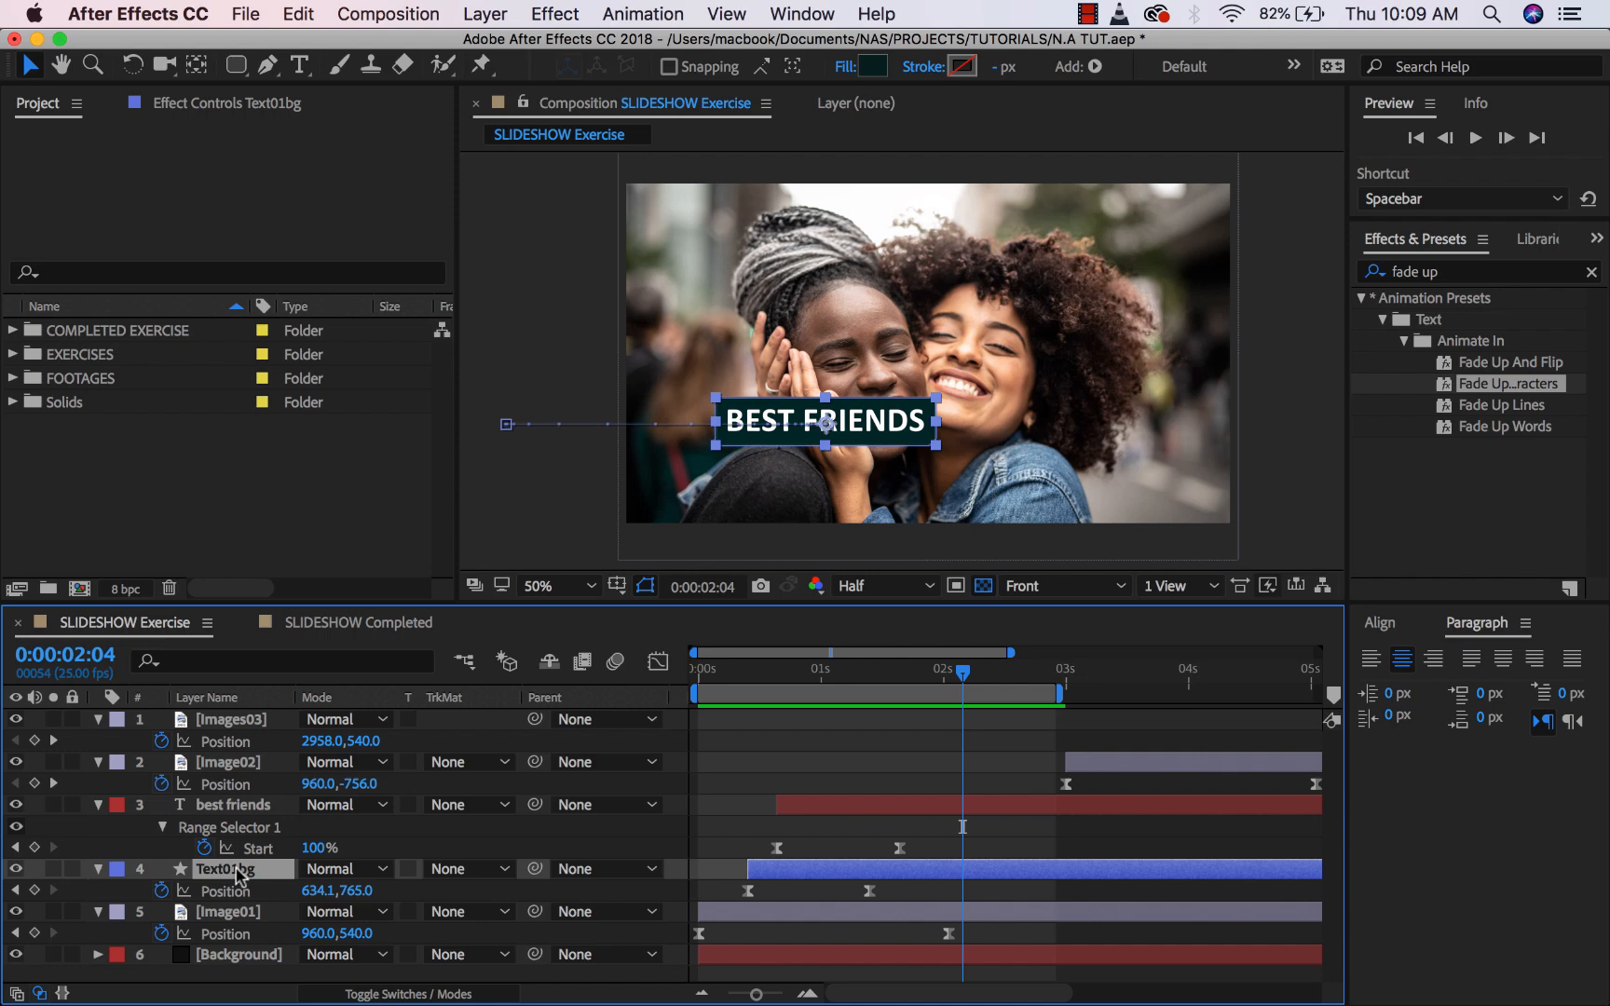
{"action": "key", "text": "t"}
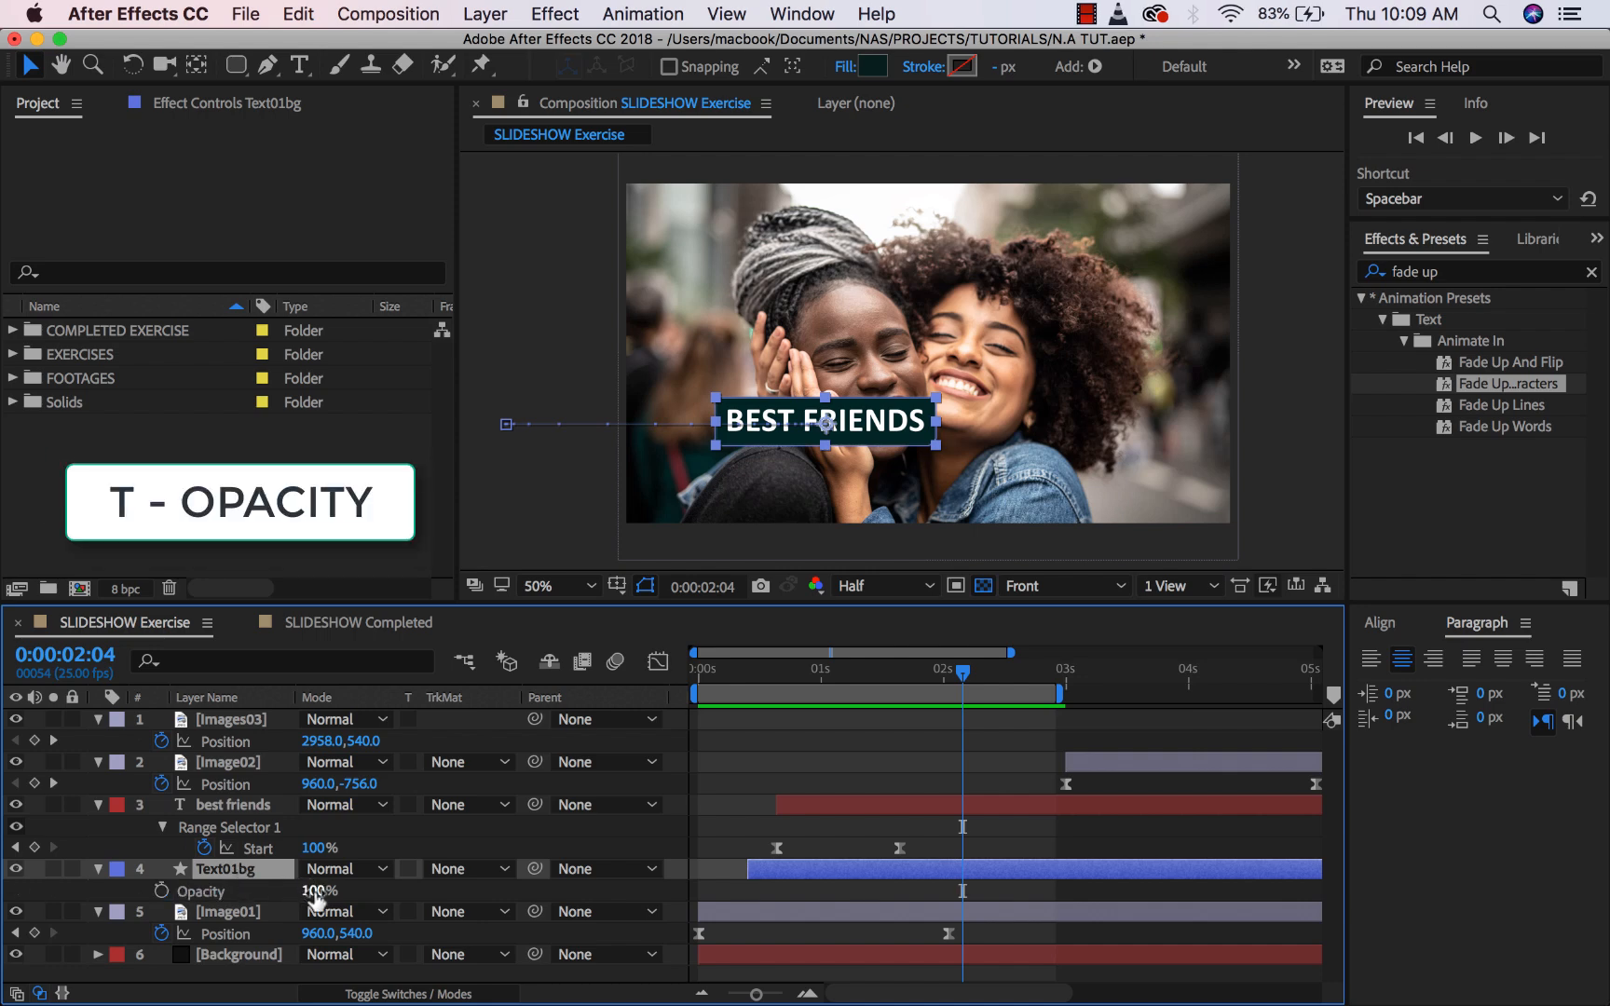
{"action": "left_click_drag", "start_coordinate": [310, 893], "coordinate": [257, 885]}
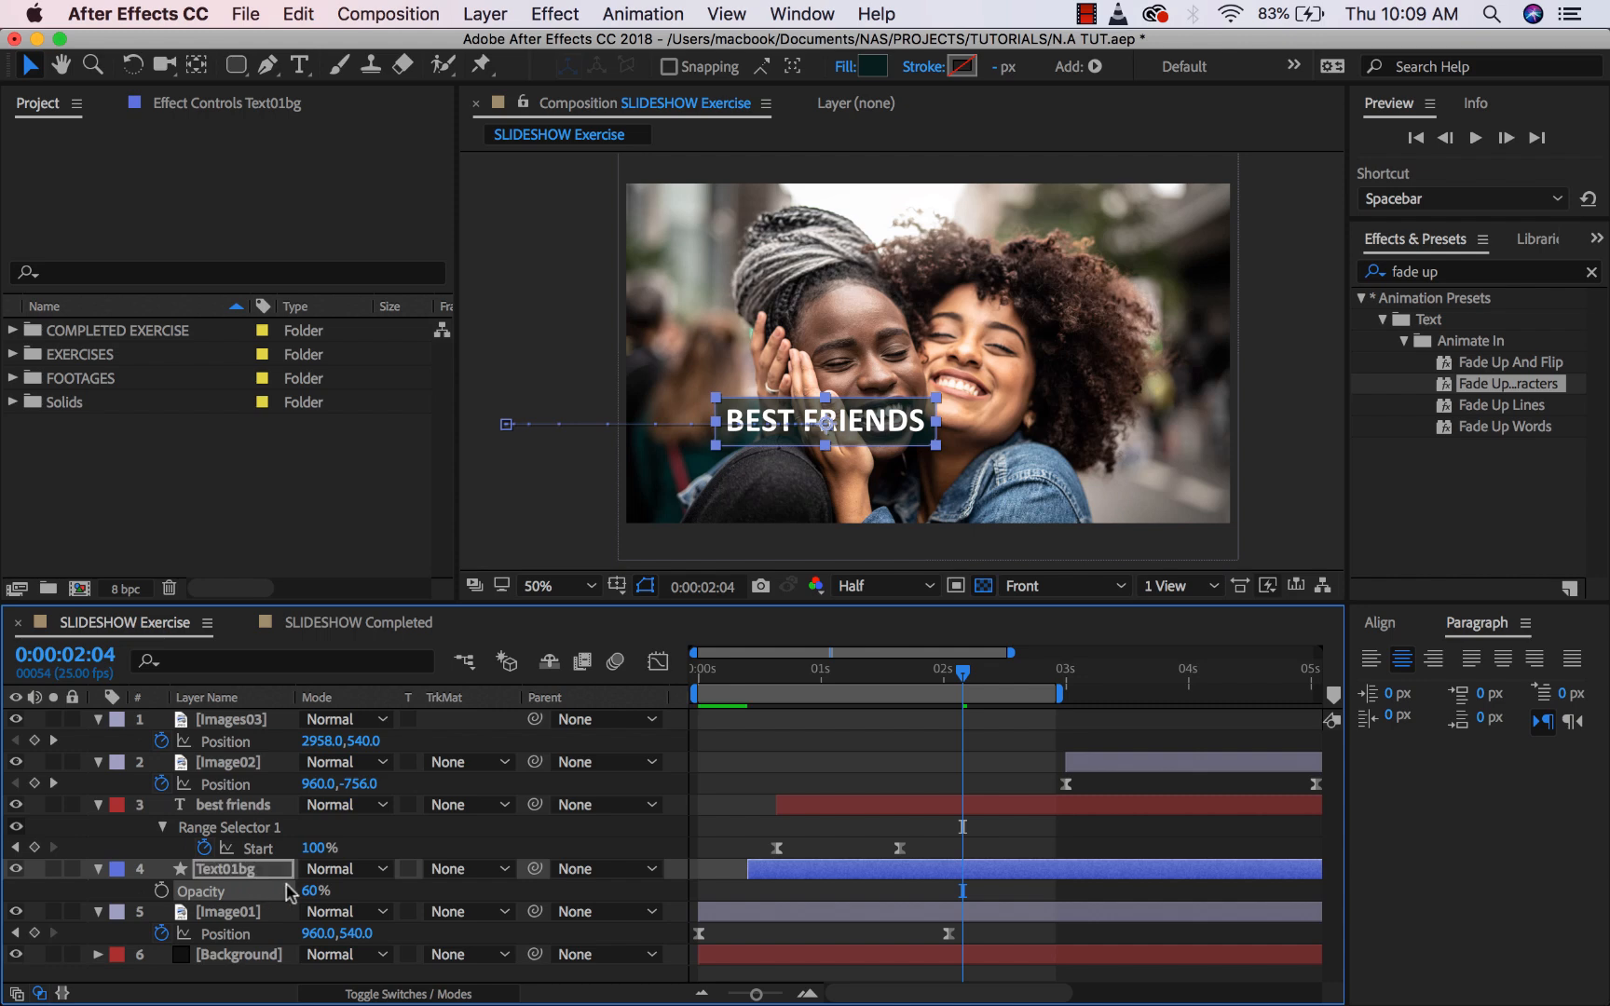
{"action": "left_click", "coordinate": [354, 896]}
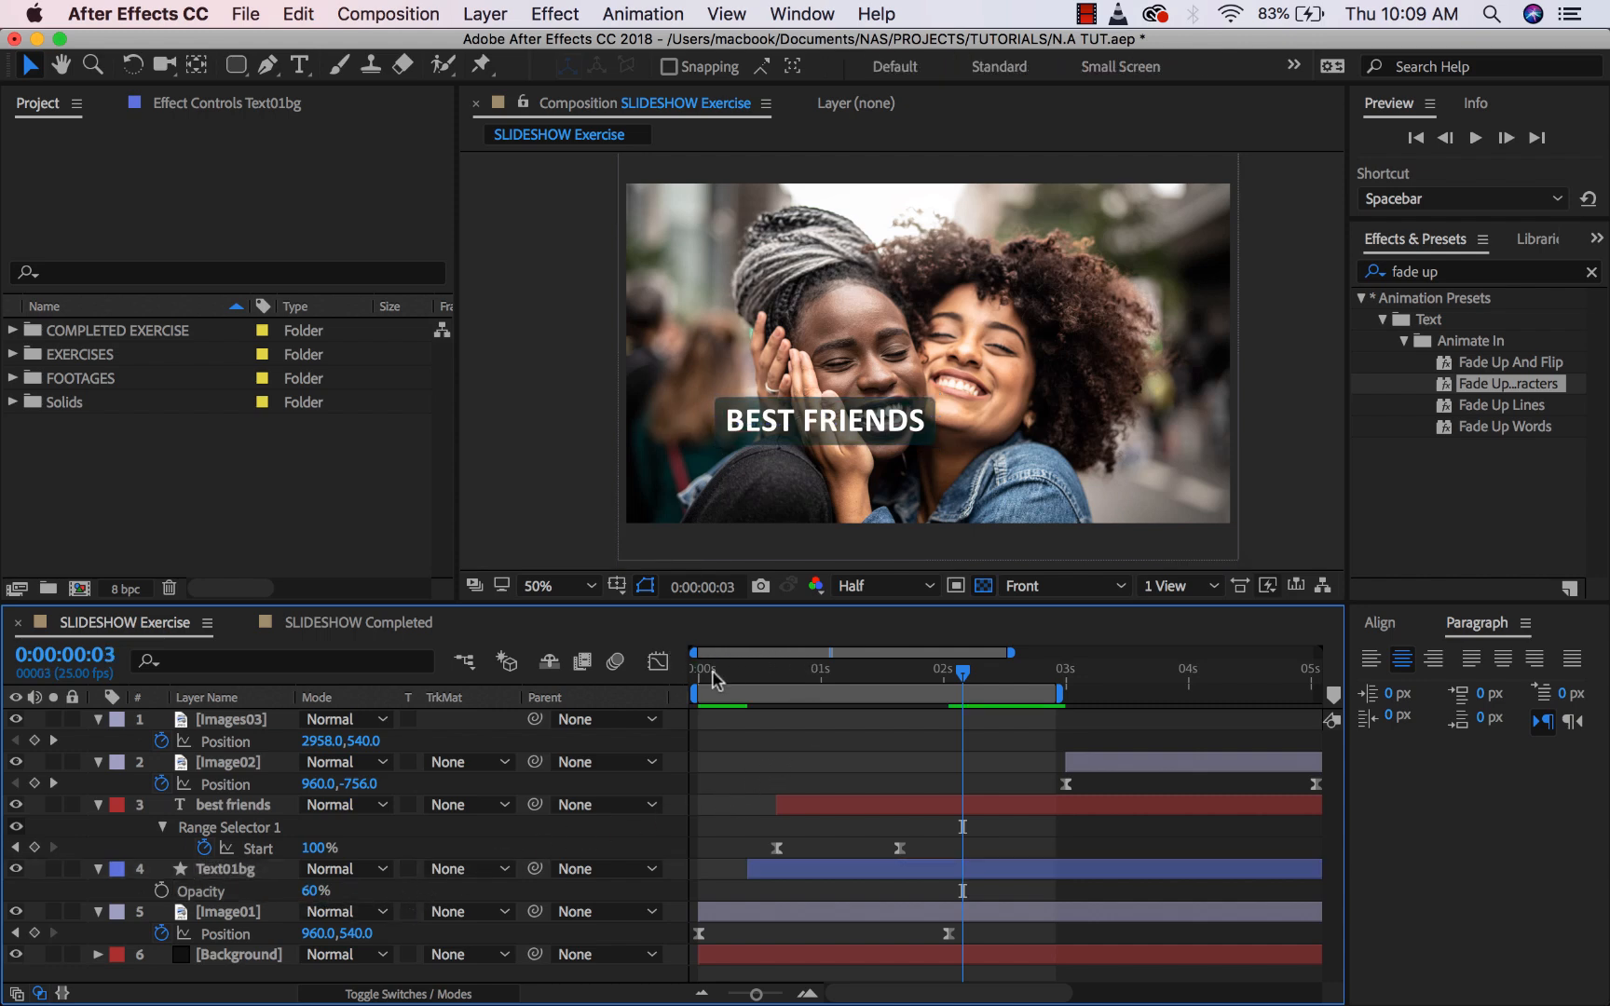
{"action": "left_click_drag", "start_coordinate": [713, 672], "coordinate": [658, 677]}
{"action": "key", "text": "space"}
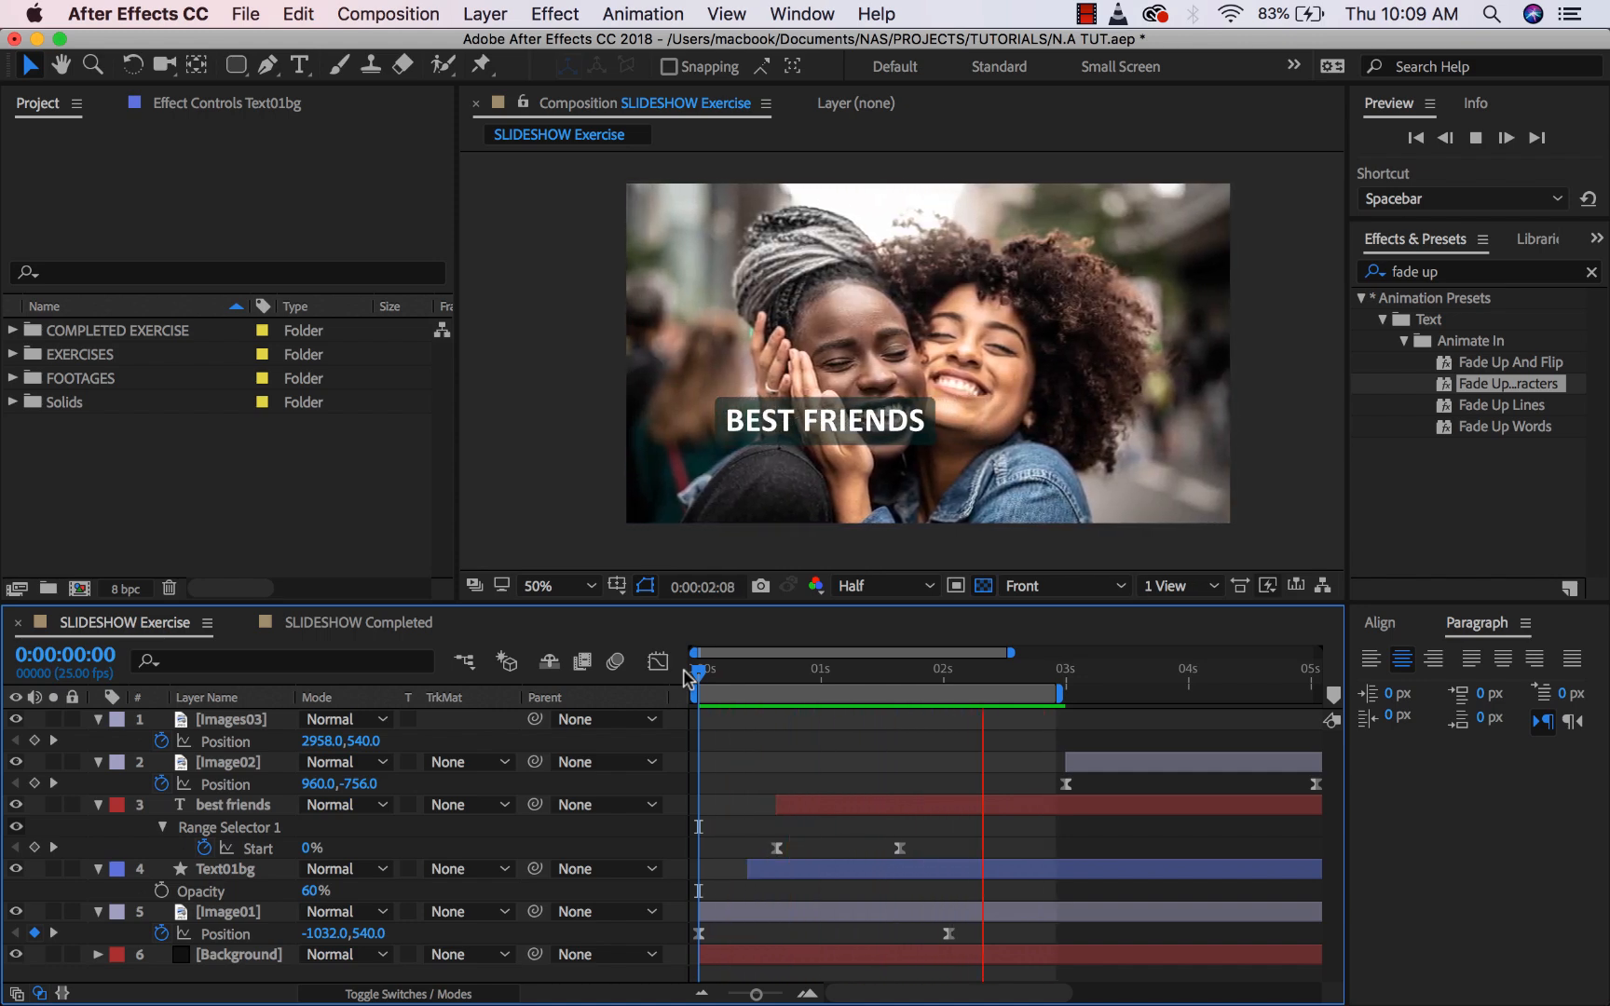
{"action": "left_click_drag", "start_coordinate": [694, 673], "coordinate": [840, 670]}
{"action": "left_click", "coordinate": [270, 807]}
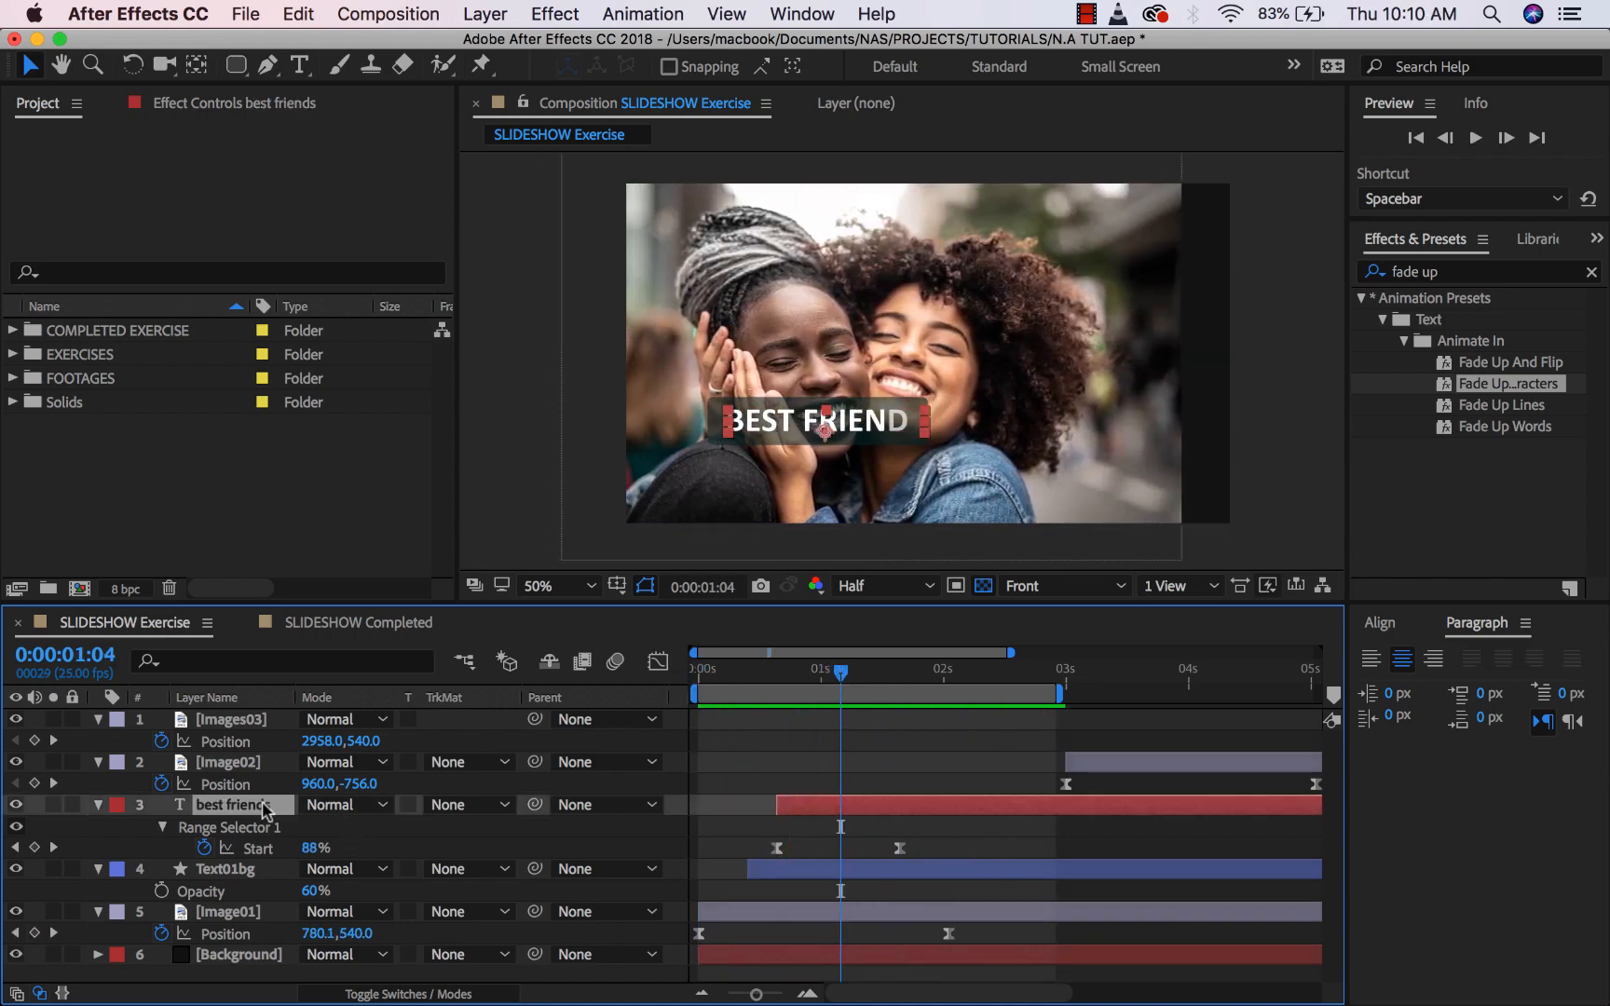
{"action": "key", "text": "super+shift+a"}
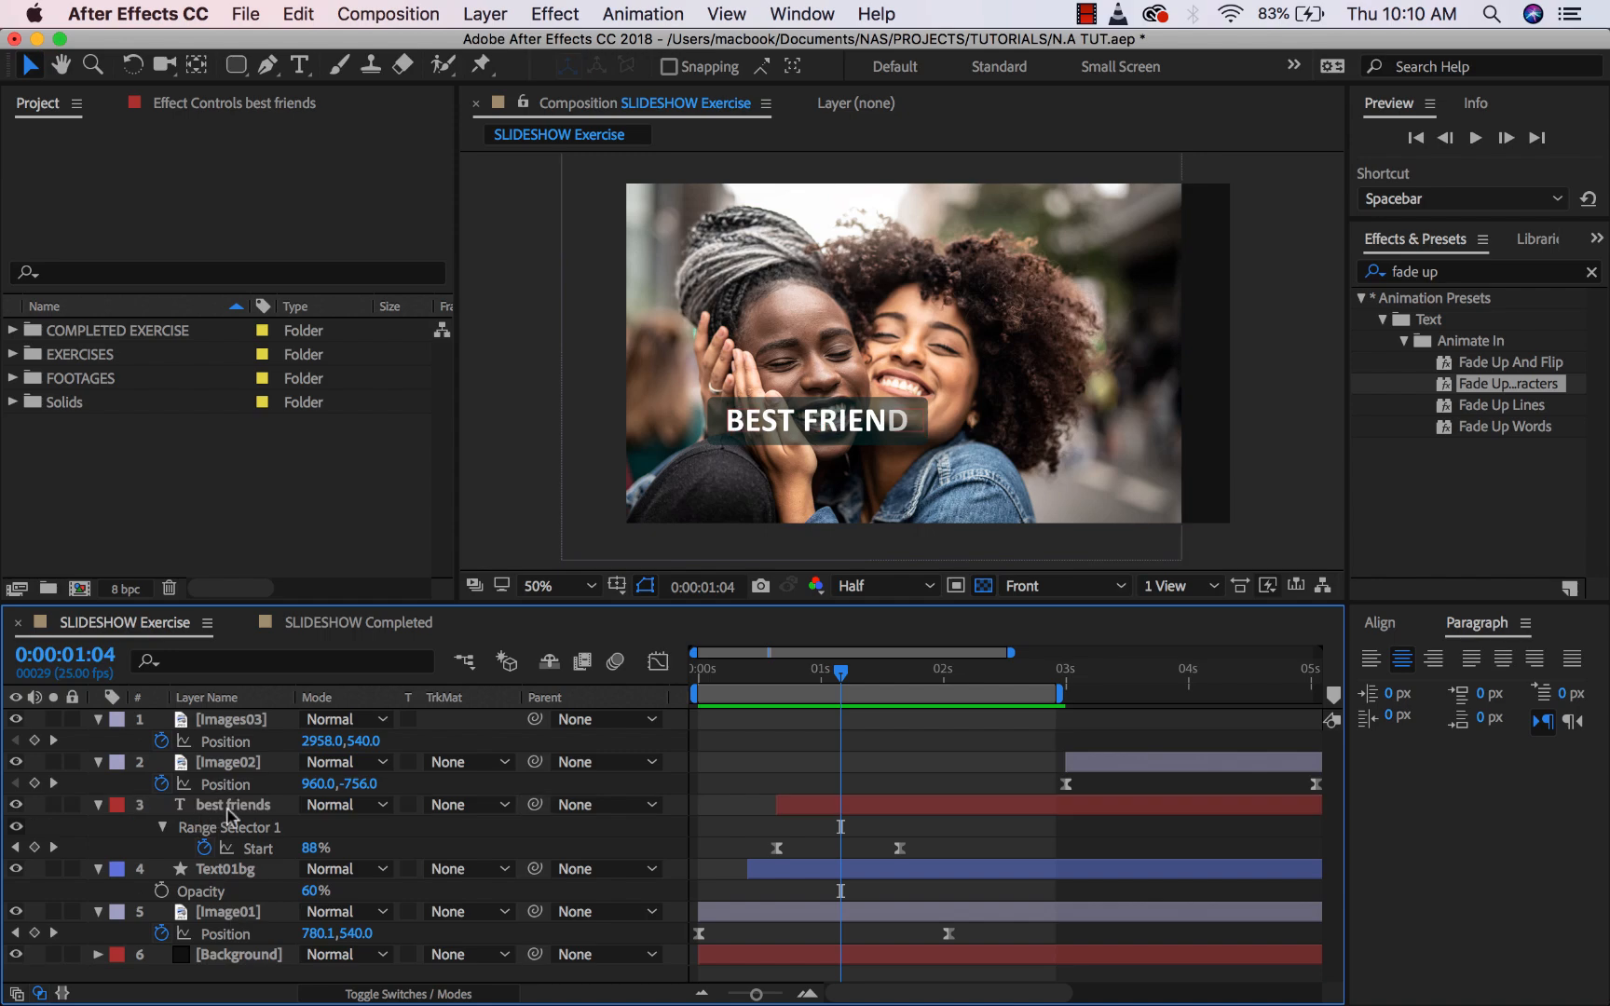
Collapse the revealed properties of the best friends, Text01bg and Image01 layers.
{"action": "left_click", "coordinate": [228, 808]}
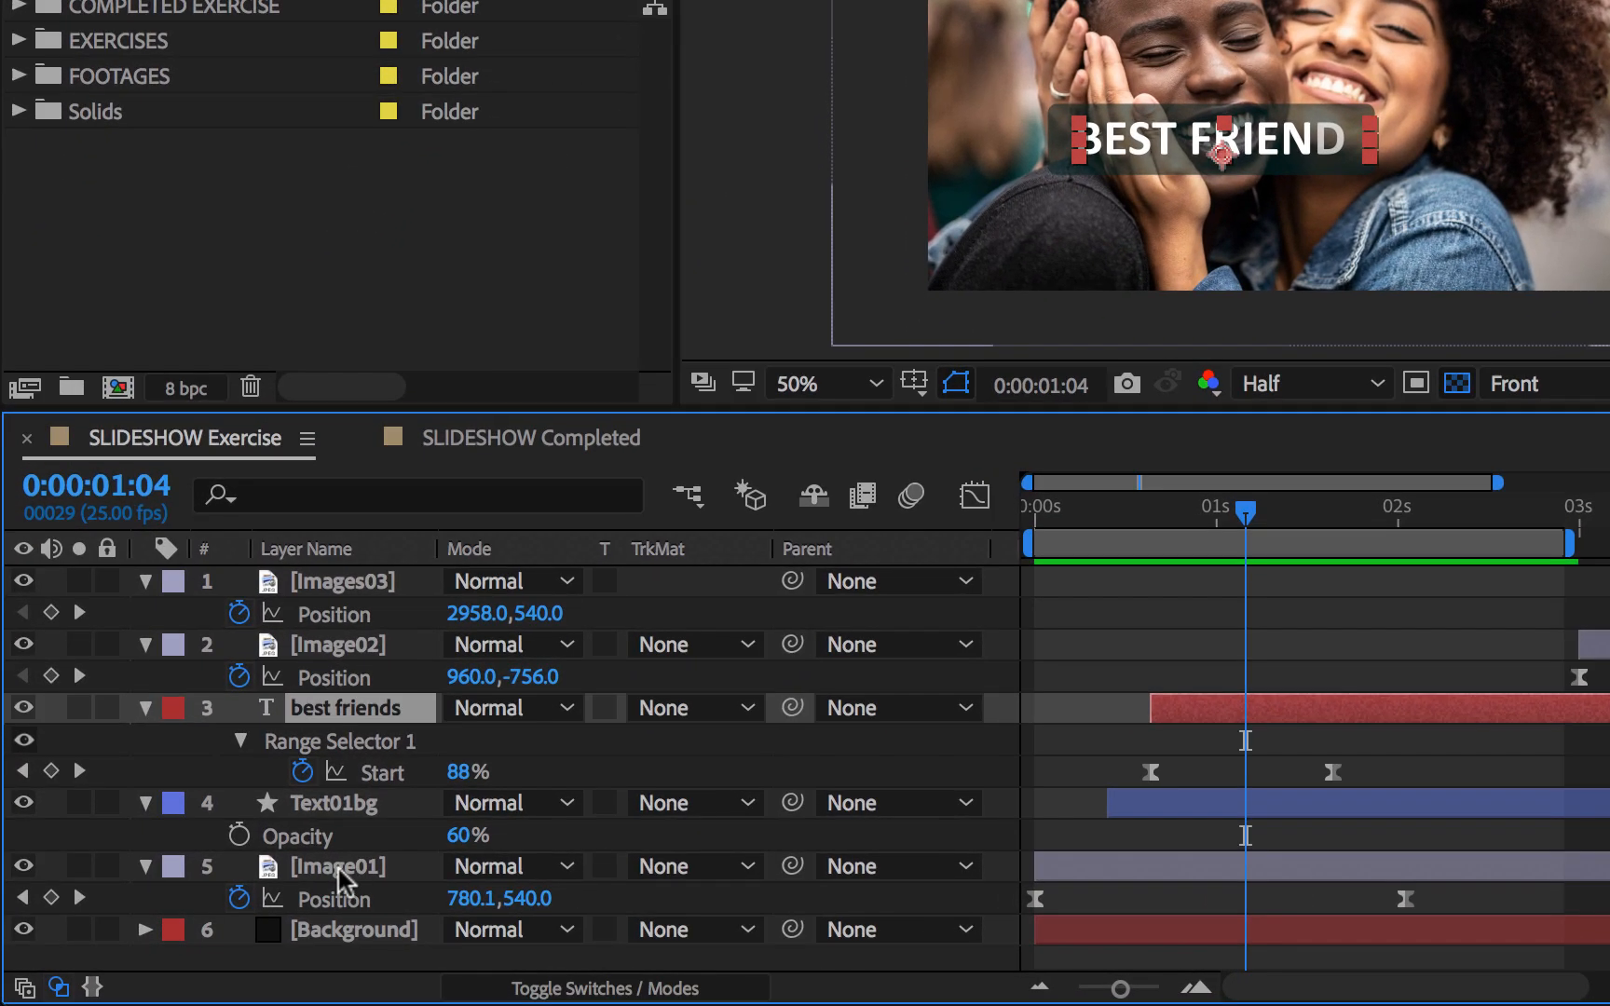
{"action": "left_click", "coordinate": [228, 913], "text": "shift"}
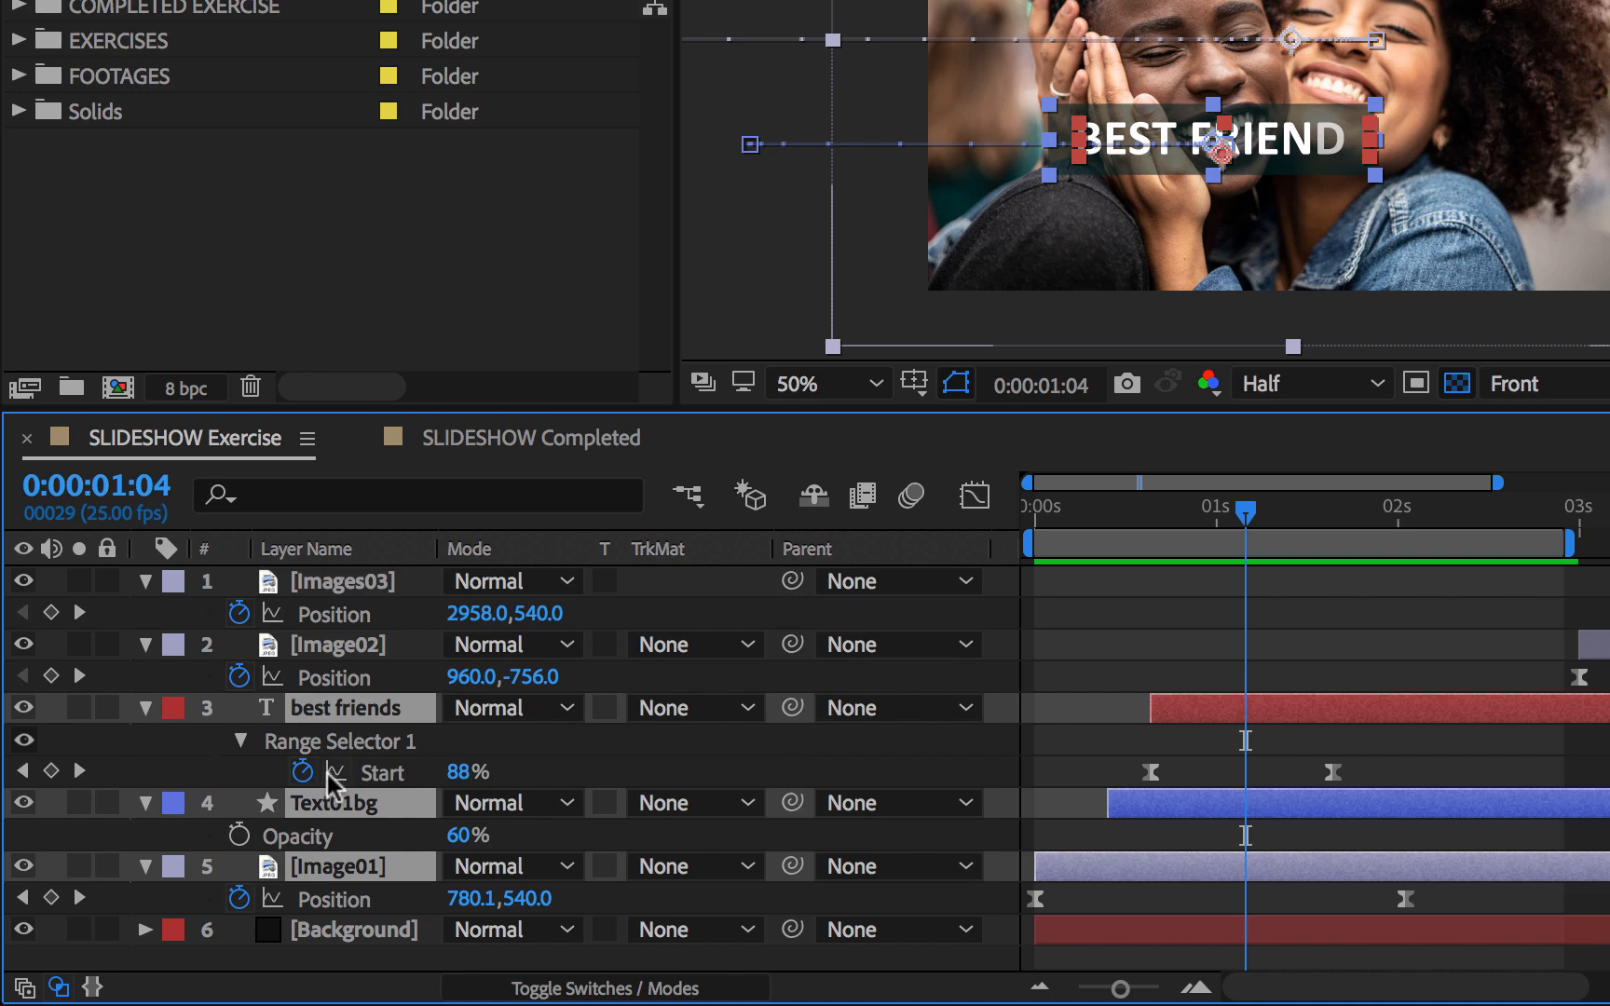
{"action": "key", "text": "u"}
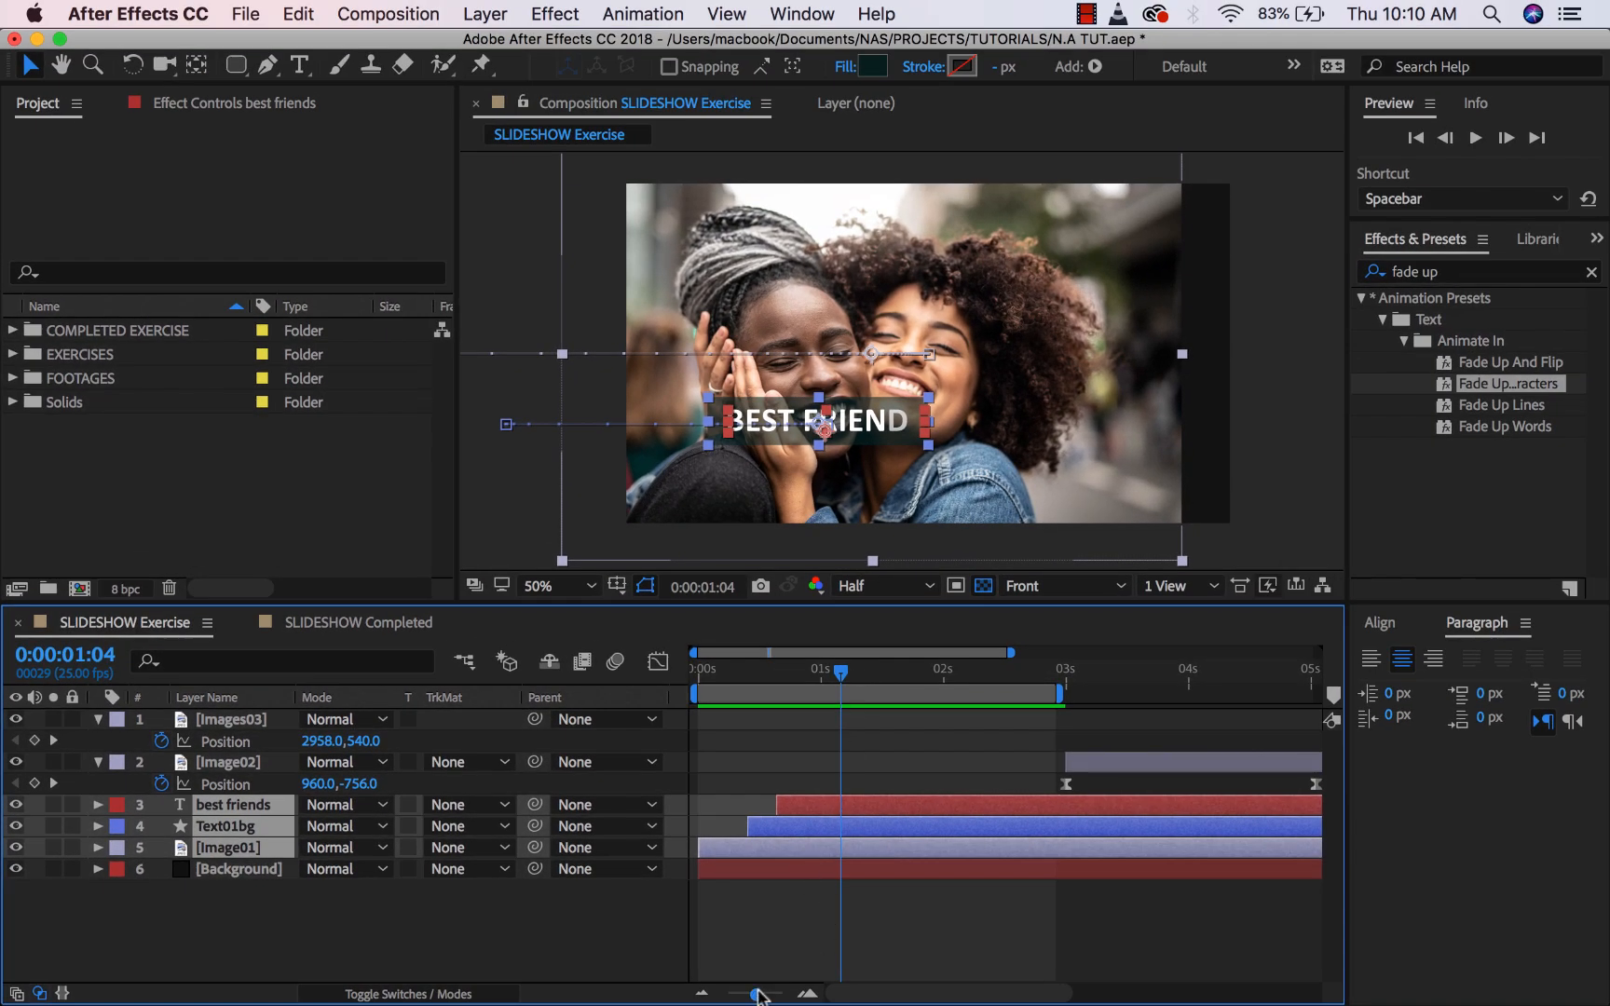
Extend the work area to the end of the composition and preview the slideshow from the beginning.
{"action": "left_click_drag", "start_coordinate": [757, 995], "coordinate": [736, 997]}
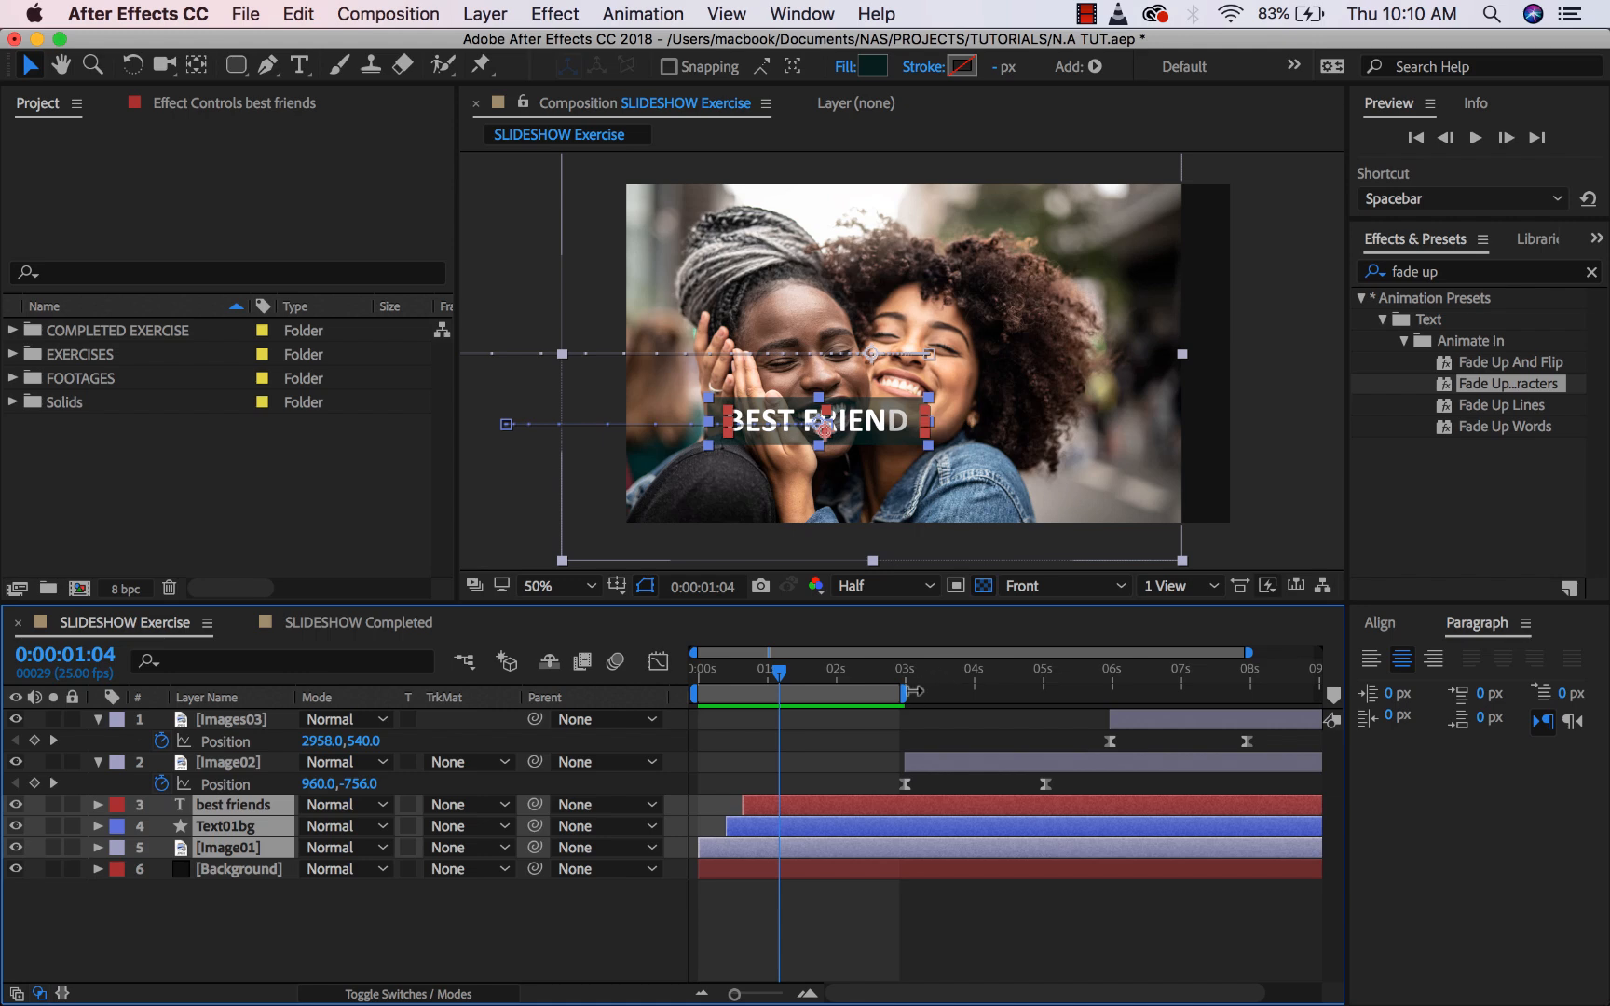
{"action": "left_click_drag", "start_coordinate": [904, 691], "coordinate": [1317, 690]}
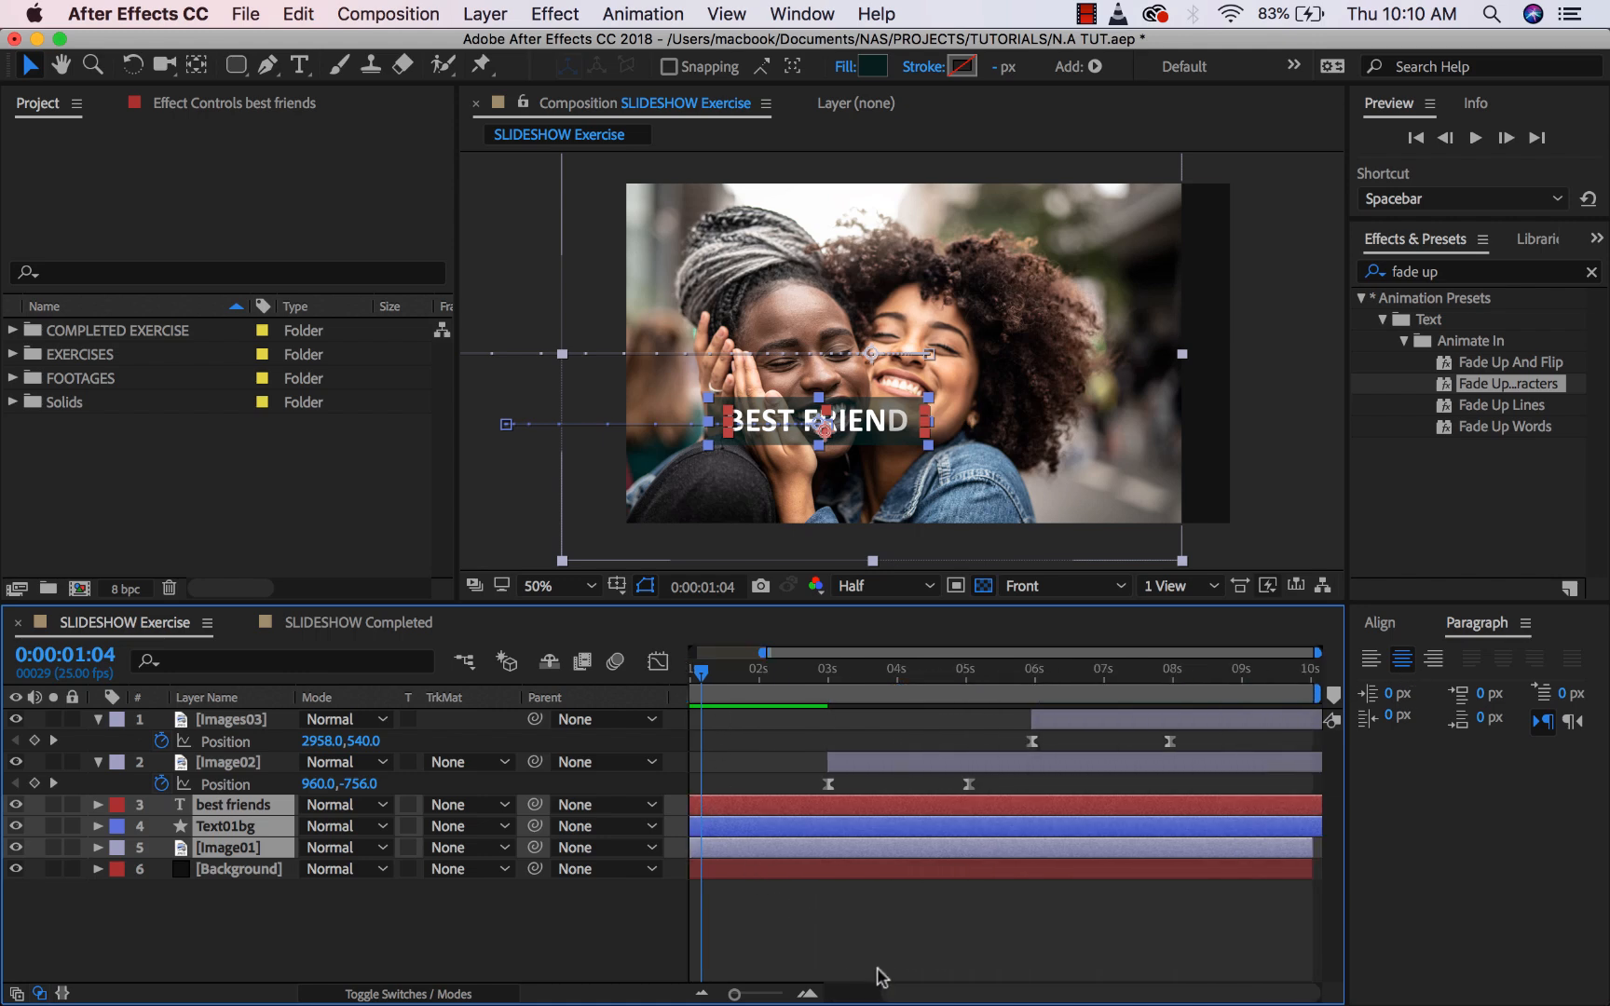
{"action": "left_click_drag", "start_coordinate": [881, 993], "coordinate": [826, 994]}
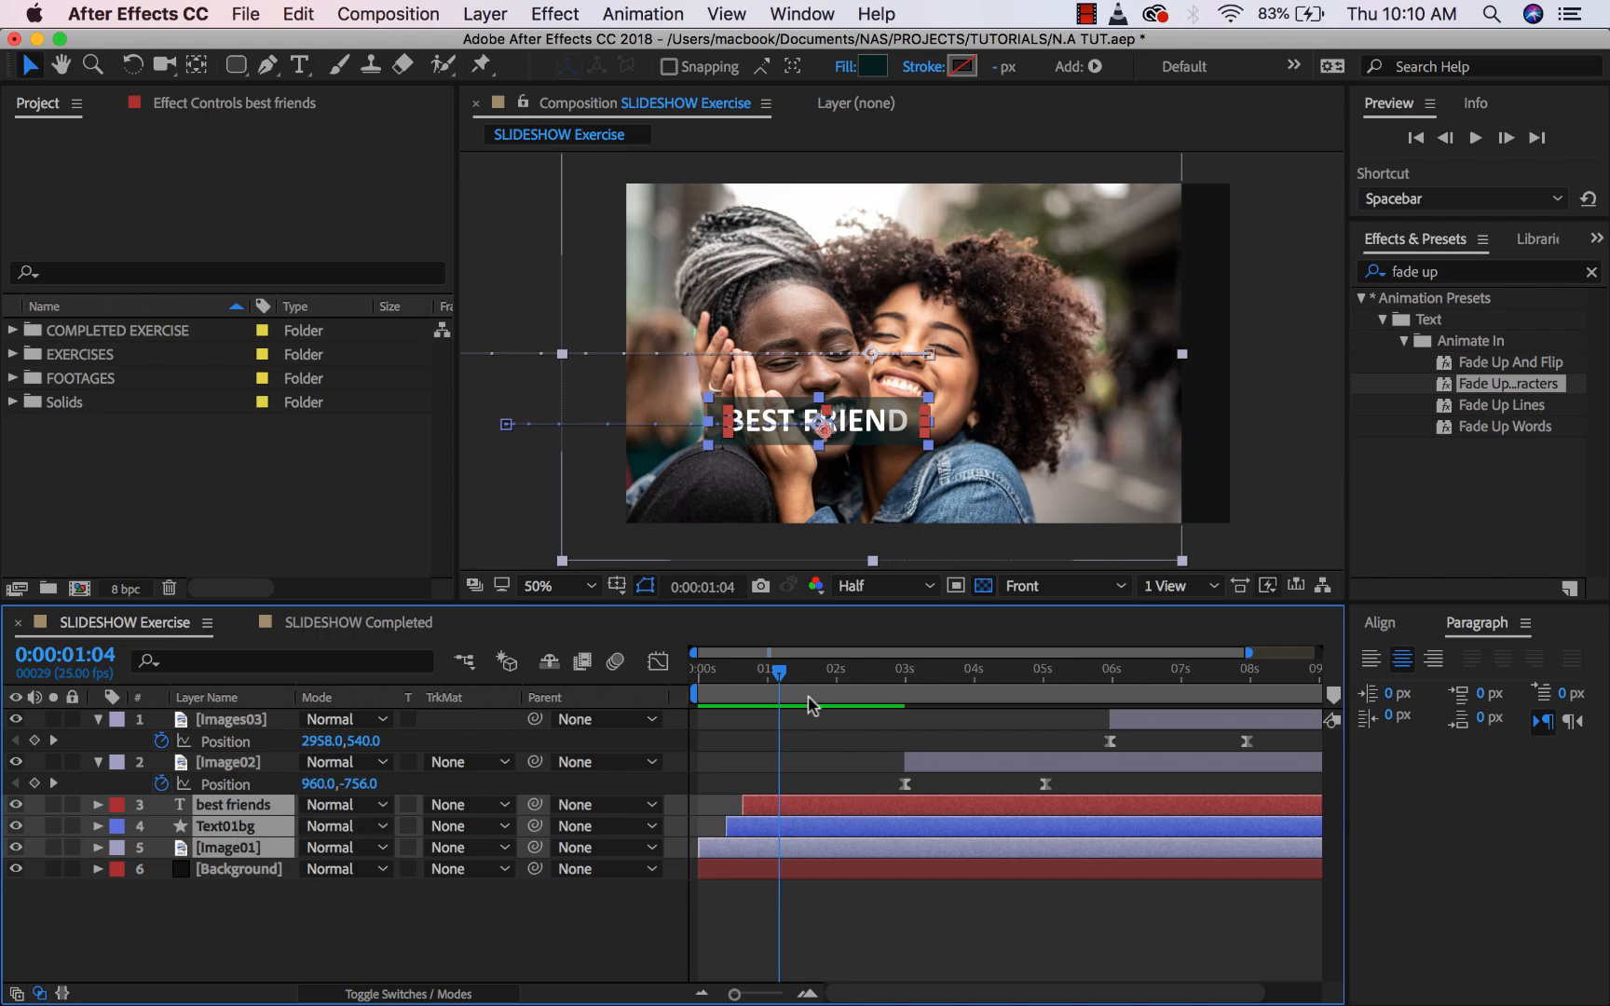
{"action": "left_click_drag", "start_coordinate": [781, 672], "coordinate": [999, 673]}
{"action": "key", "text": "Home"}
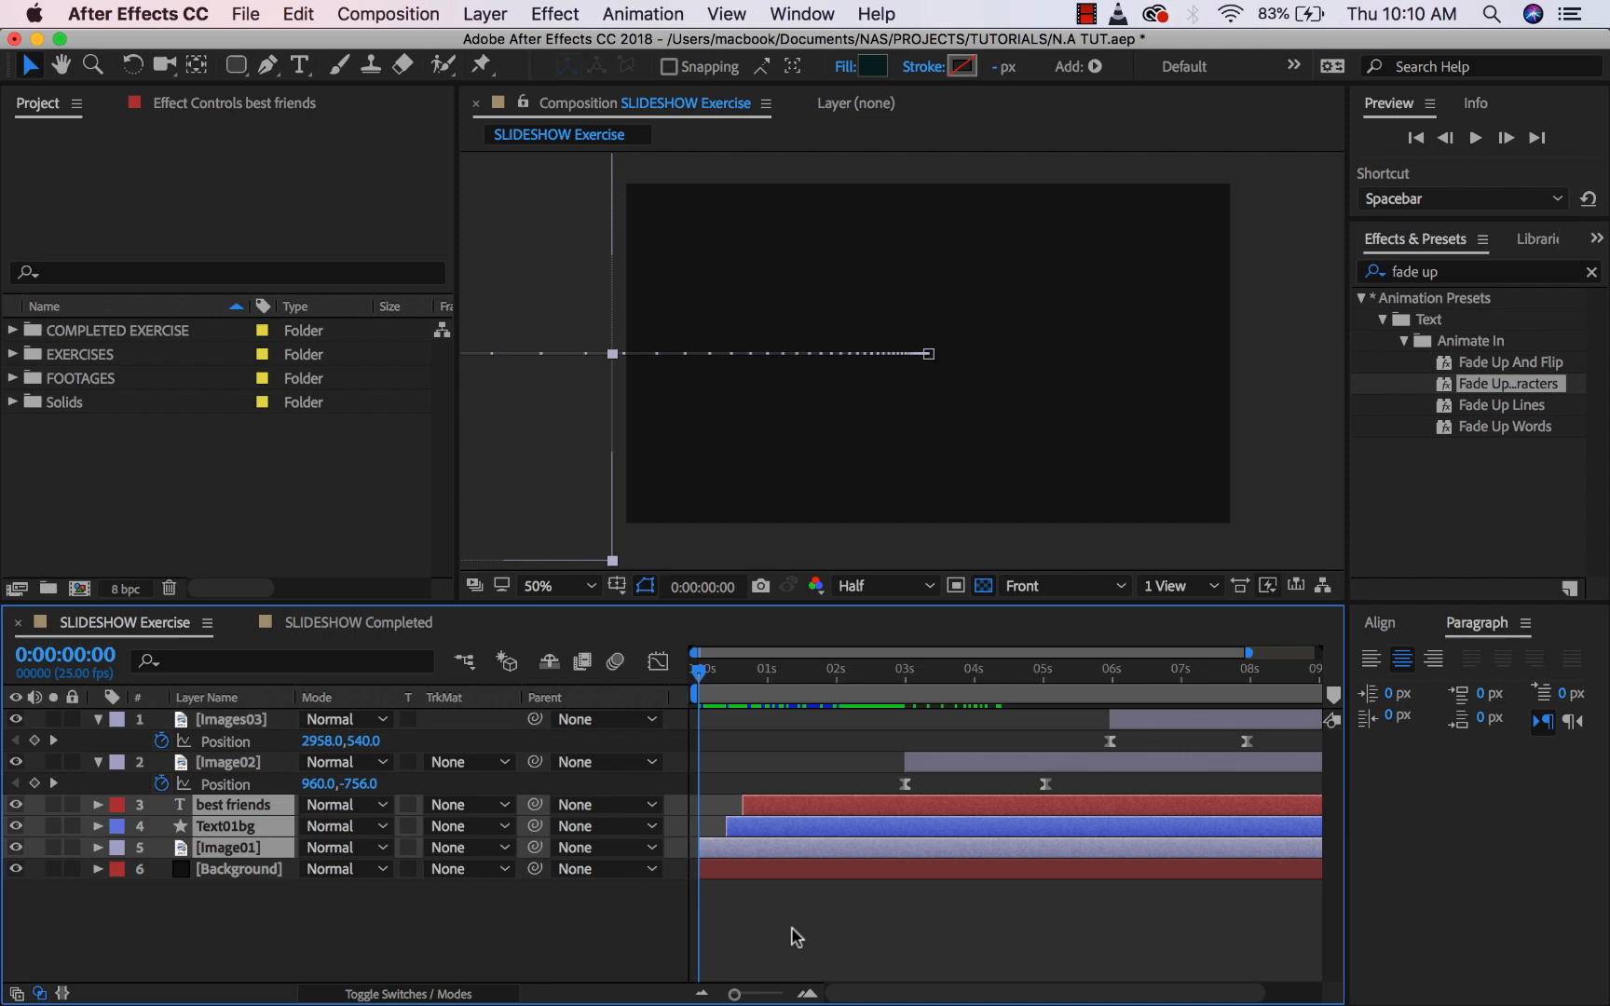
{"action": "key", "text": "space"}
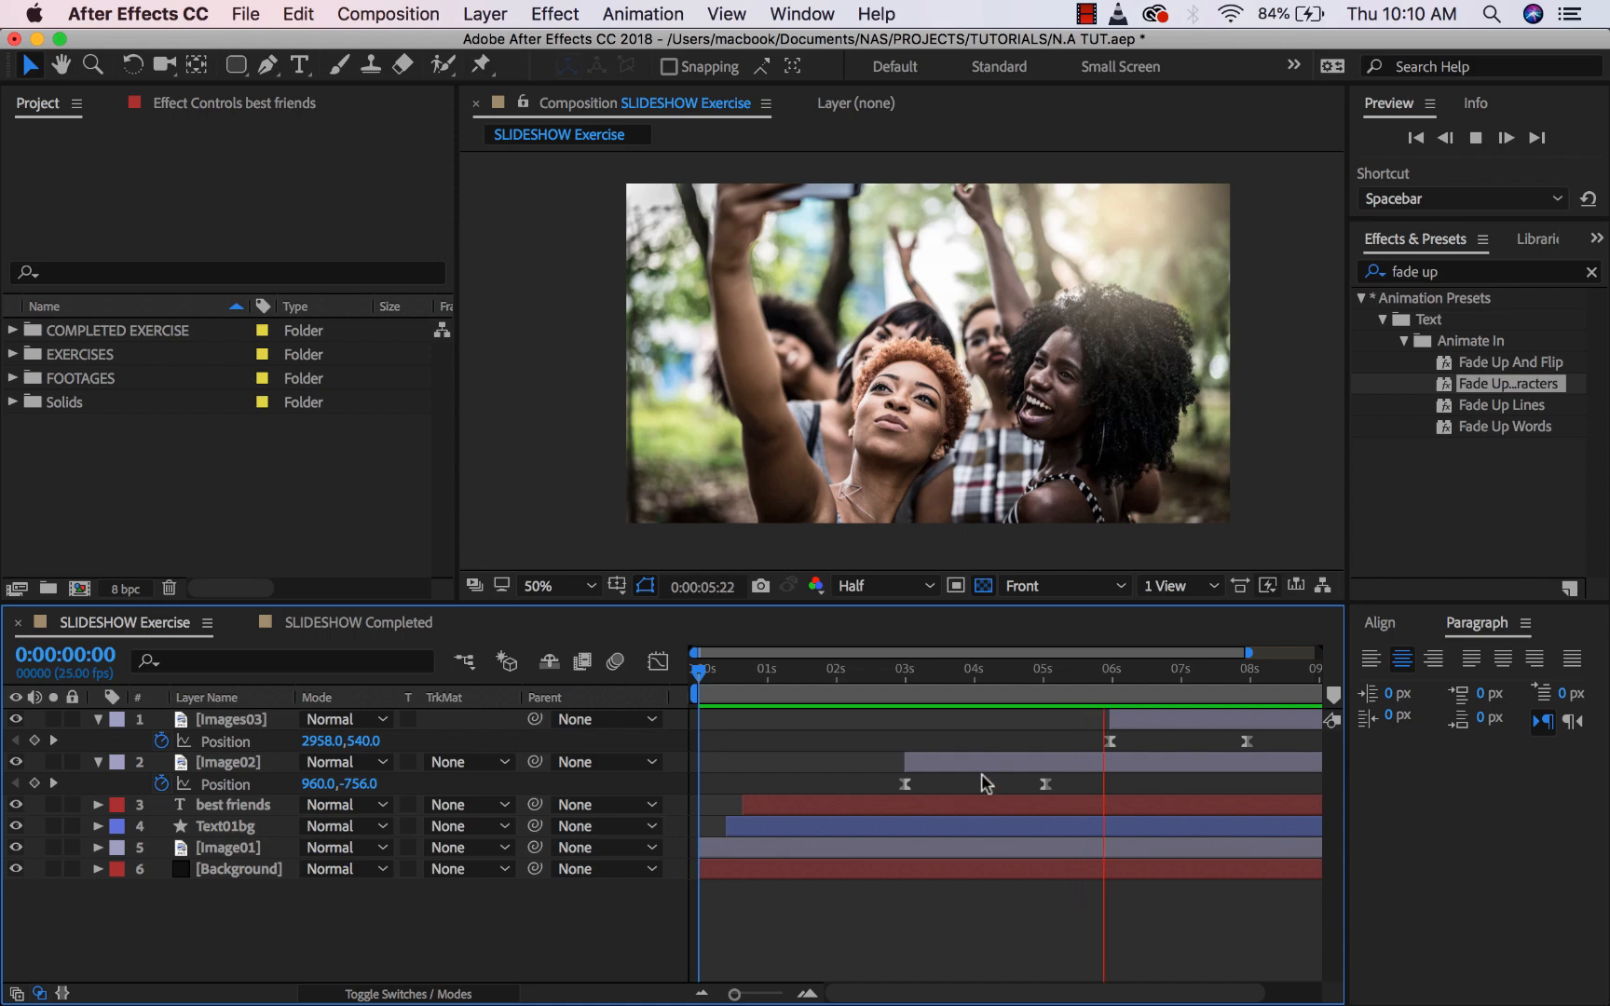
At 0:00:05:01, draw a circle as a new shape layer and place it over the lower-right part of the Image02 photo.
{"action": "left_click", "coordinate": [1000, 679]}
{"action": "left_click_drag", "start_coordinate": [1000, 687], "coordinate": [1047, 679]}
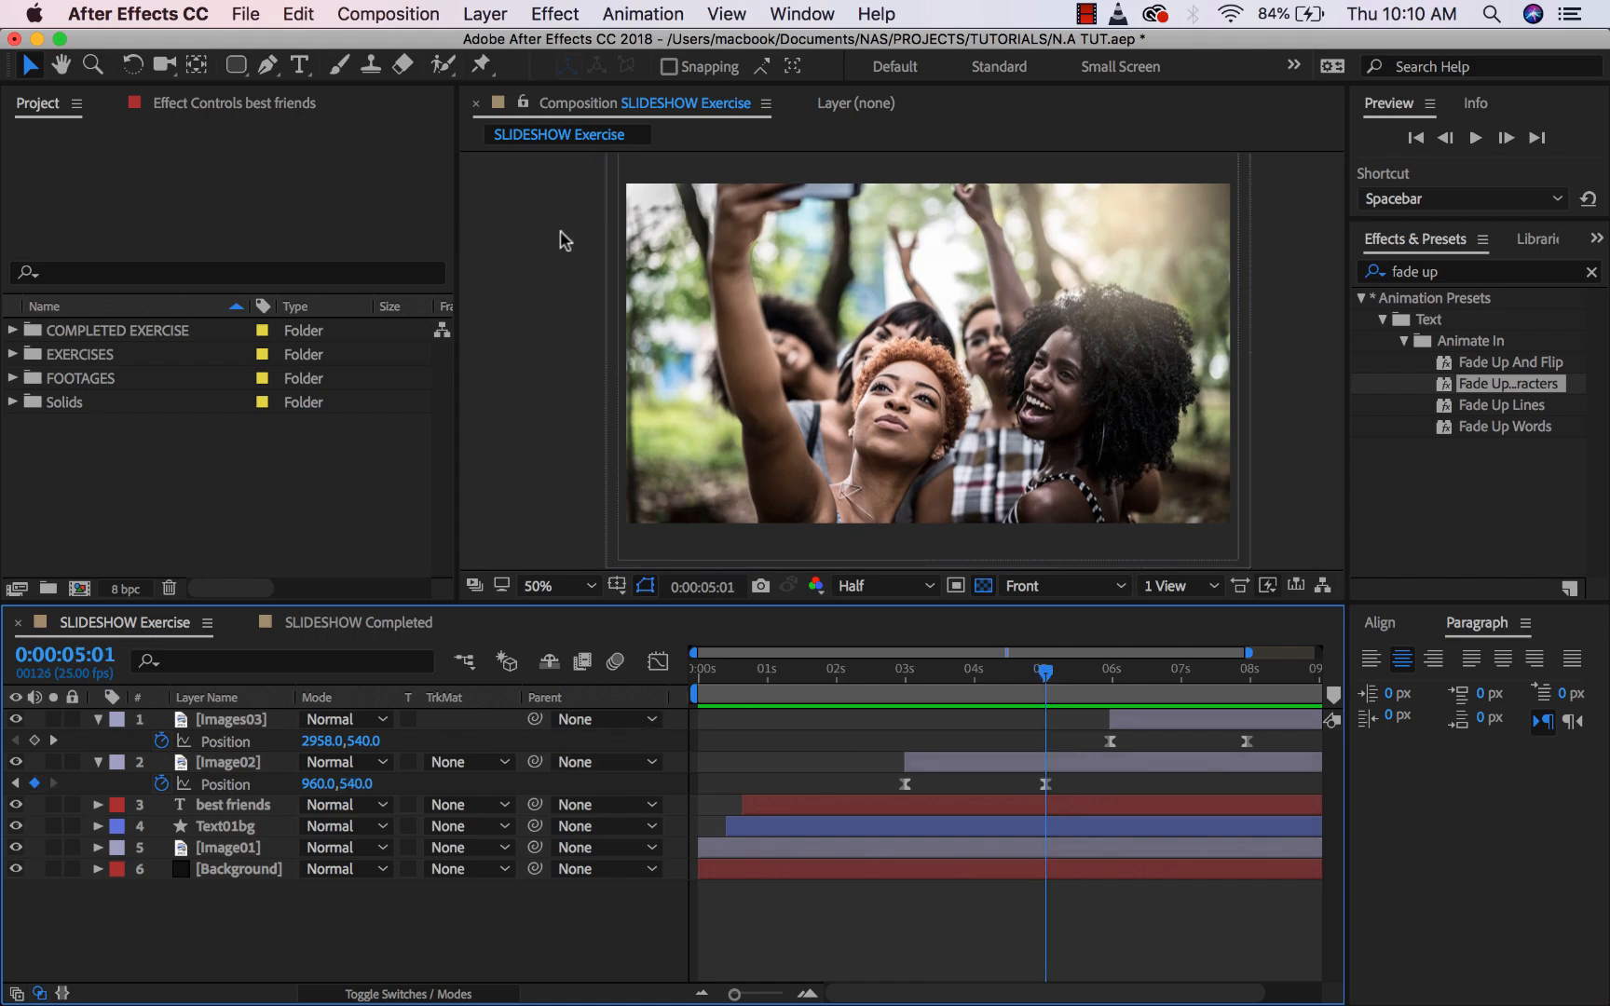
{"action": "left_click_drag", "start_coordinate": [235, 64], "coordinate": [294, 114]}
{"action": "left_click_drag", "start_coordinate": [773, 283], "coordinate": [925, 435]}
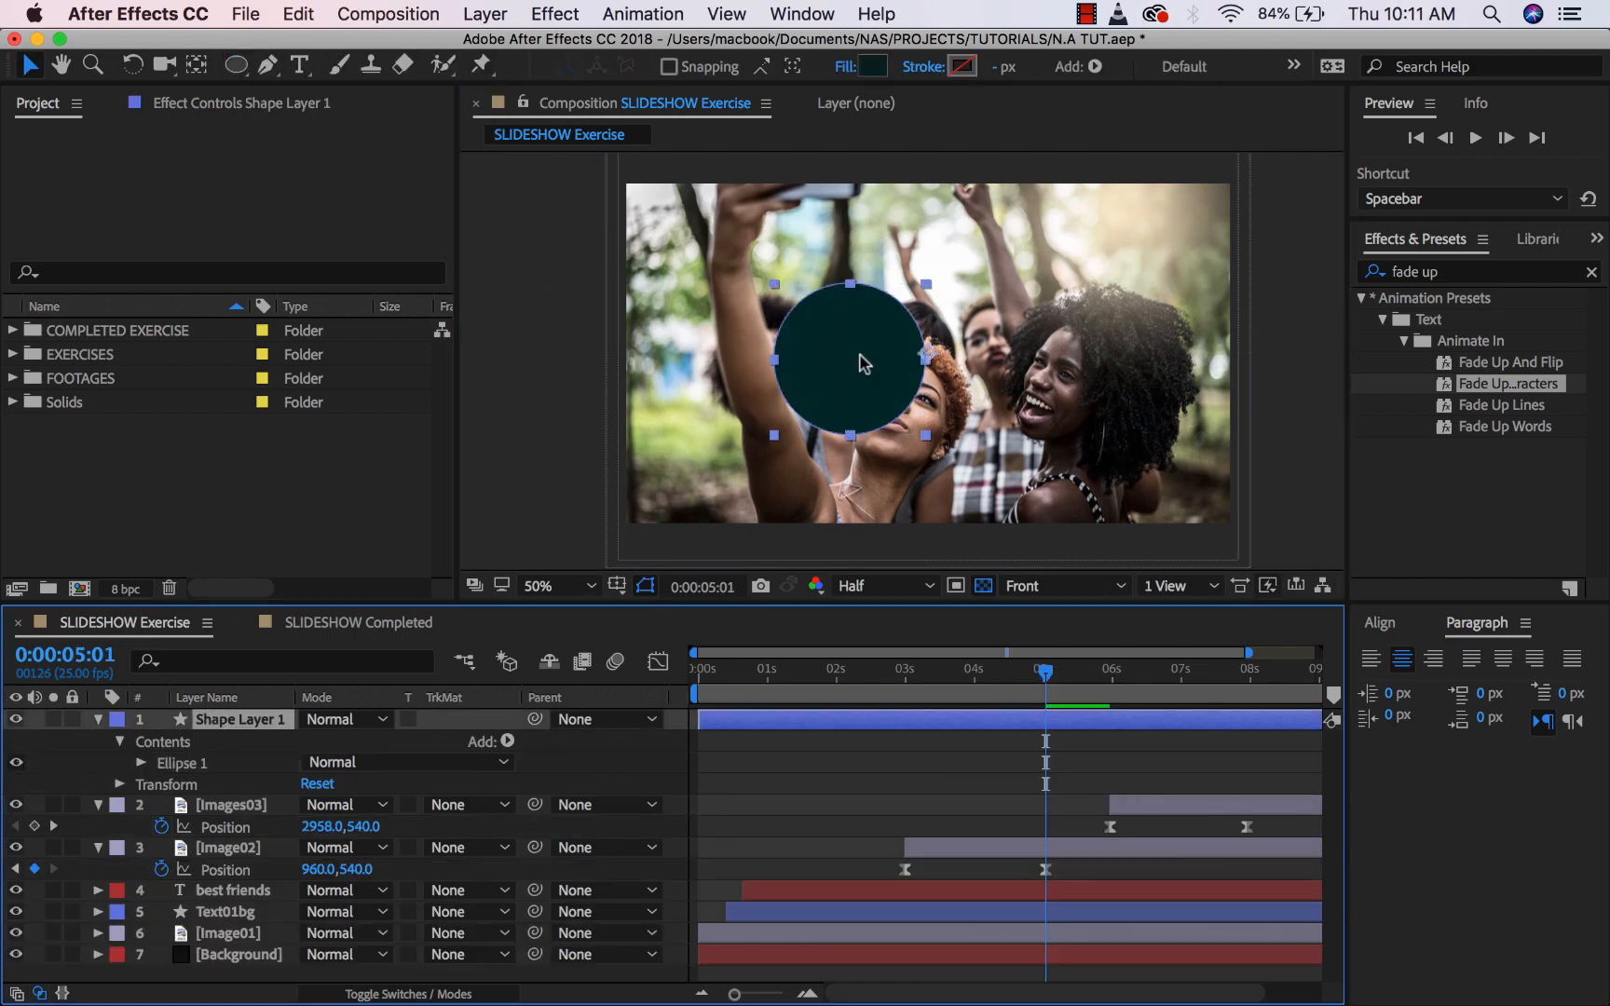
{"action": "left_click_drag", "start_coordinate": [862, 364], "coordinate": [1107, 439]}
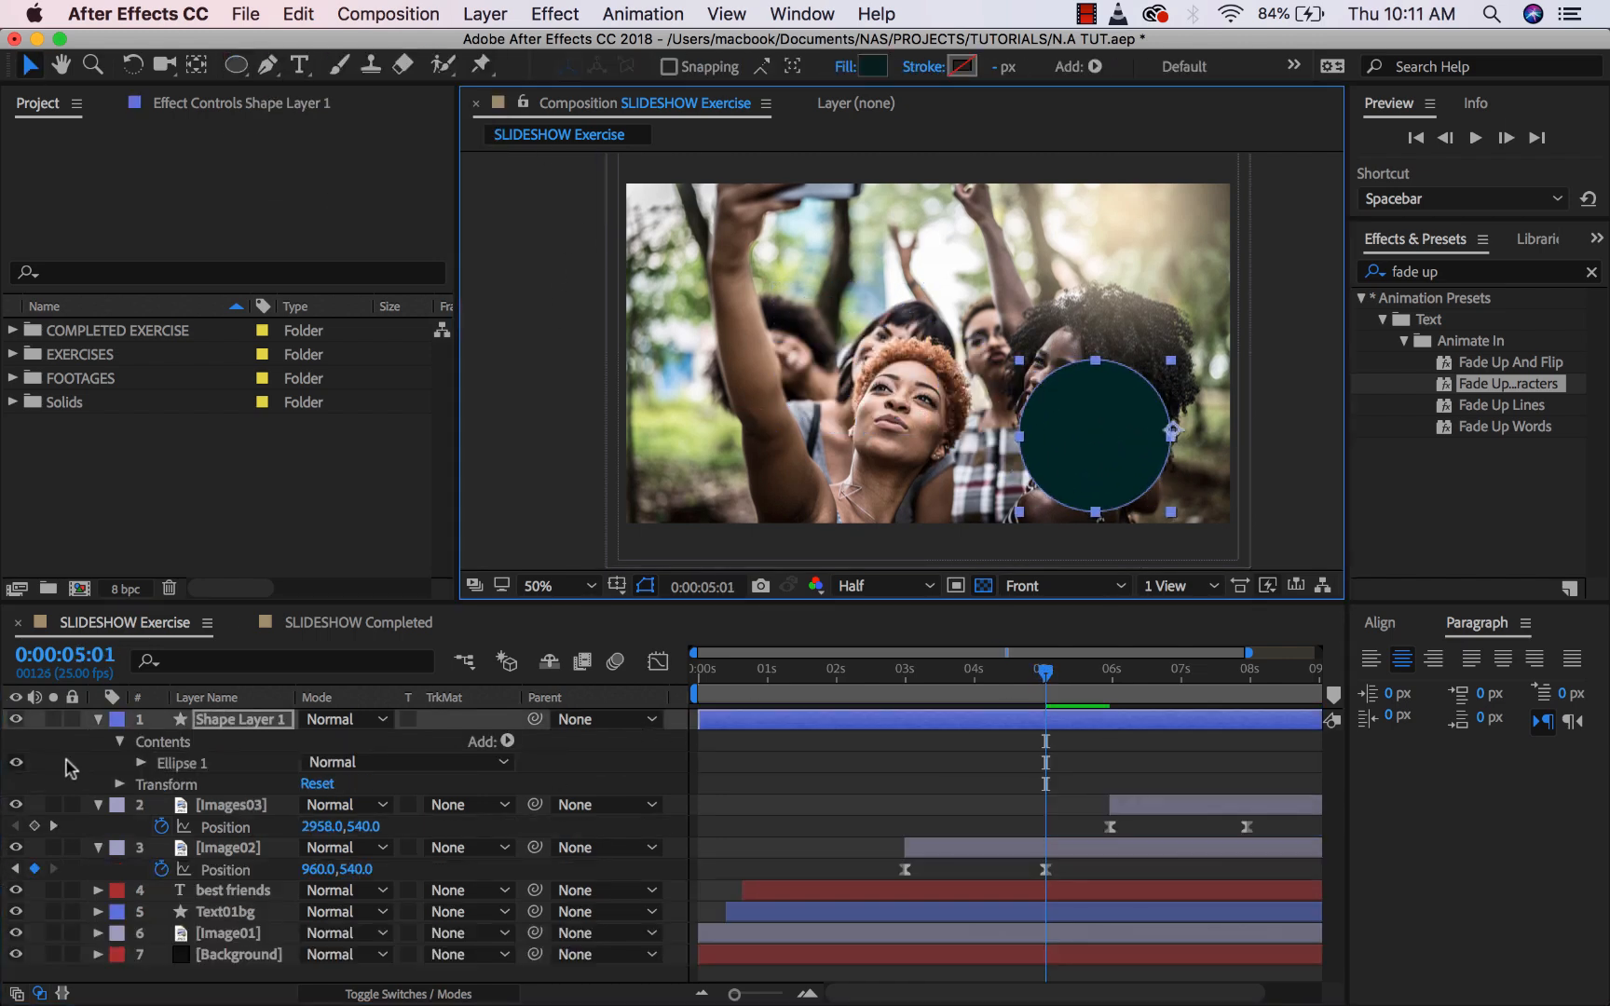
{"action": "left_click", "coordinate": [67, 760]}
Duplicate the best friends text layer and move the copy to the top of the layer stack.
{"action": "left_click", "coordinate": [224, 892]}
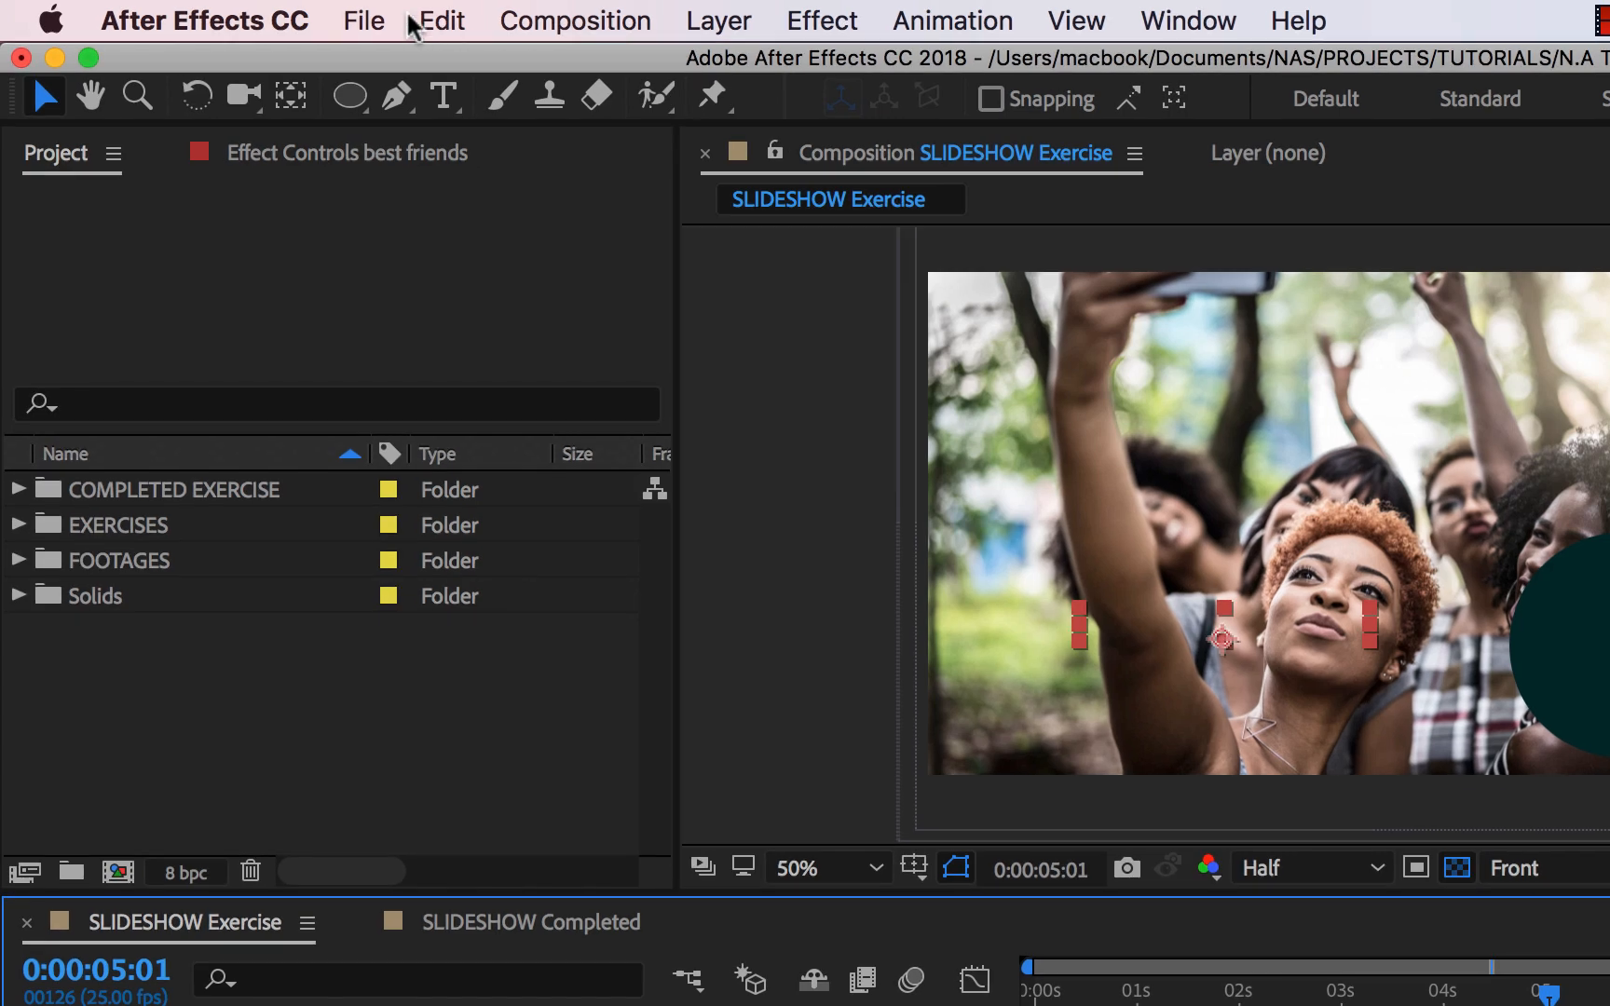
{"action": "left_click", "coordinate": [424, 20]}
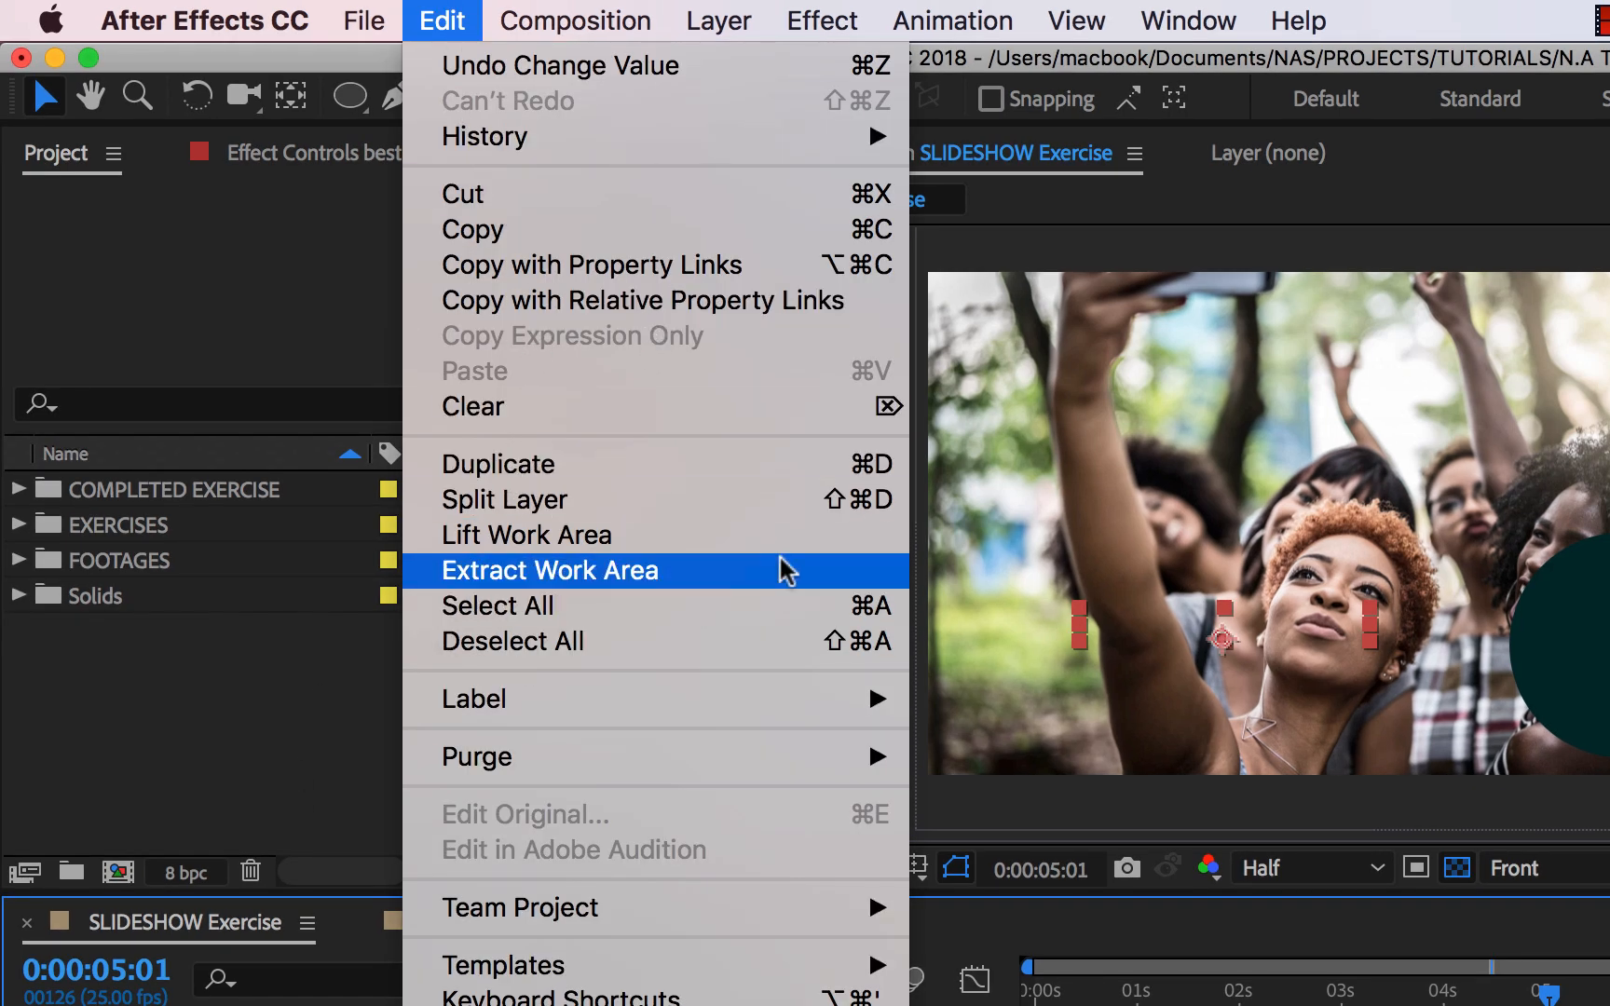
{"action": "left_click", "coordinate": [172, 984]}
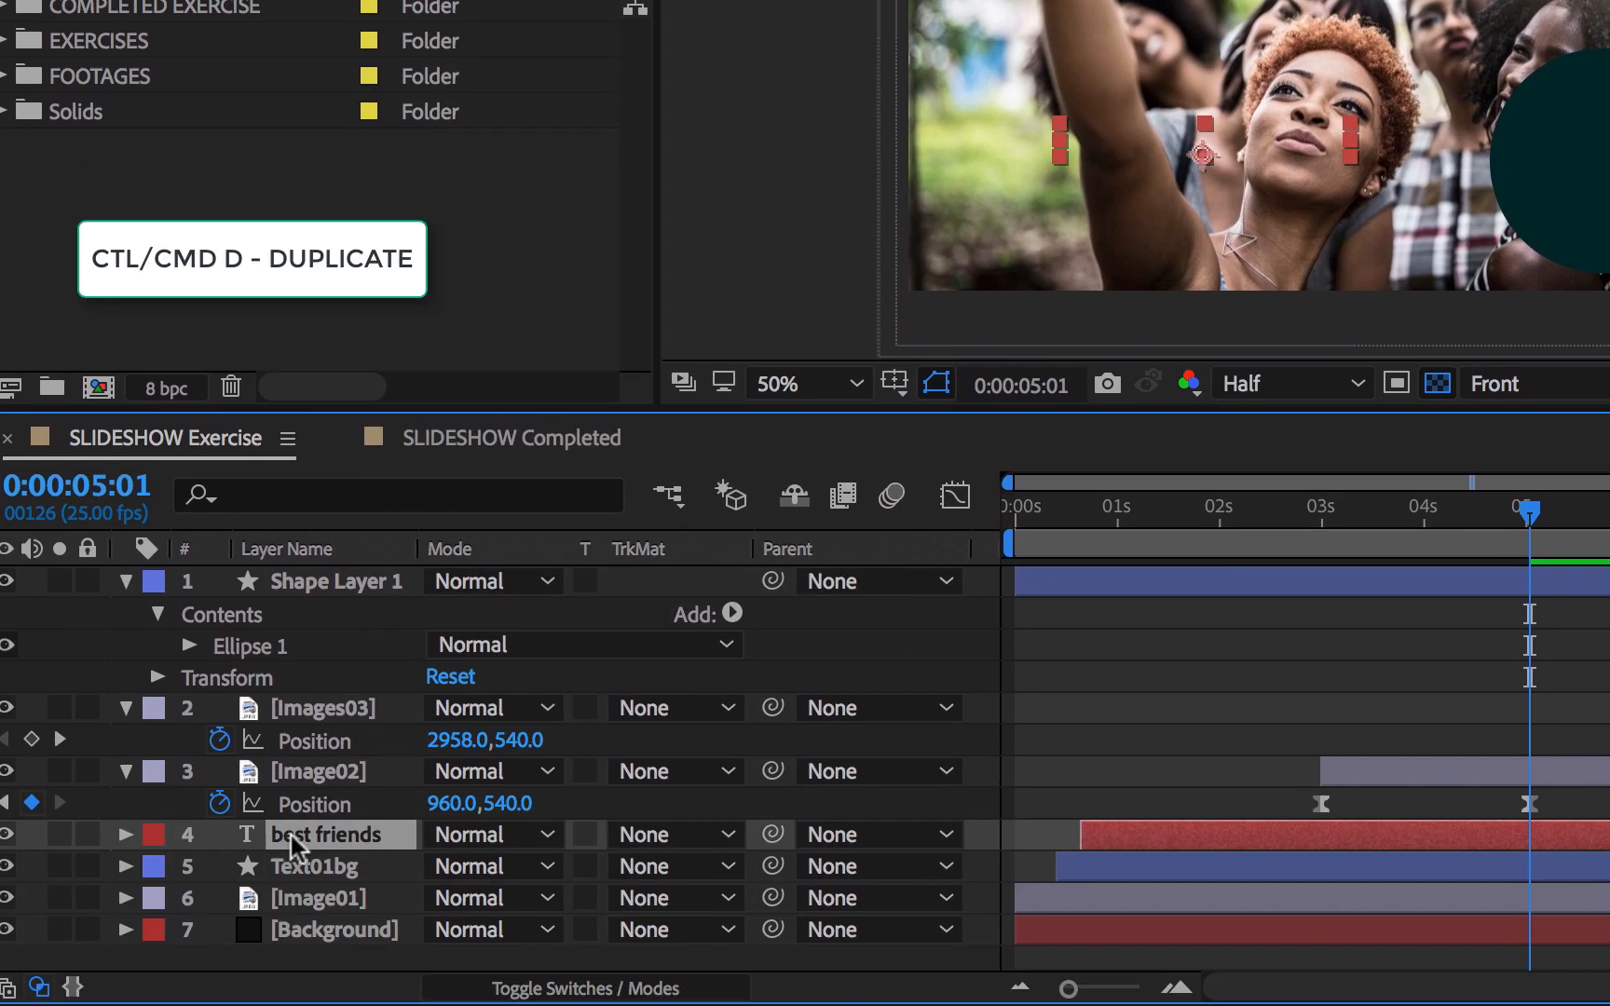
{"action": "key", "text": "super+d"}
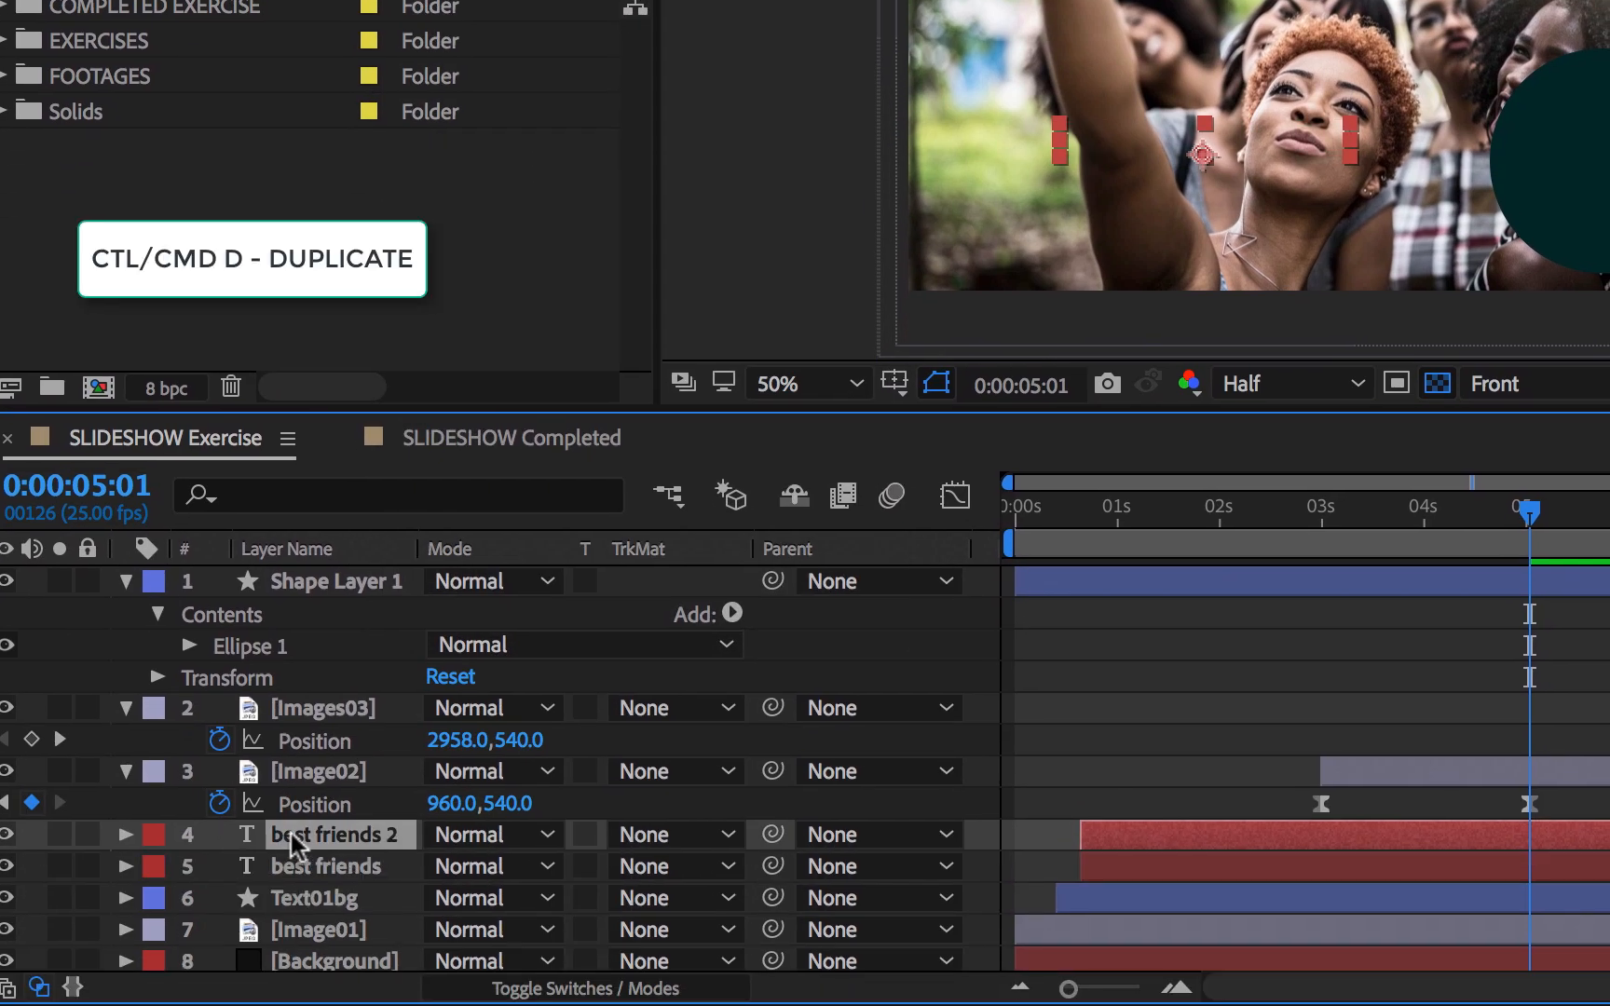
{"action": "left_click_drag", "start_coordinate": [335, 830], "coordinate": [324, 575]}
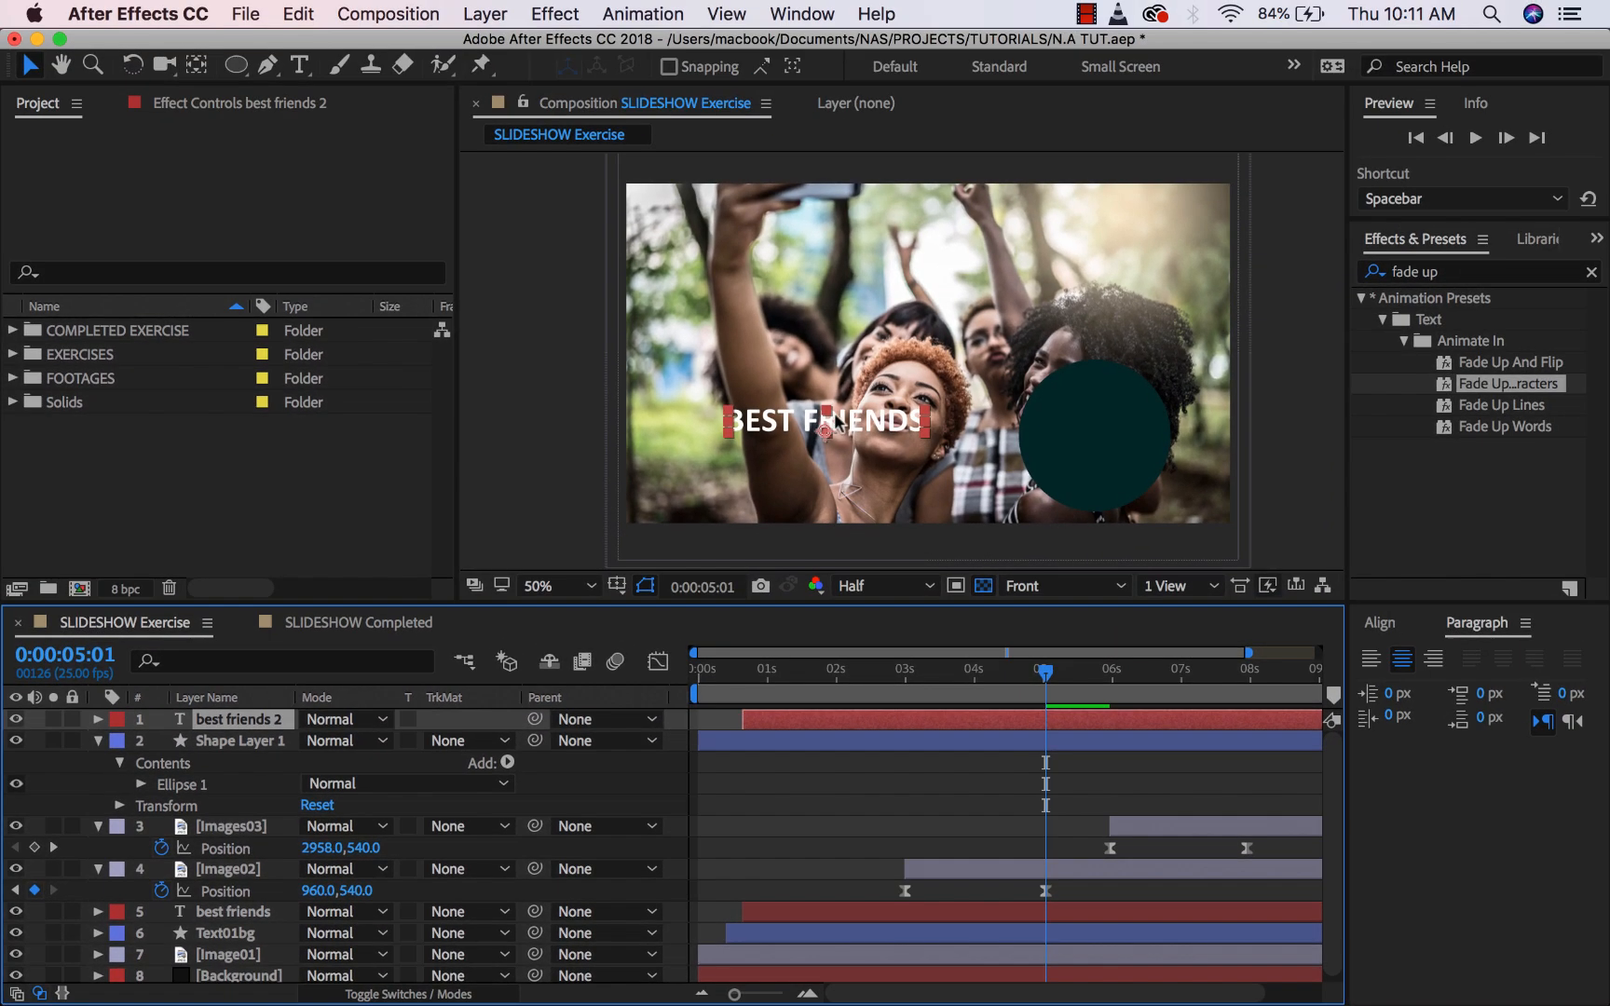
Move the duplicated title onto the circle, change its text to "selfies" and center it there.
{"action": "left_click_drag", "start_coordinate": [822, 431], "coordinate": [1107, 432]}
{"action": "double_click", "coordinate": [1086, 438]}
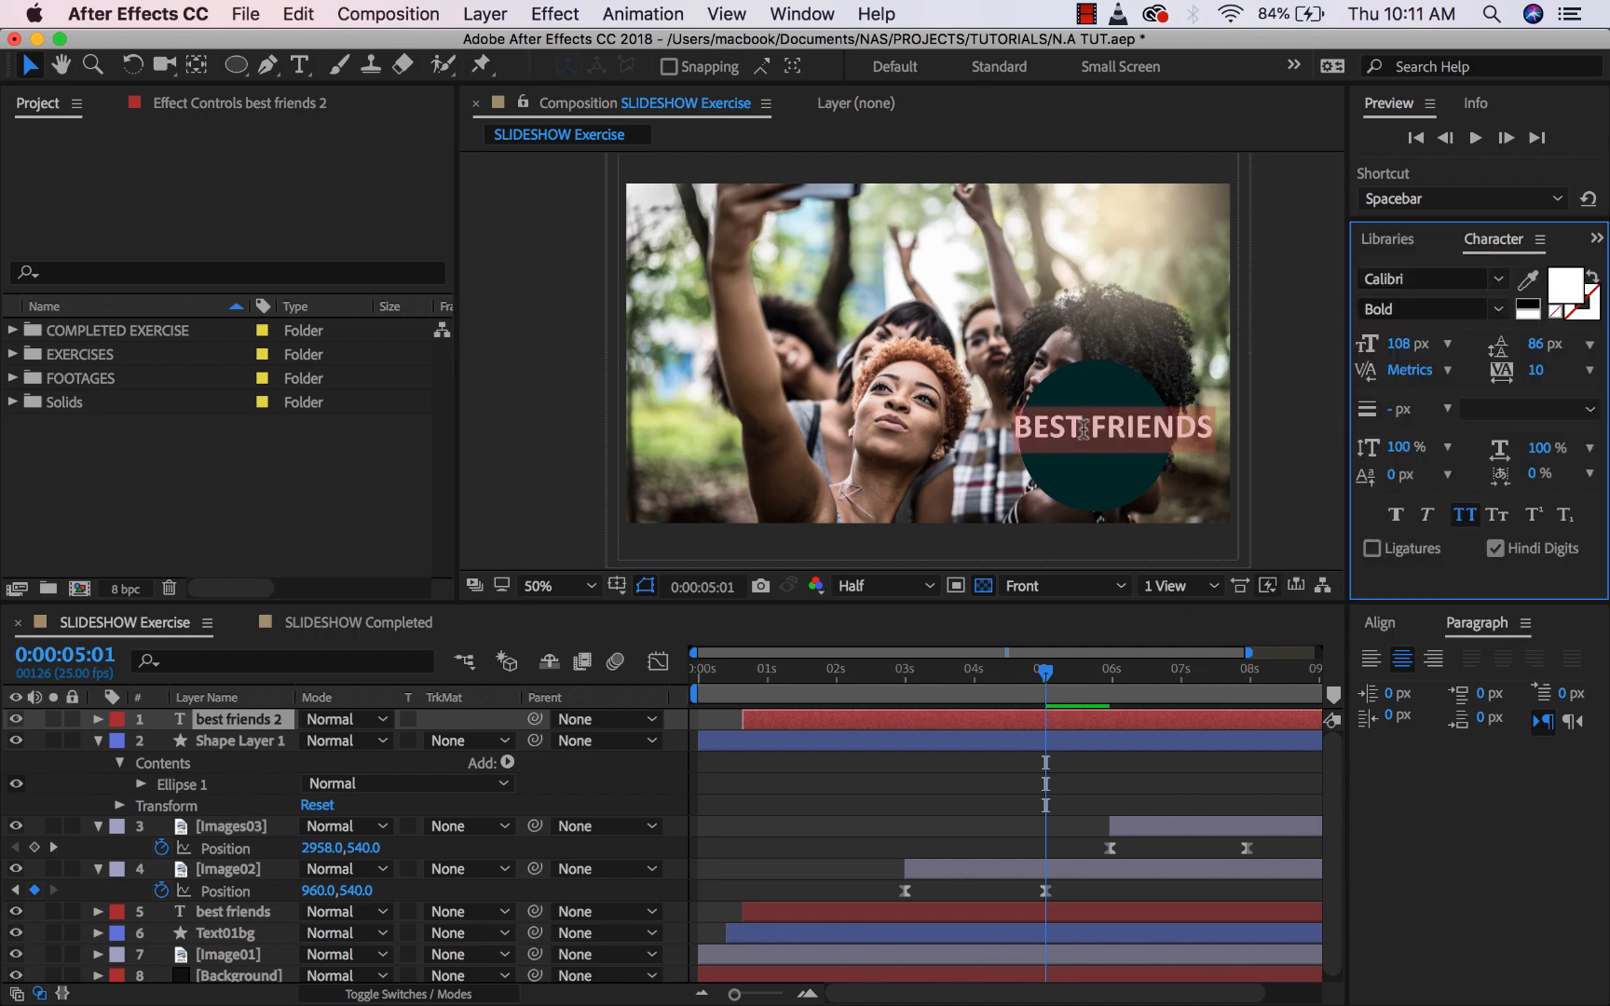
{"action": "key", "text": "BackSpace"}
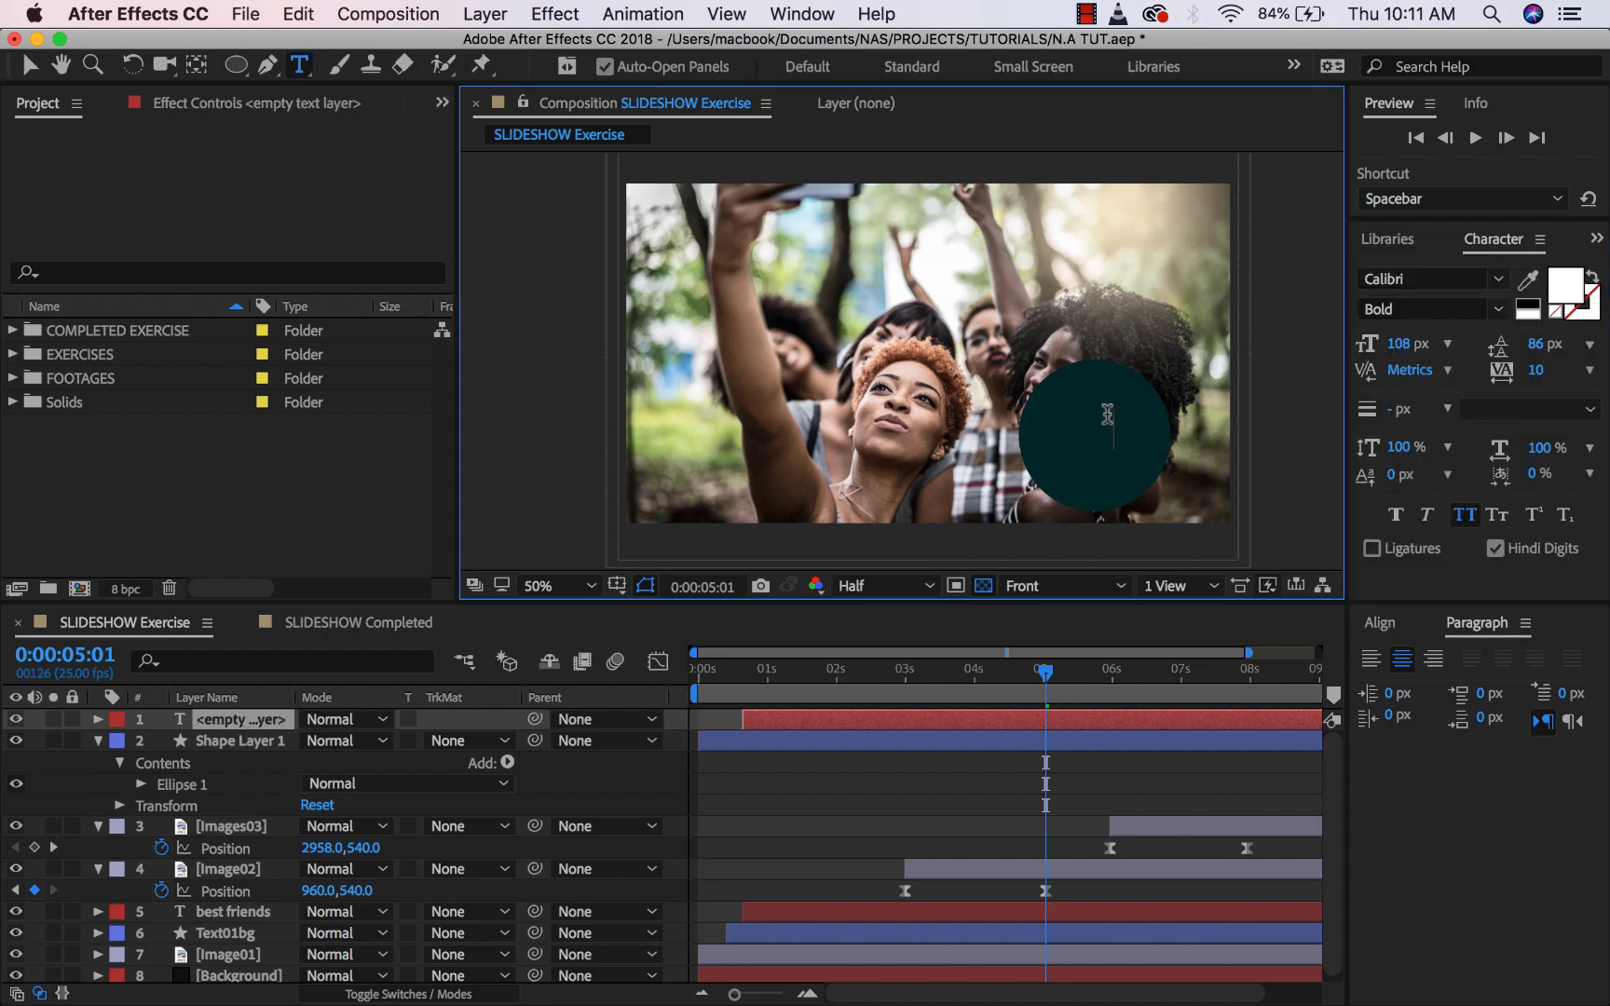
{"action": "type", "text": "selfies"}
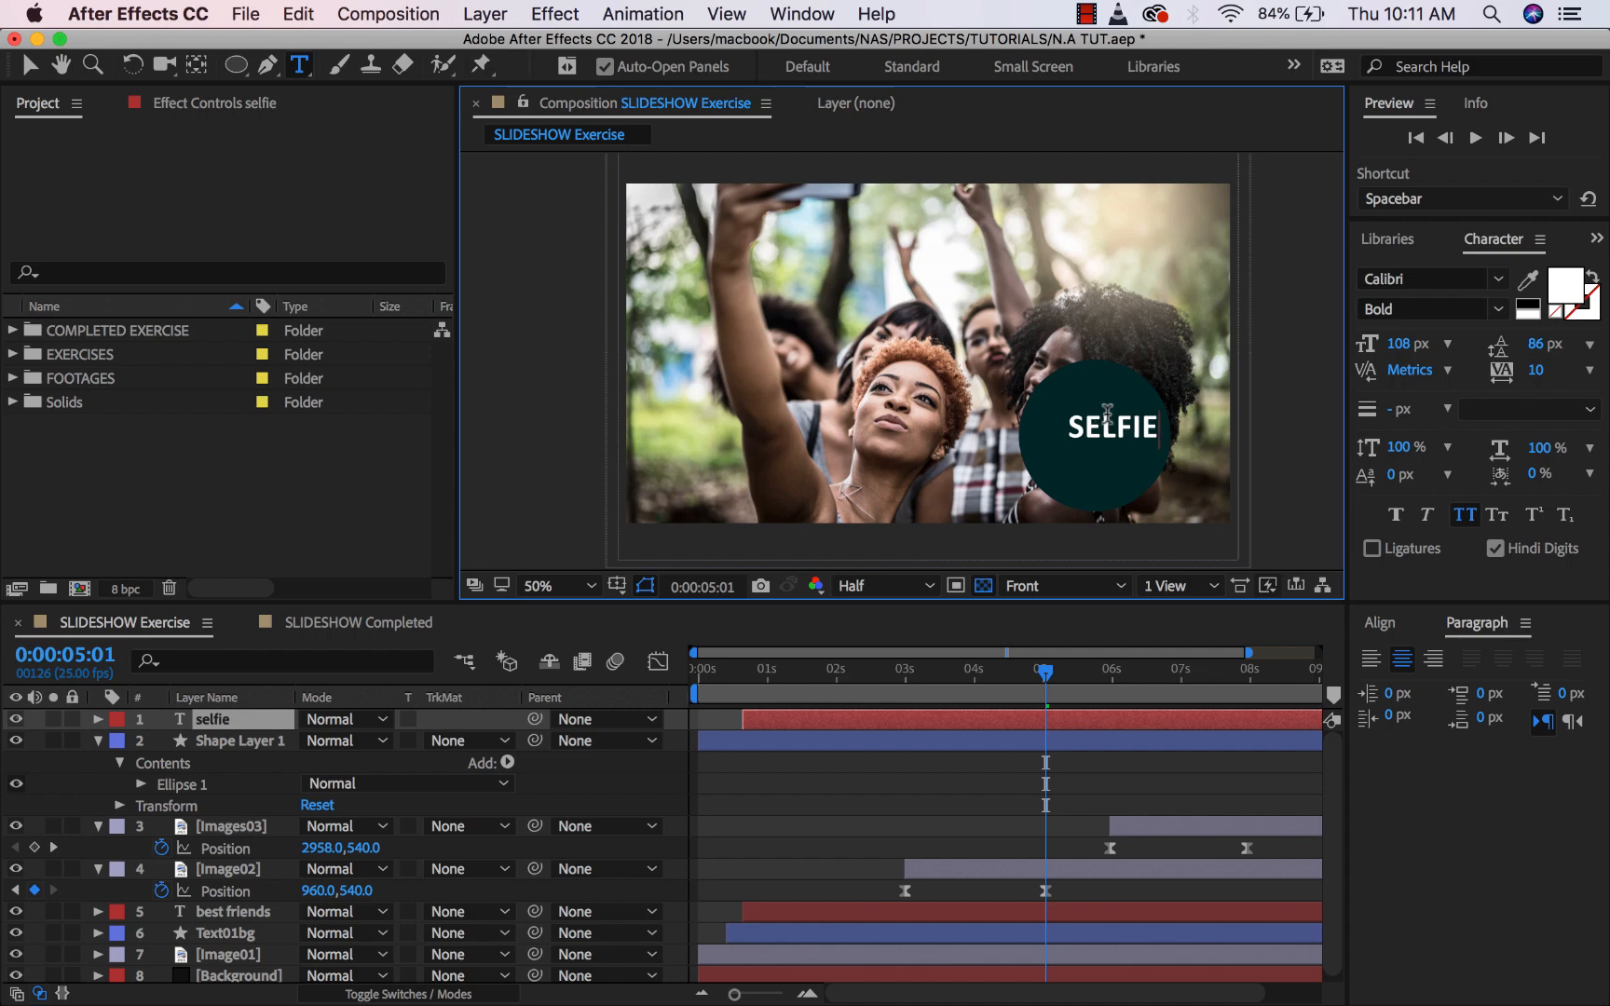
{"action": "key", "text": "Escape"}
{"action": "left_click_drag", "start_coordinate": [1112, 427], "coordinate": [1093, 434]}
Move Shape Layer 1's anchor point to the circle's center and scale the layer to 86%.
{"action": "left_click", "coordinate": [244, 743]}
{"action": "key", "text": "s"}
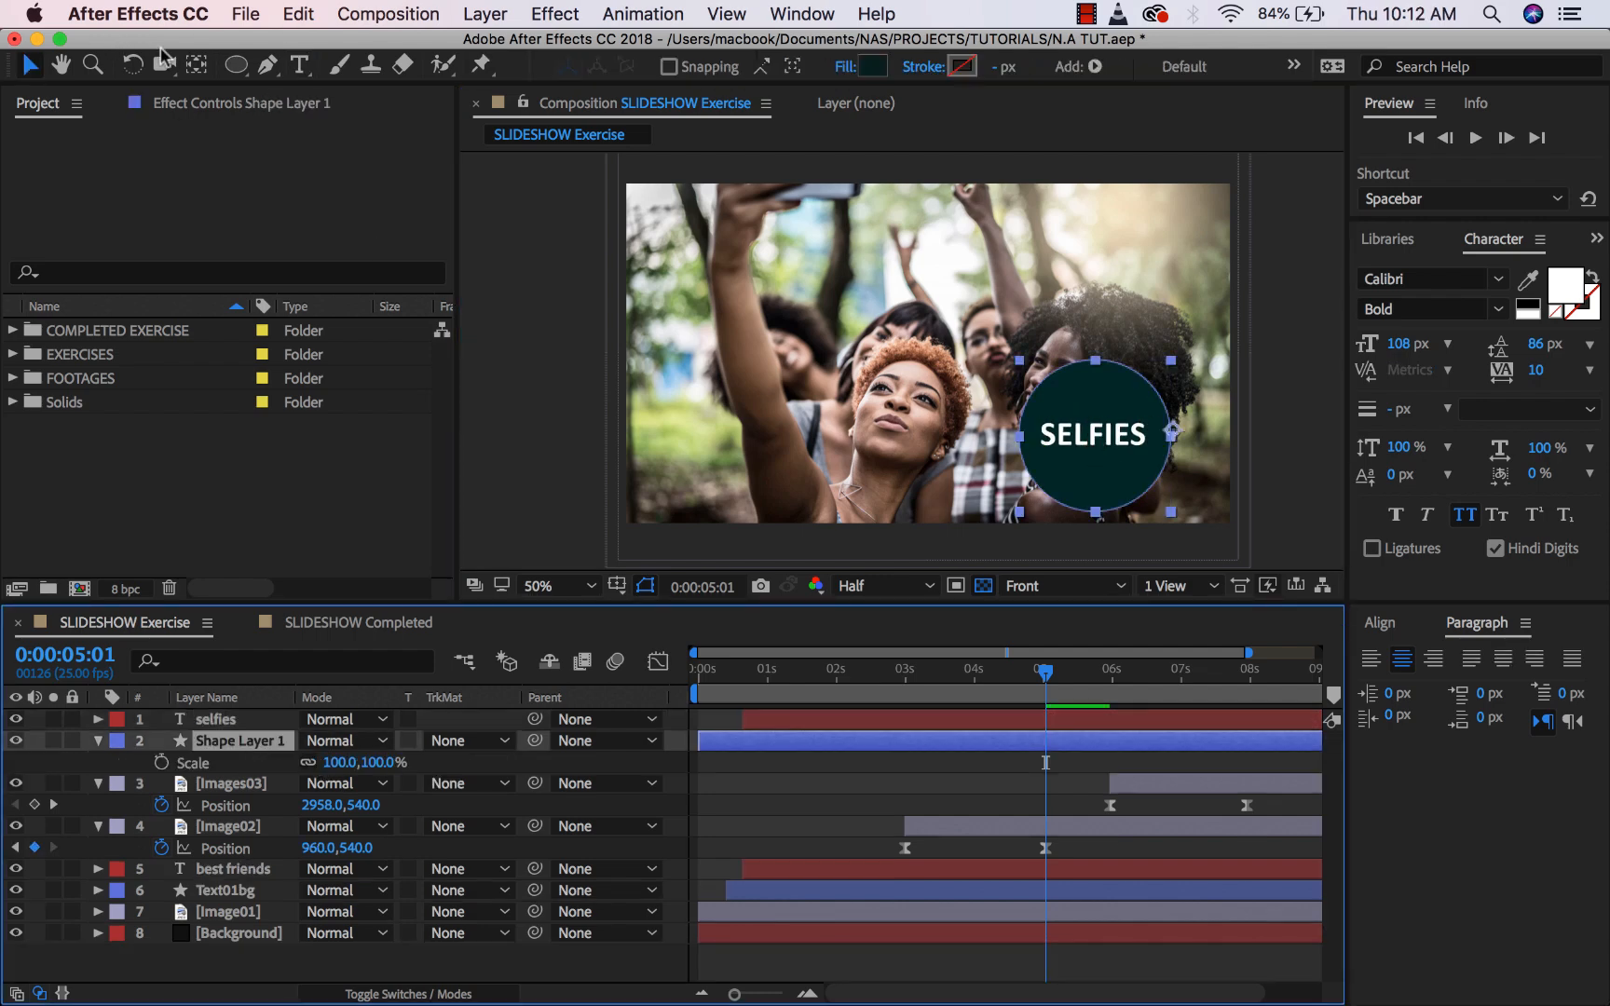
{"action": "left_click", "coordinate": [195, 64]}
{"action": "left_click_drag", "start_coordinate": [928, 354], "coordinate": [1092, 434]}
{"action": "left_click", "coordinate": [28, 65]}
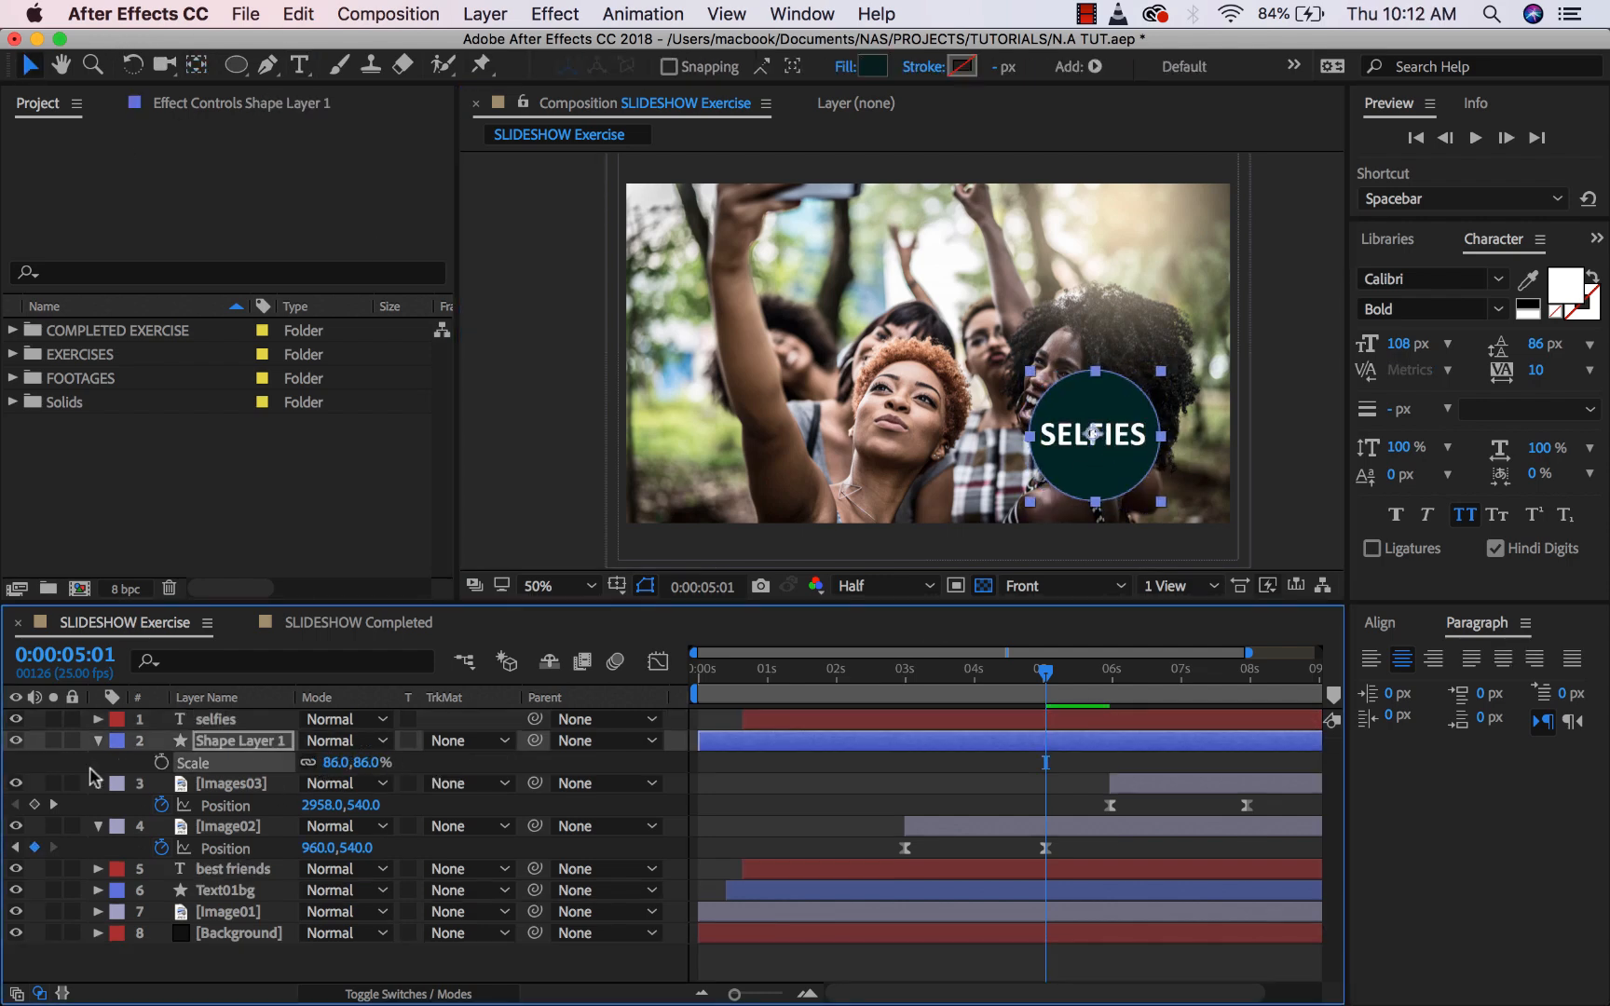
{"action": "left_click", "coordinate": [128, 759]}
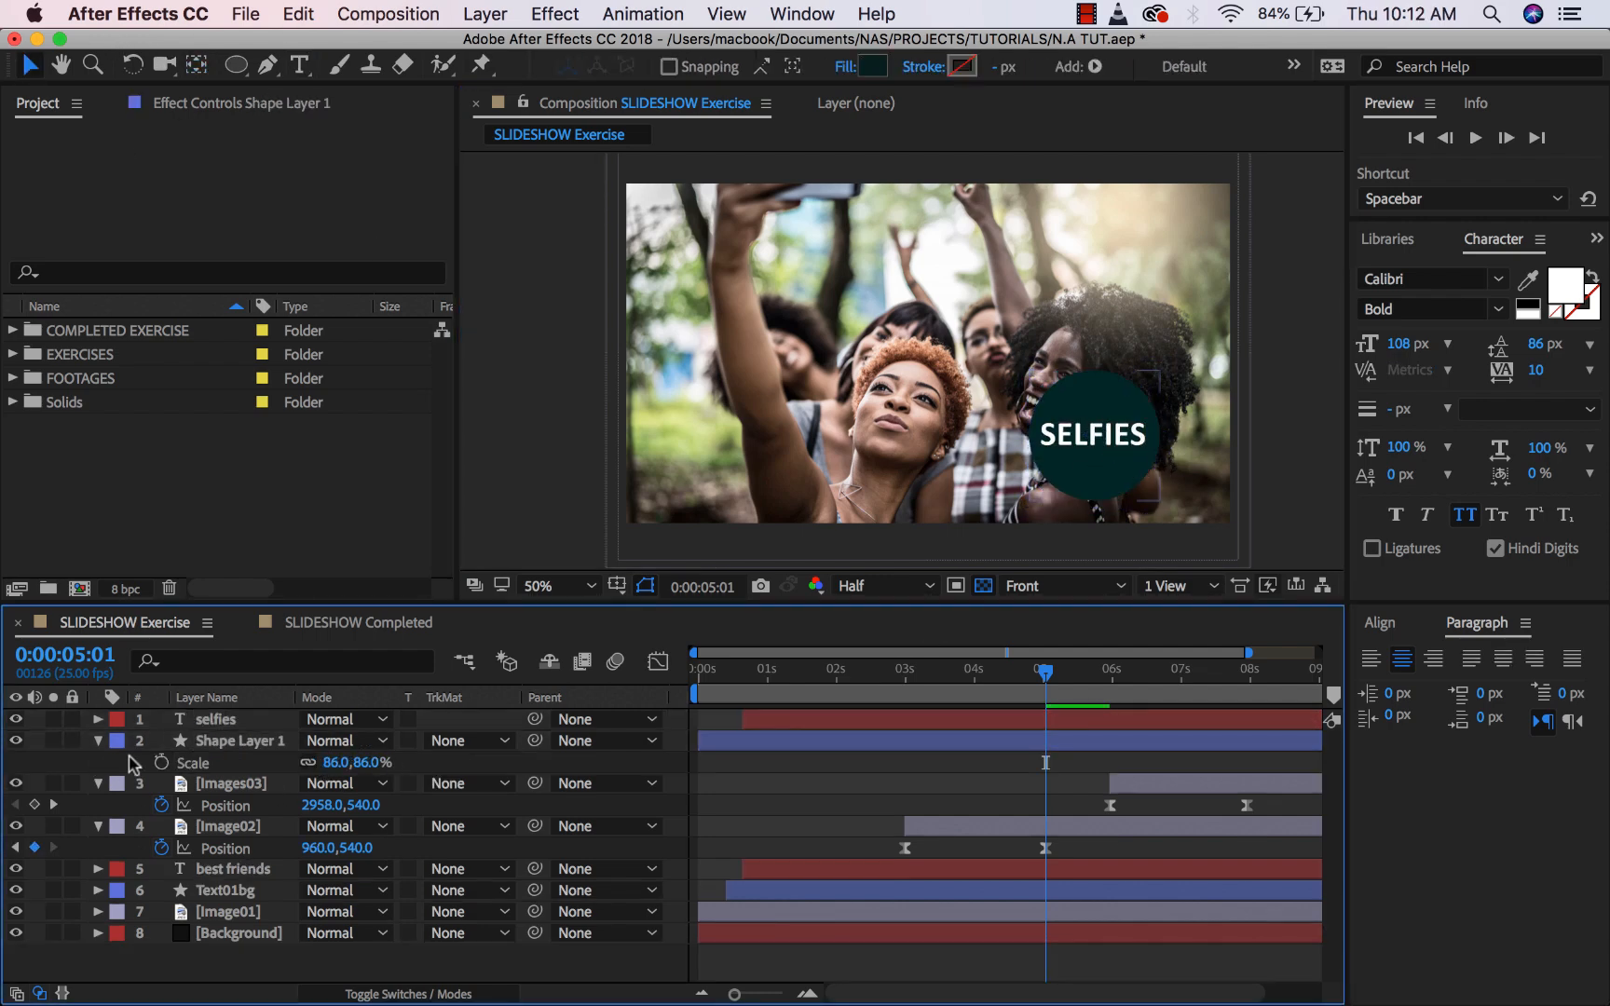
Move the selfies and Shape Layer 1 layers together below Images03 in the layer stack.
{"action": "left_click", "coordinate": [219, 722]}
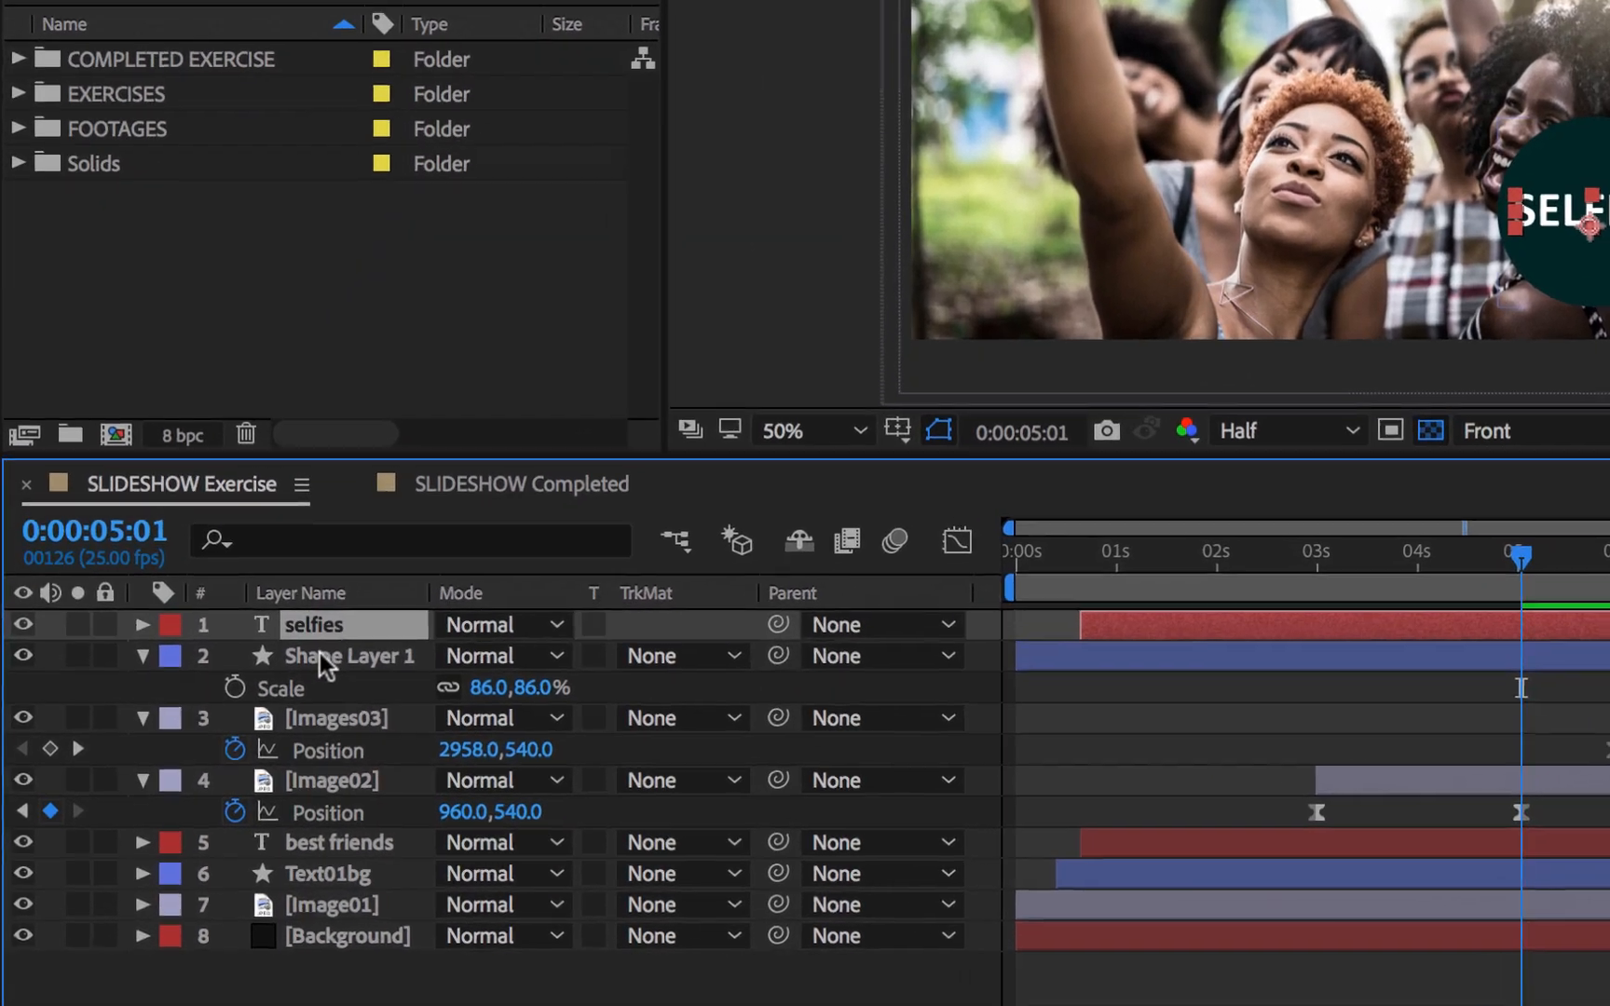
{"action": "left_click", "coordinate": [245, 736], "text": "shift"}
{"action": "left_click_drag", "start_coordinate": [362, 641], "coordinate": [365, 759]}
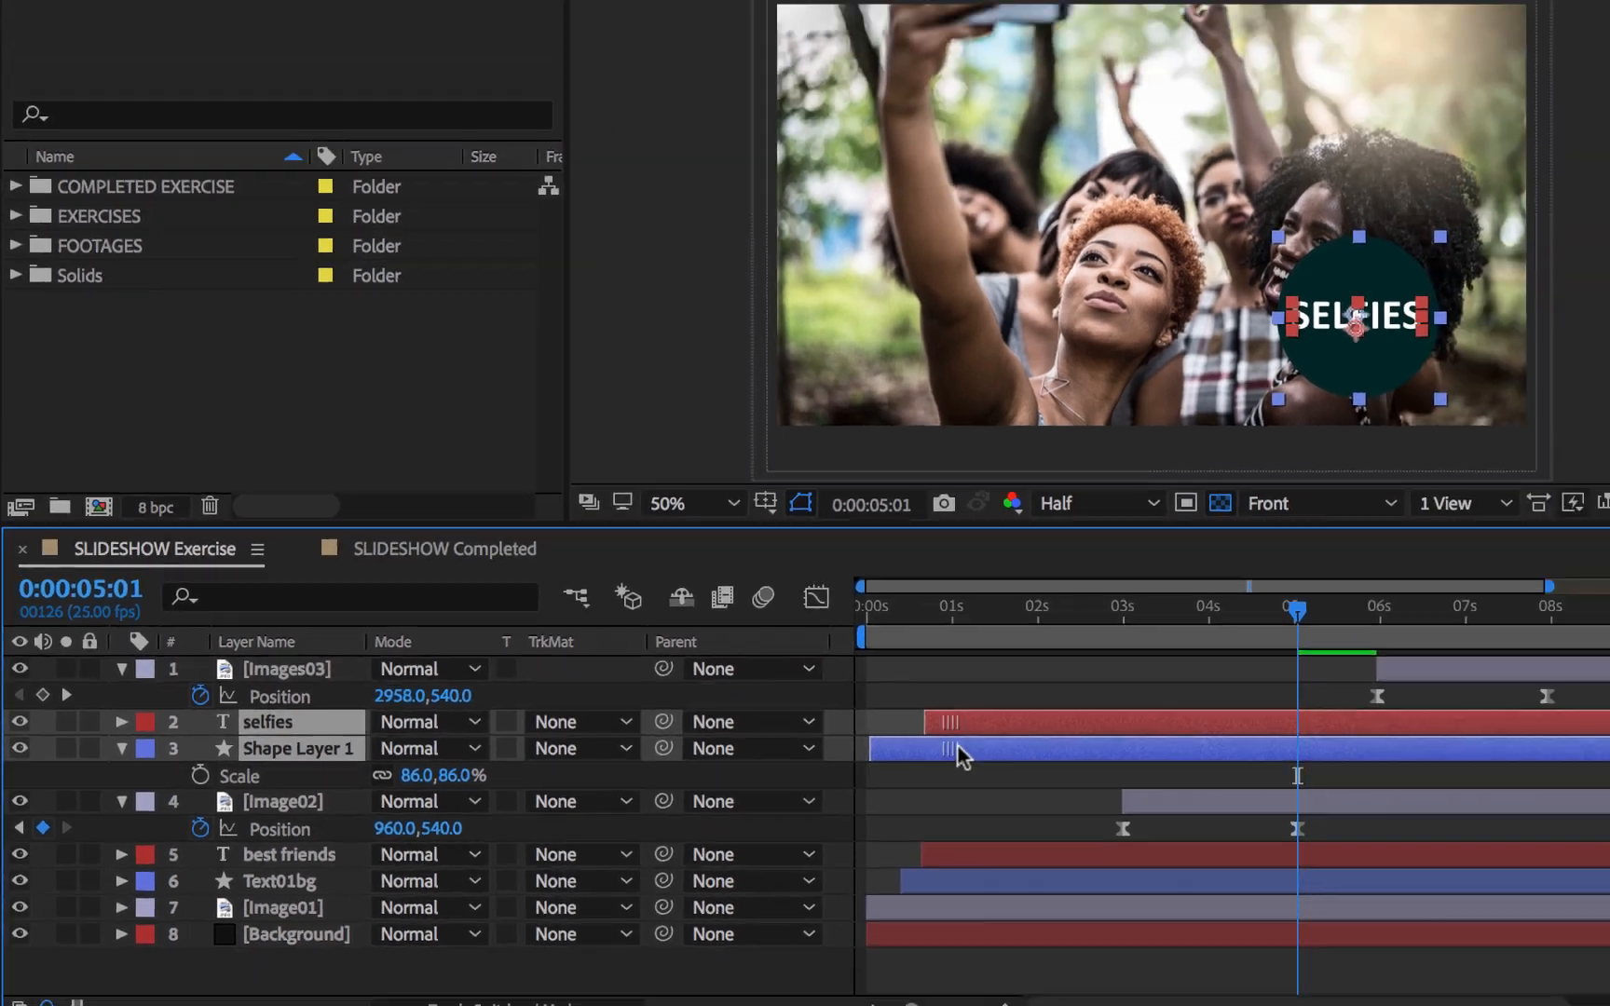
Shift both layers later so Shape Layer 1 starts at 0:00:03:09 and selfies at about 0:00:04:00, and preview from the beginning.
{"action": "left_click_drag", "start_coordinate": [957, 743], "coordinate": [1208, 755]}
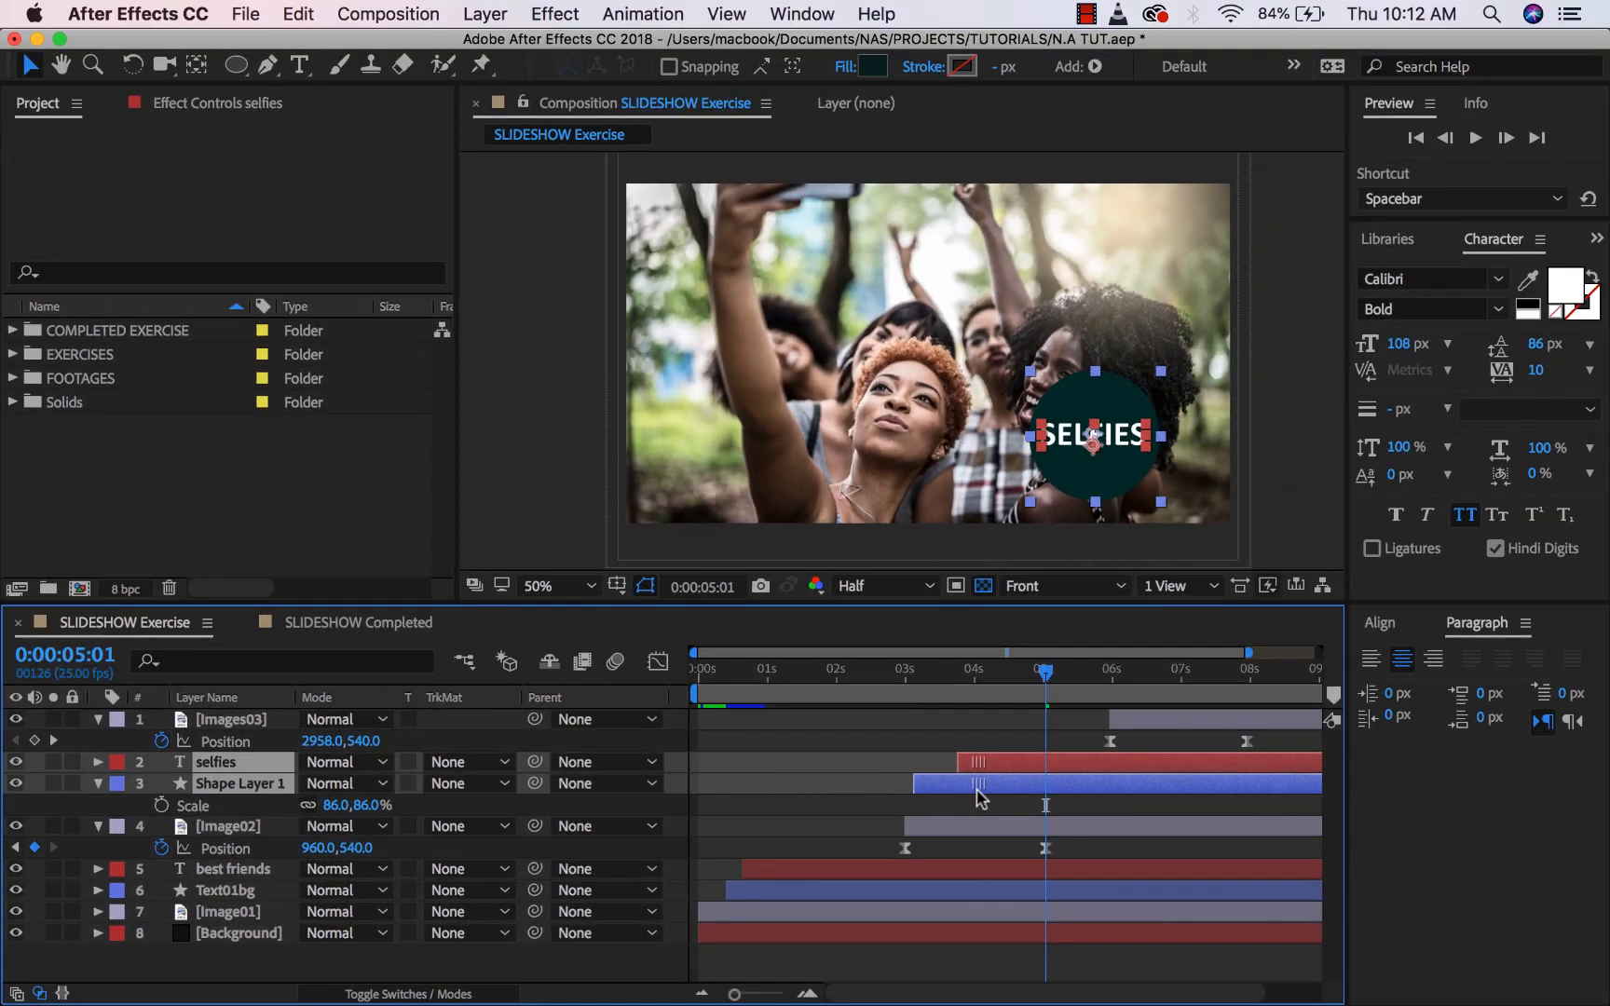
{"action": "left_click_drag", "start_coordinate": [981, 798], "coordinate": [996, 798]}
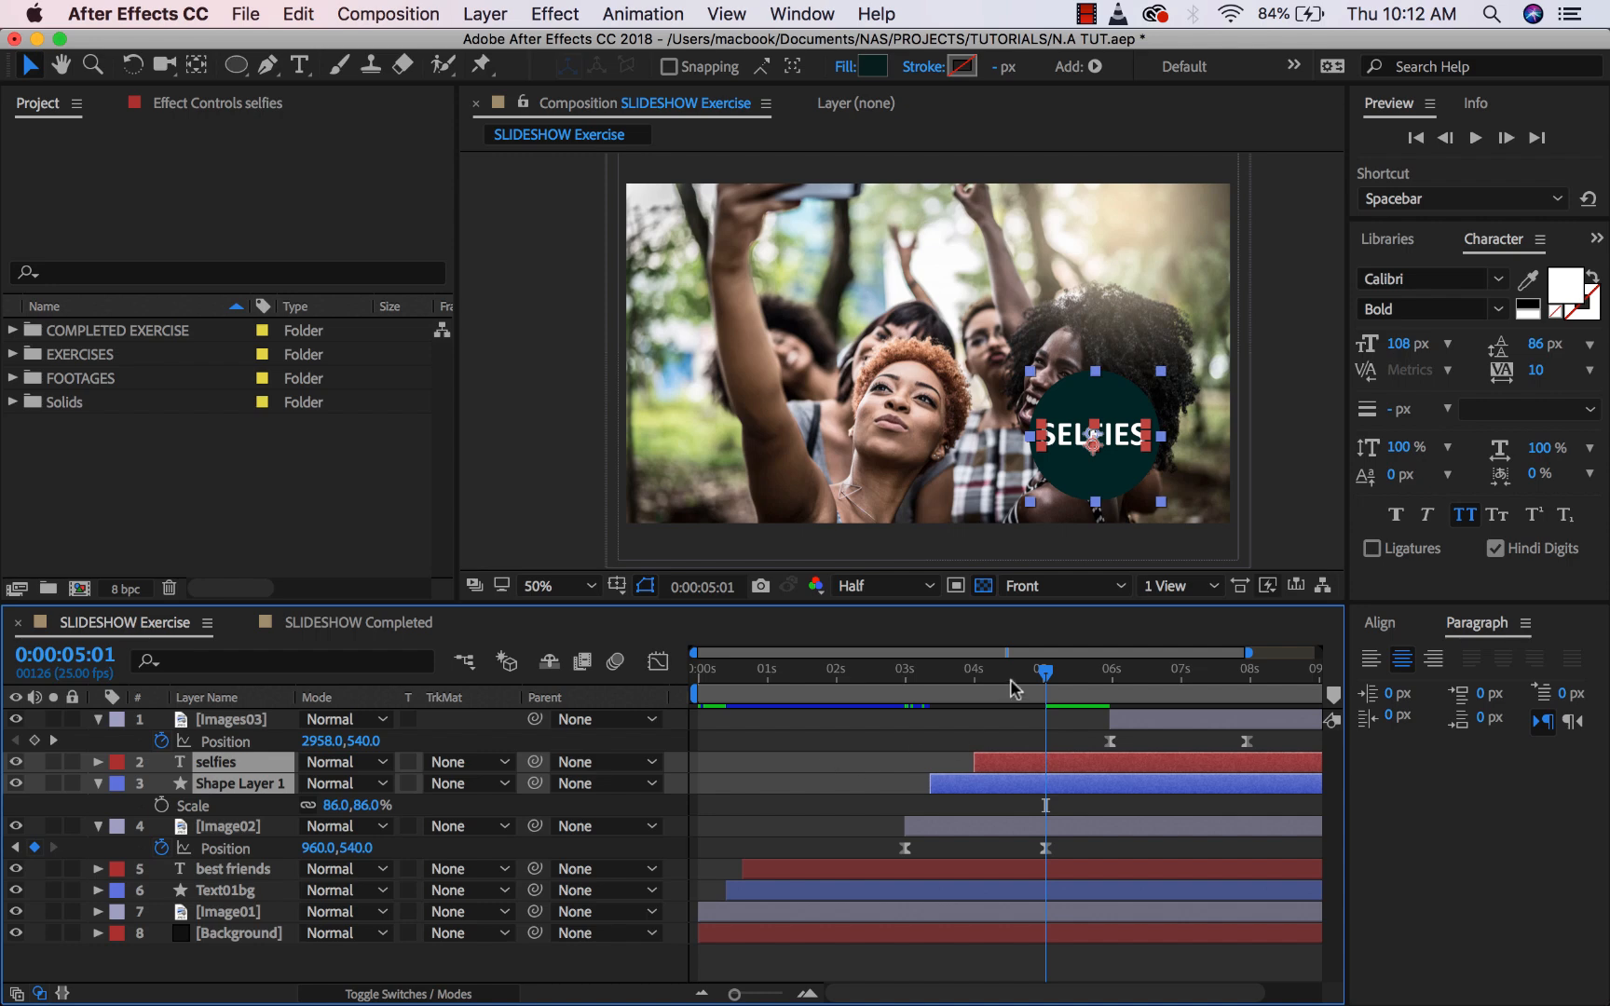
{"action": "left_click_drag", "start_coordinate": [1011, 680], "coordinate": [618, 709]}
{"action": "key", "text": "space"}
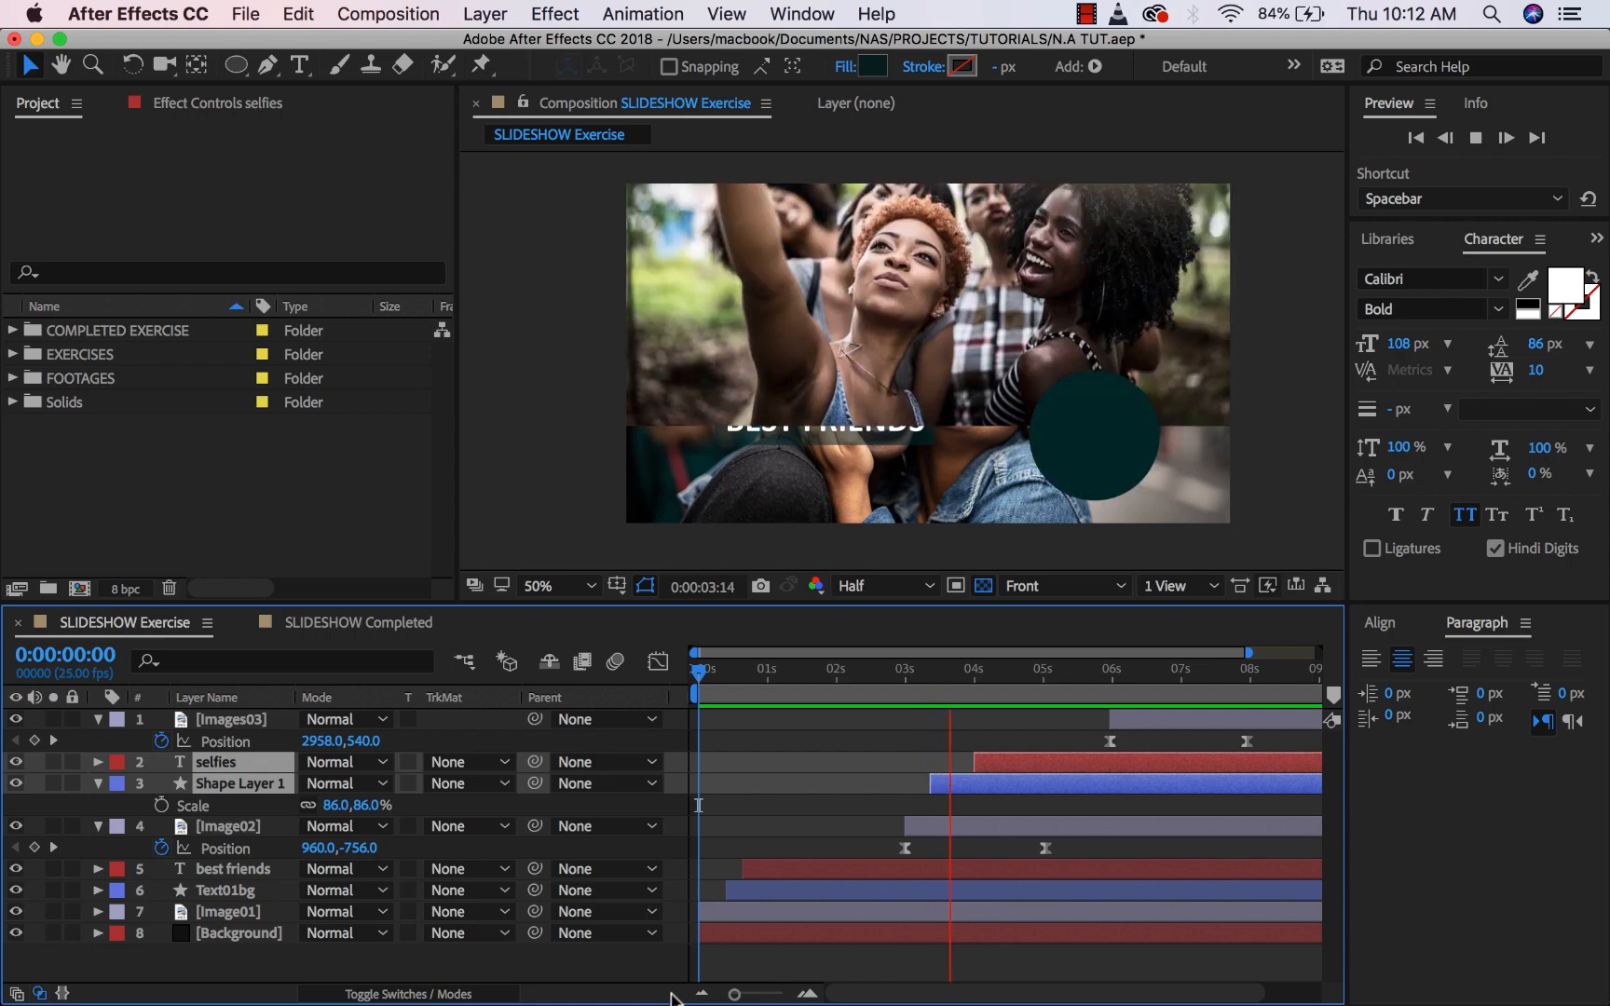
Add a Scale keyframe to Shape Layer 1 at 0:00:04:00, where the selfies layer starts.
{"action": "left_click", "coordinate": [1044, 672]}
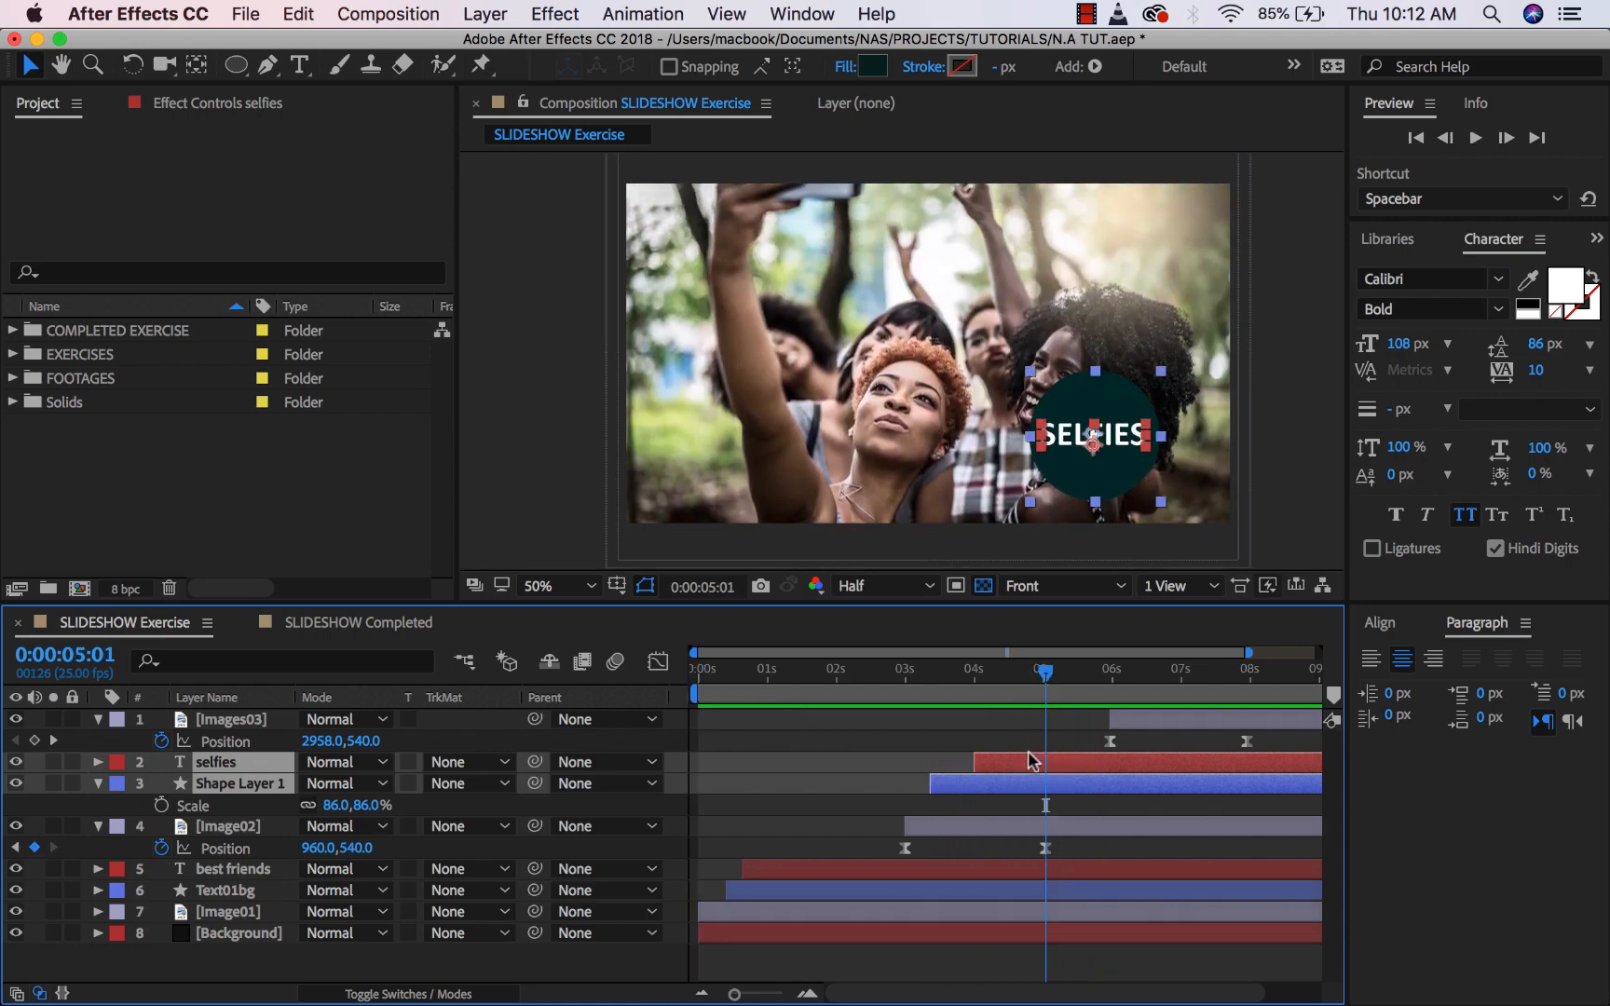
{"action": "key", "text": "super+shift+a"}
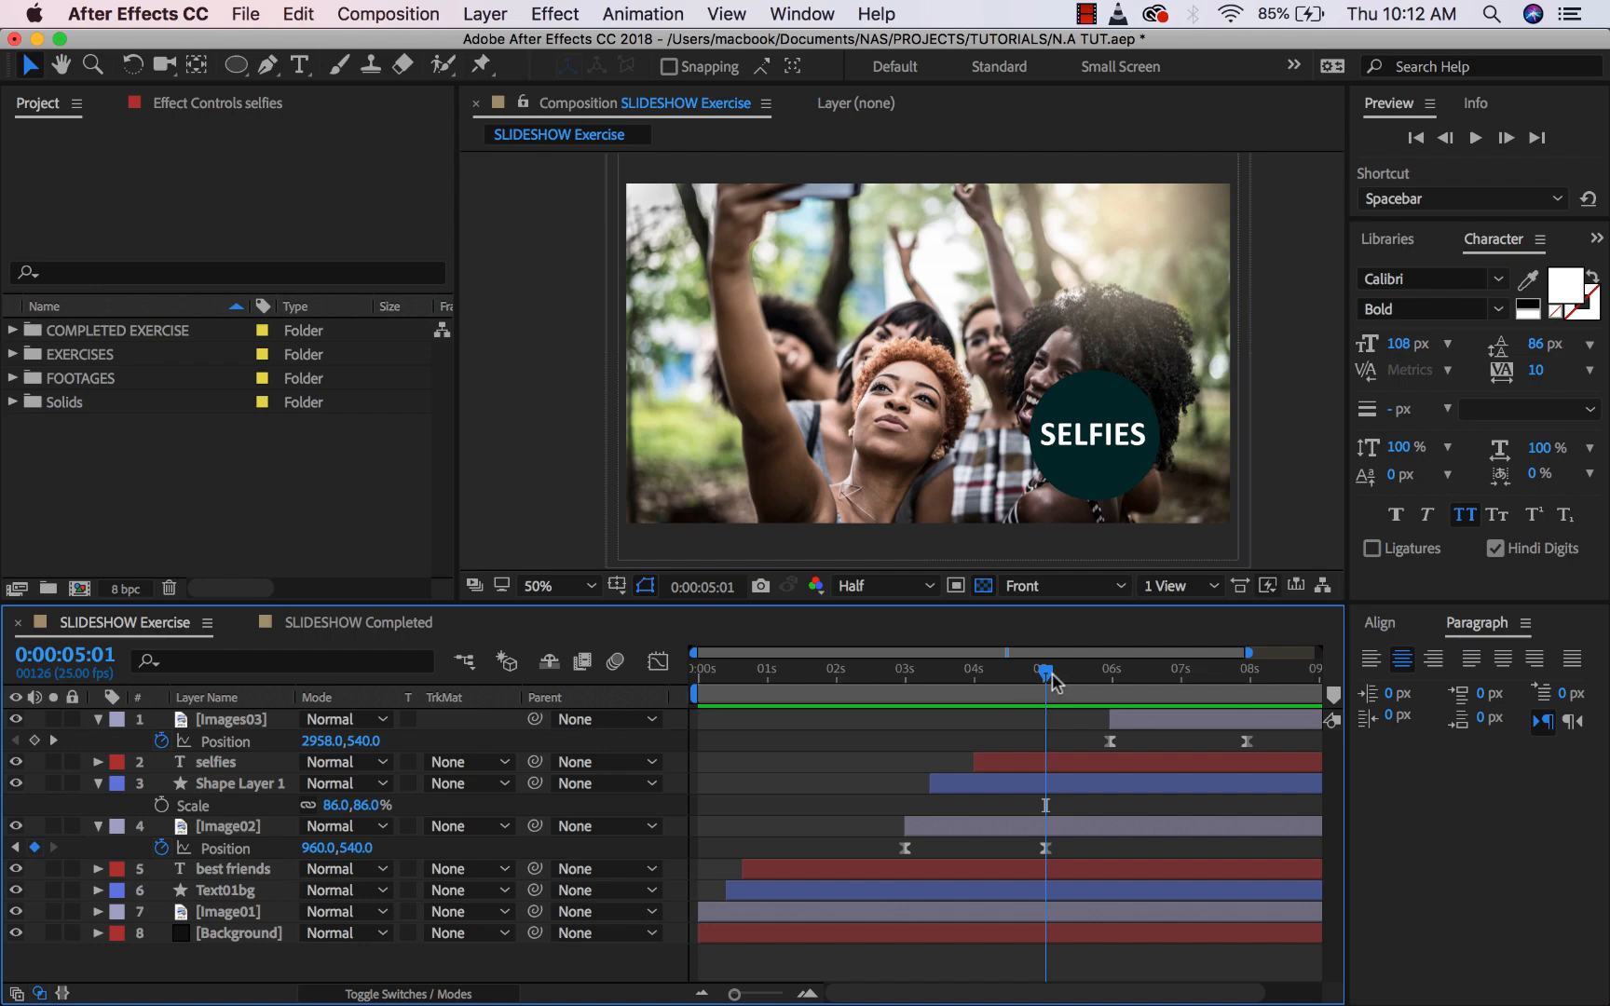
{"action": "left_click_drag", "start_coordinate": [1051, 681], "coordinate": [973, 678]}
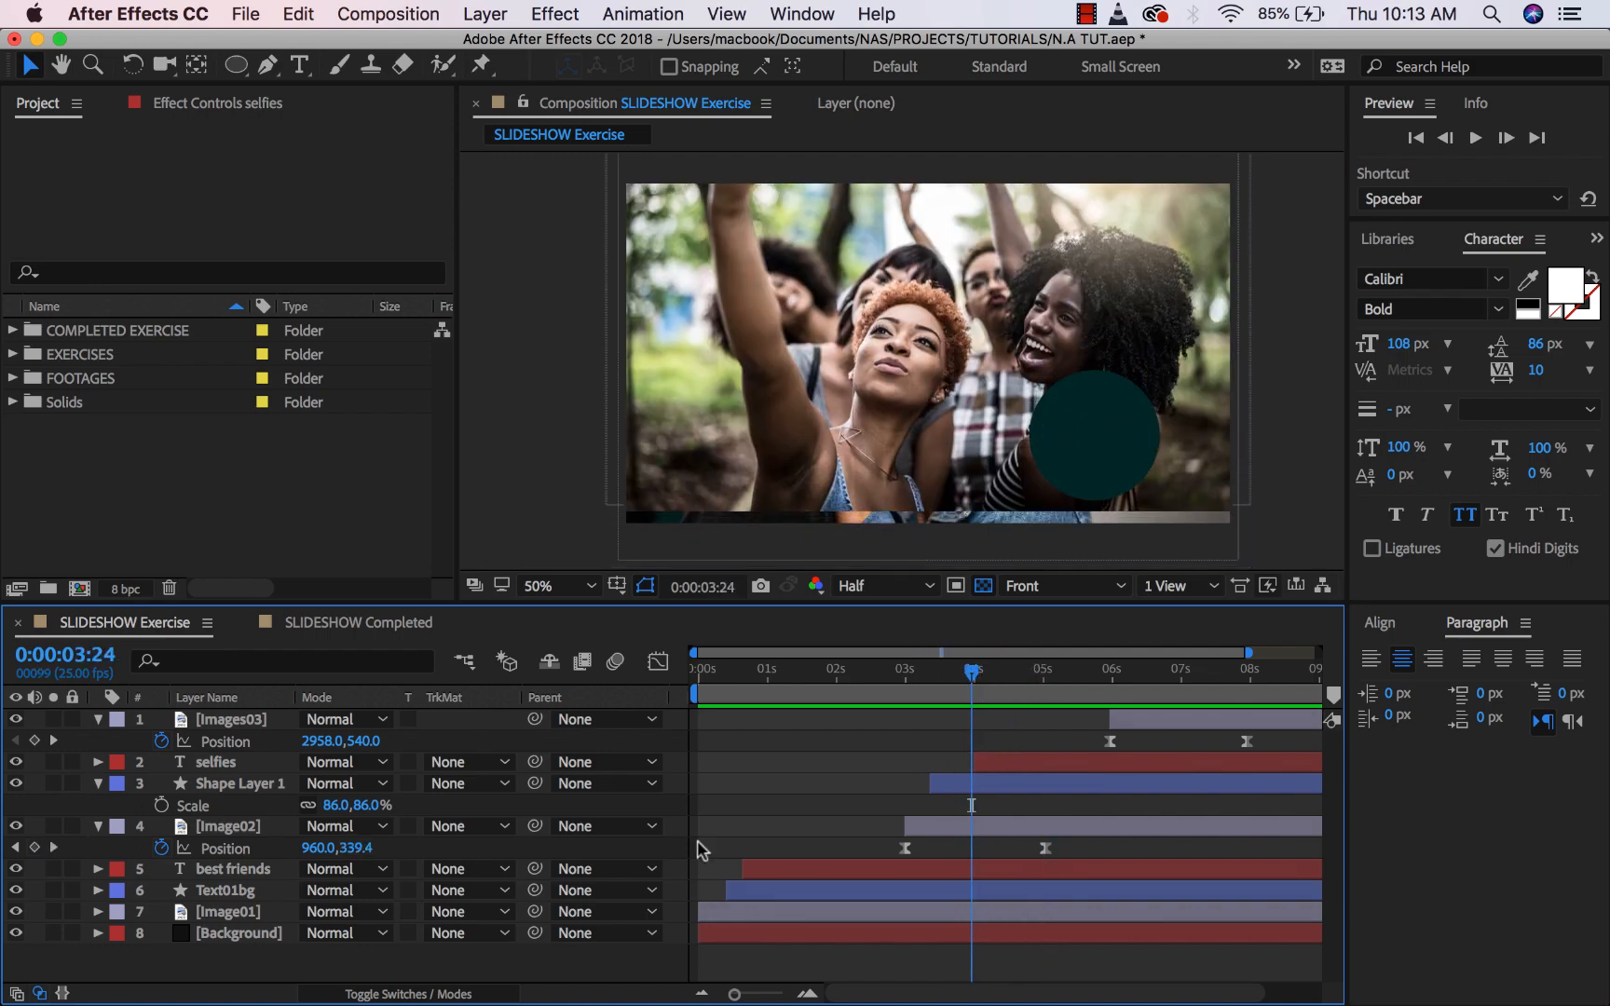
{"action": "left_click", "coordinate": [236, 785]}
{"action": "left_click", "coordinate": [807, 995]}
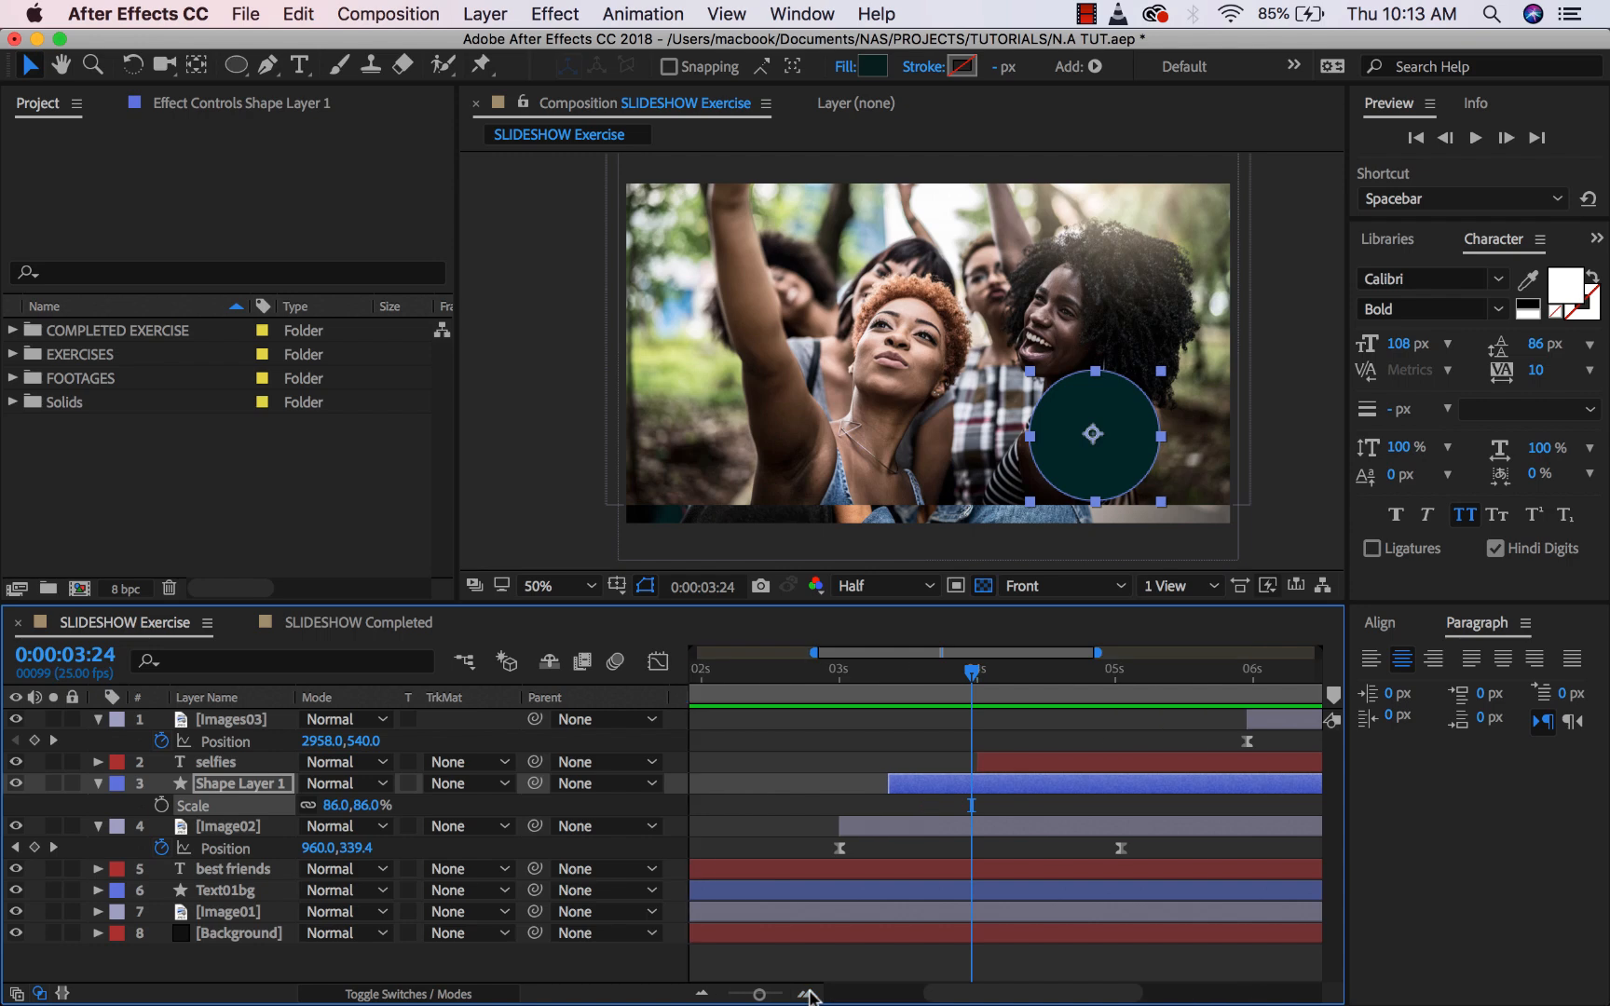
{"action": "left_click", "coordinate": [807, 995]}
{"action": "left_click_drag", "start_coordinate": [971, 675], "coordinate": [984, 678]}
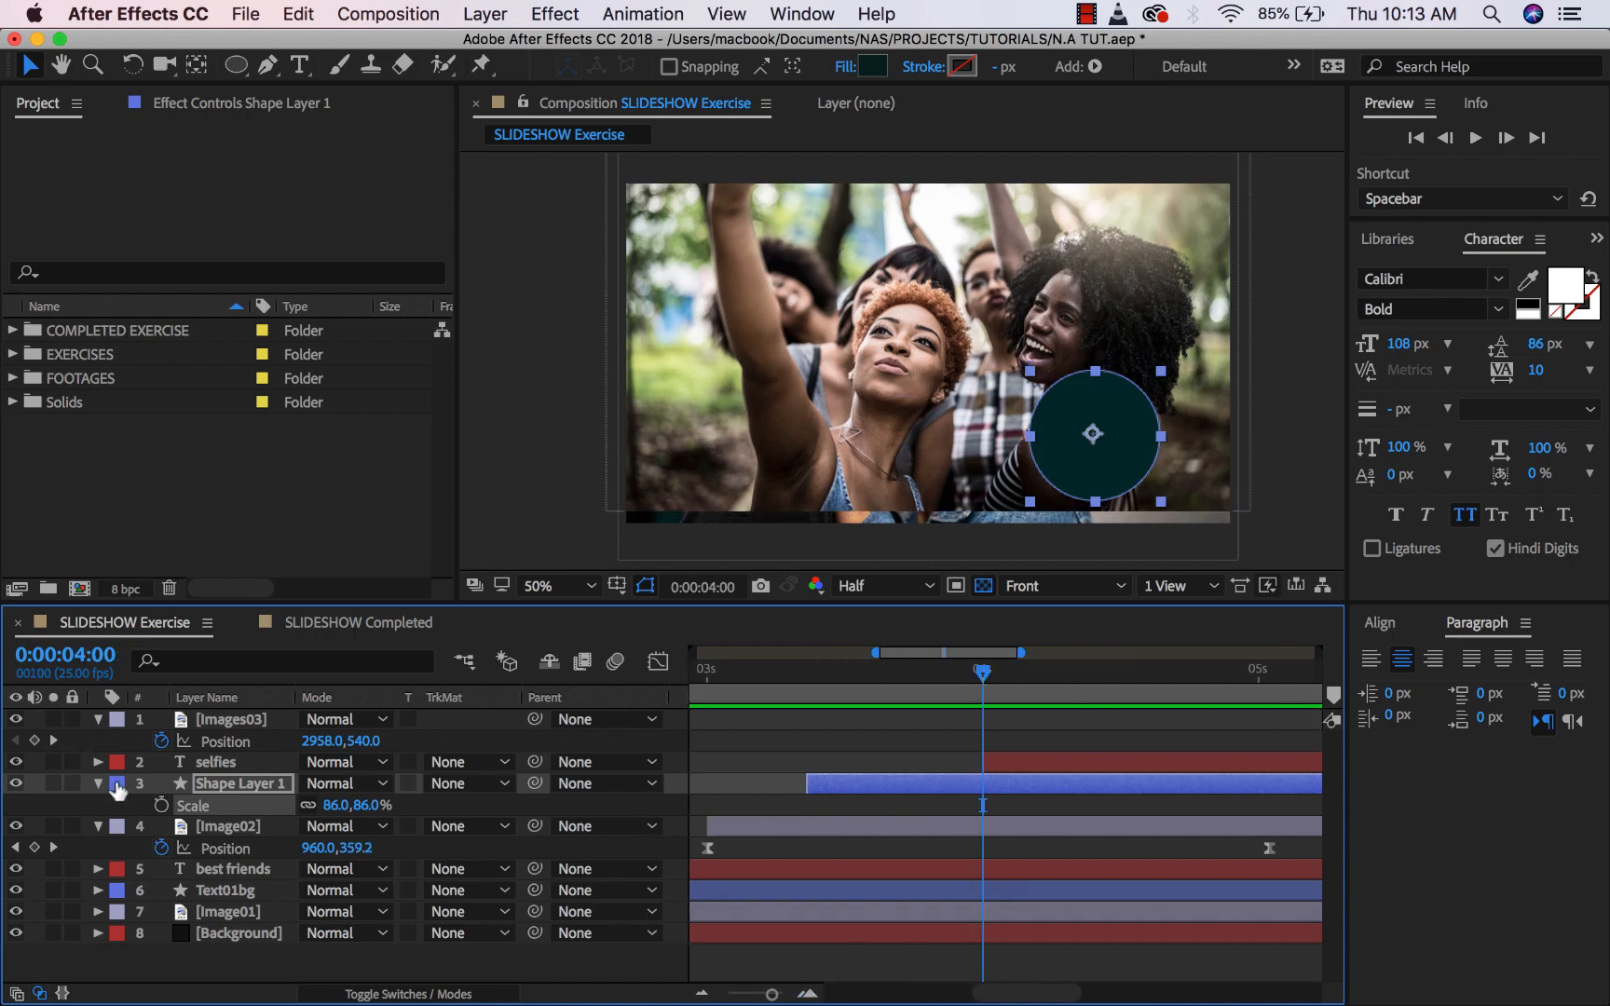
{"action": "left_click", "coordinate": [161, 805]}
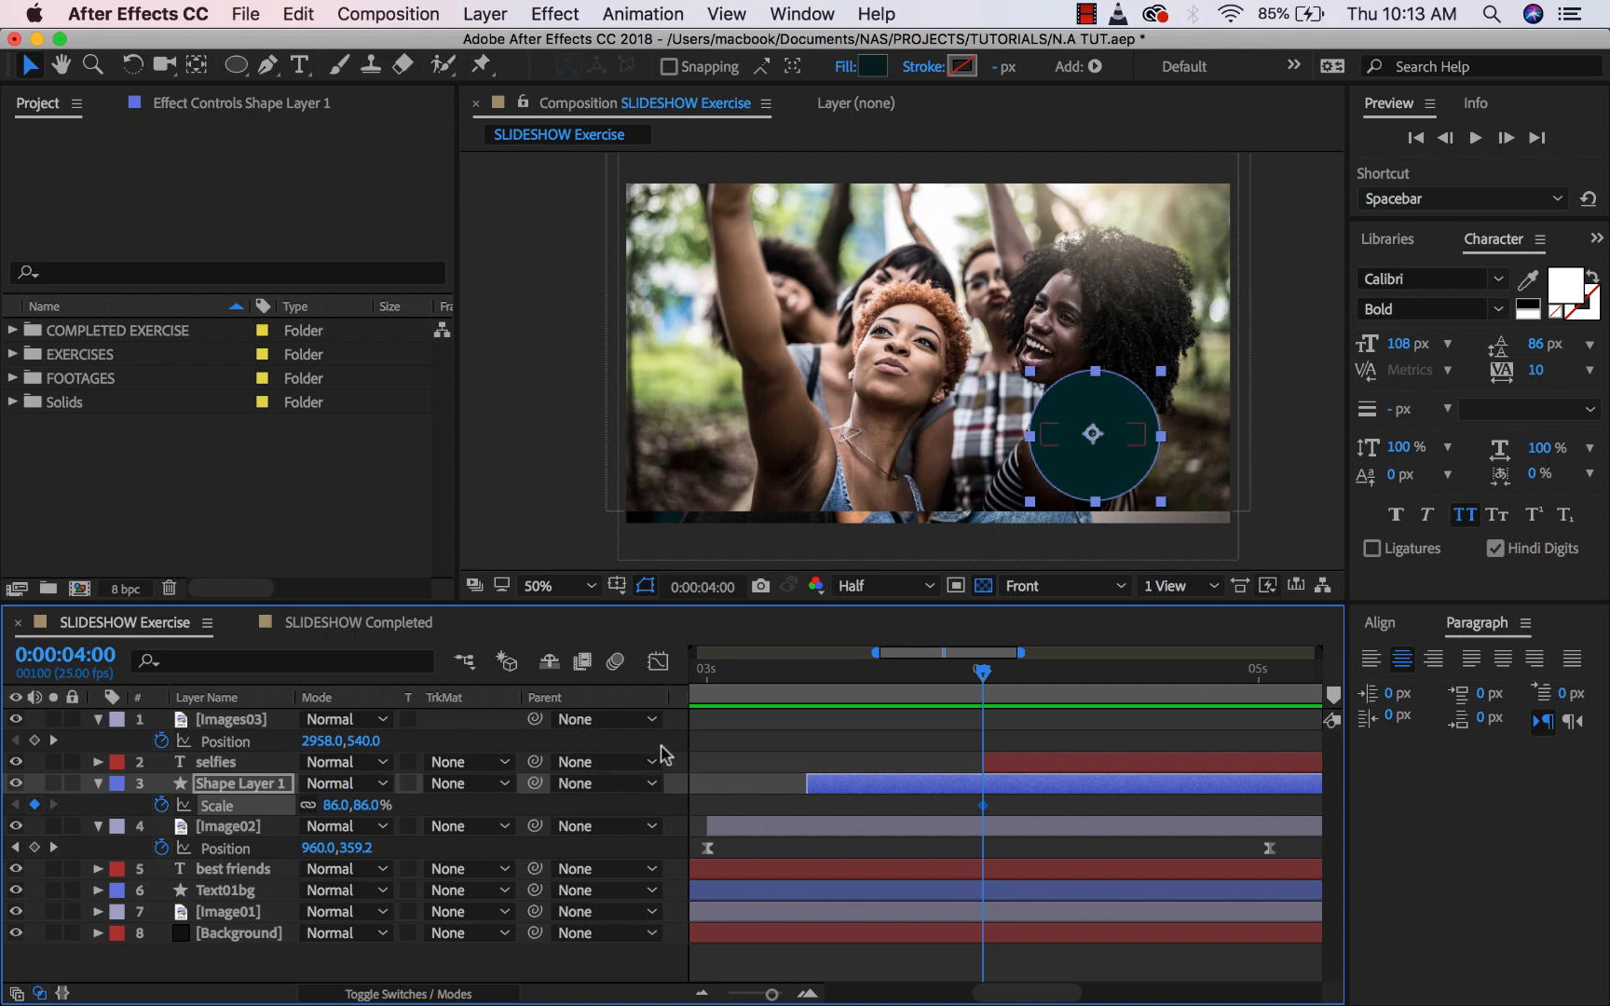
Set Shape Layer 1's Scale to 0% at its start, 0:00:03:09, to create the opening keyframe.
{"action": "left_click", "coordinate": [807, 699]}
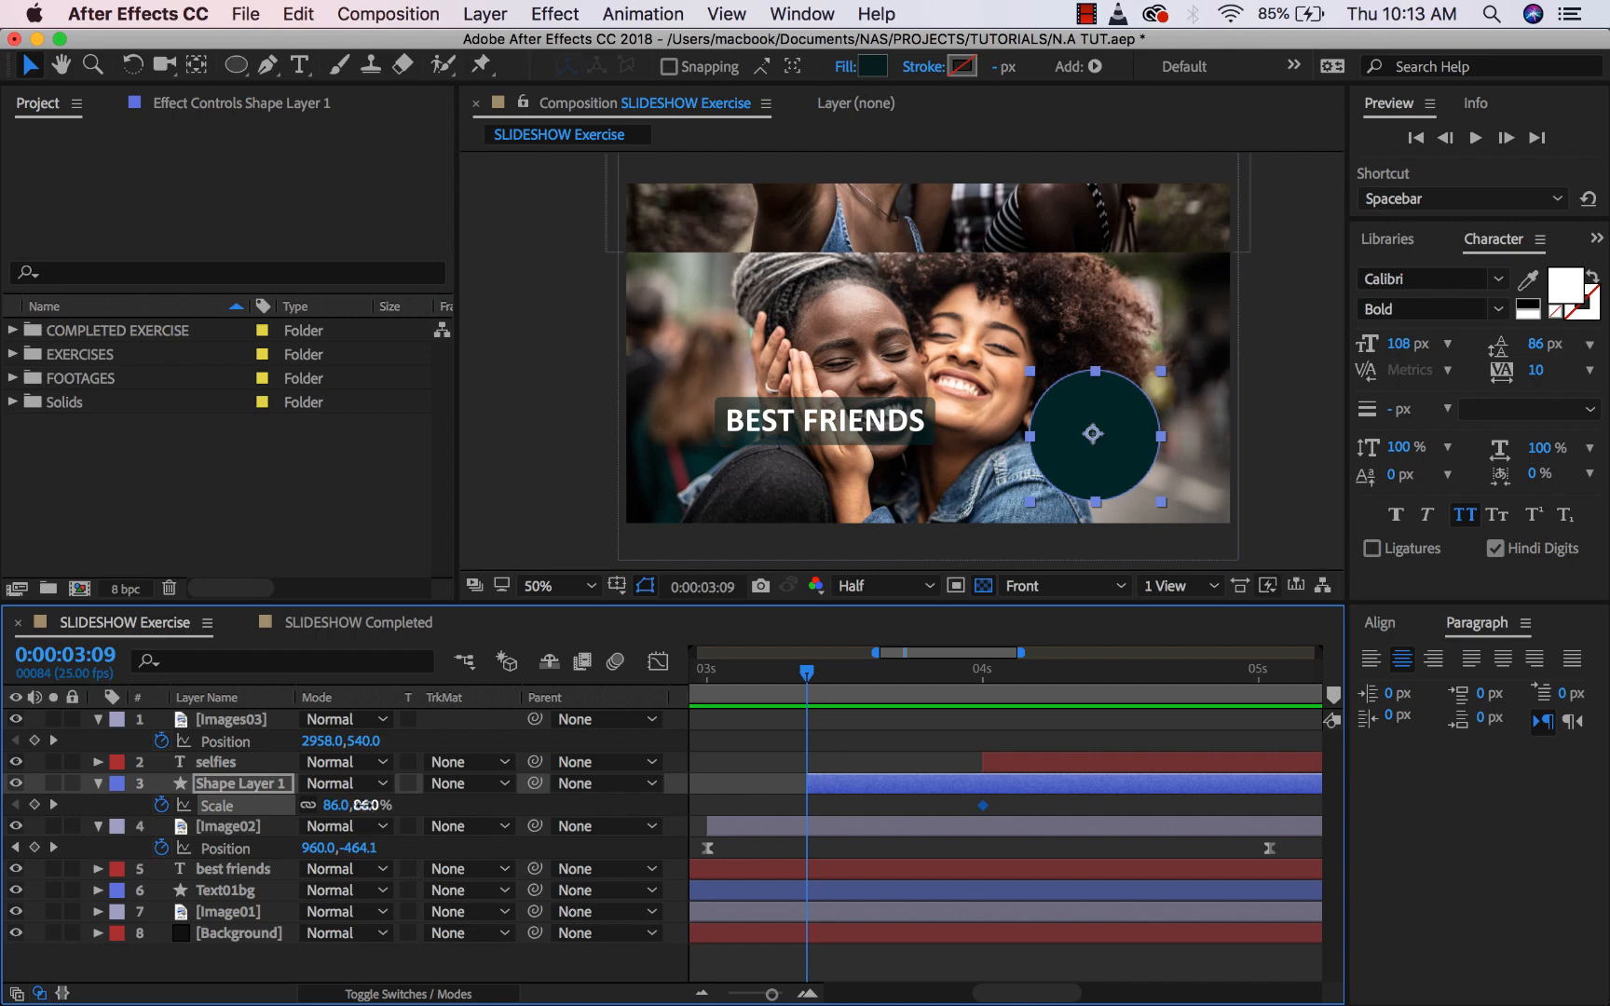
{"action": "left_click", "coordinate": [361, 805]}
{"action": "type", "text": "0"}
{"action": "left_click", "coordinate": [436, 810]}
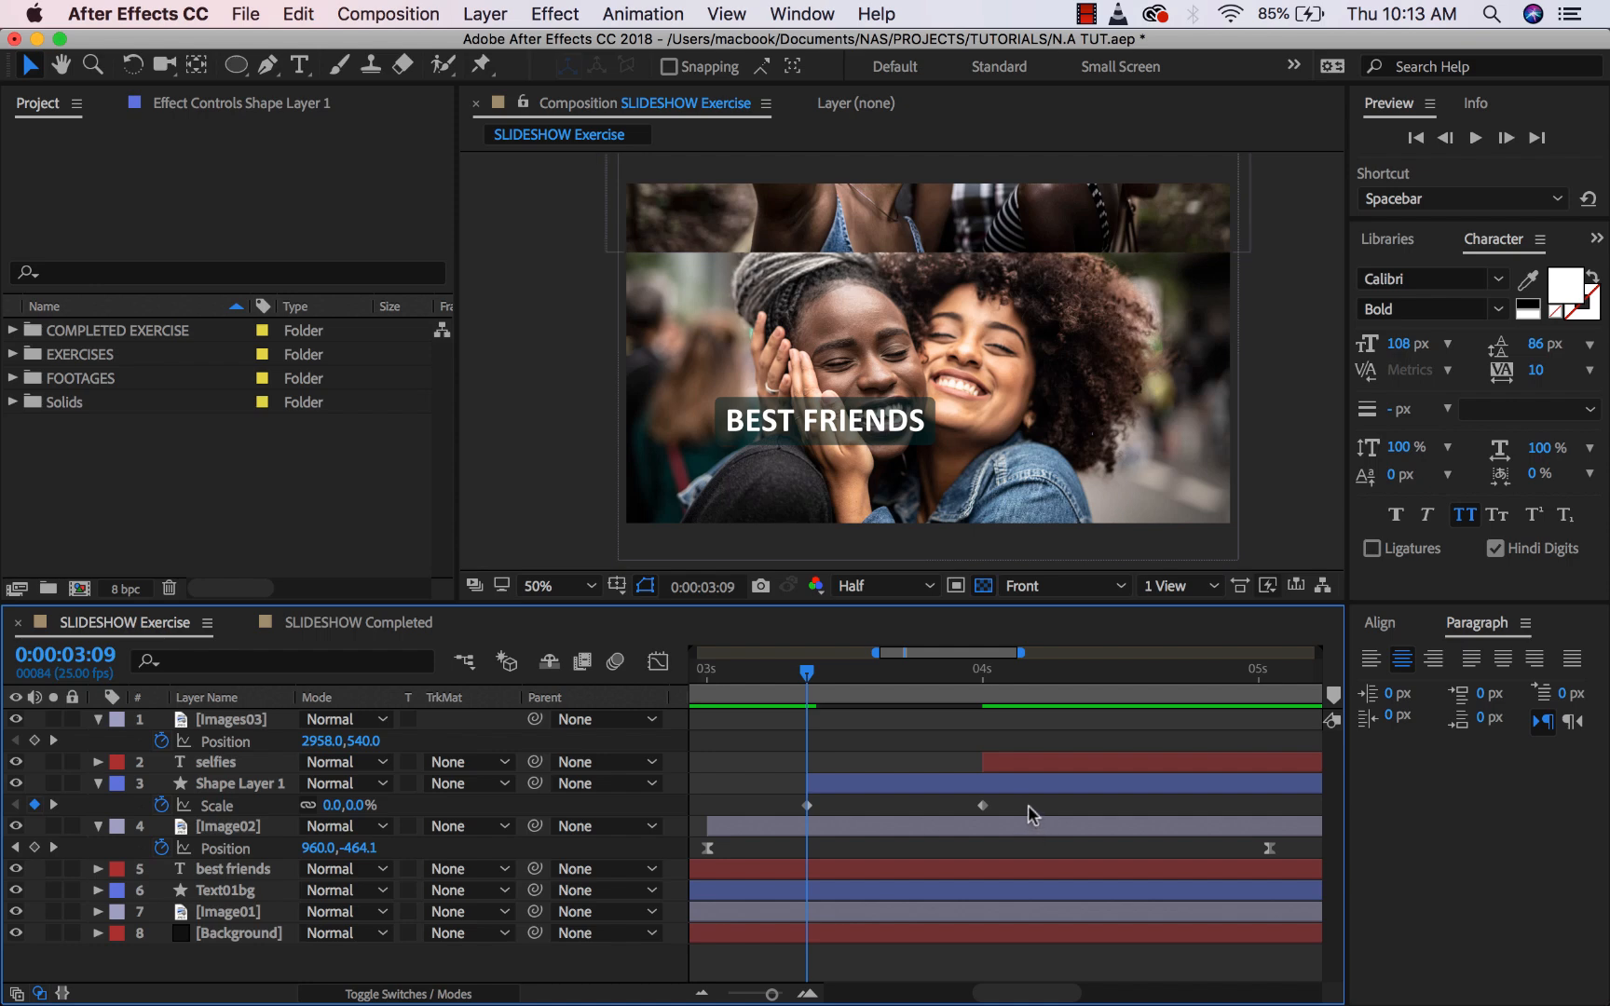
Apply Easy Ease to both Shape Layer 1 Scale keyframes and reshape the speed graph into an early peak with a long, gradual slowdown.
{"action": "left_click_drag", "start_coordinate": [1029, 803], "coordinate": [772, 820]}
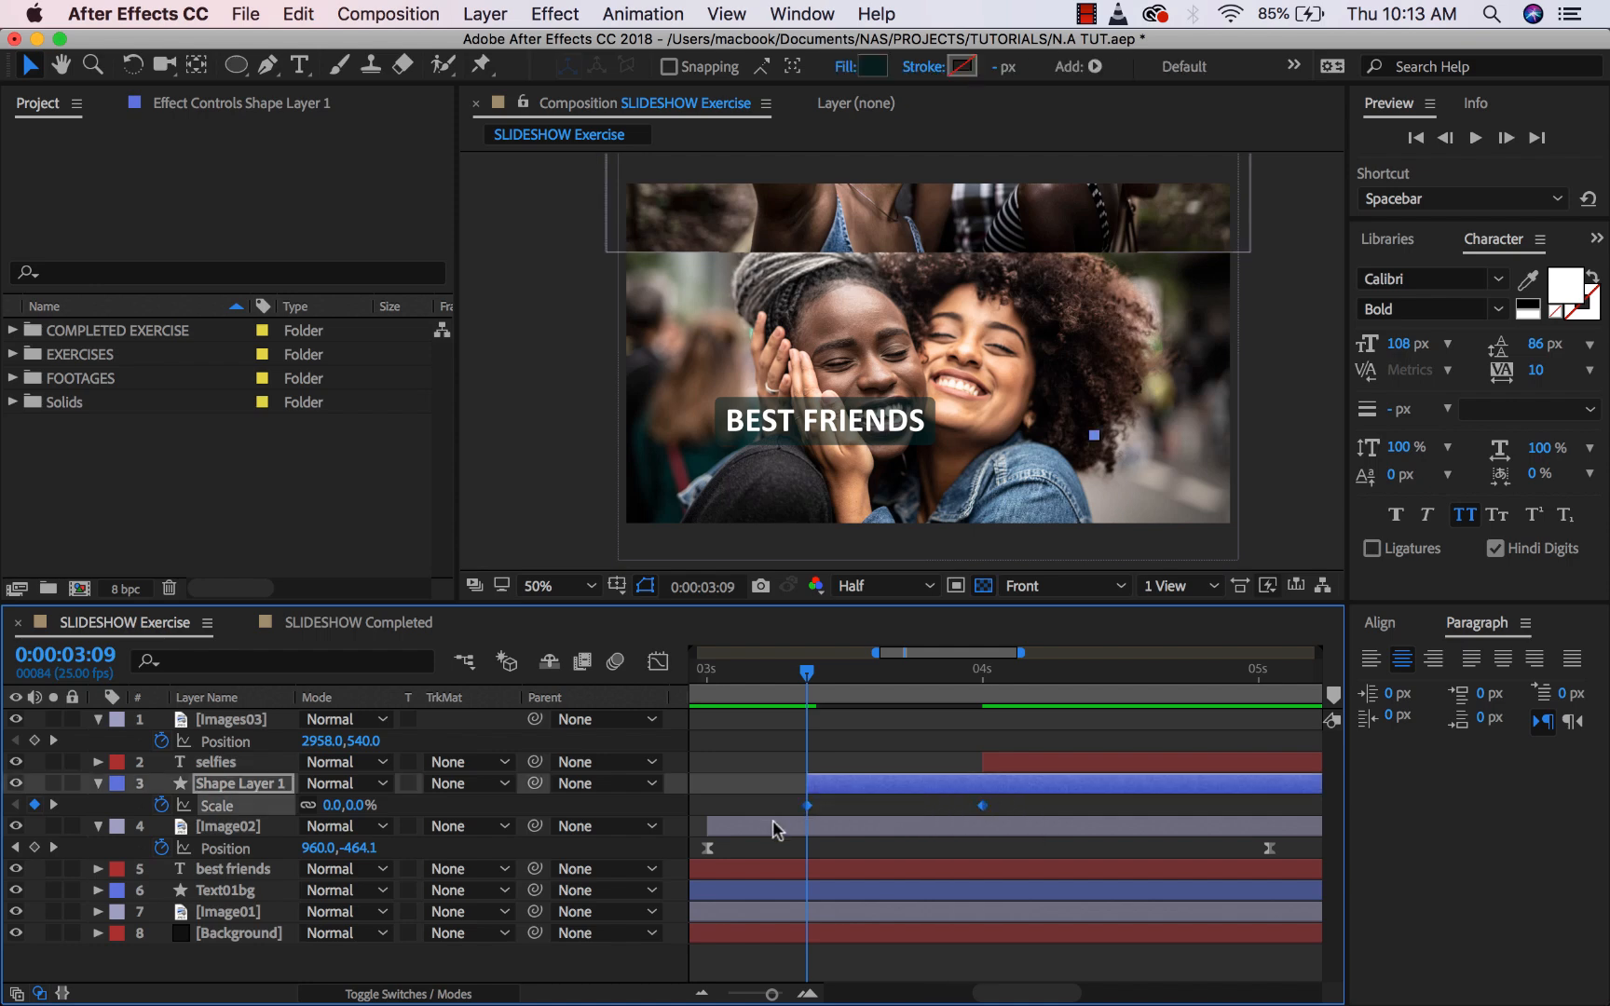
{"action": "key", "text": "F9"}
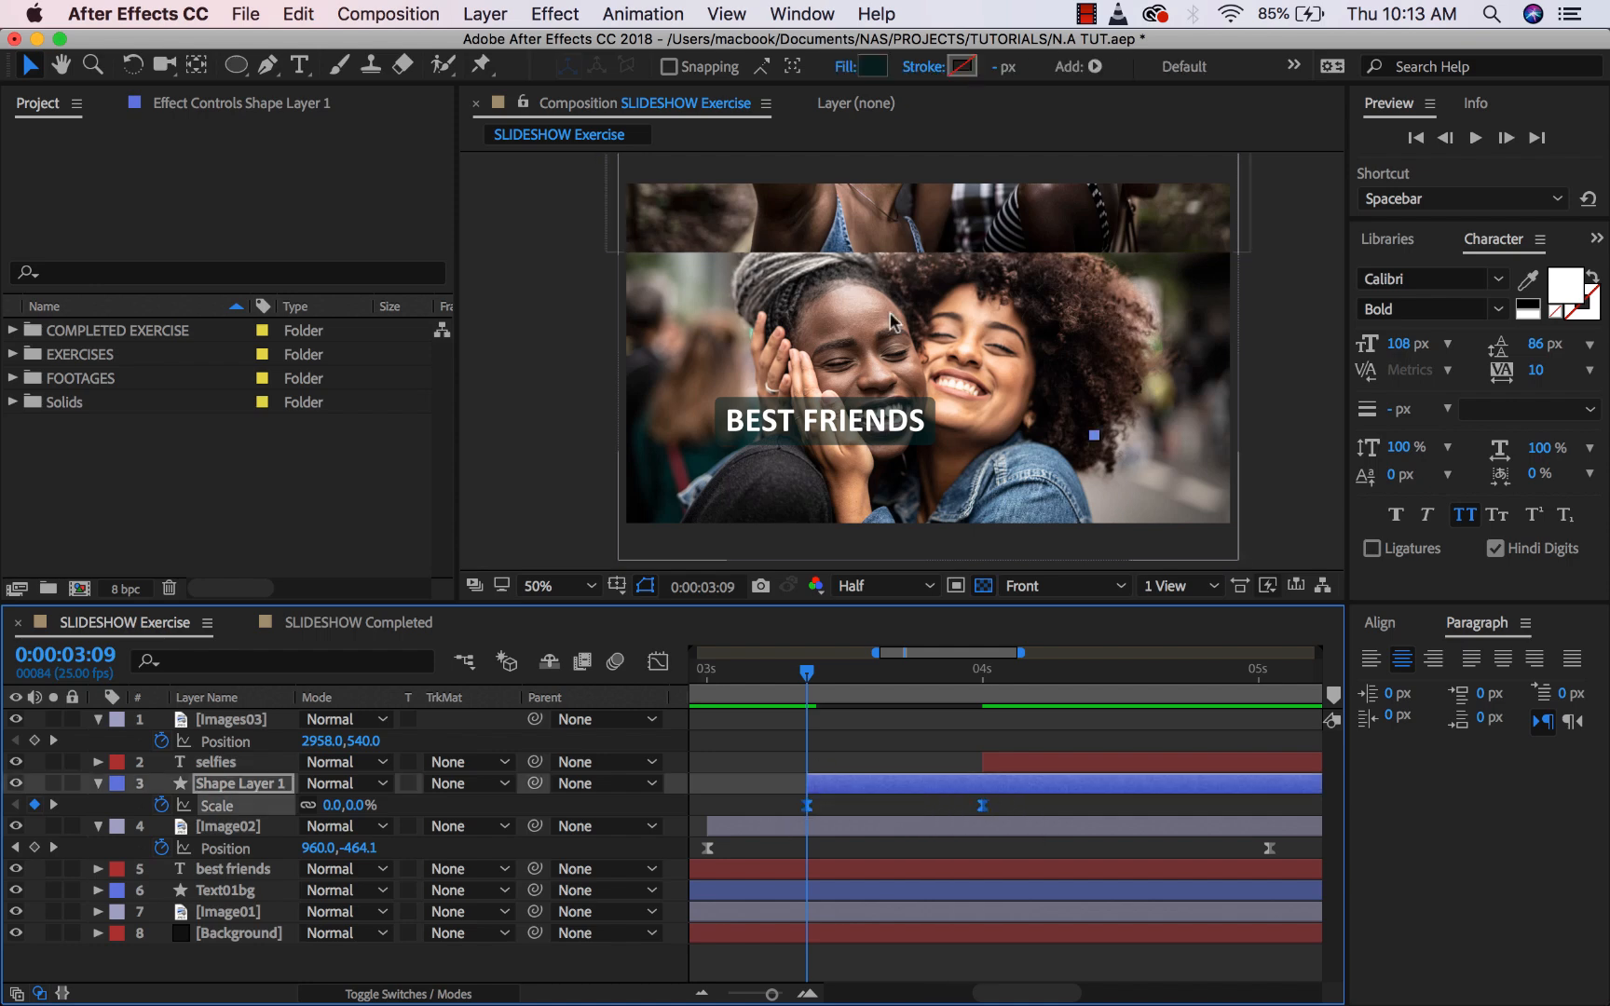
{"action": "left_click", "coordinate": [657, 662]}
{"action": "left_click_drag", "start_coordinate": [1023, 887], "coordinate": [897, 926]}
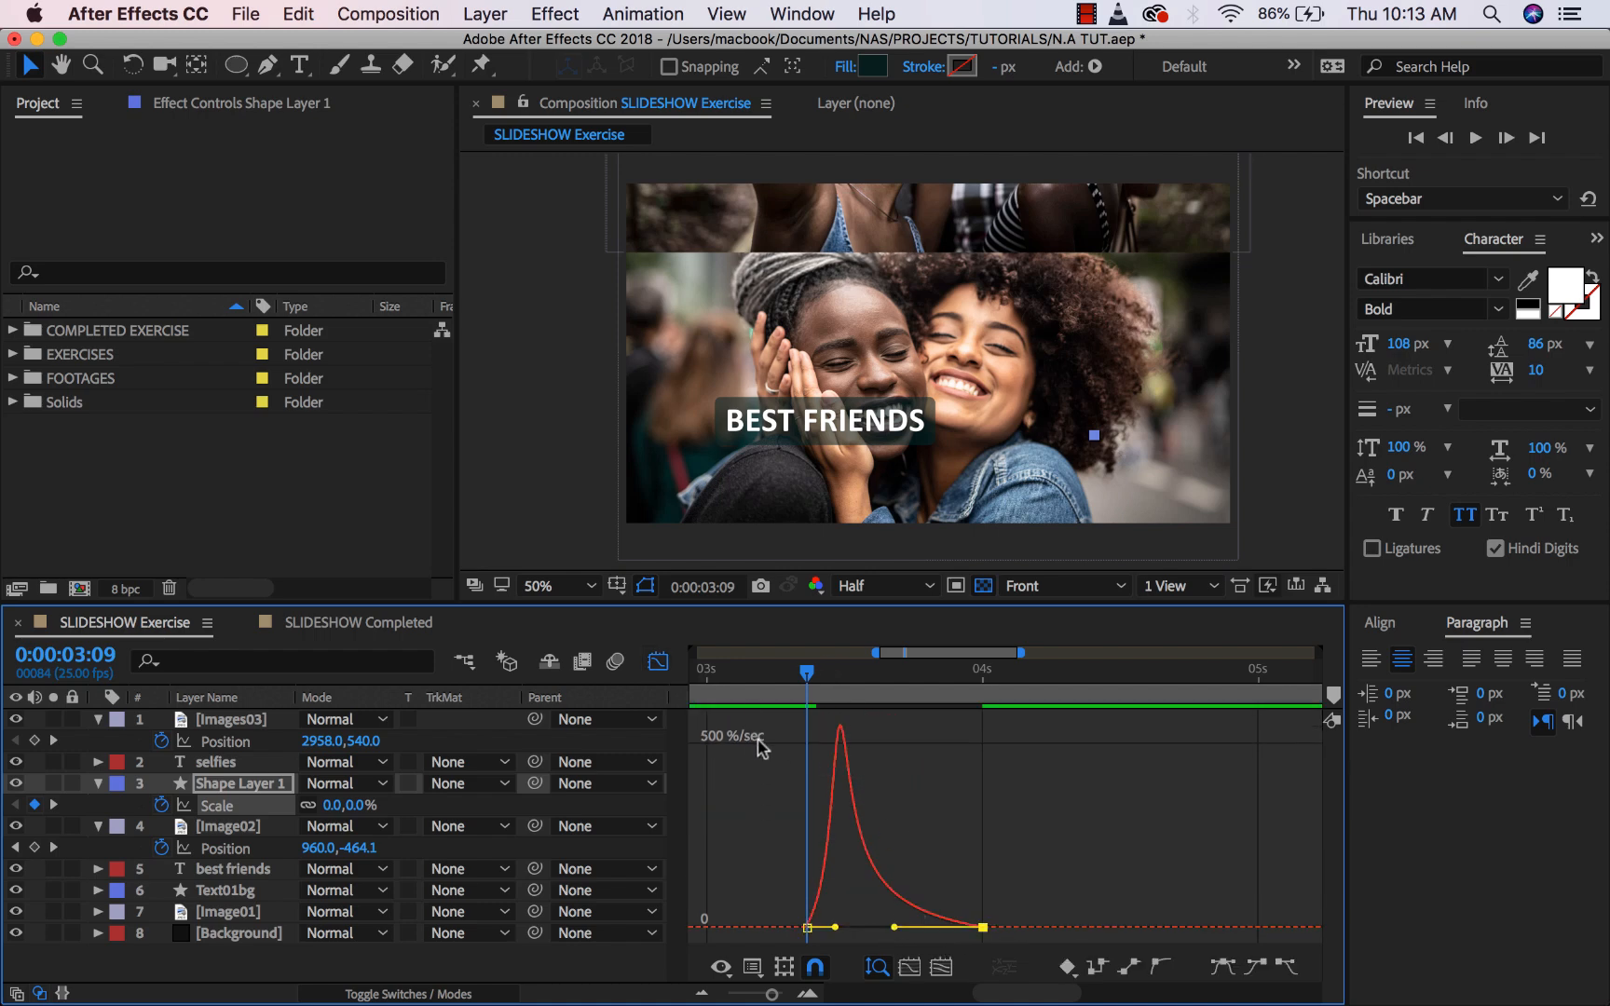
{"action": "left_click", "coordinate": [662, 667]}
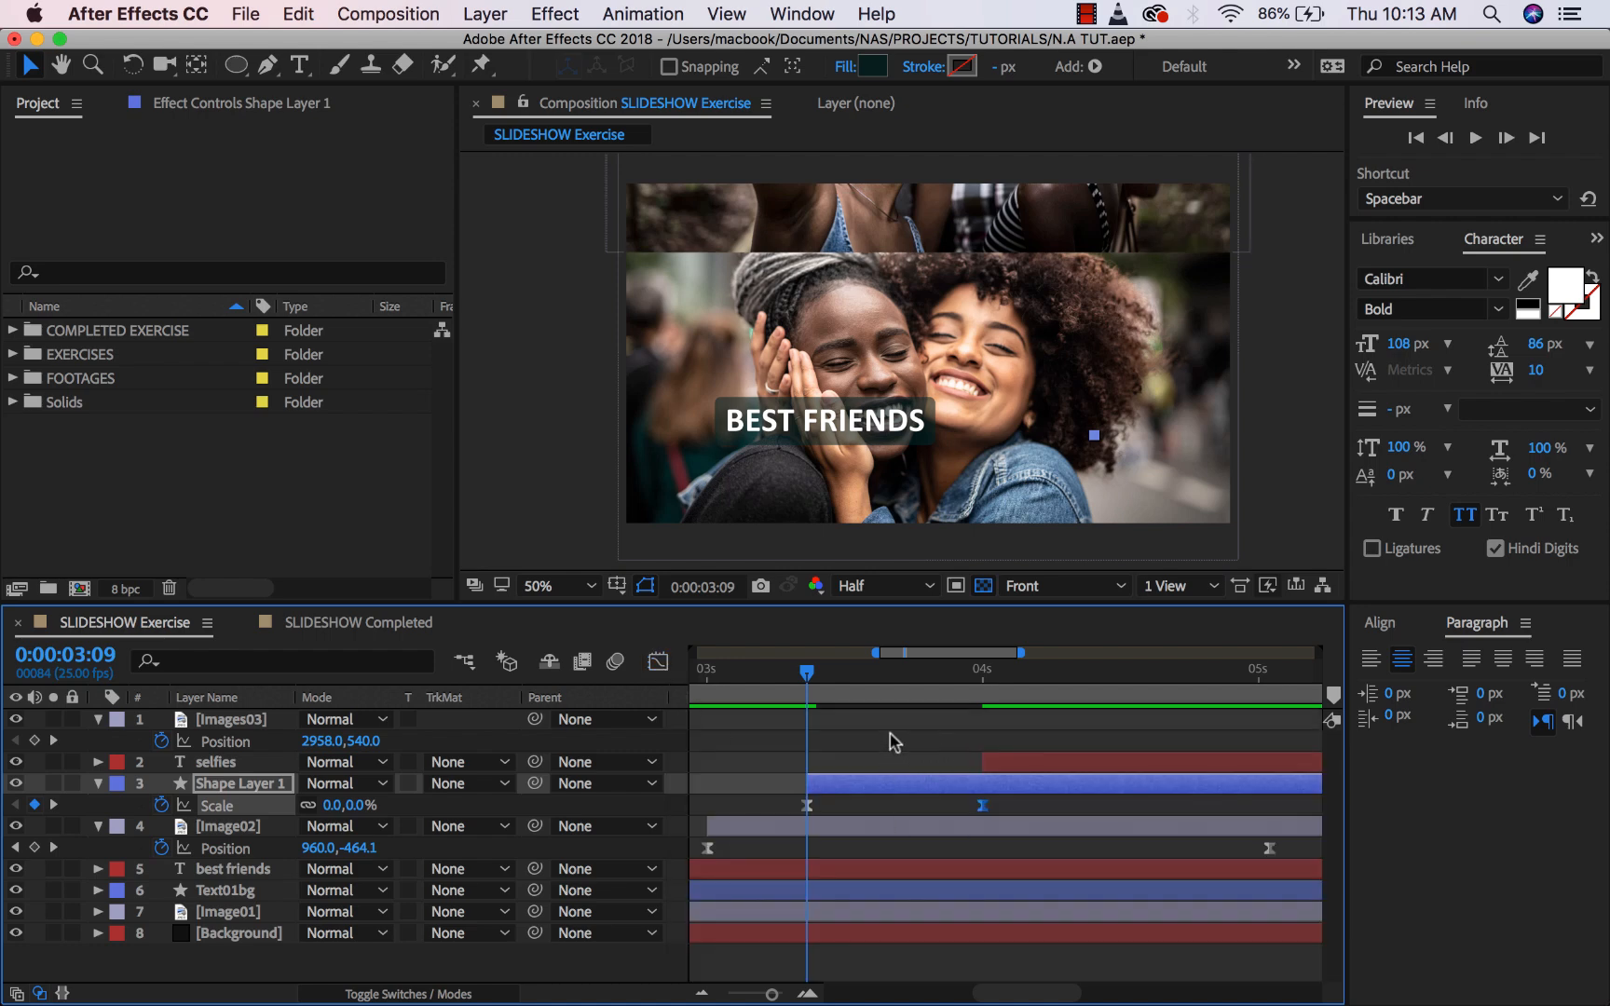
Preview the composition from the beginning and shift Shape Layer 1 slightly later, keeping its start before the selfies layer.
{"action": "key", "text": "minus"}
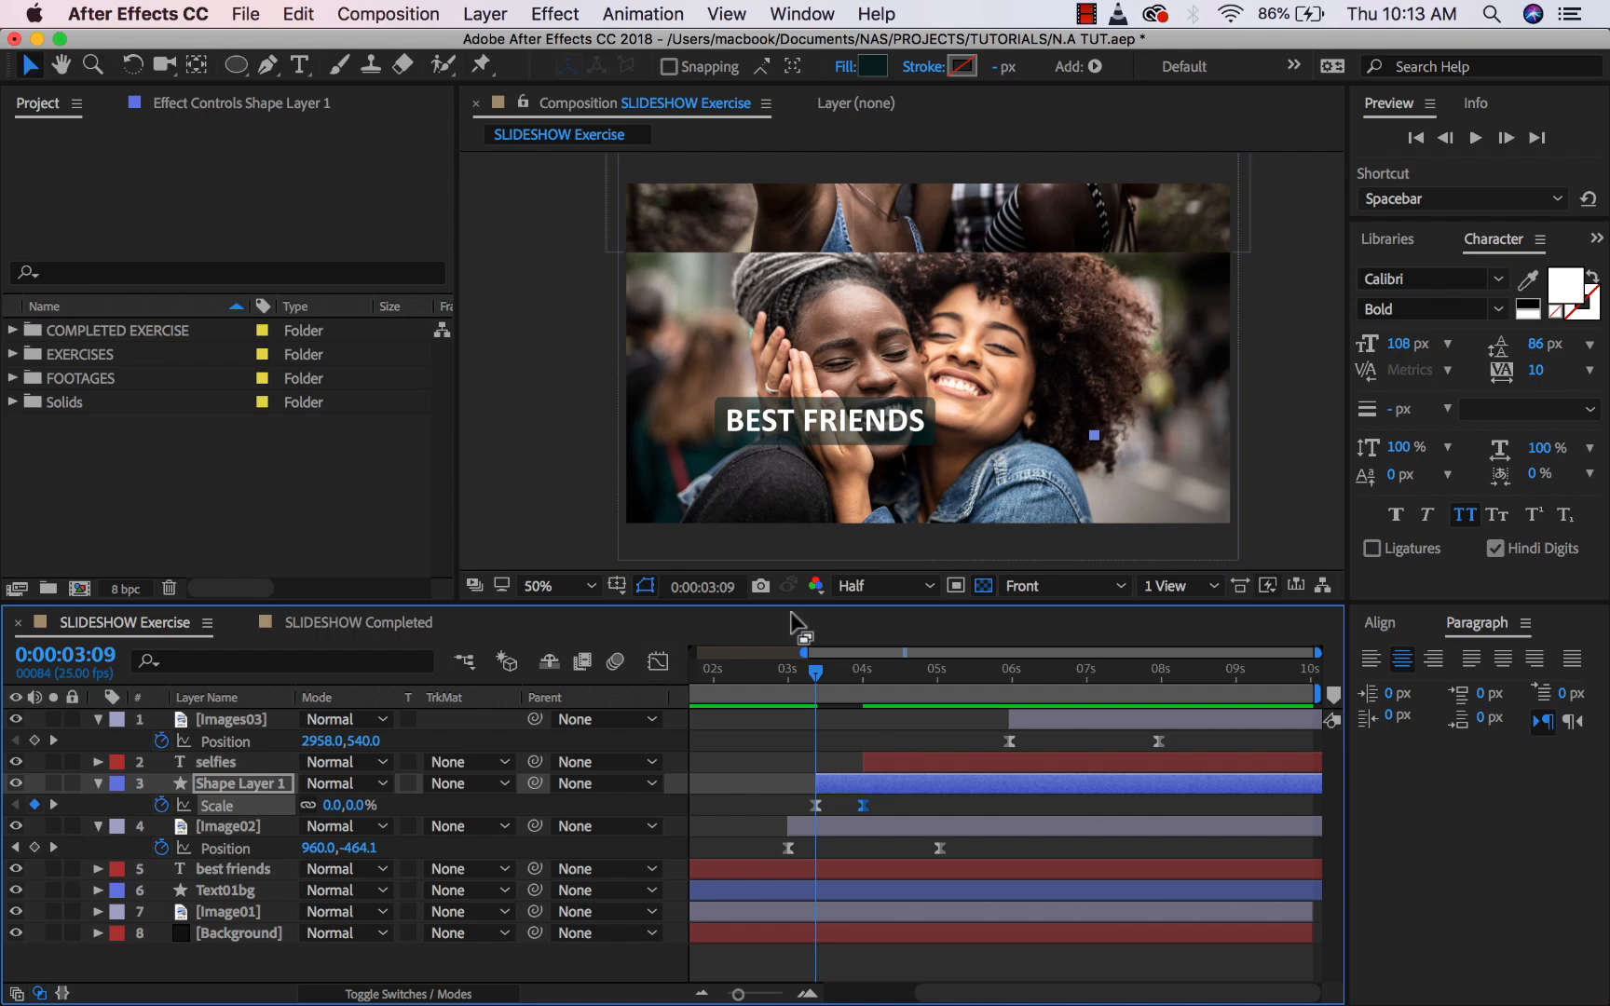
{"action": "left_click_drag", "start_coordinate": [790, 675], "coordinate": [755, 673]}
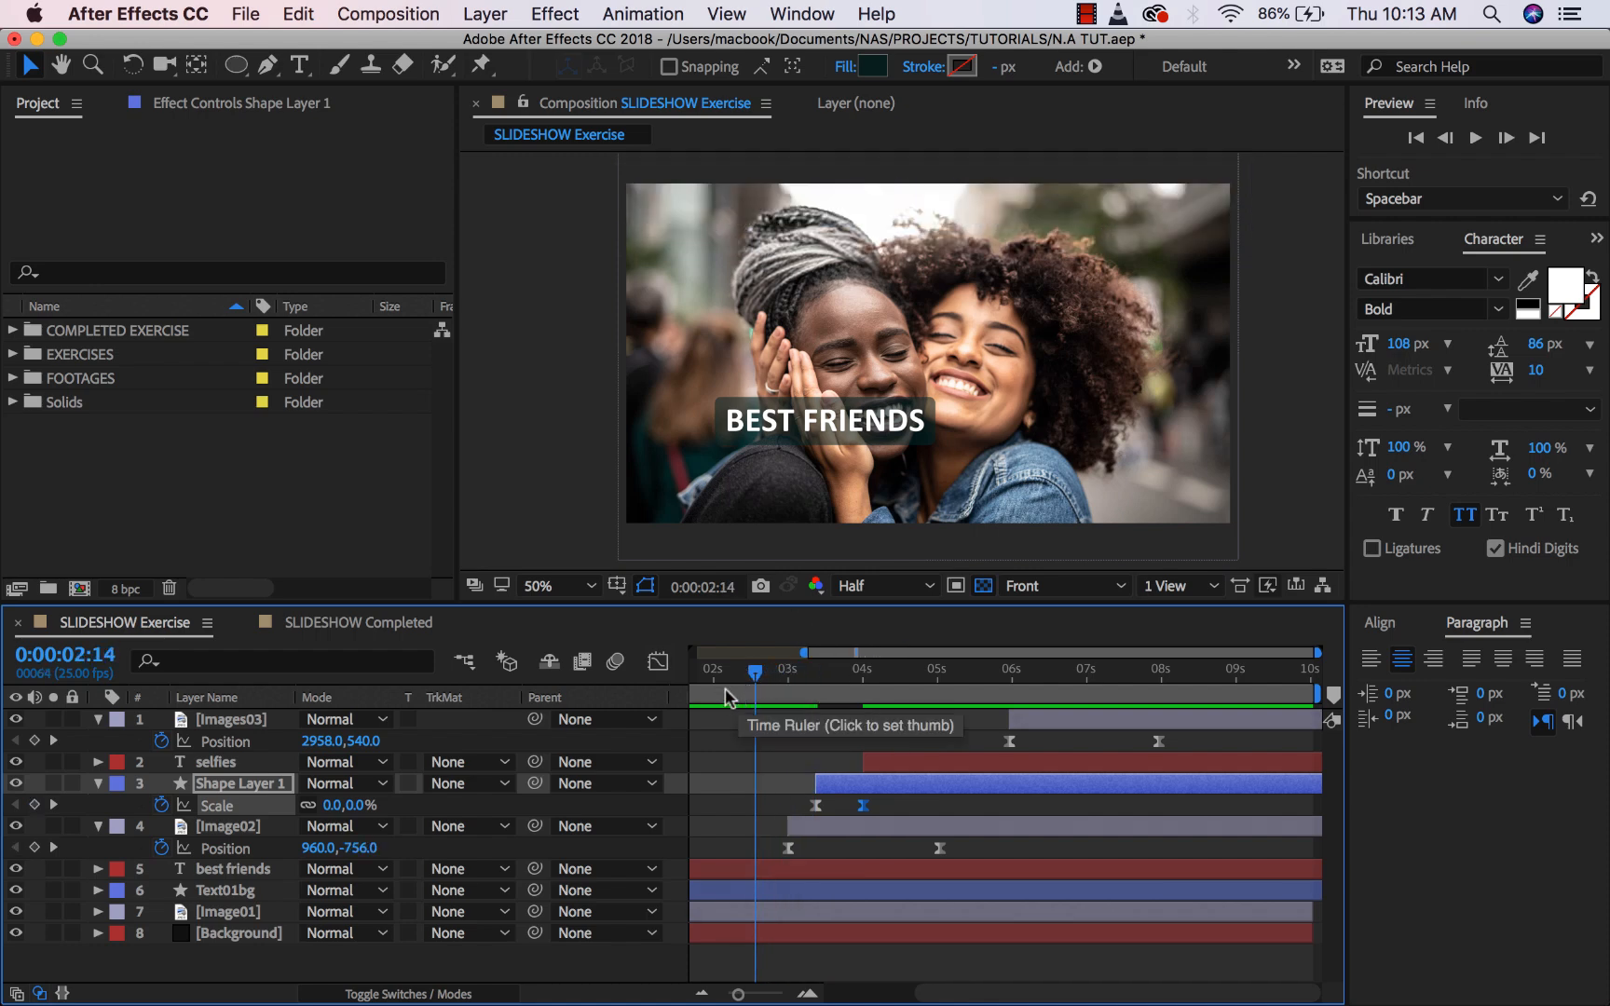
{"action": "key", "text": "Home"}
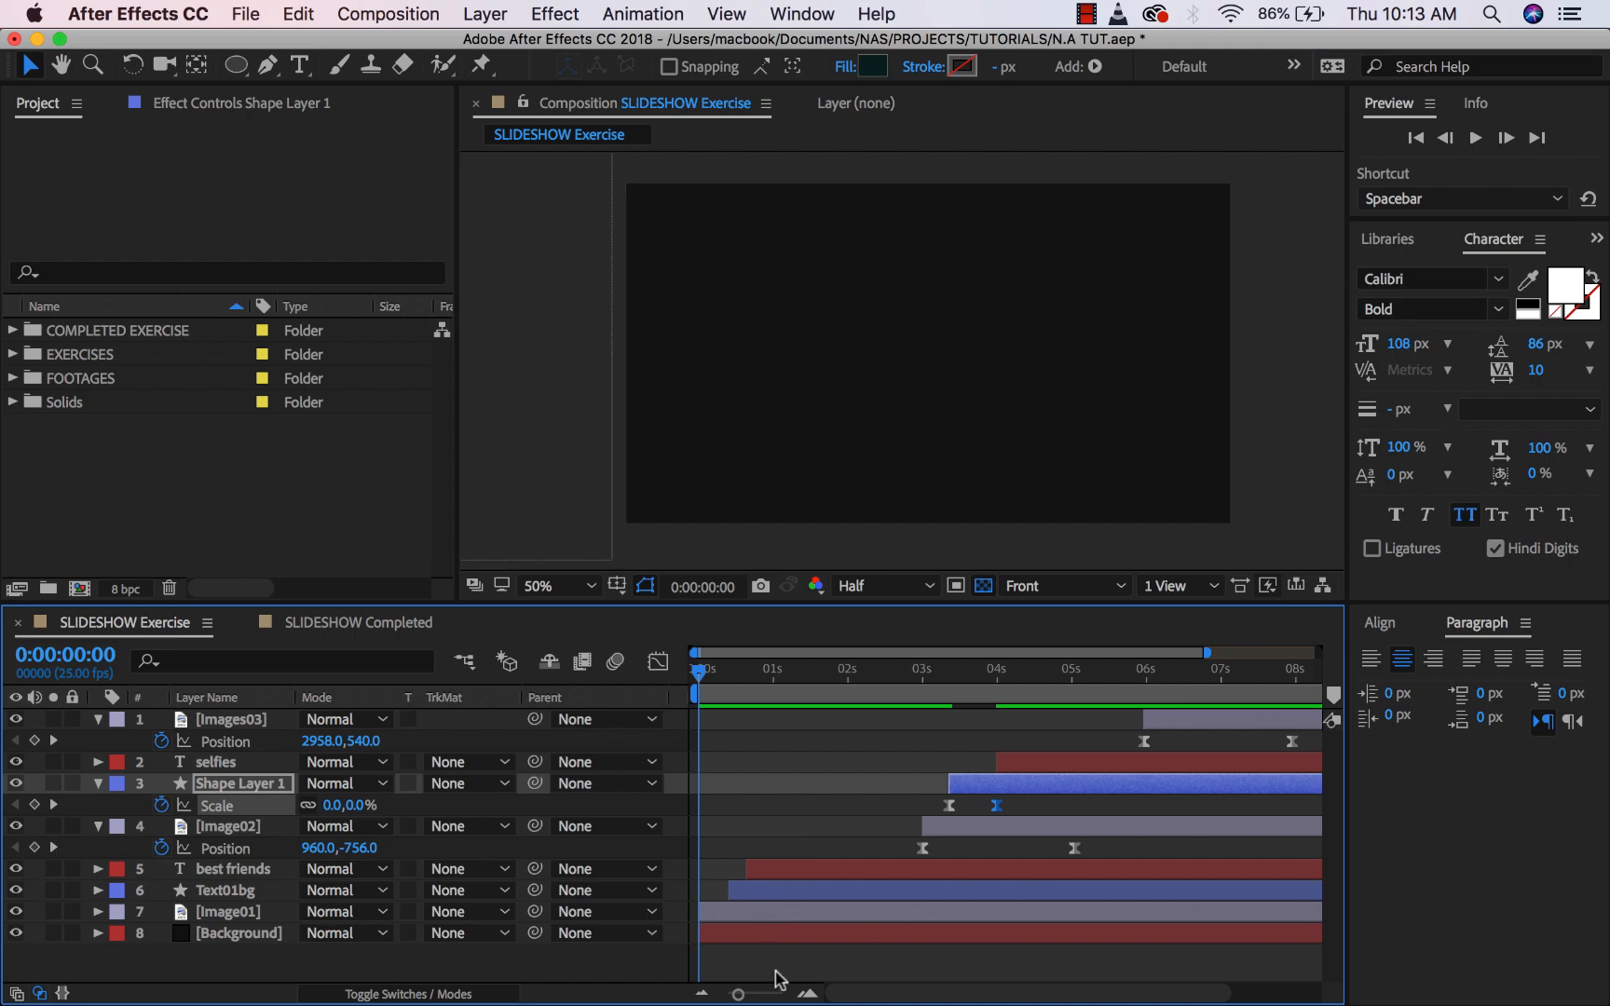
{"action": "left_click_drag", "start_coordinate": [740, 993], "coordinate": [725, 994]}
{"action": "key", "text": "space"}
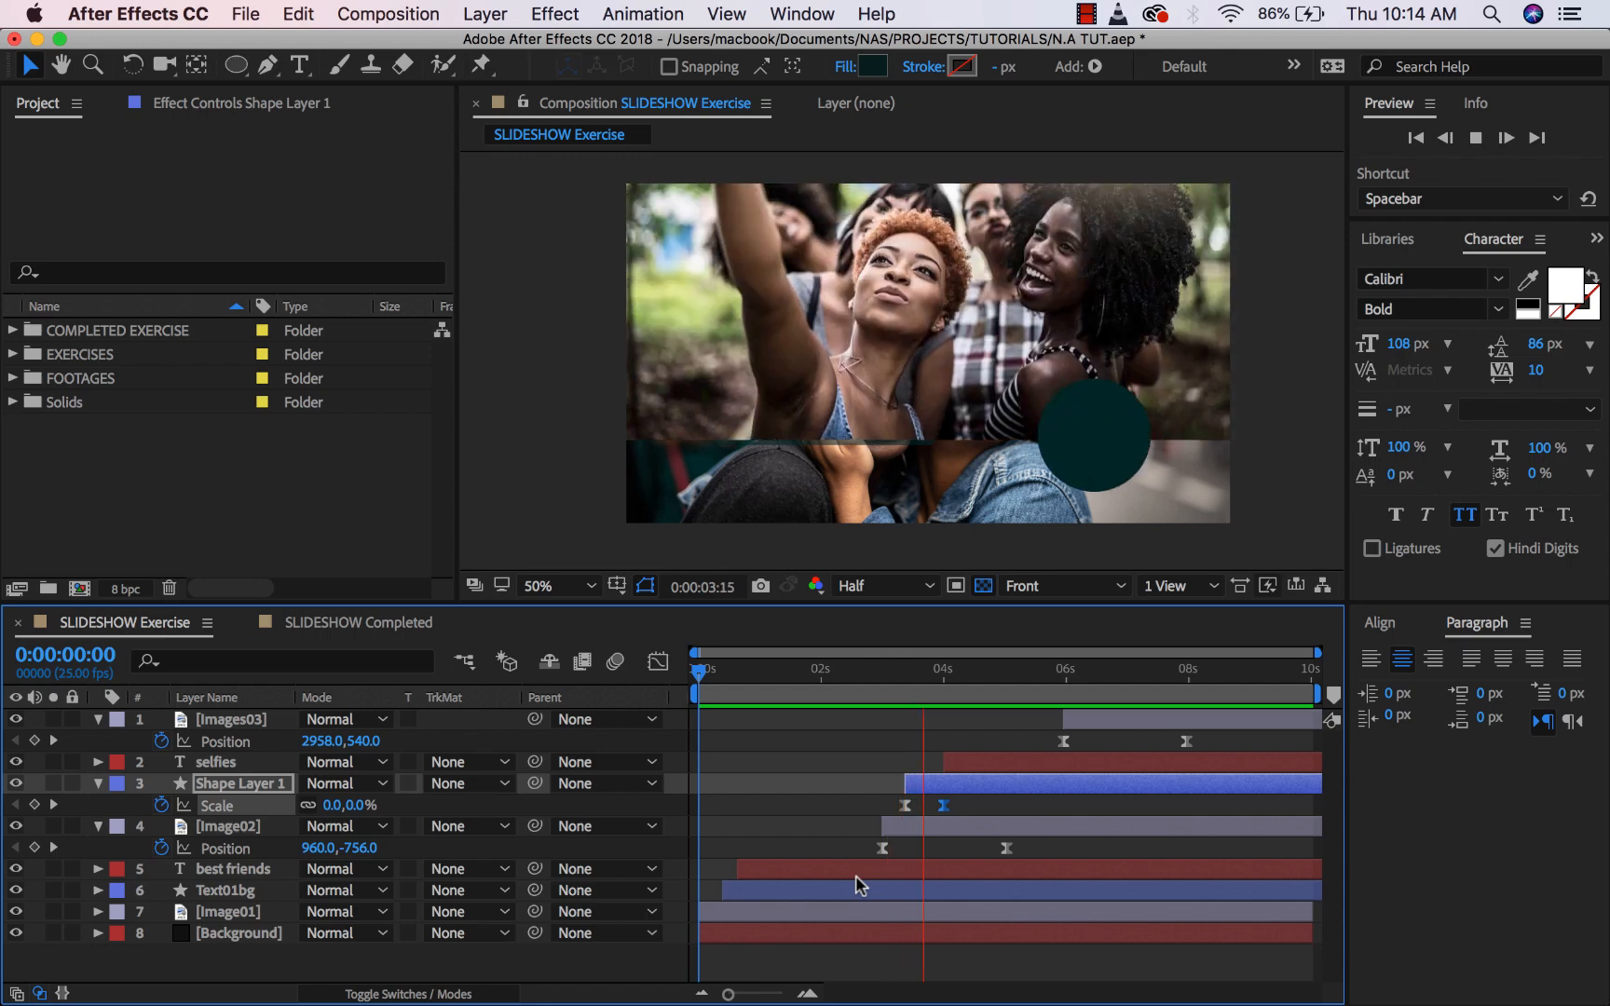
{"action": "left_click_drag", "start_coordinate": [951, 790], "coordinate": [946, 790]}
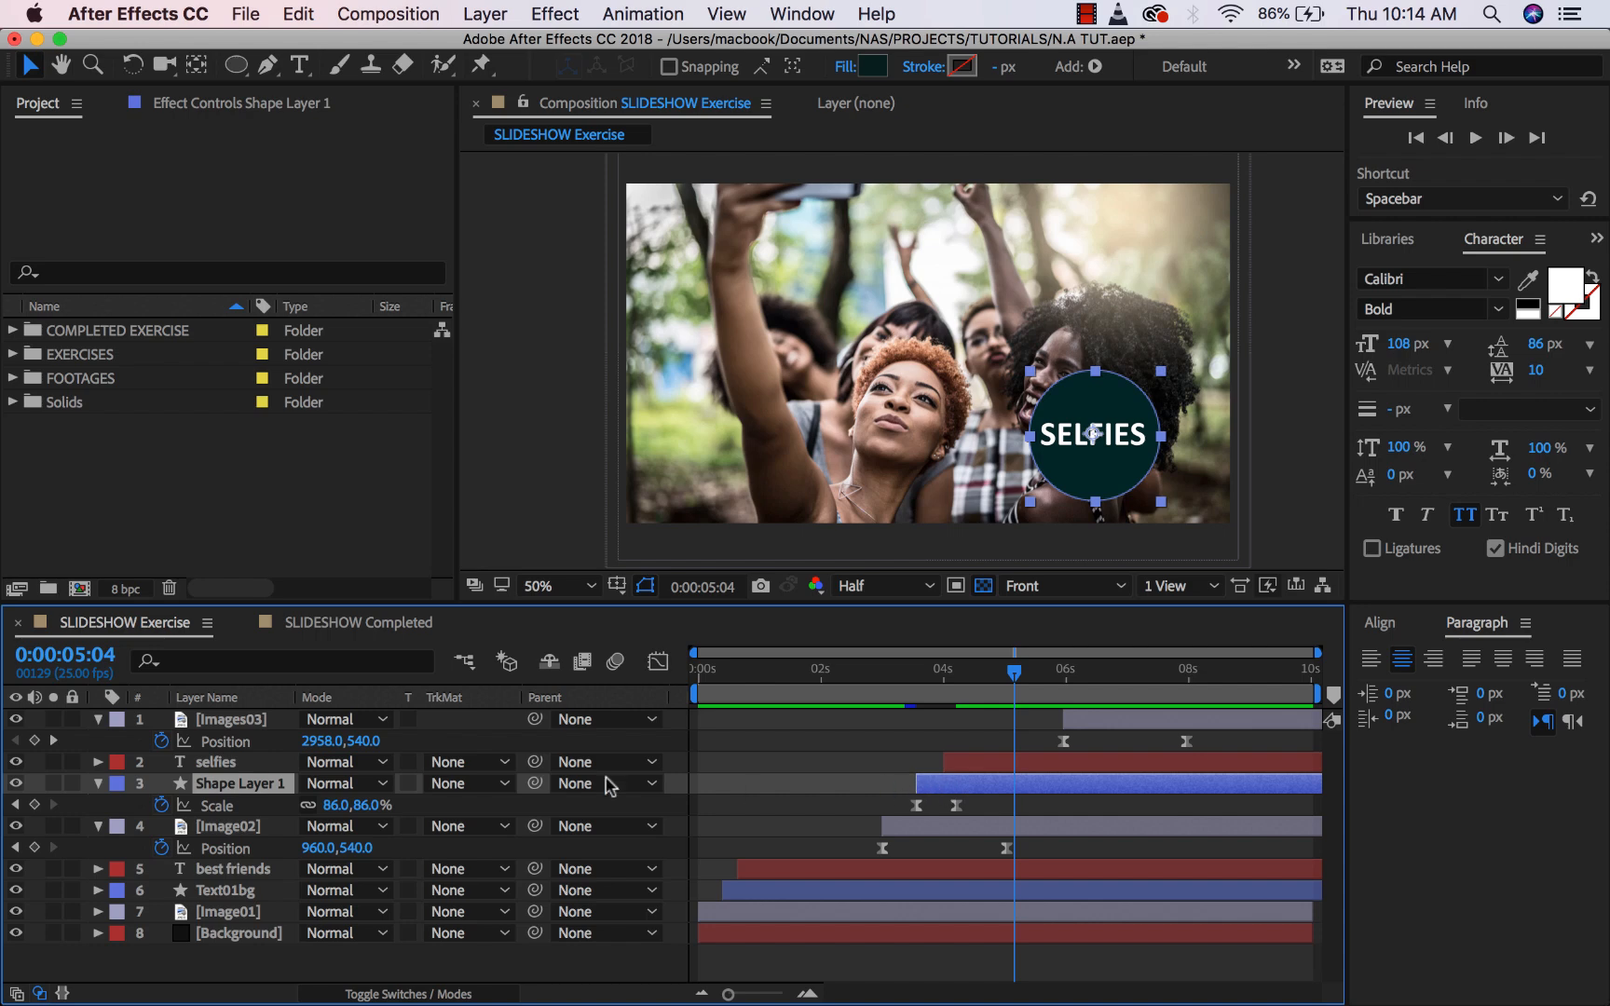
Set Shape Layer 1's Opacity to 60% and preview the slideshow from the beginning.
{"action": "key", "text": "t"}
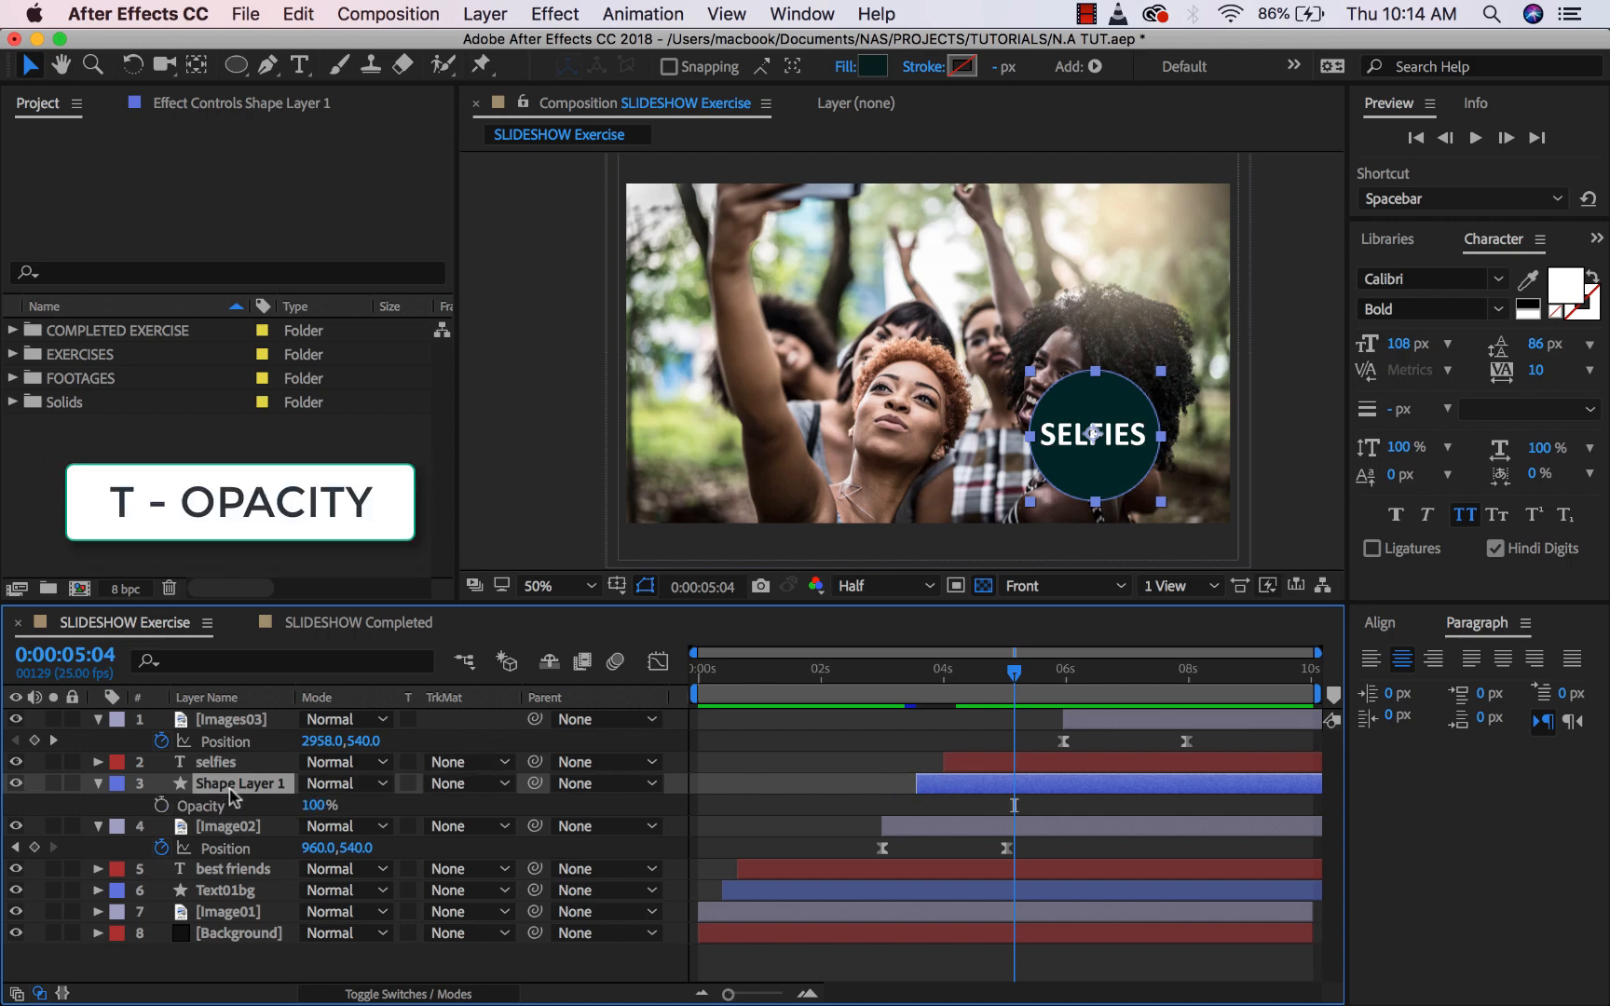
{"action": "left_click", "coordinate": [314, 809]}
{"action": "left_click", "coordinate": [831, 721]}
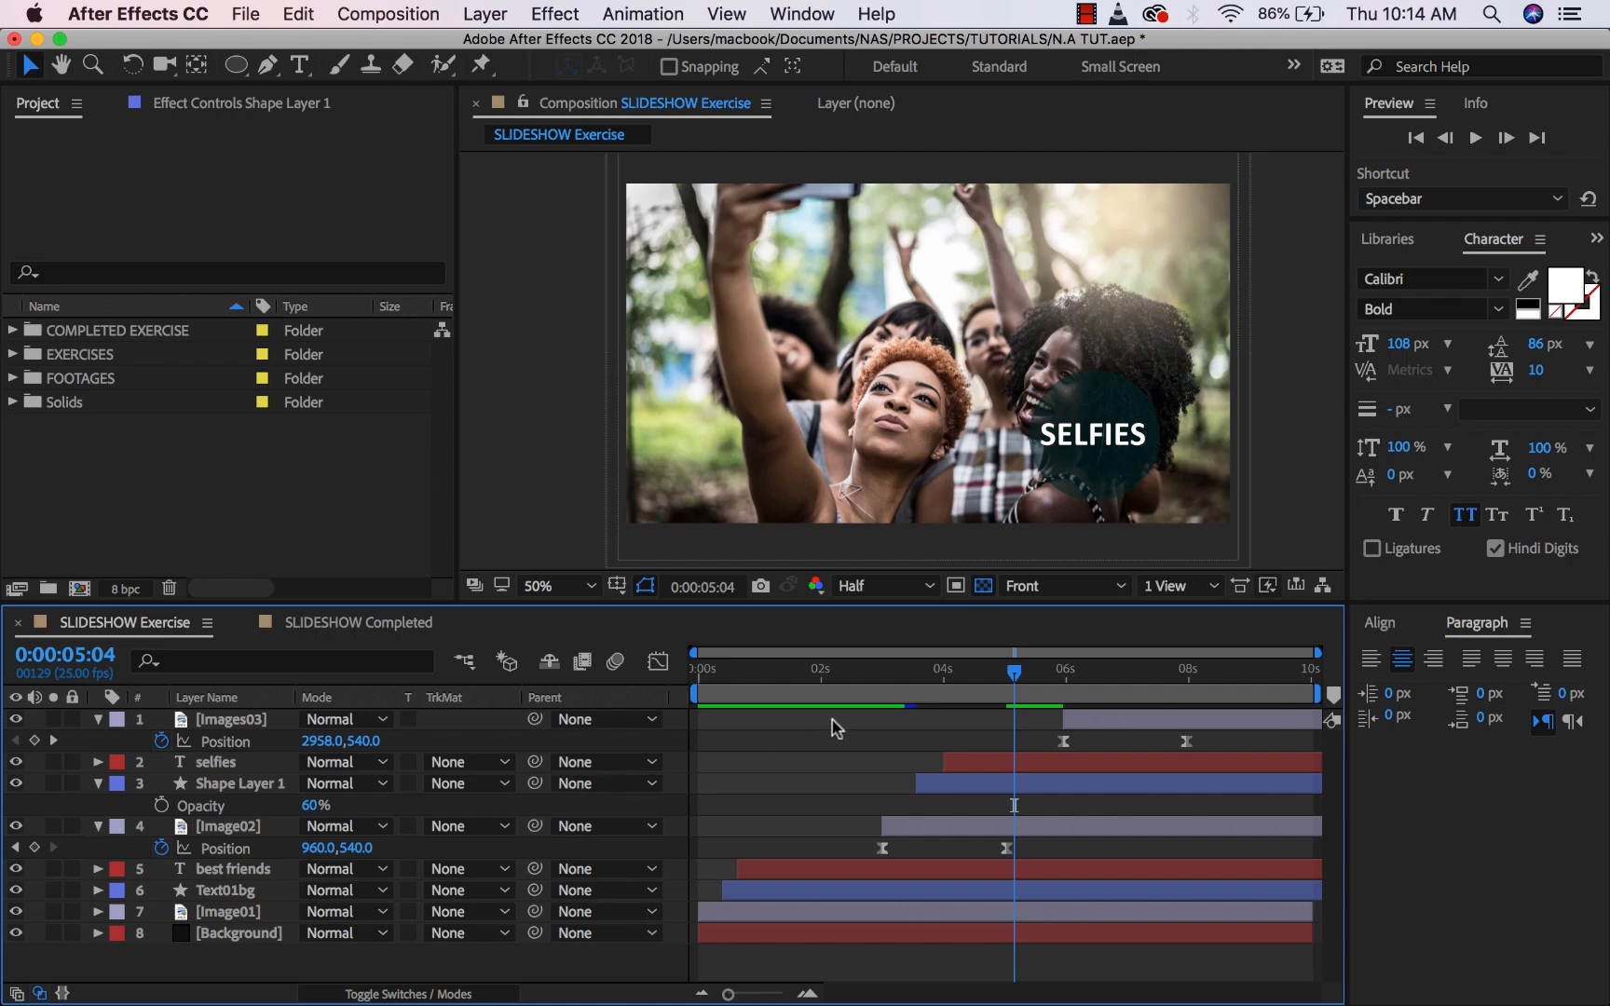
{"action": "left_click_drag", "start_coordinate": [920, 677], "coordinate": [654, 678]}
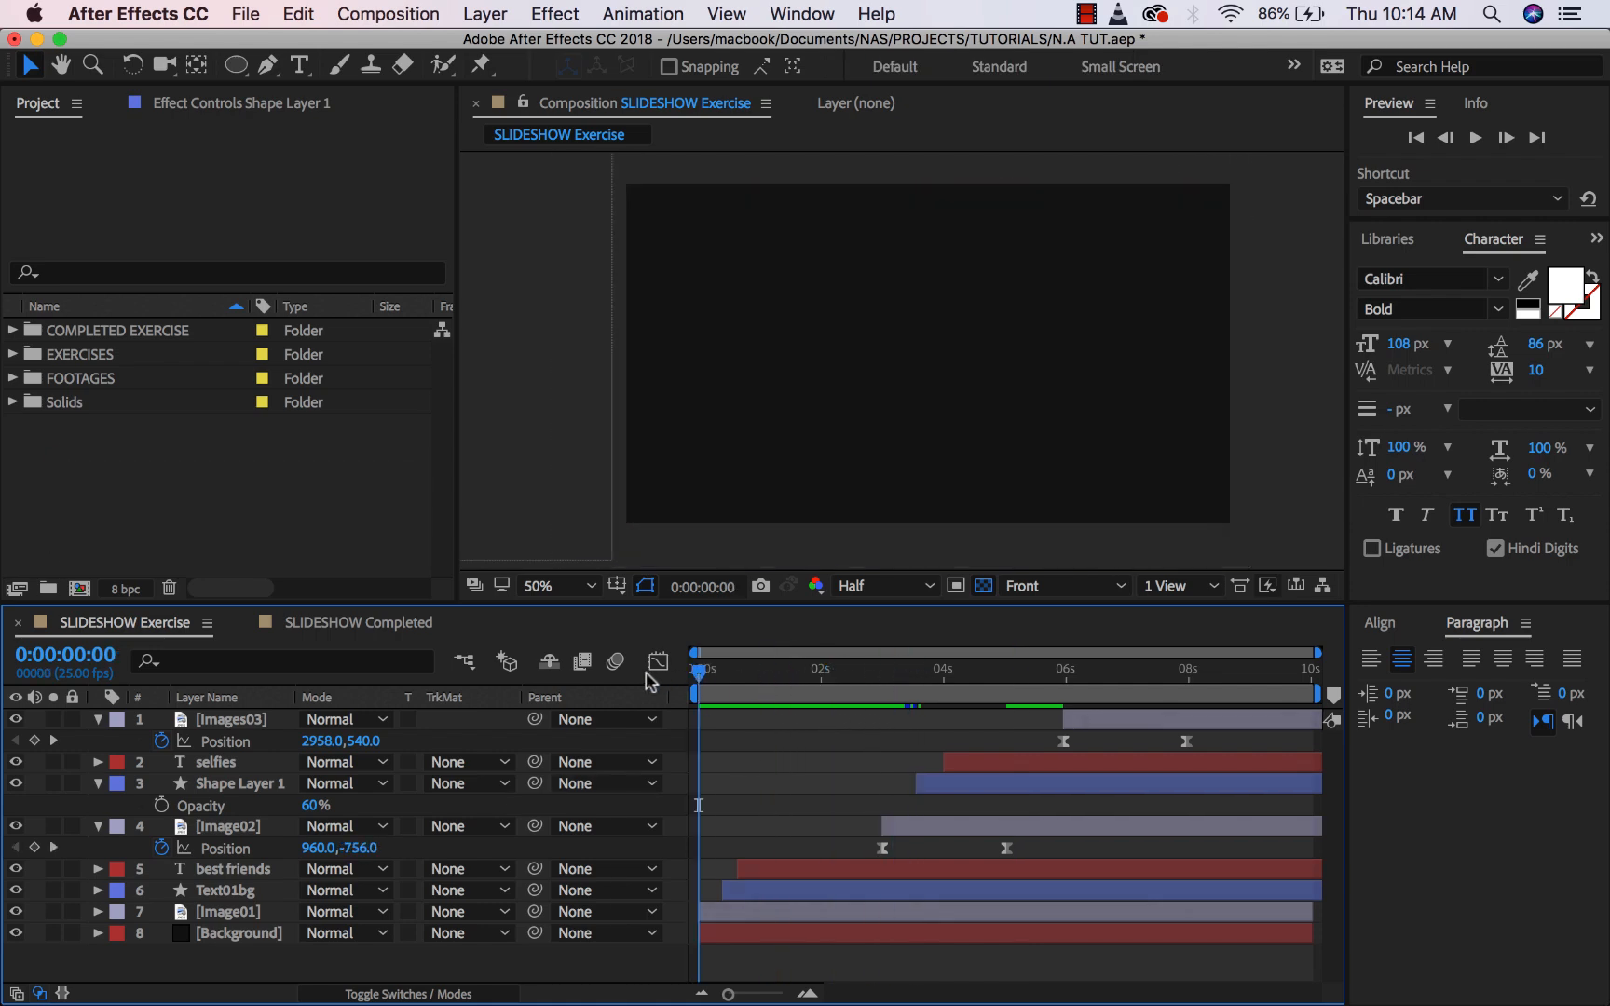
{"action": "key", "text": "space"}
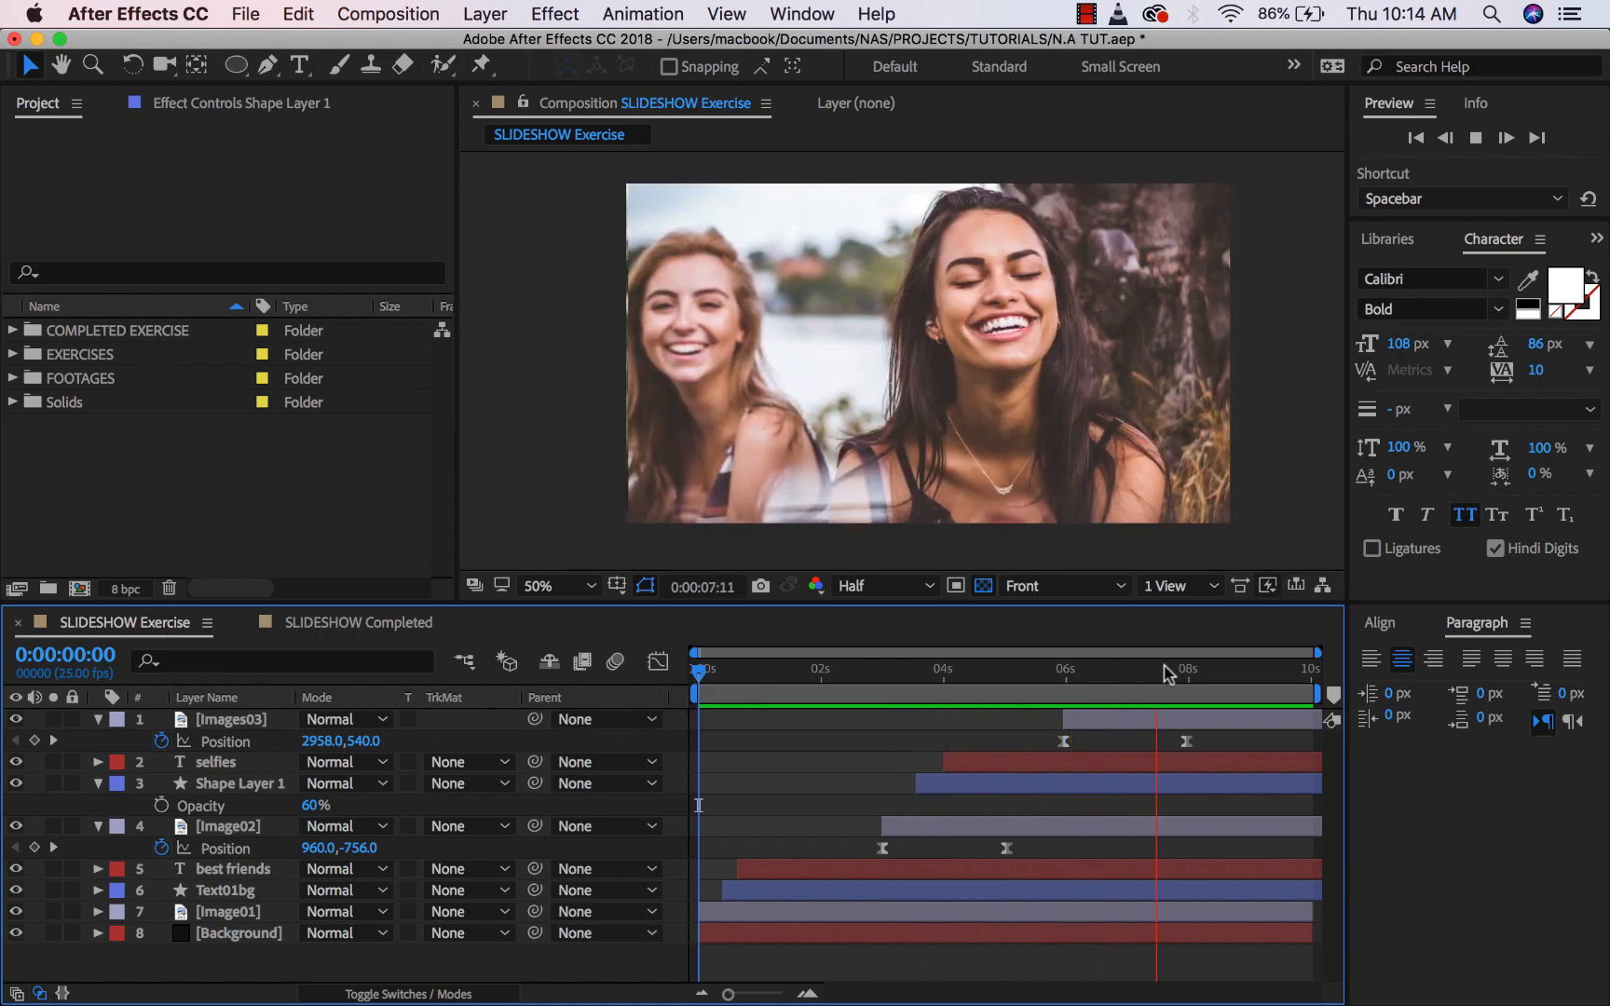
{"action": "key", "text": "space"}
Duplicate the selfies text layer, place the copy above Images03, and shift it to start shortly after Images03 begins.
{"action": "left_click", "coordinate": [1068, 671]}
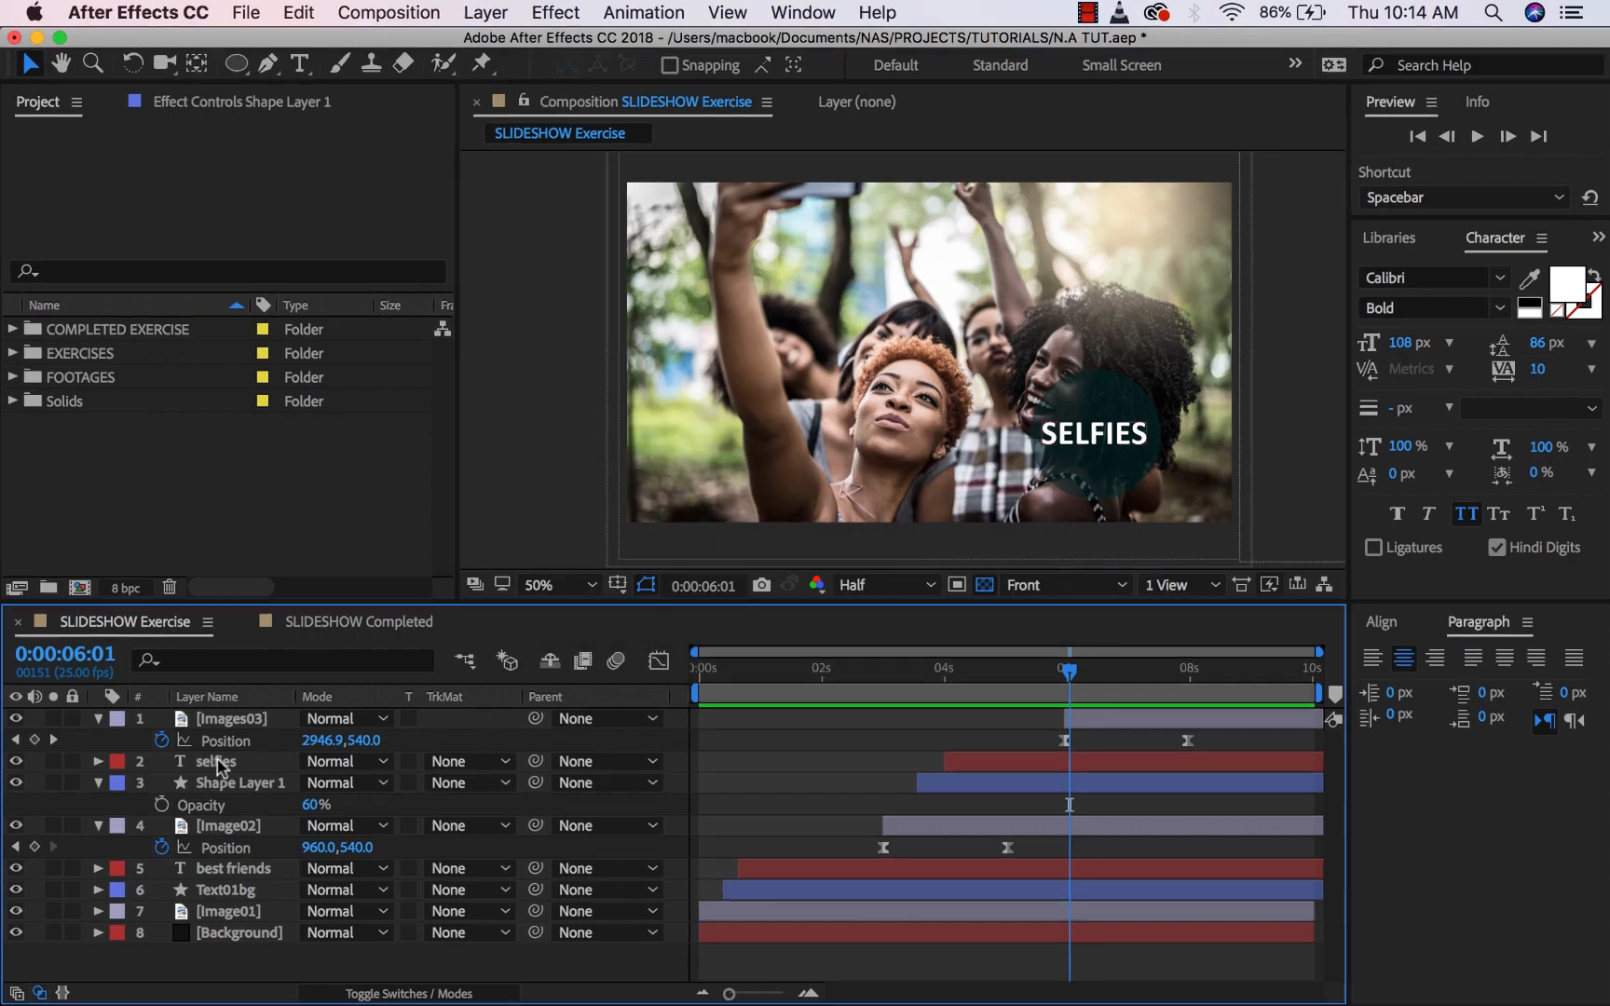
{"action": "left_click", "coordinate": [218, 766]}
{"action": "key", "text": "ctrl+d"}
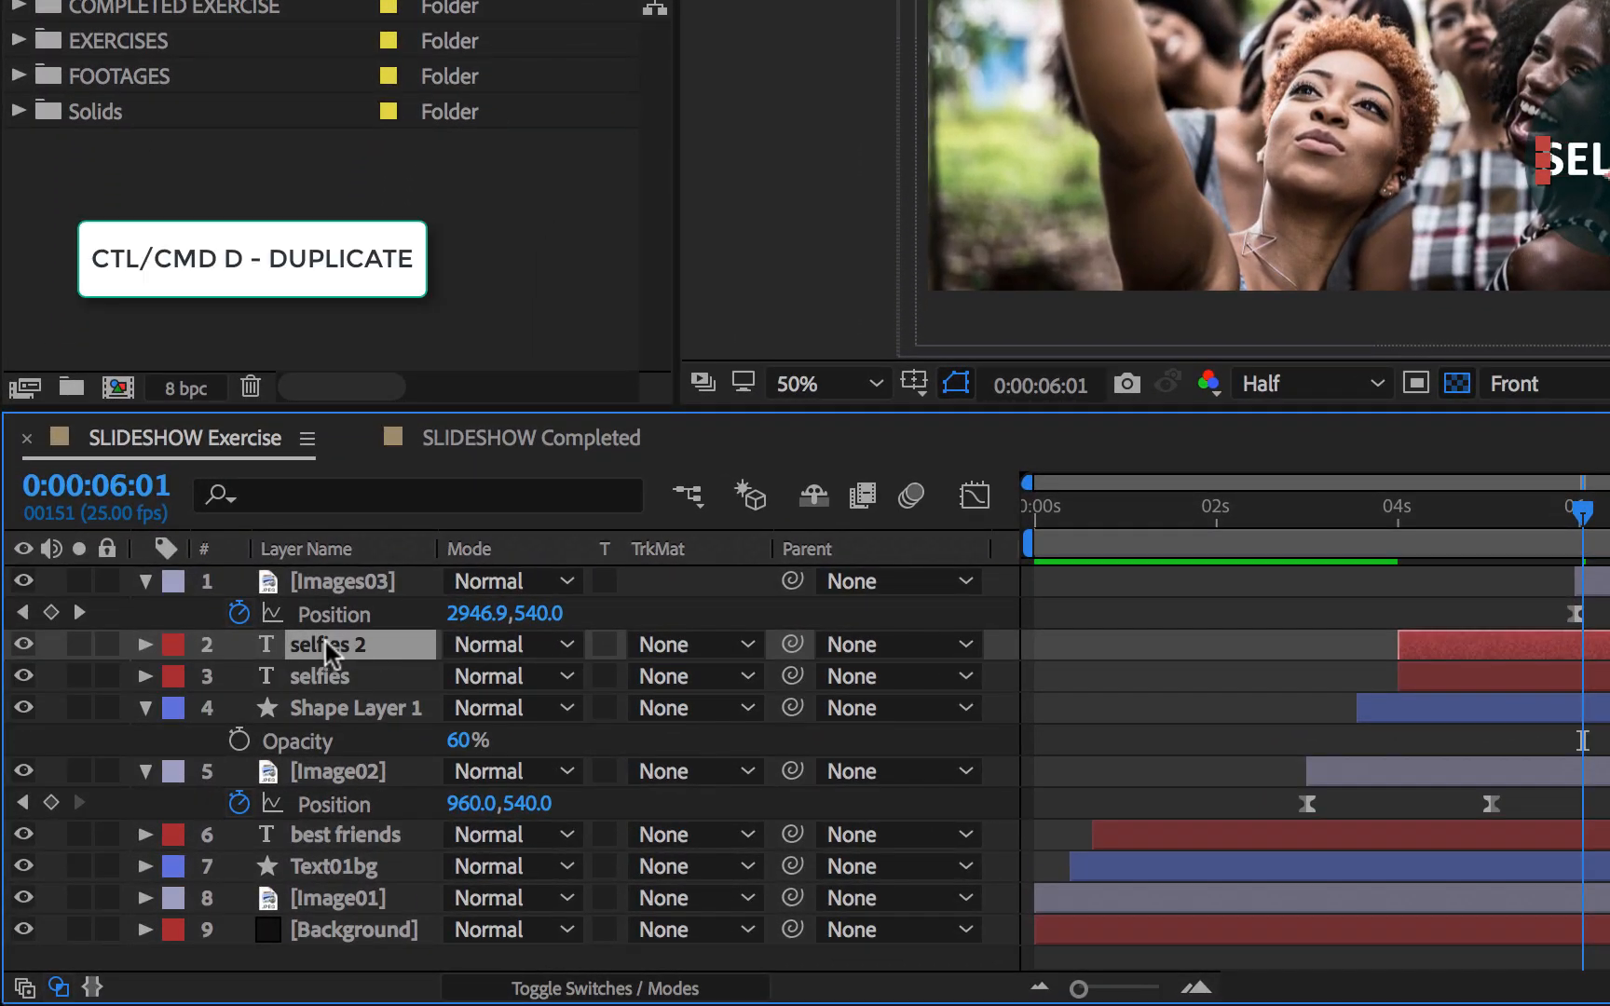
{"action": "left_click_drag", "start_coordinate": [340, 643], "coordinate": [350, 582]}
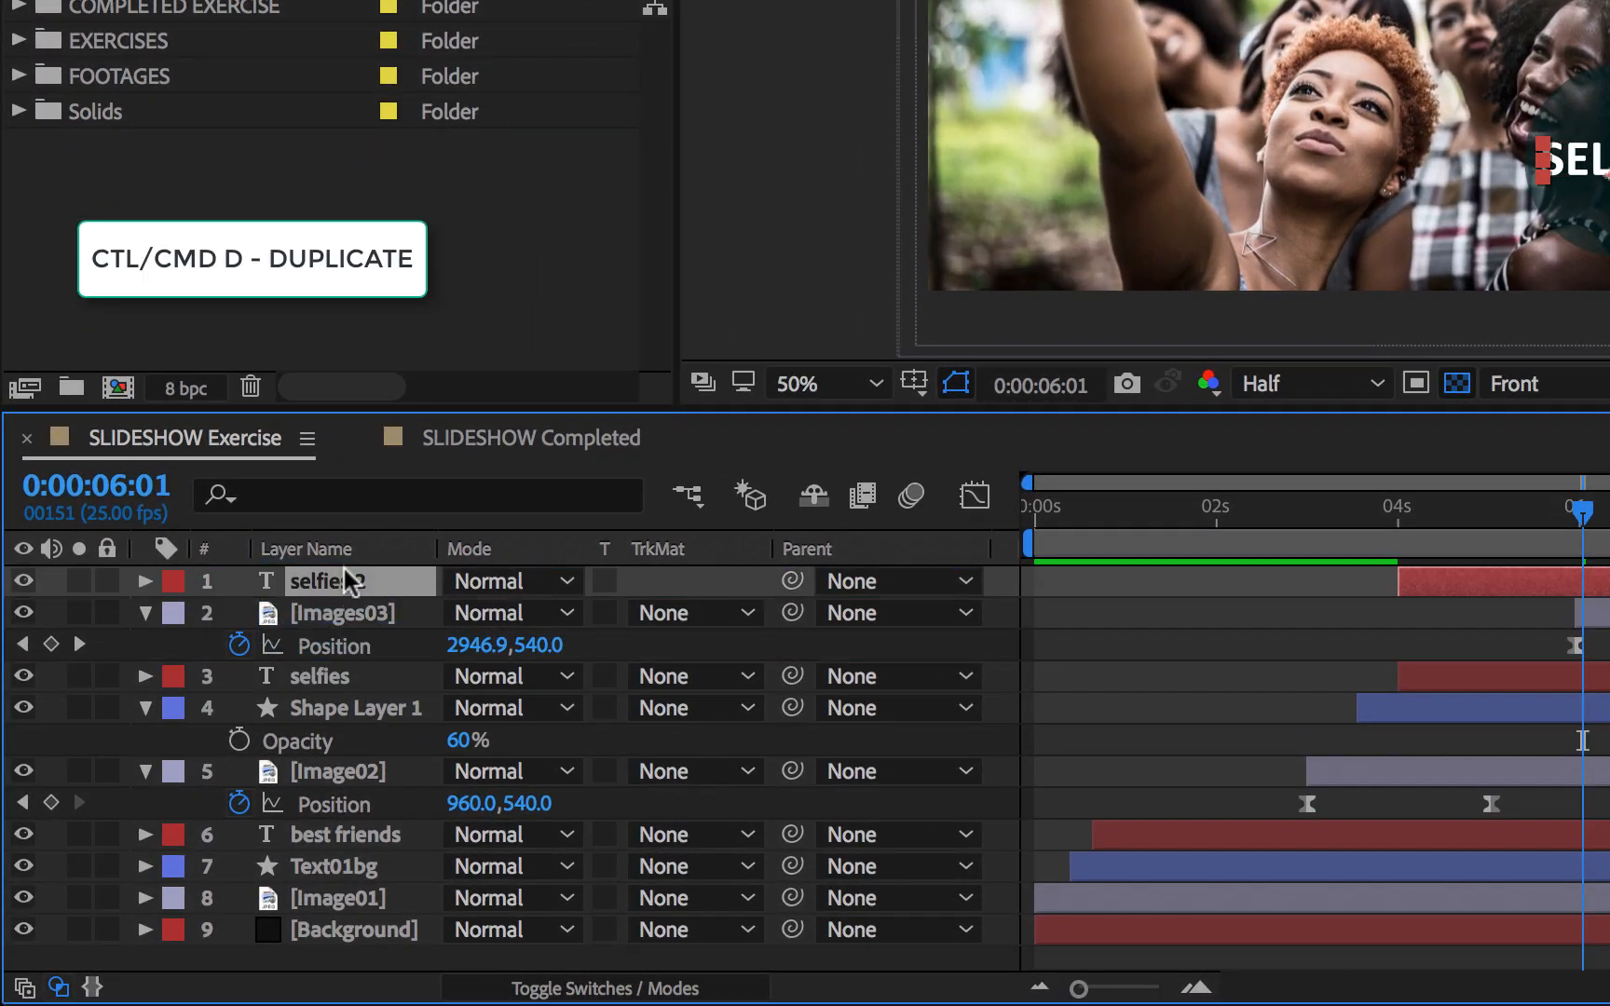
{"action": "left_click_drag", "start_coordinate": [1531, 579], "coordinate": [1609, 592]}
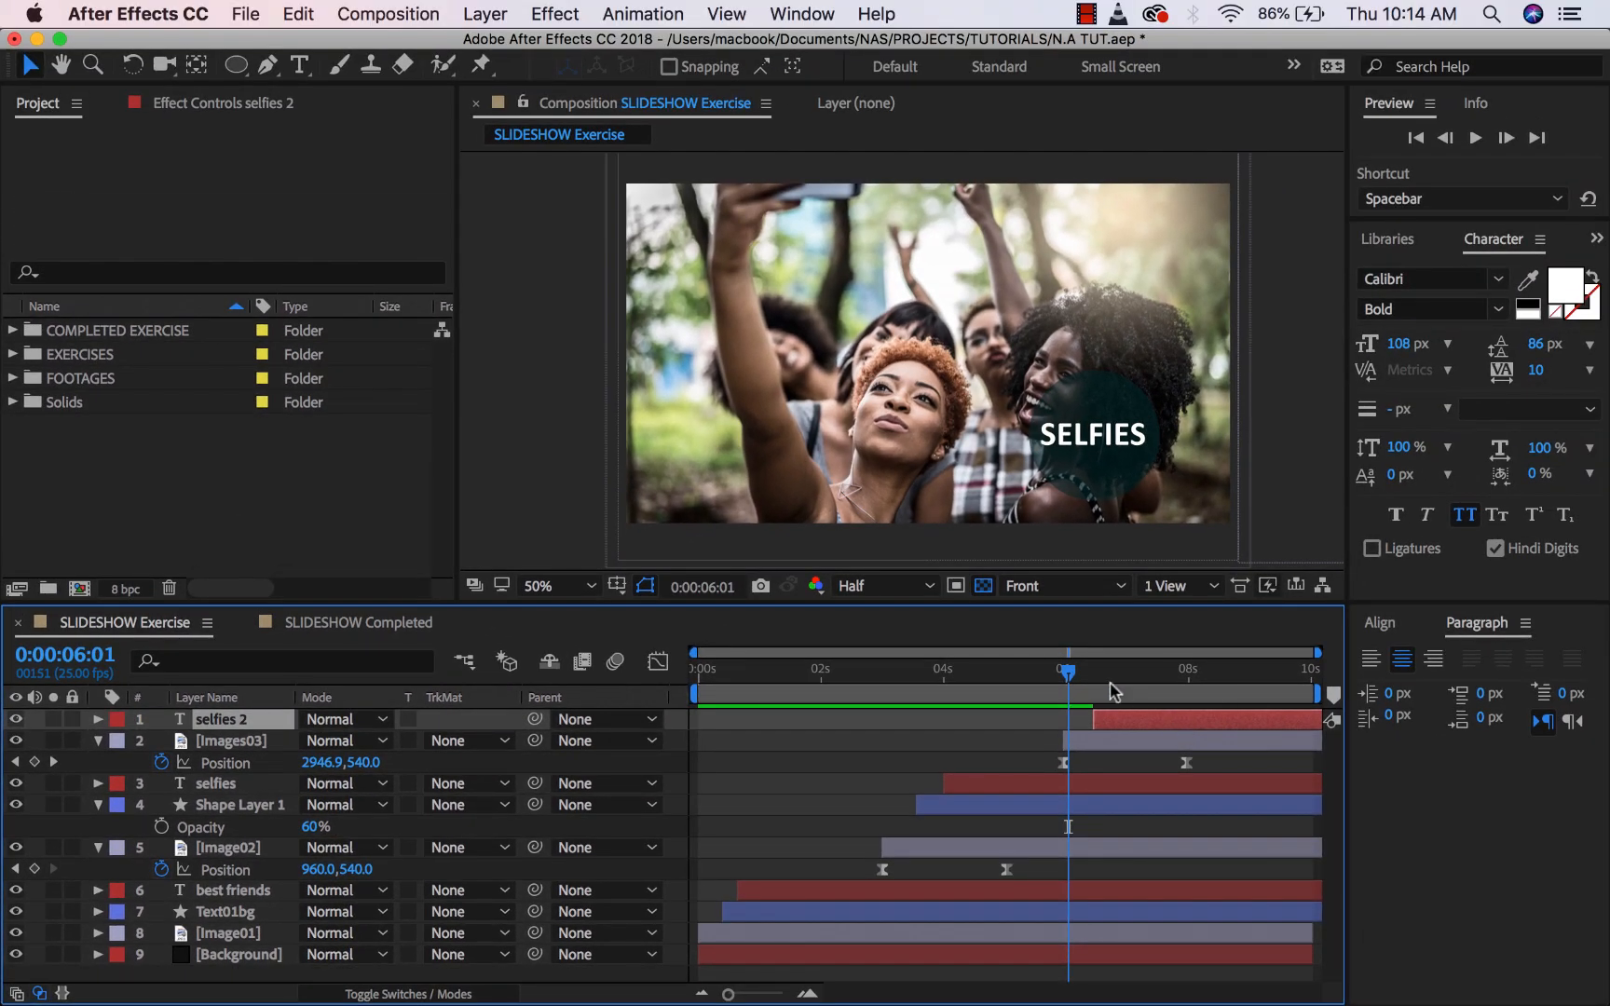
At 0:00:07:18, move the duplicated title near the middle of the Images03 photo and change its text to SMILES.
{"action": "left_click_drag", "start_coordinate": [1071, 678], "coordinate": [1171, 691]}
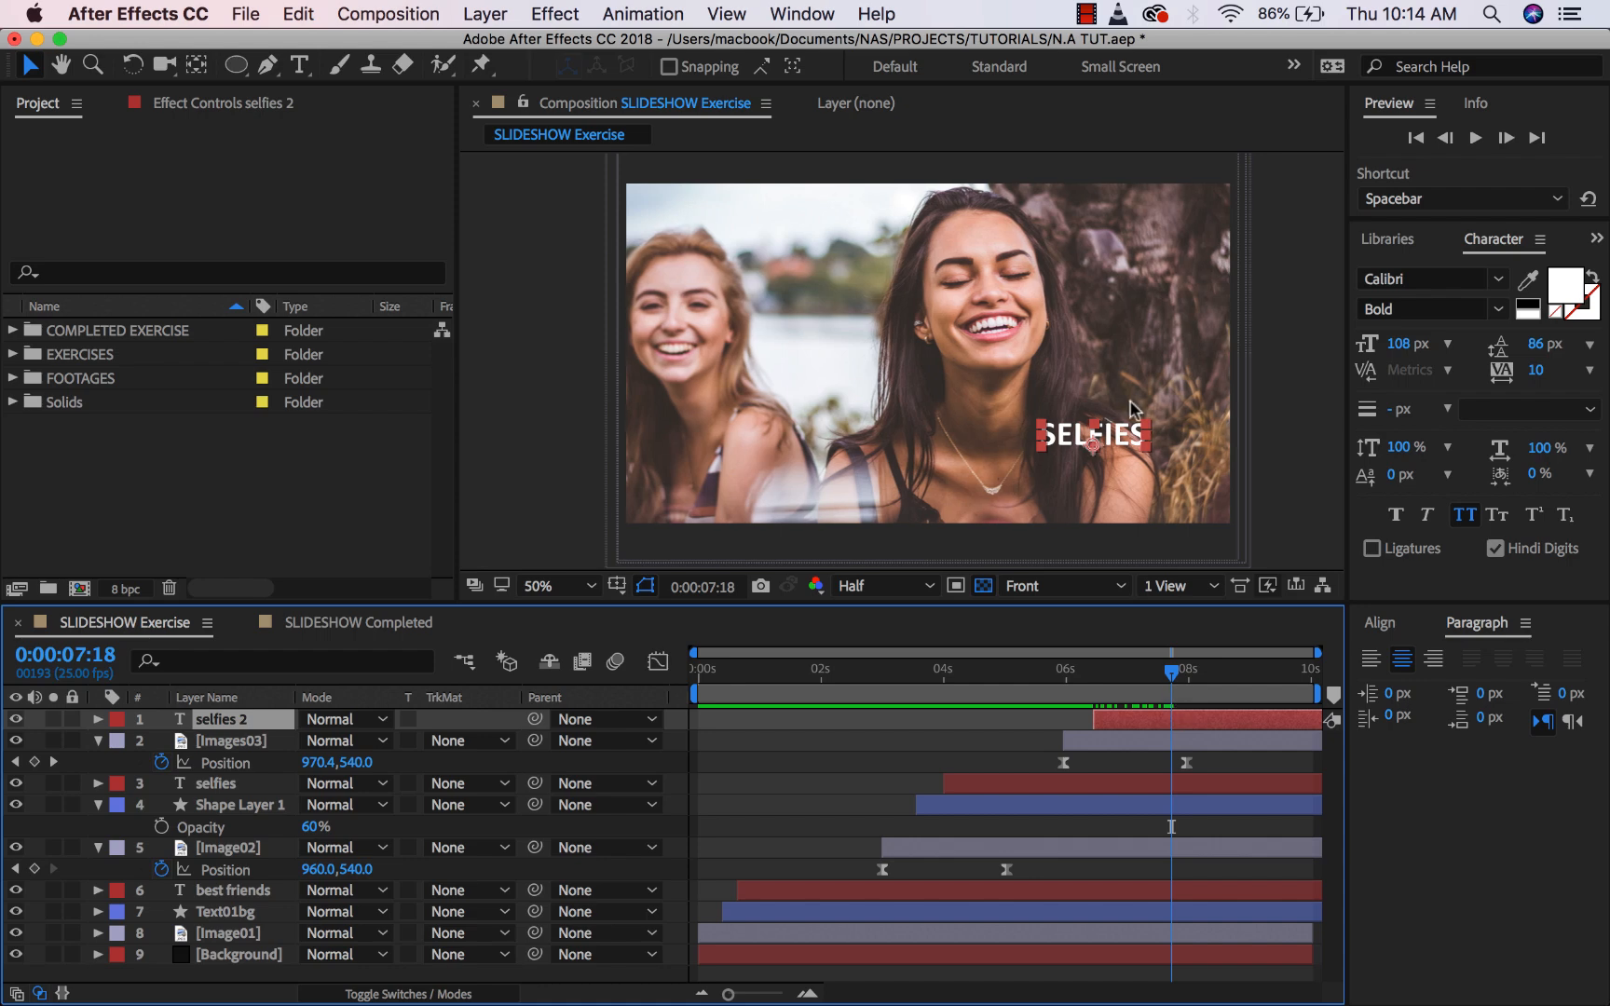
{"action": "left_click_drag", "start_coordinate": [1096, 456], "coordinate": [901, 410]}
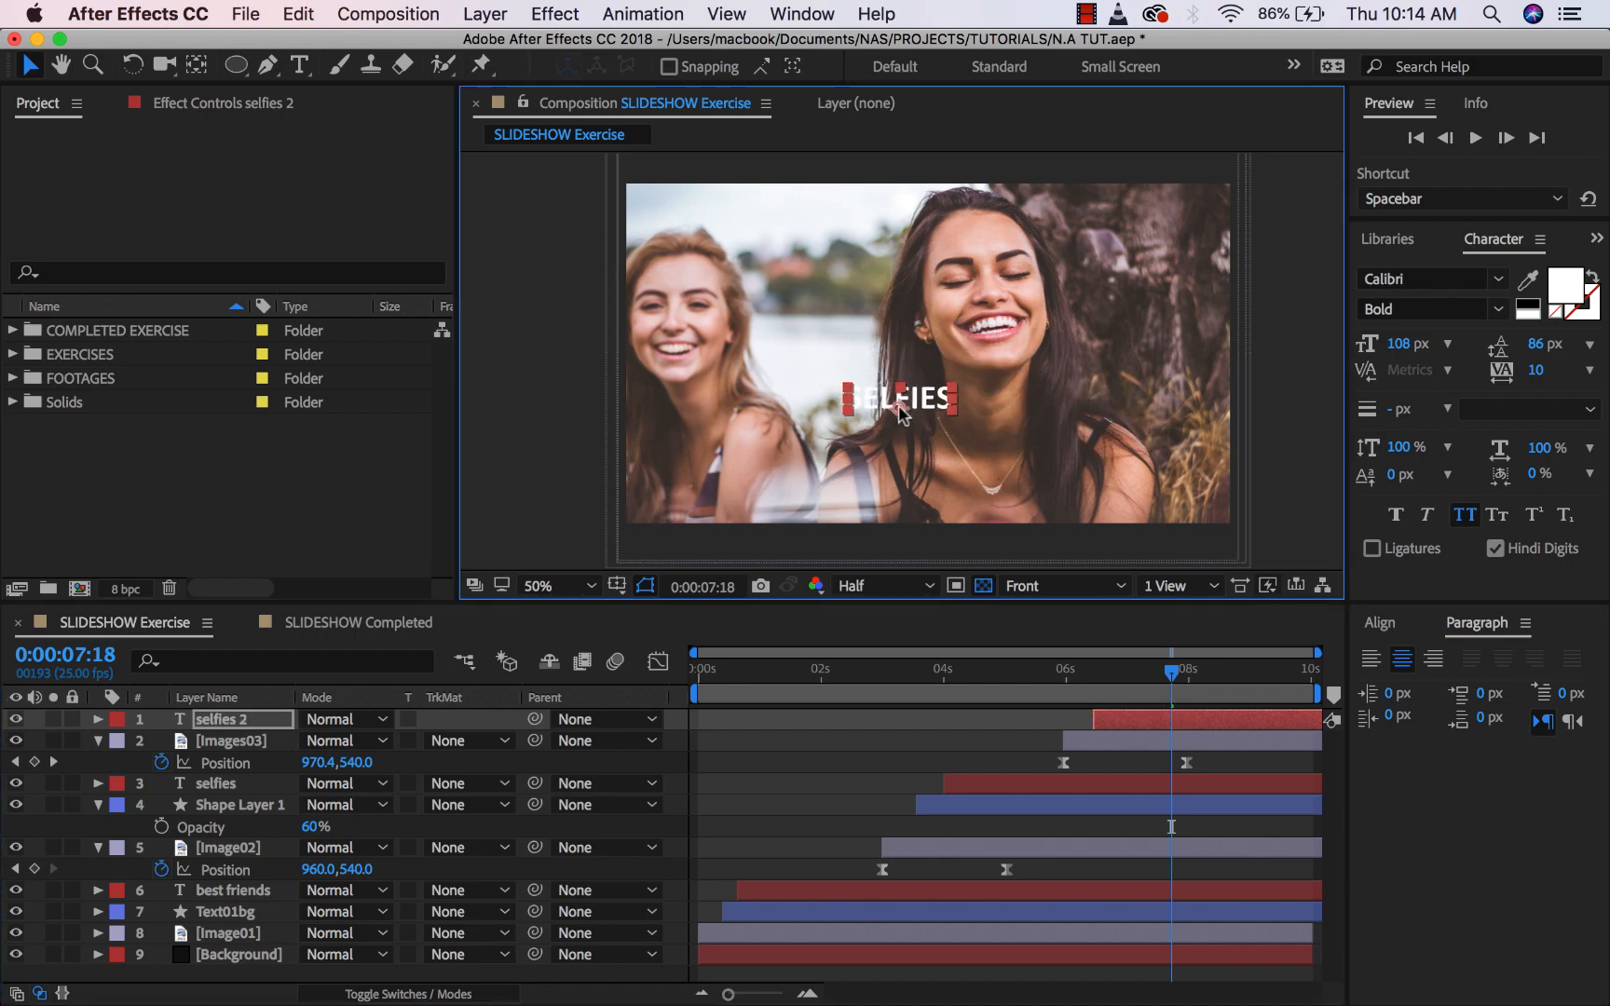
{"action": "key", "text": "super+t"}
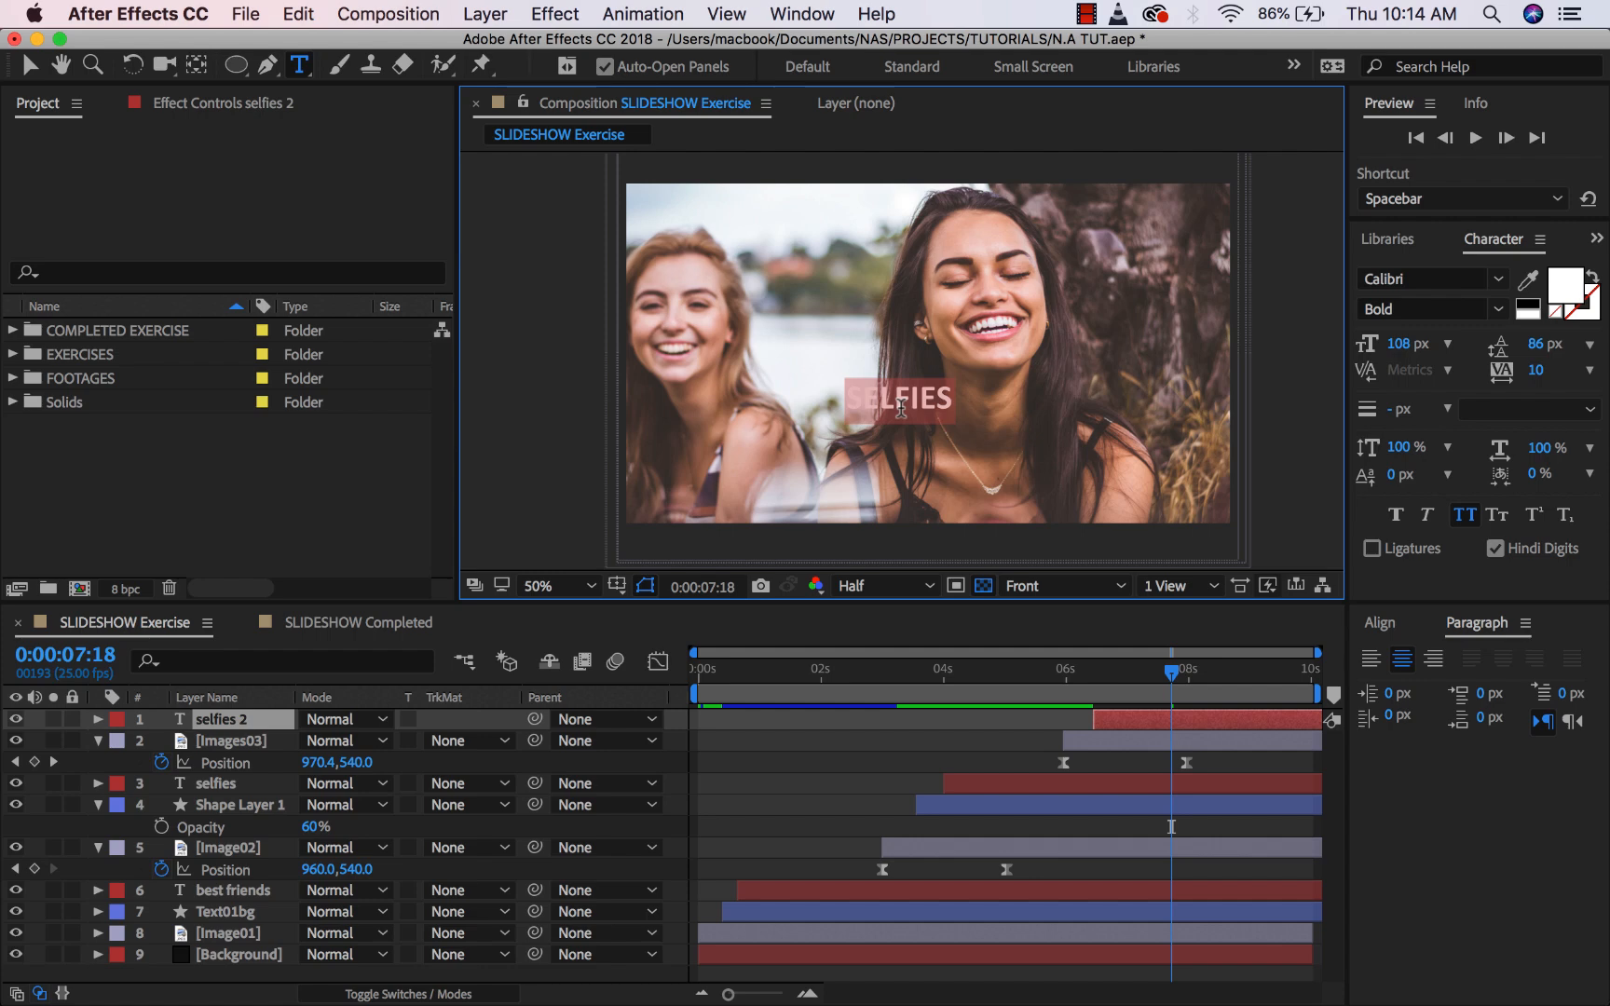
{"action": "type", "text": "SMILES"}
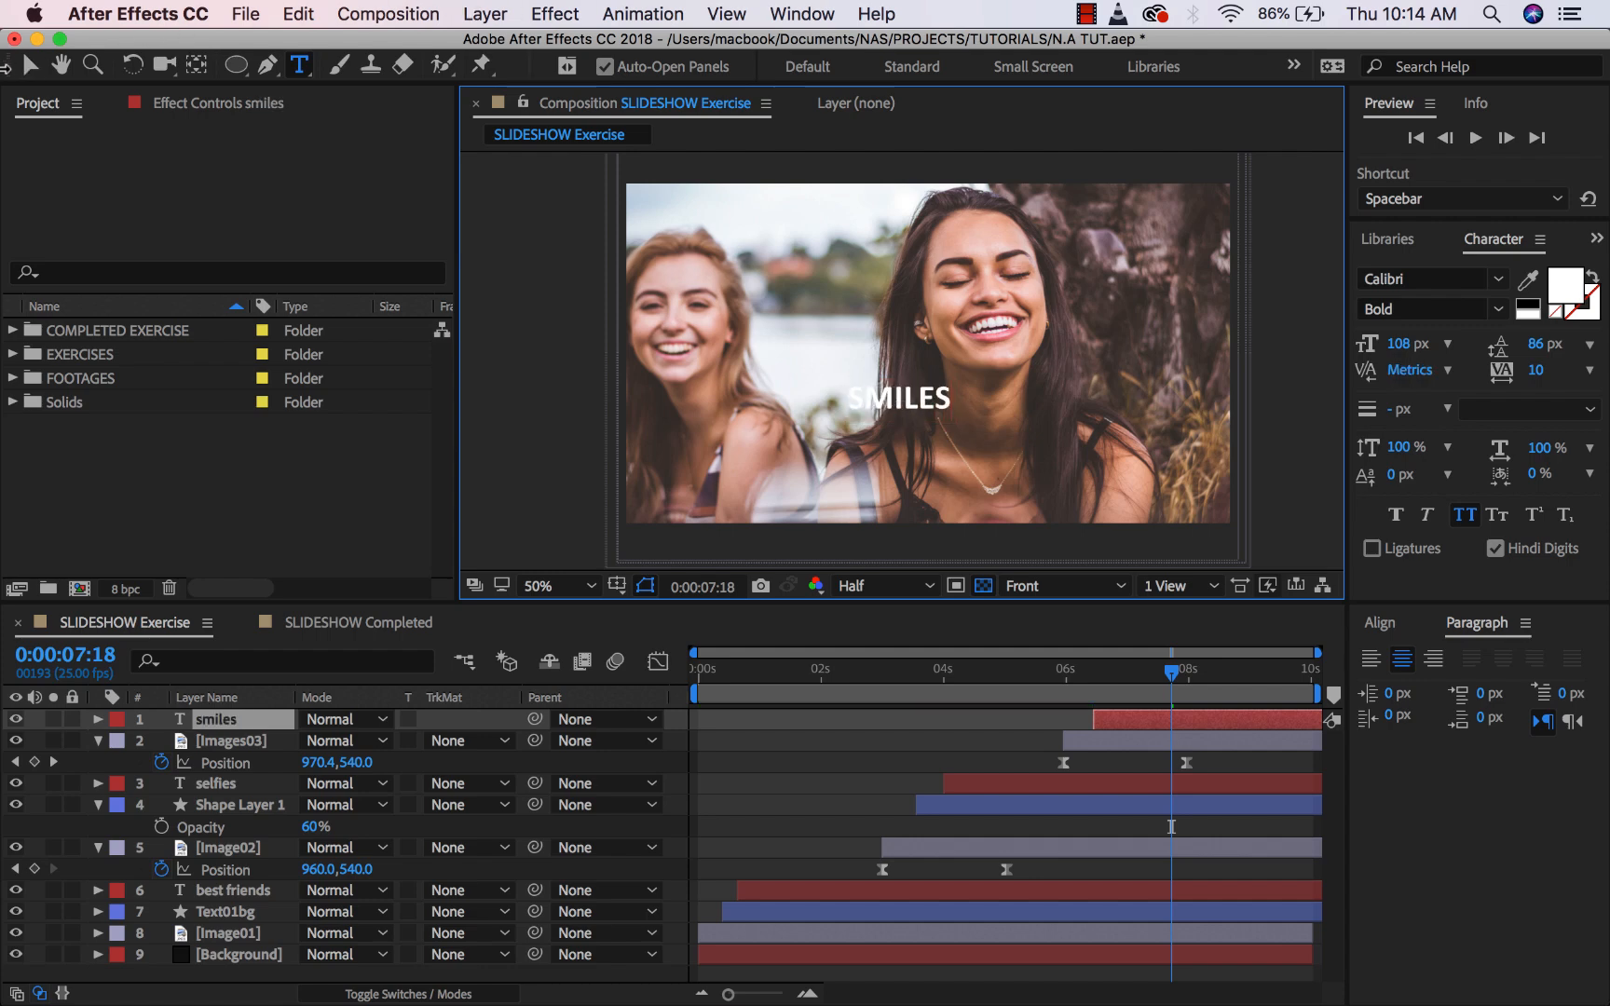
{"action": "left_click", "coordinate": [31, 68]}
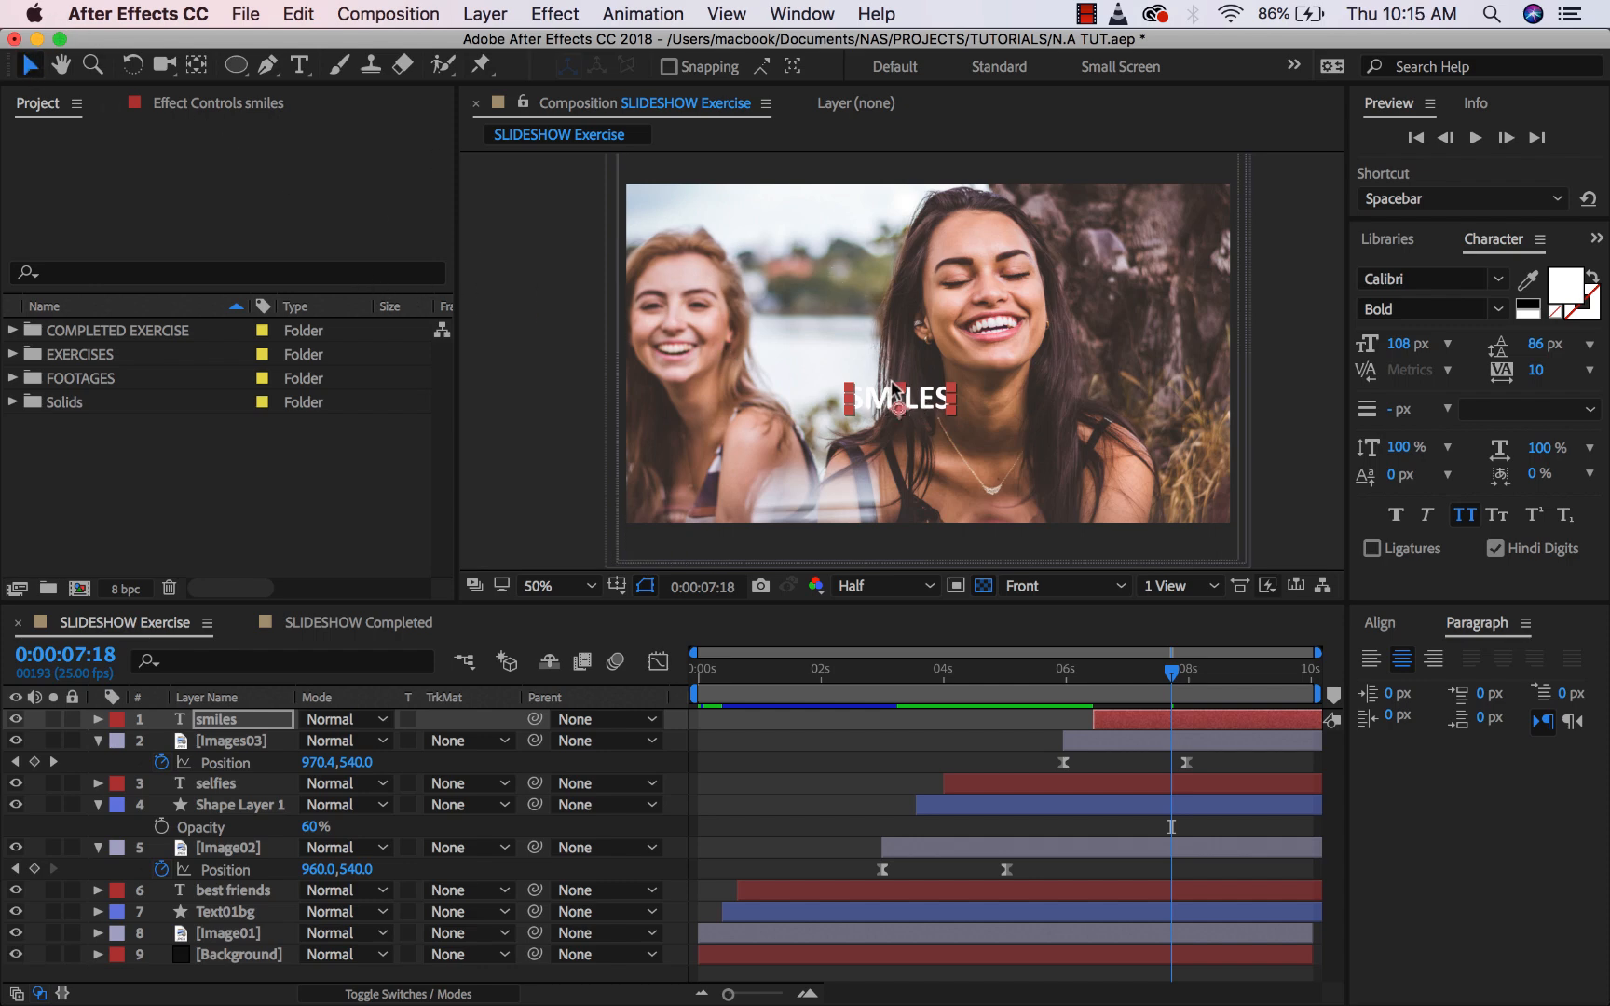
{"action": "left_click_drag", "start_coordinate": [896, 410], "coordinate": [902, 403]}
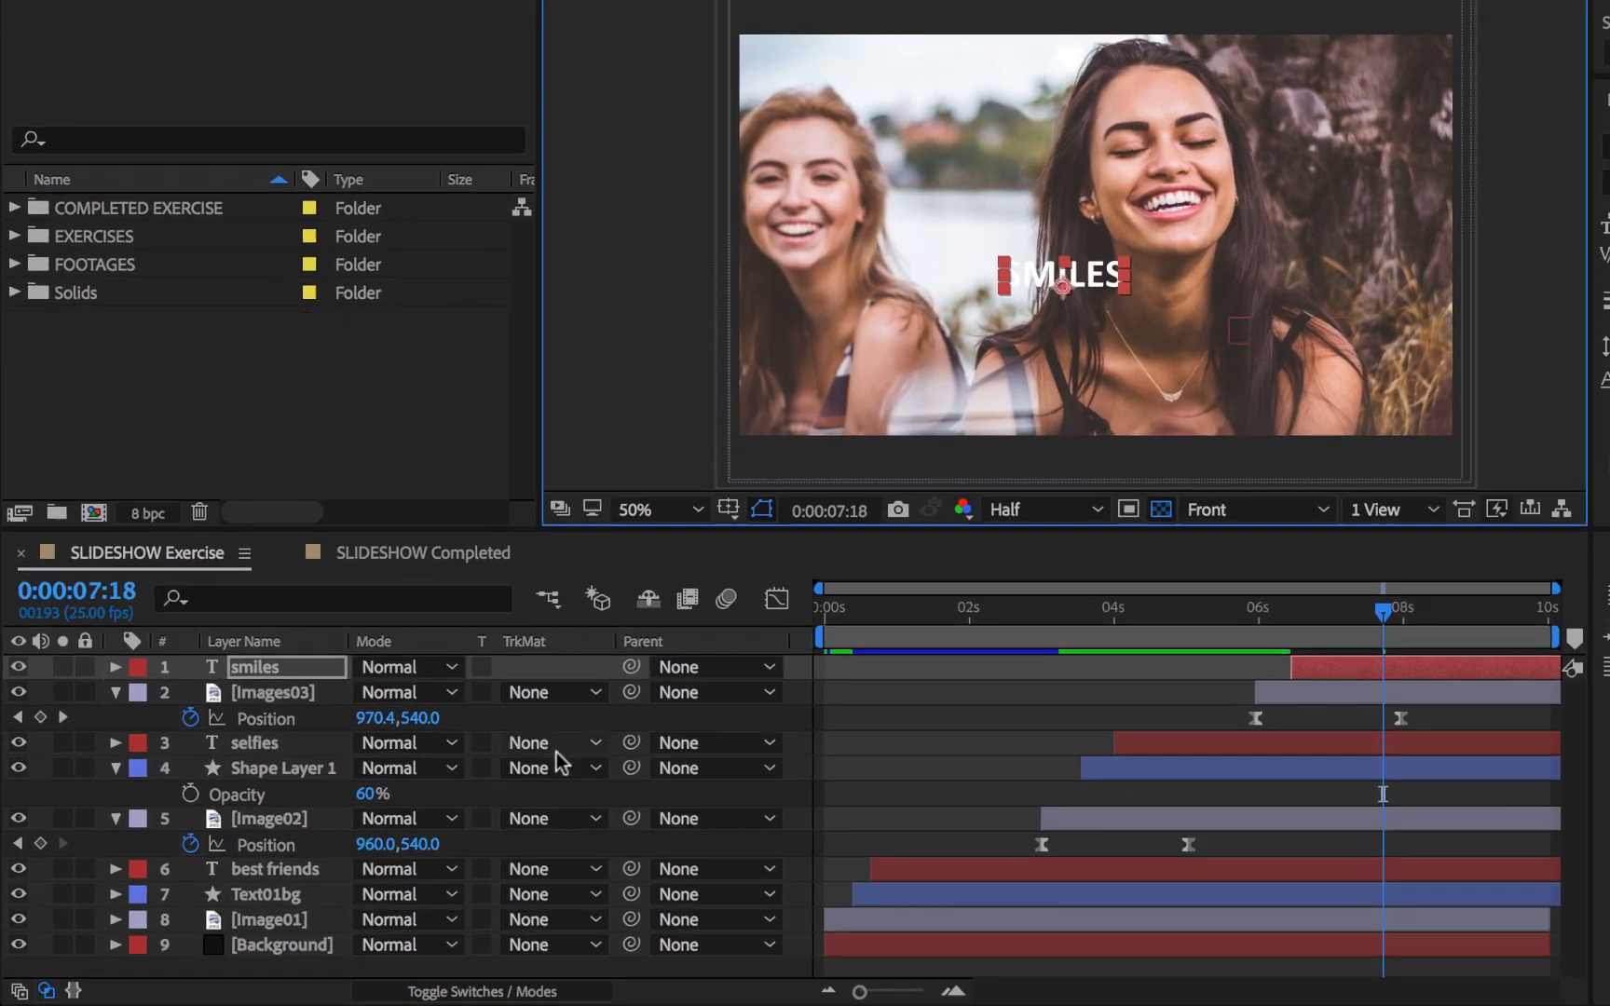
Rename Shape Layer 1 as text02bg.
{"action": "left_click", "coordinate": [241, 805]}
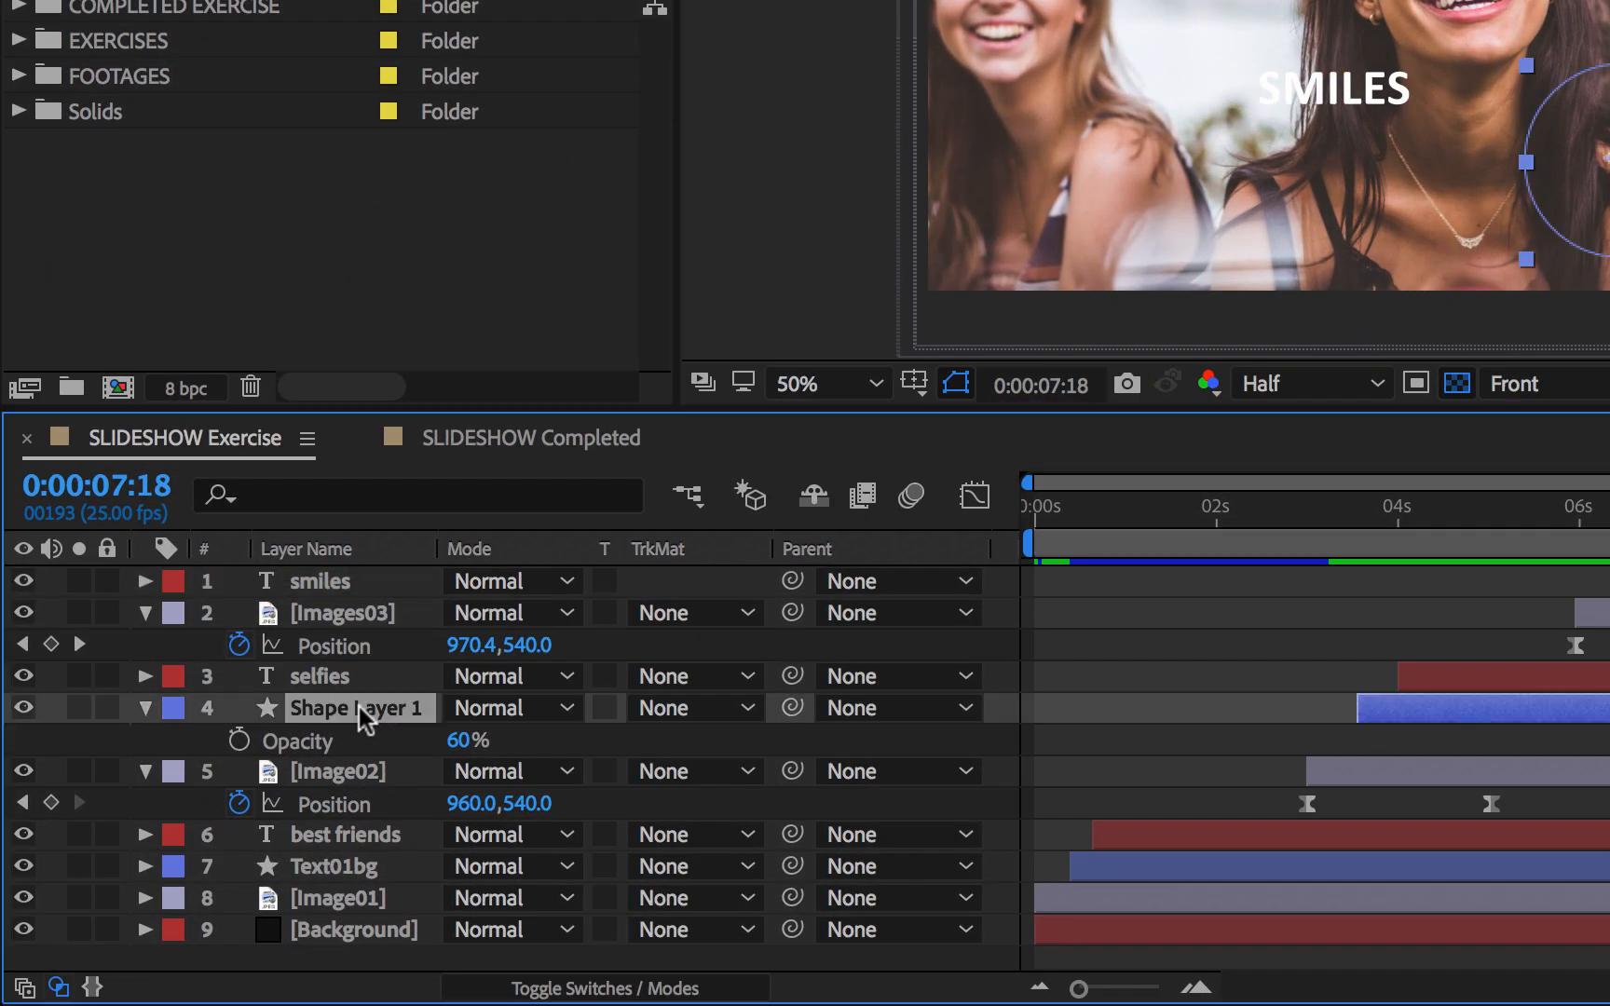
{"action": "key", "text": "Return"}
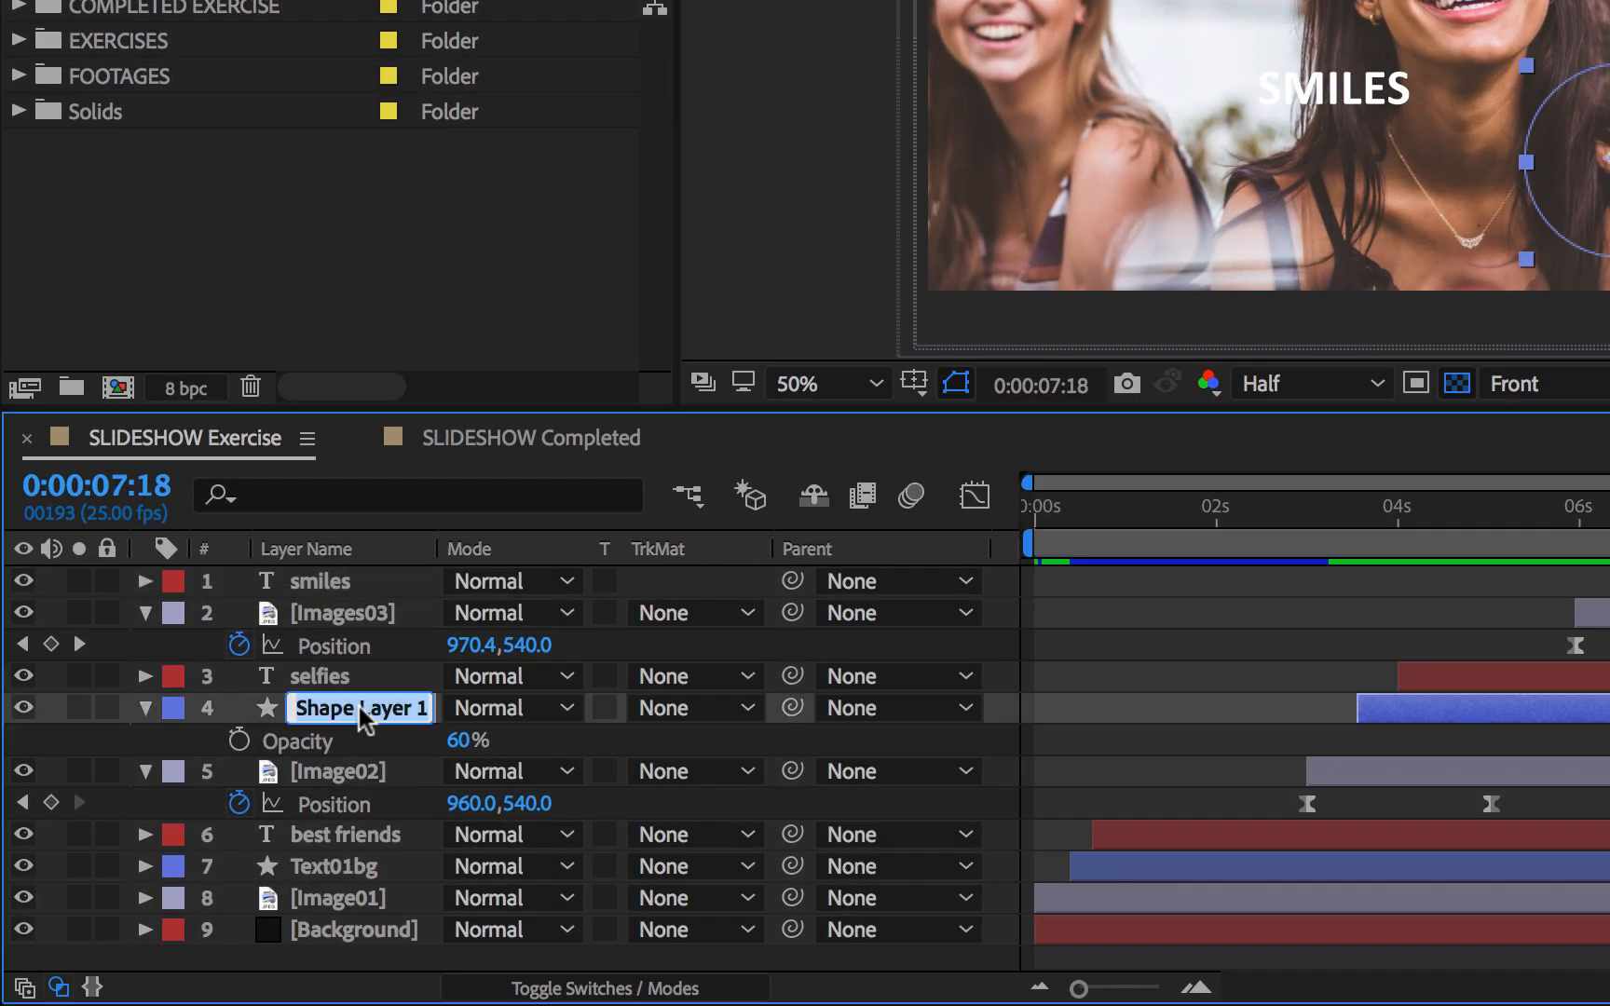
{"action": "key", "text": "BackSpace"}
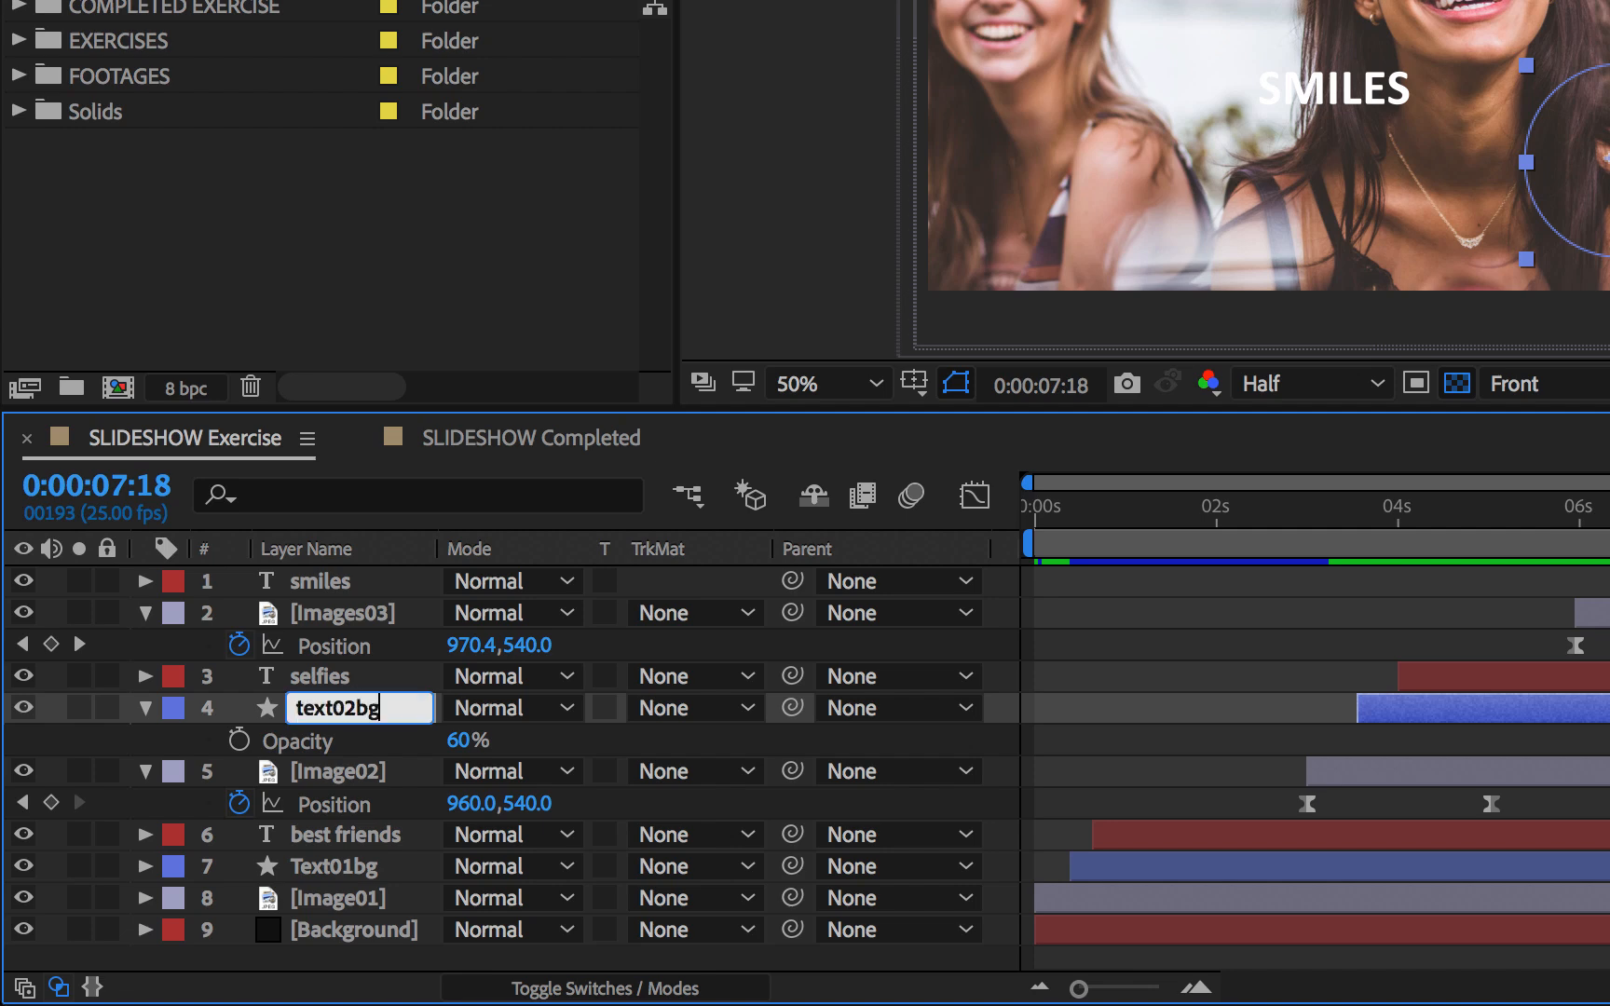
{"action": "left_click", "coordinate": [357, 741]}
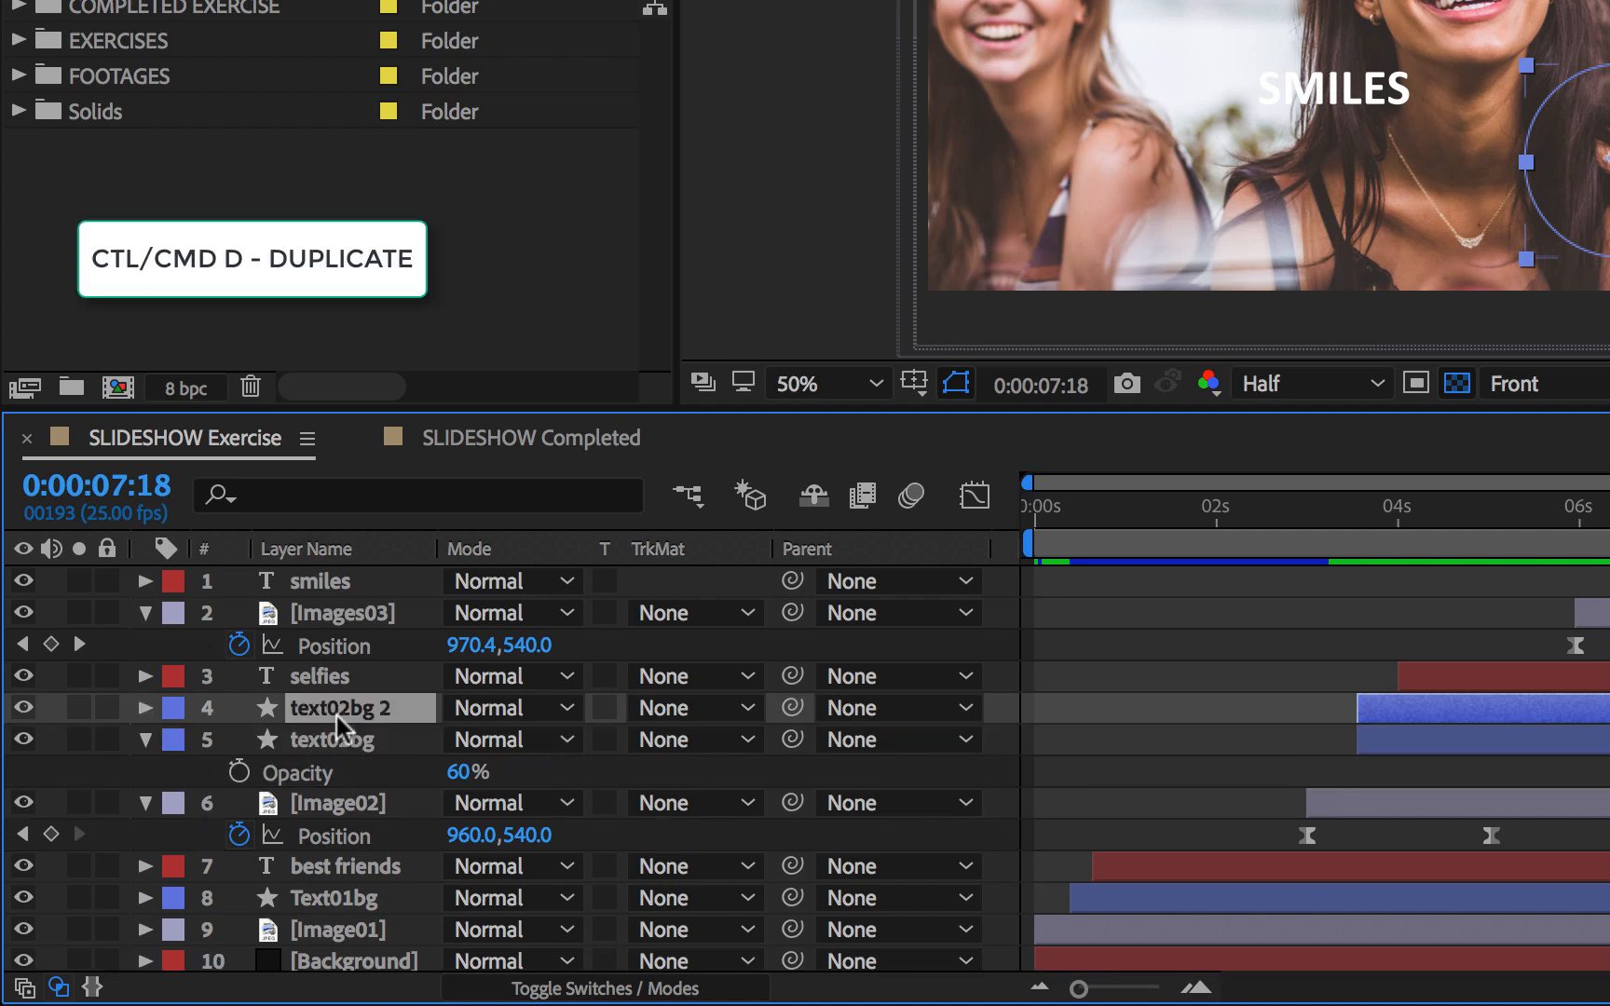
Duplicate the text02bg layer, place the copy between smiles and Images03, and rename it text03bg.
{"action": "key", "text": "ctrl+d"}
{"action": "left_click_drag", "start_coordinate": [330, 707], "coordinate": [339, 597]}
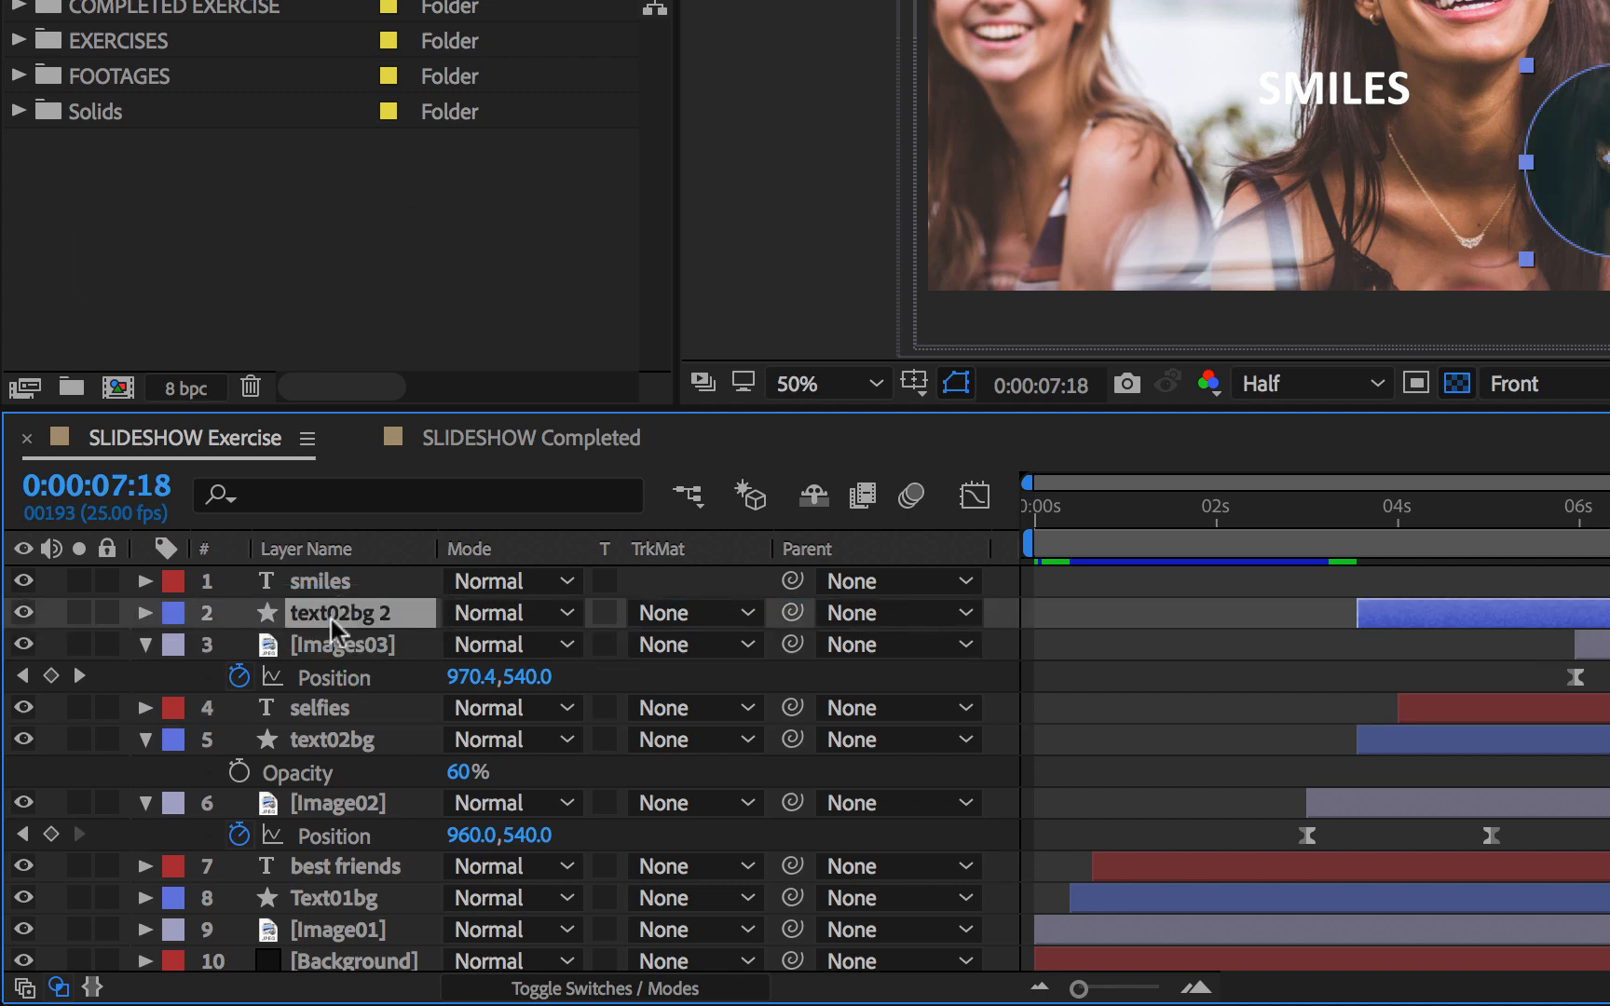
{"action": "key", "text": "Return"}
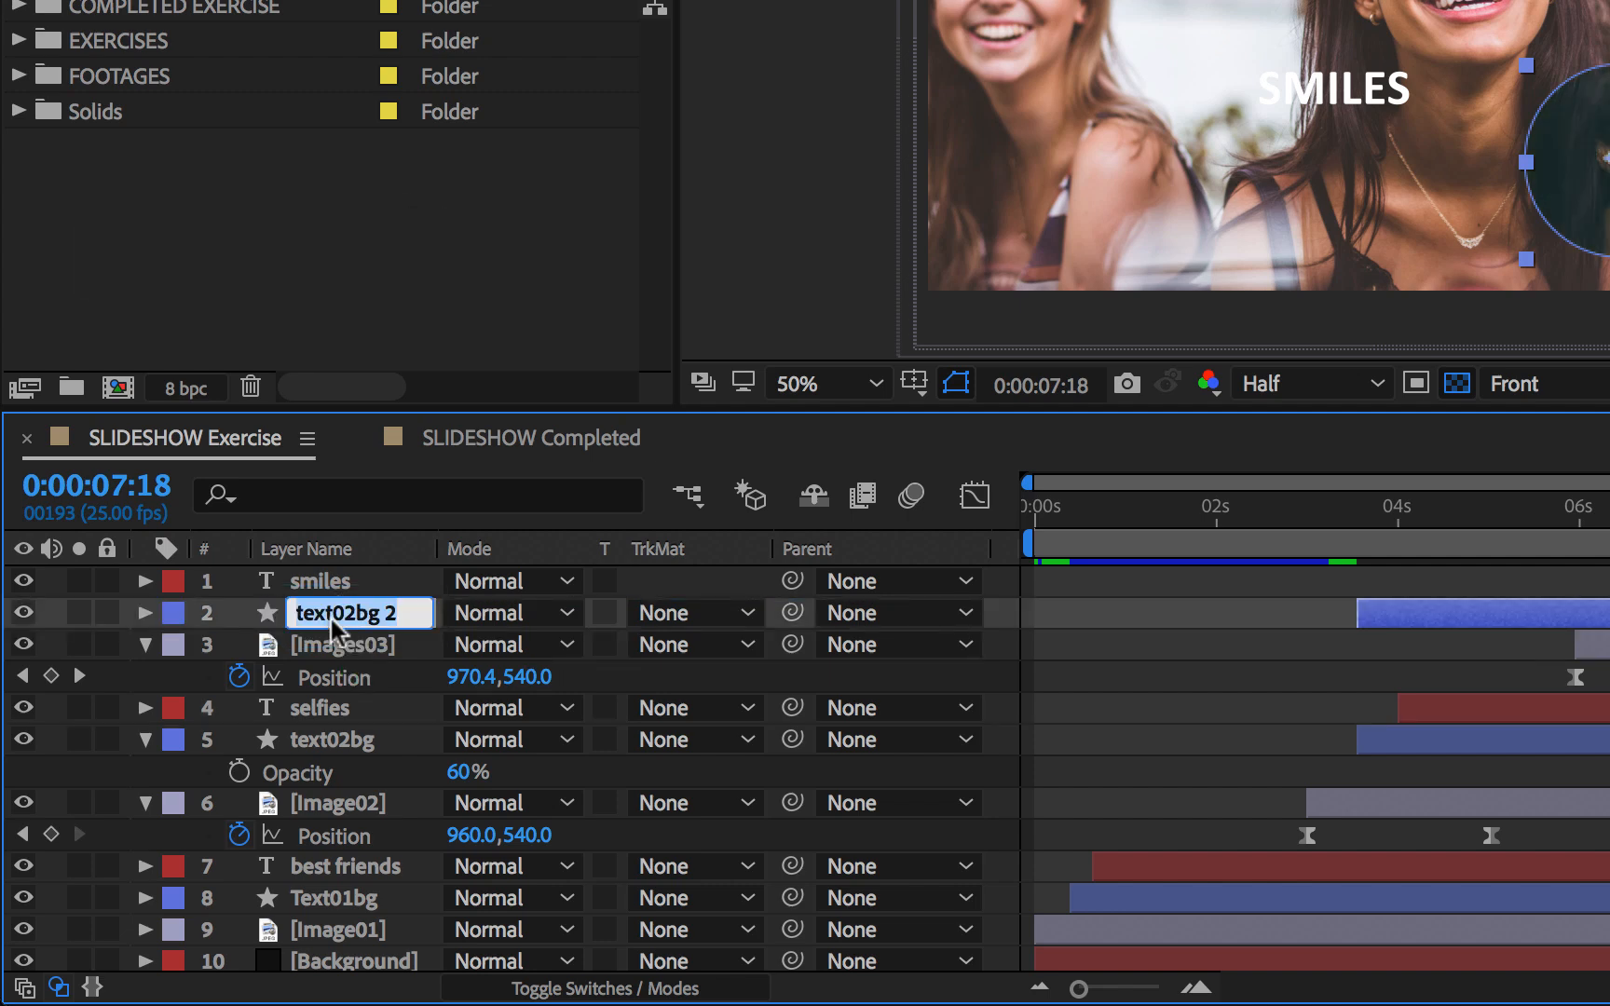
{"action": "key", "text": "Right"}
{"action": "key", "text": "BackSpace"}
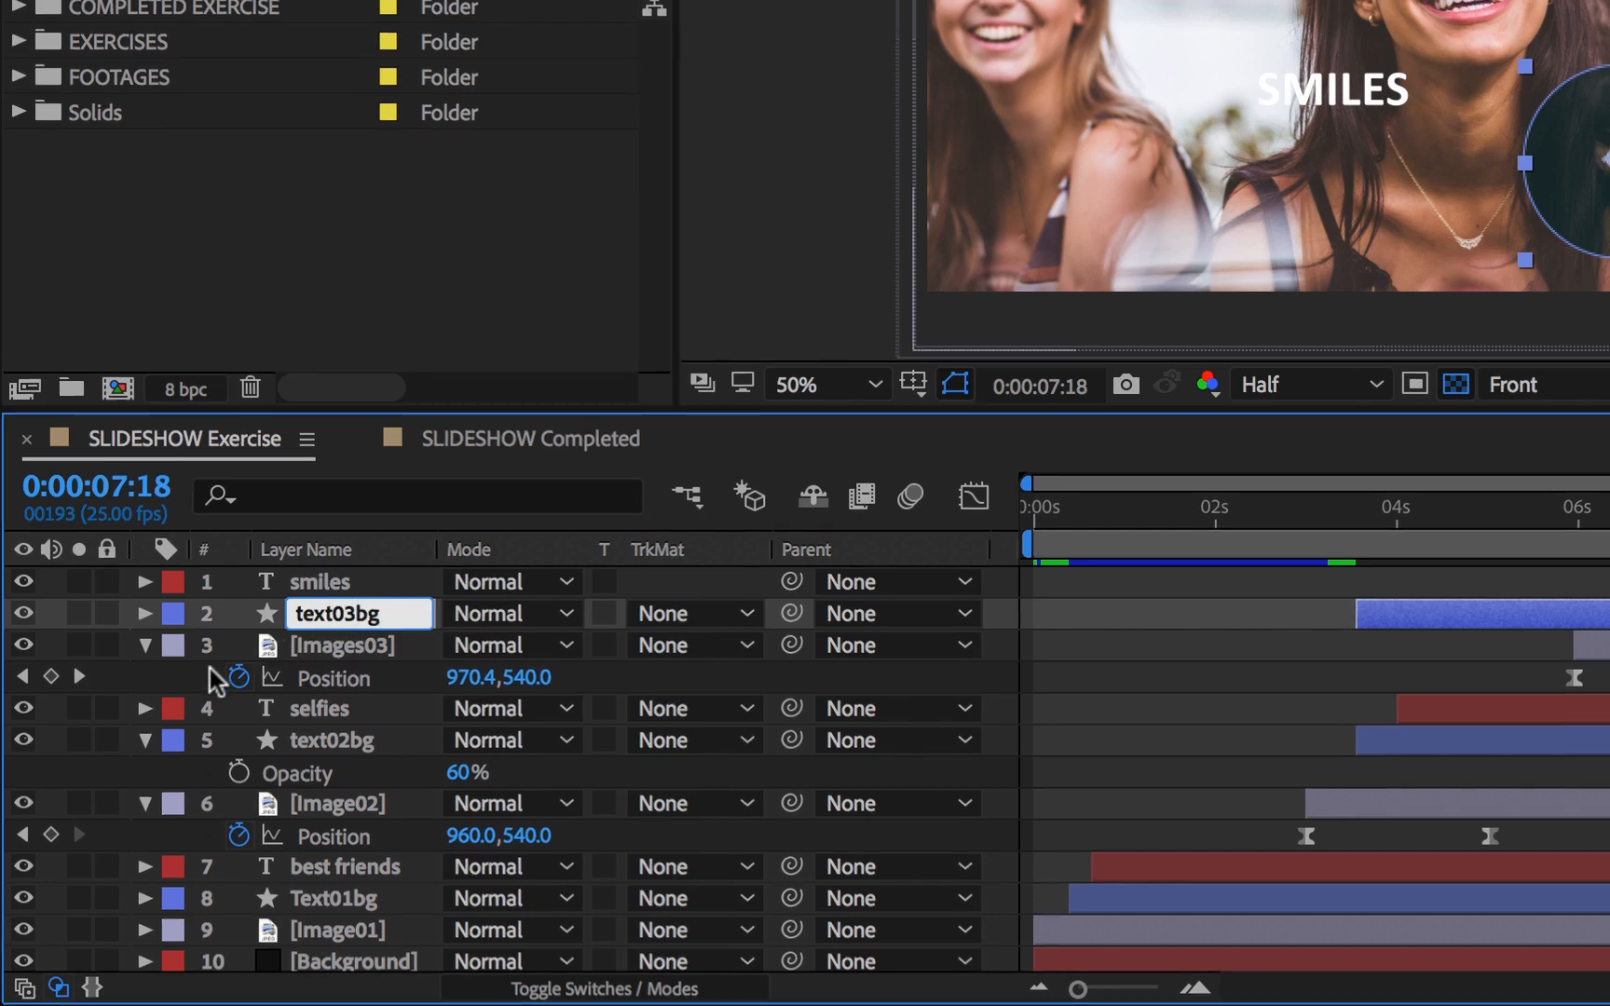
{"action": "key", "text": "Return"}
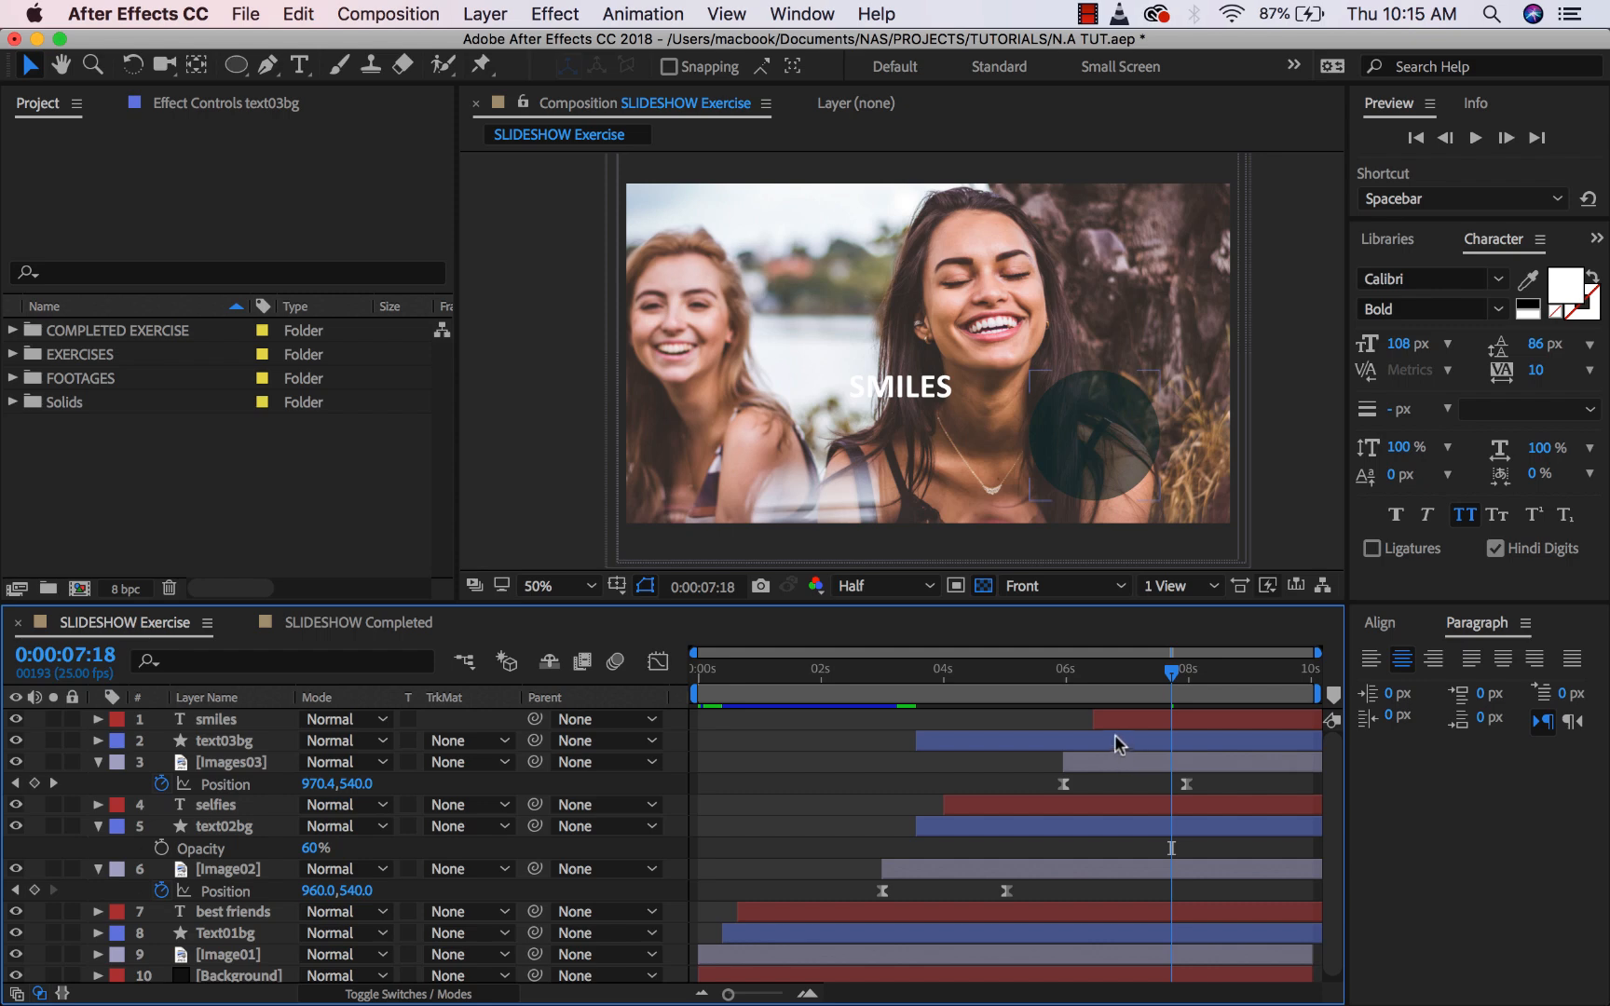
Center the text03bg circle behind the SMILES title and shift its layer to start just after Images03 and slightly before smiles.
{"action": "left_click", "coordinate": [1114, 738]}
{"action": "left_click_drag", "start_coordinate": [1090, 438], "coordinate": [897, 385]}
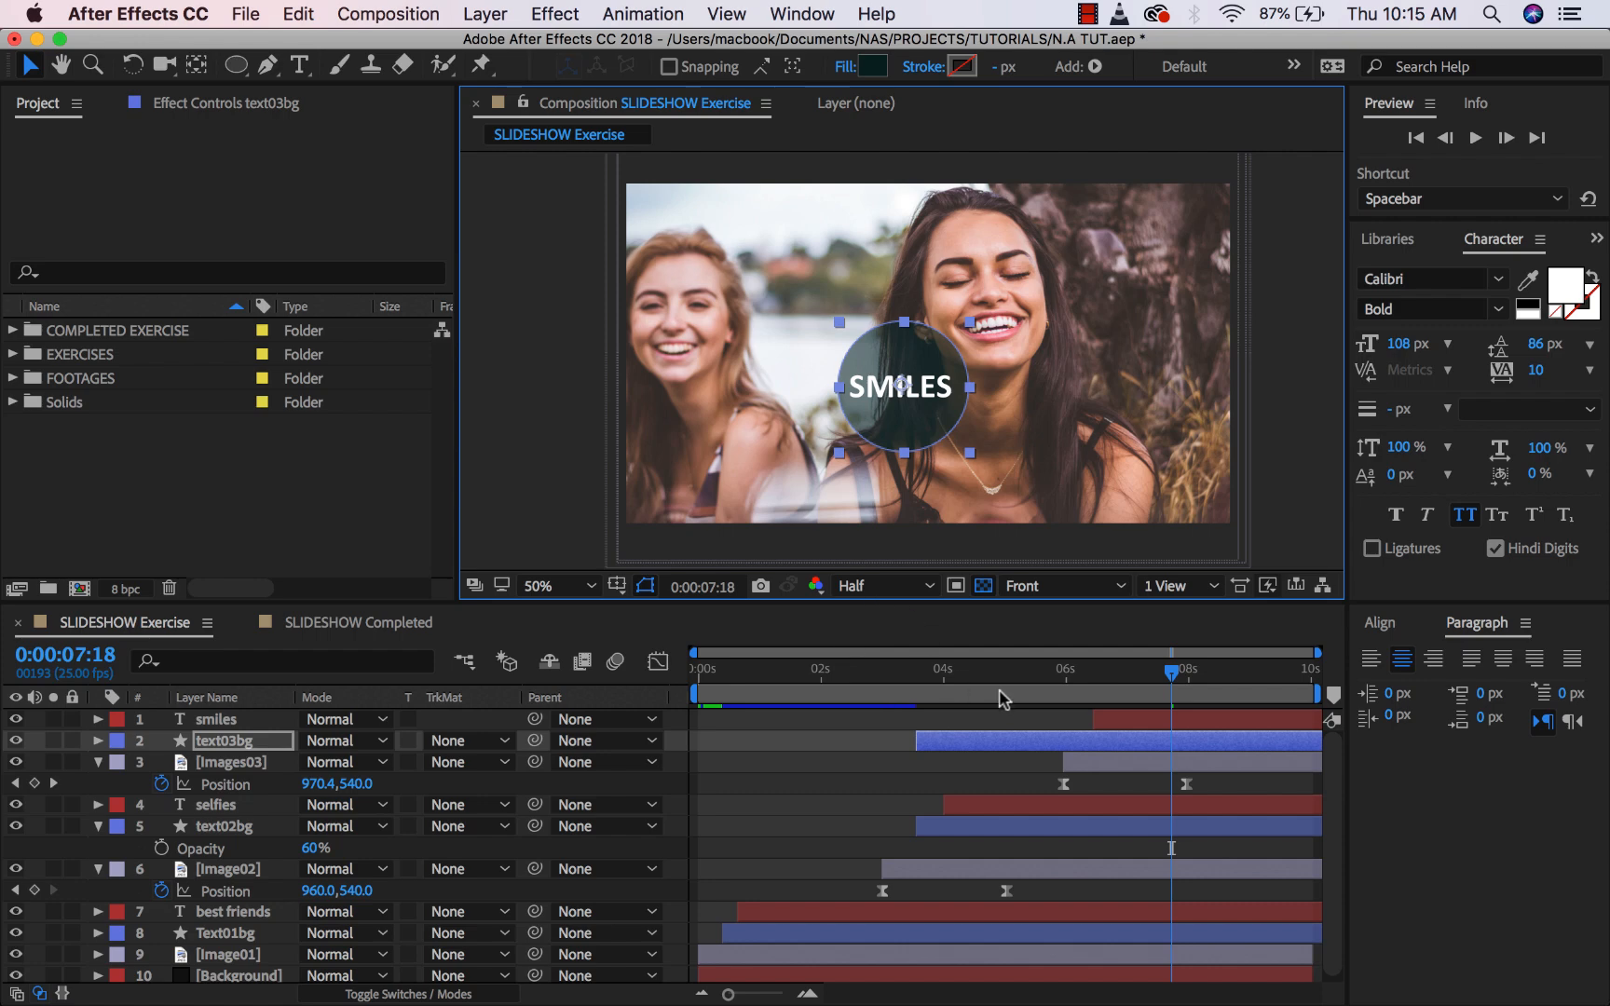
{"action": "left_click", "coordinate": [942, 741]}
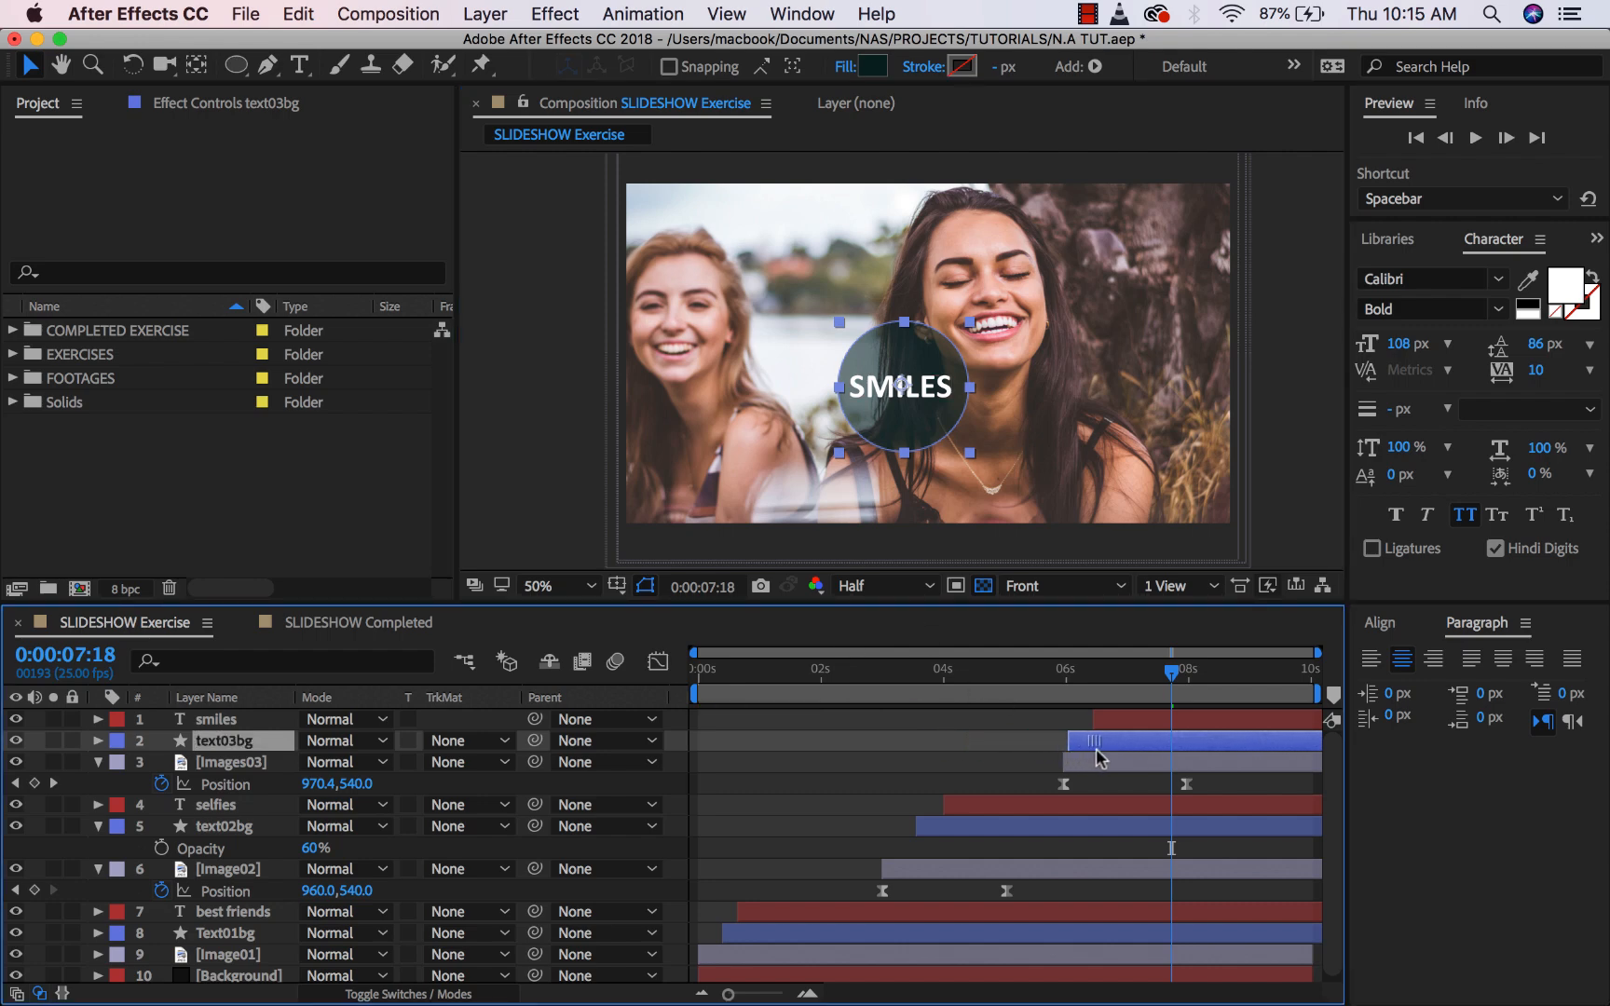
{"action": "left_click_drag", "start_coordinate": [1100, 748], "coordinate": [1109, 712]}
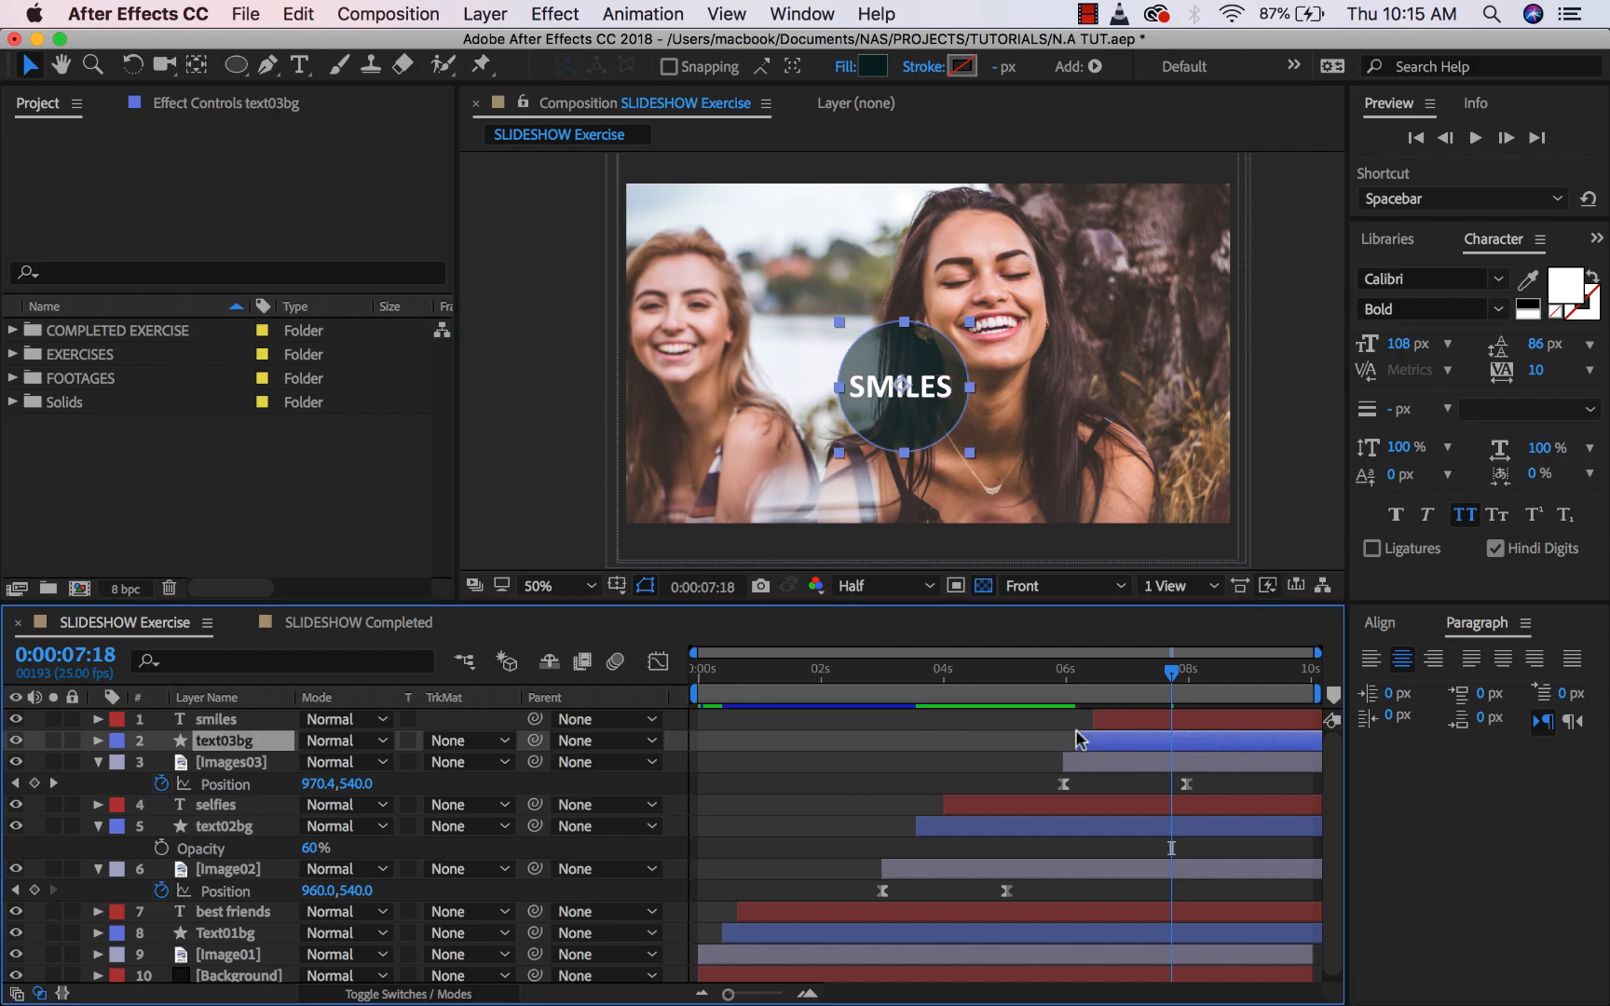
{"action": "left_click", "coordinate": [1127, 720]}
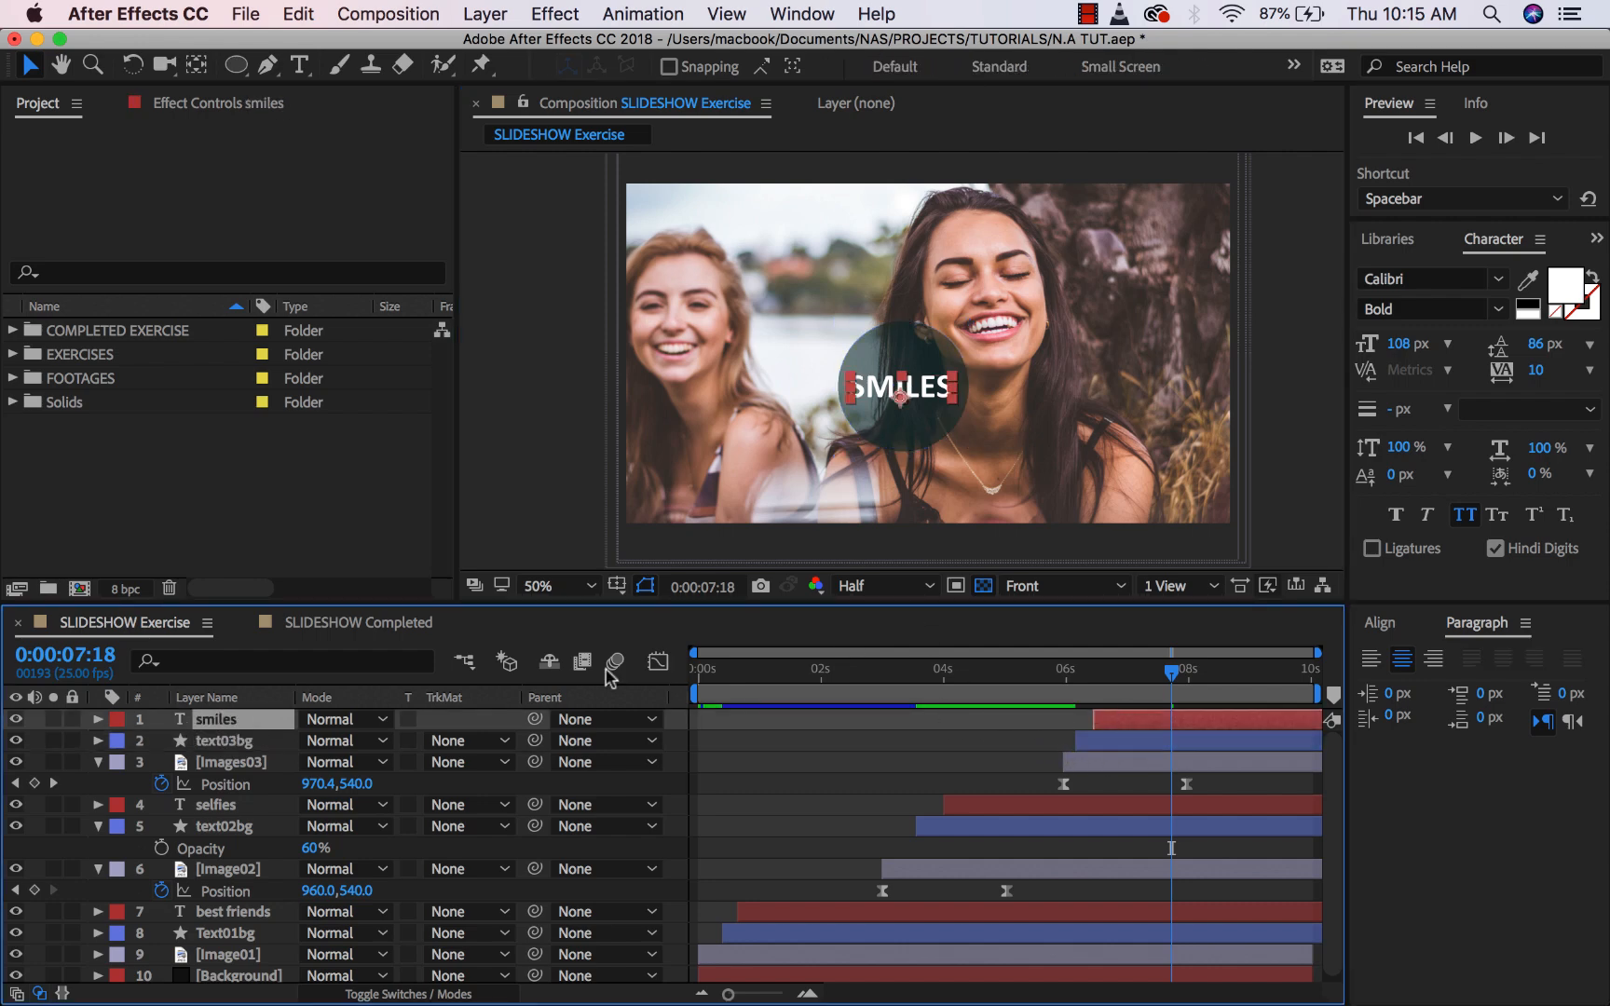
Delete Animator 1 from the Text properties of the smiles layer.
{"action": "left_click", "coordinate": [97, 719]}
{"action": "left_click", "coordinate": [119, 742]}
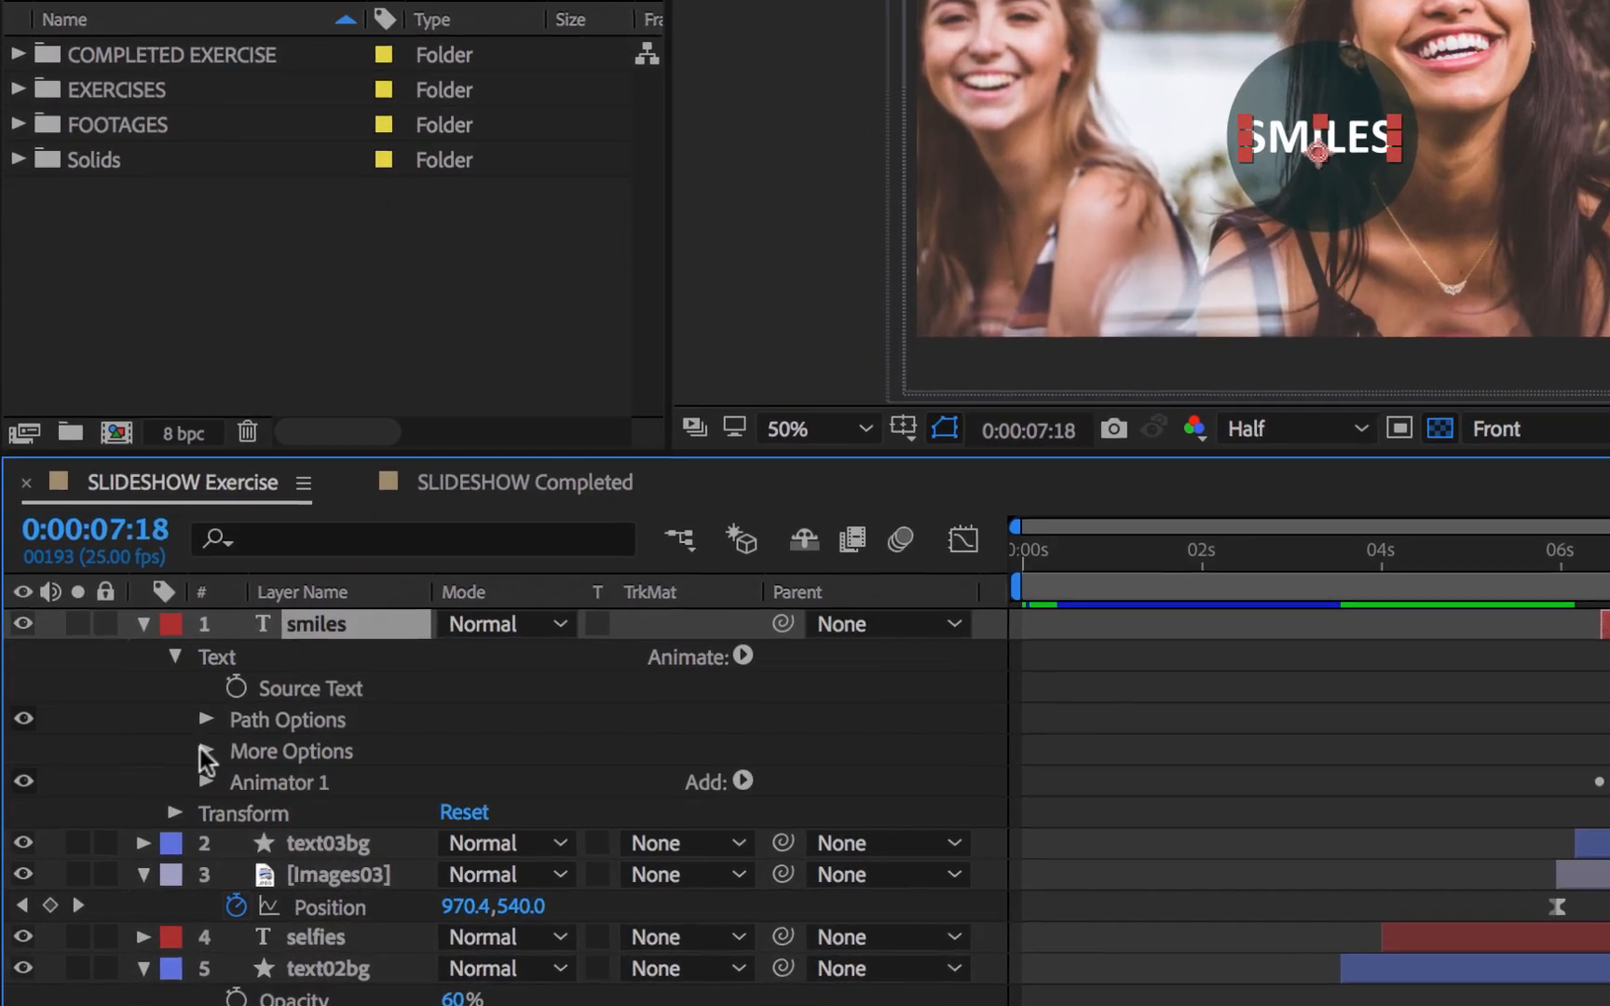
{"action": "left_click", "coordinate": [260, 787]}
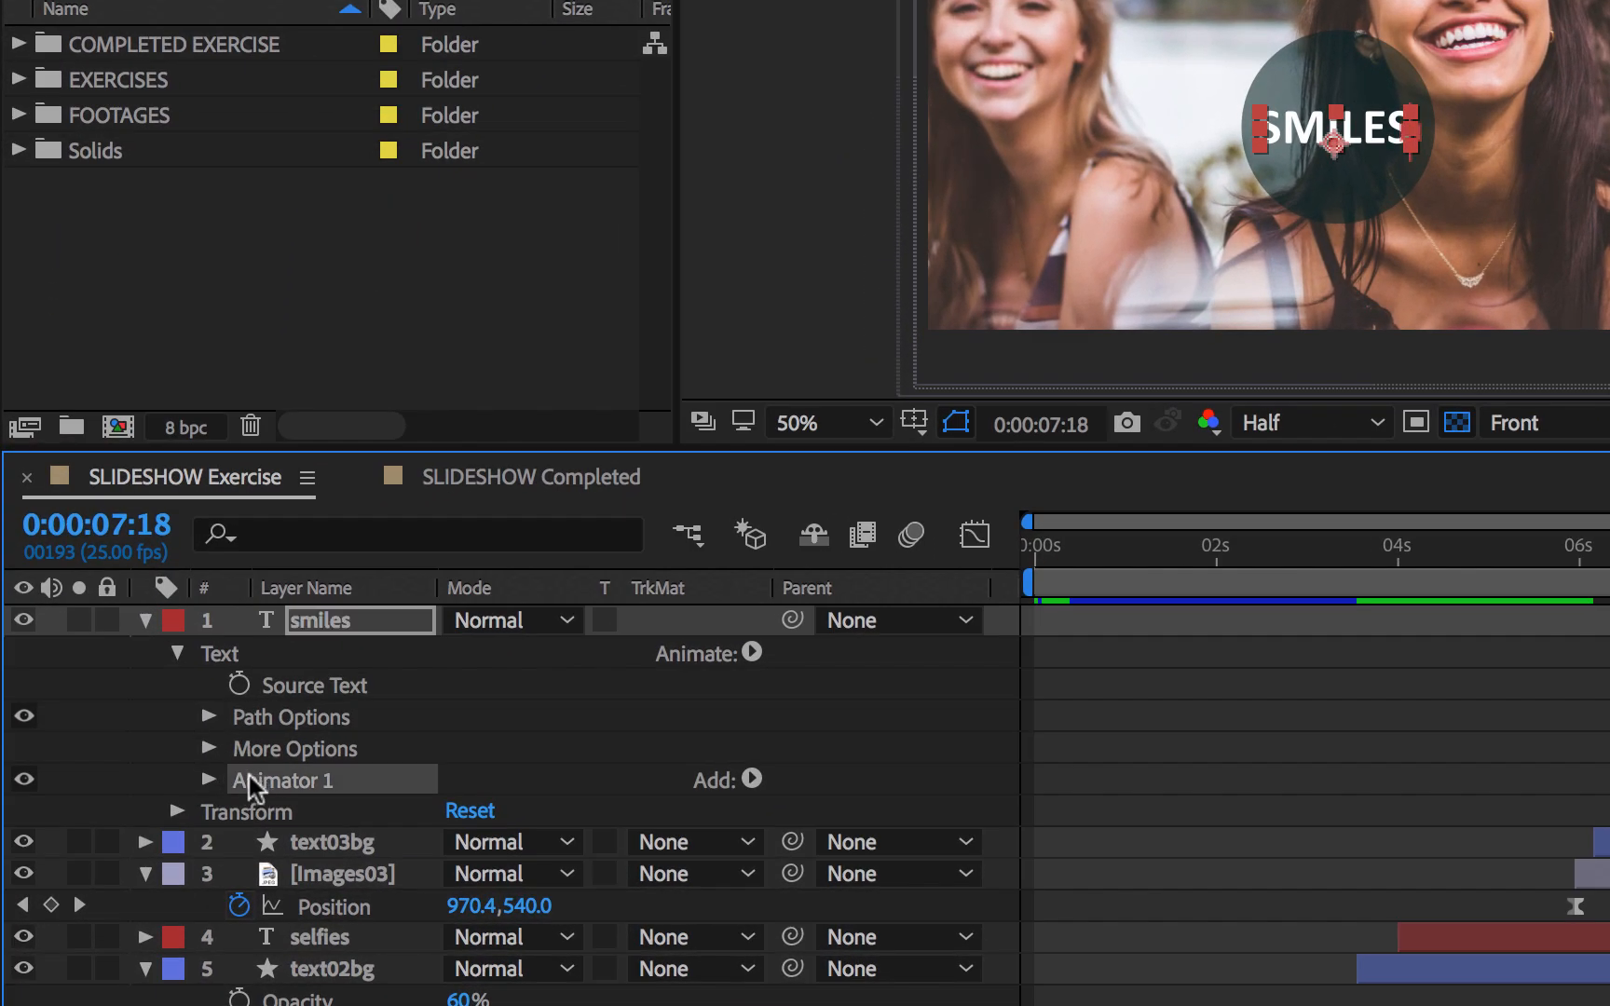
{"action": "key", "text": "Delete"}
Add a Scale keyframe of 100% to the smiles layer at 0:00:07:00.
{"action": "left_click_drag", "start_coordinate": [1601, 589], "coordinate": [1605, 589]}
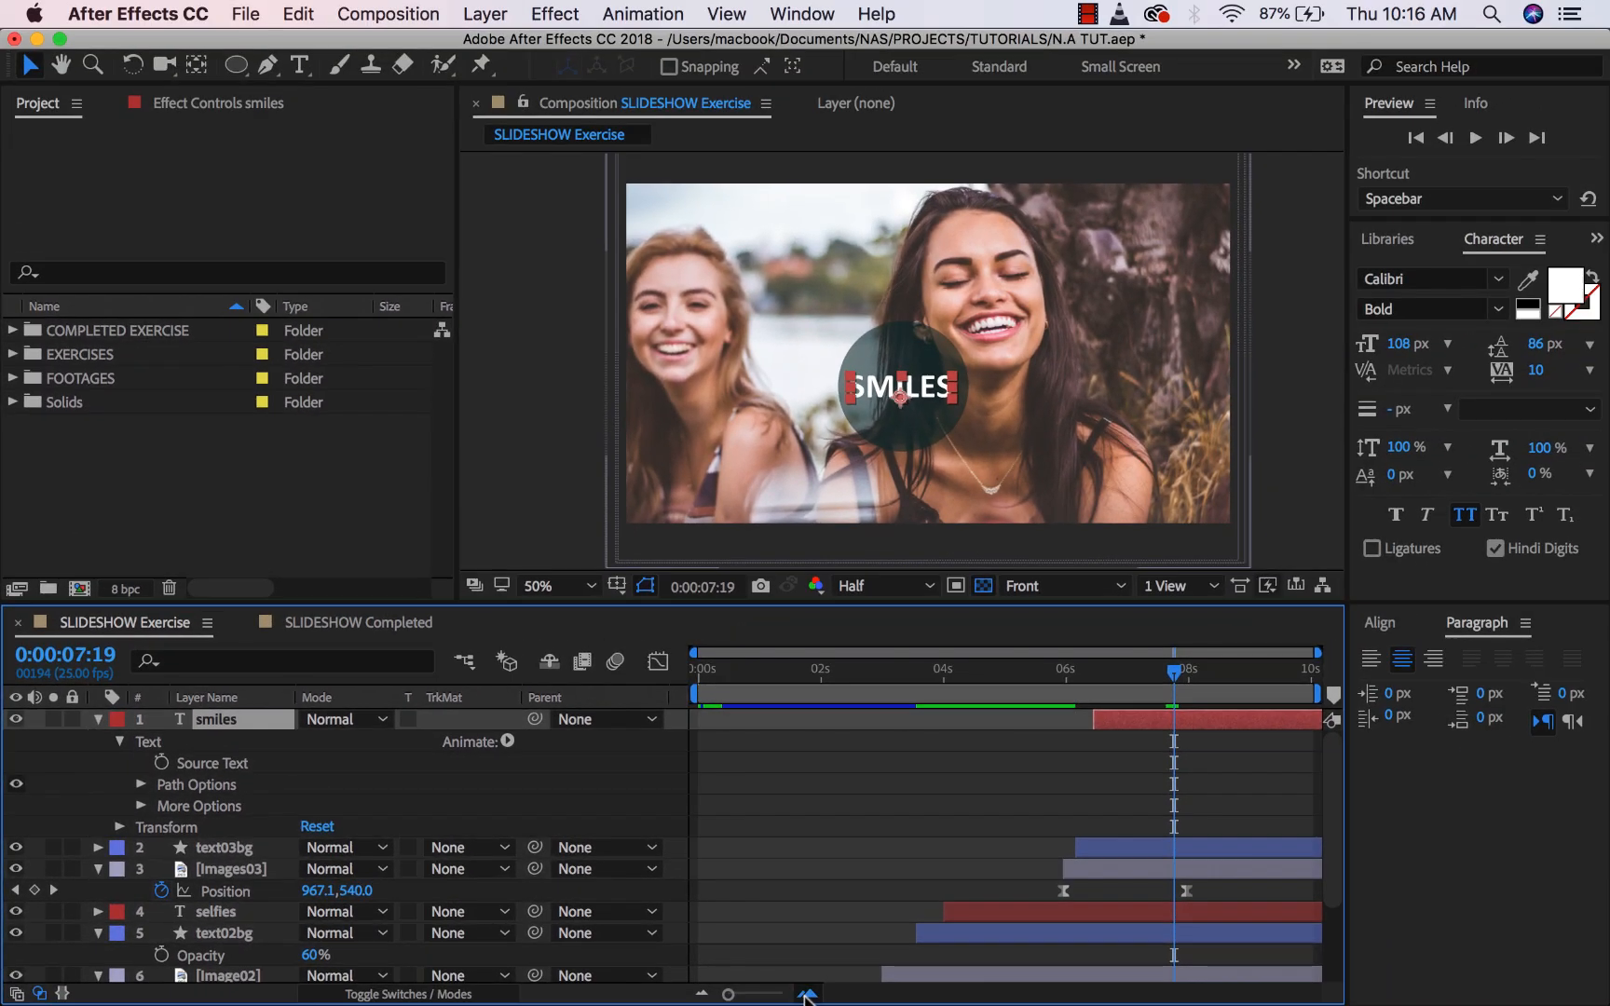
{"action": "left_click", "coordinate": [804, 992]}
{"action": "left_click", "coordinate": [803, 993]}
{"action": "left_click", "coordinate": [803, 993]}
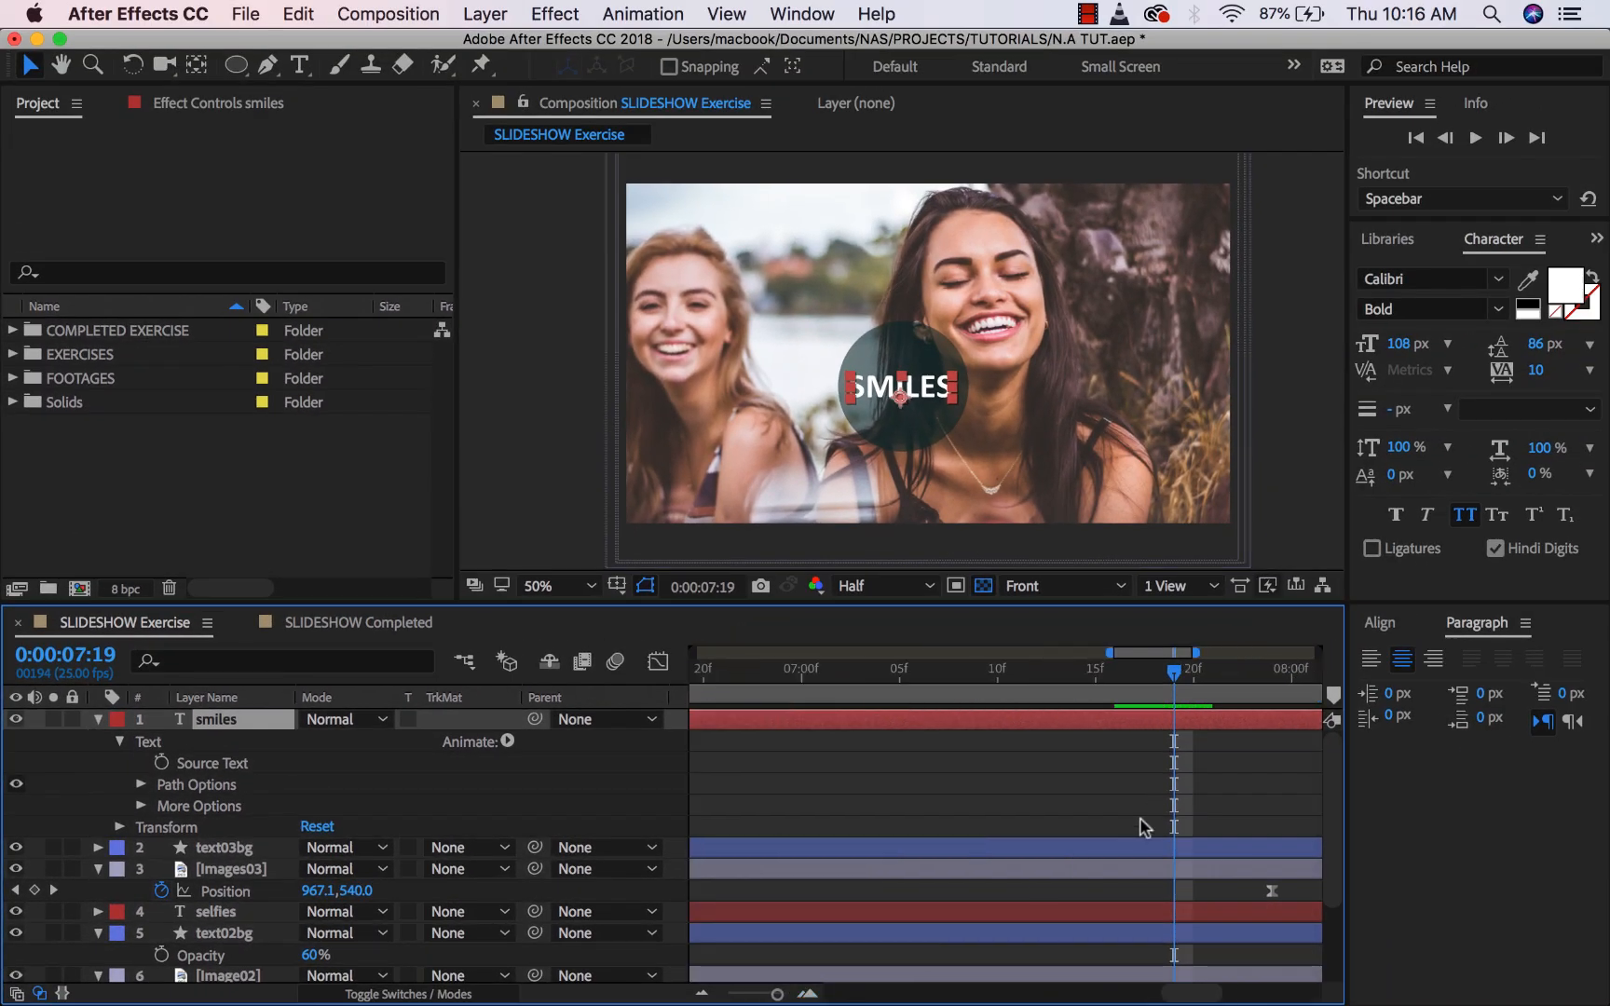
{"action": "left_click_drag", "start_coordinate": [773, 995], "coordinate": [762, 995]}
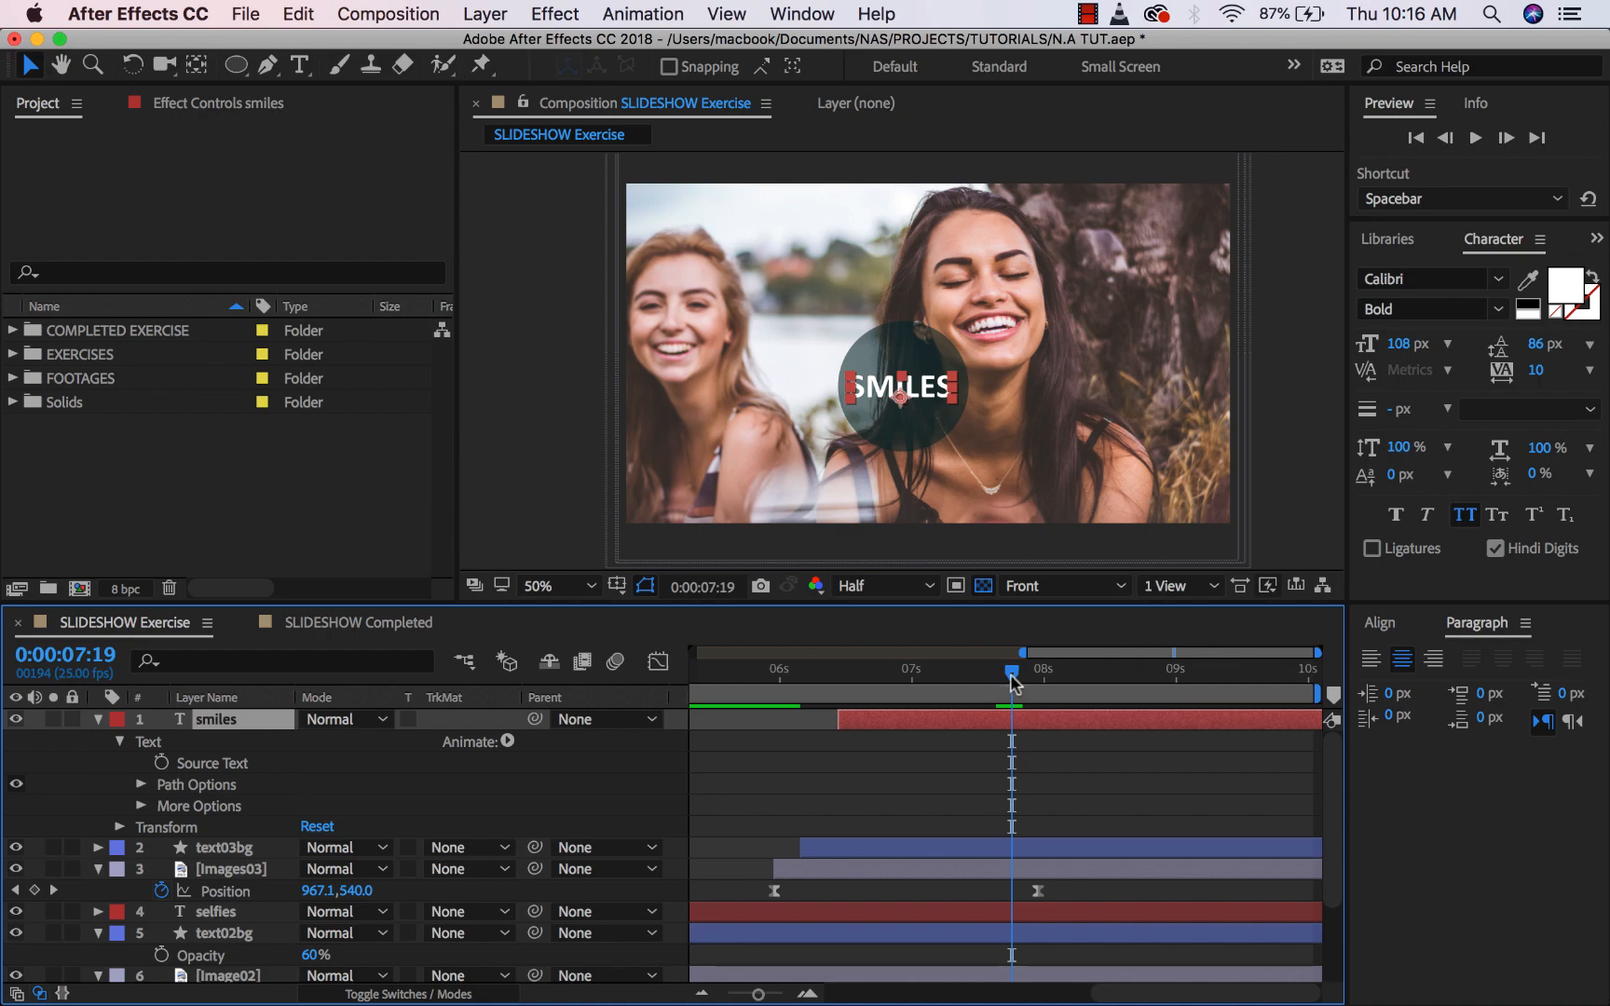
{"action": "left_click_drag", "start_coordinate": [1012, 675], "coordinate": [913, 672]}
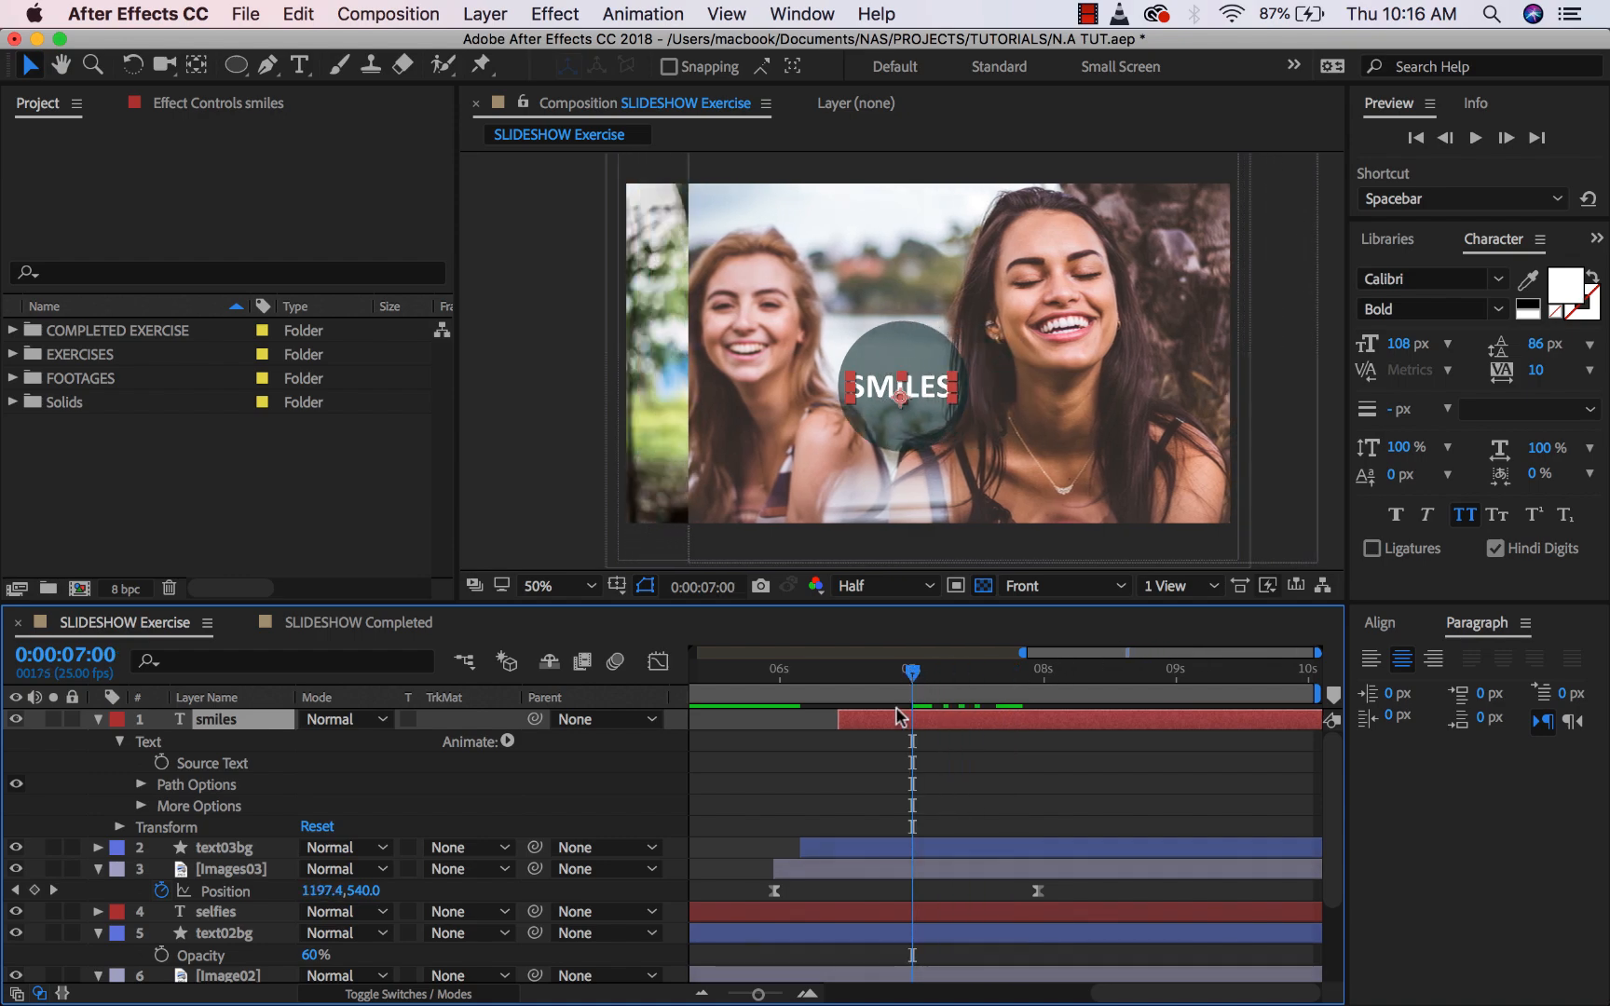
{"action": "key", "text": "s"}
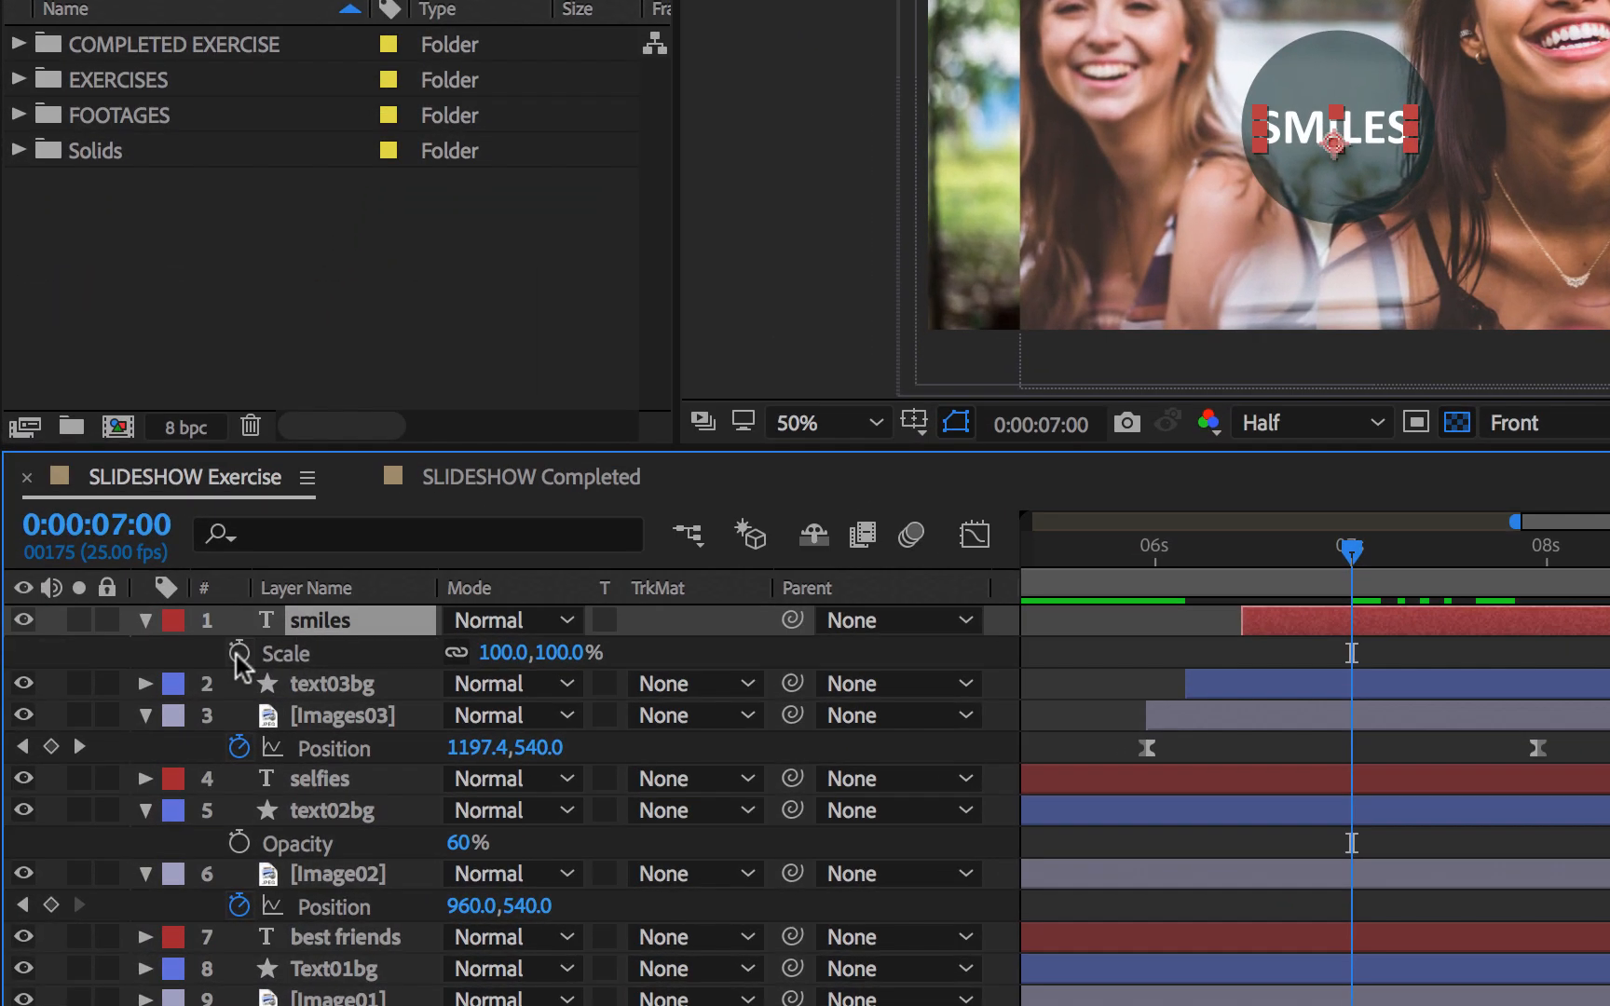
{"action": "left_click", "coordinate": [161, 740]}
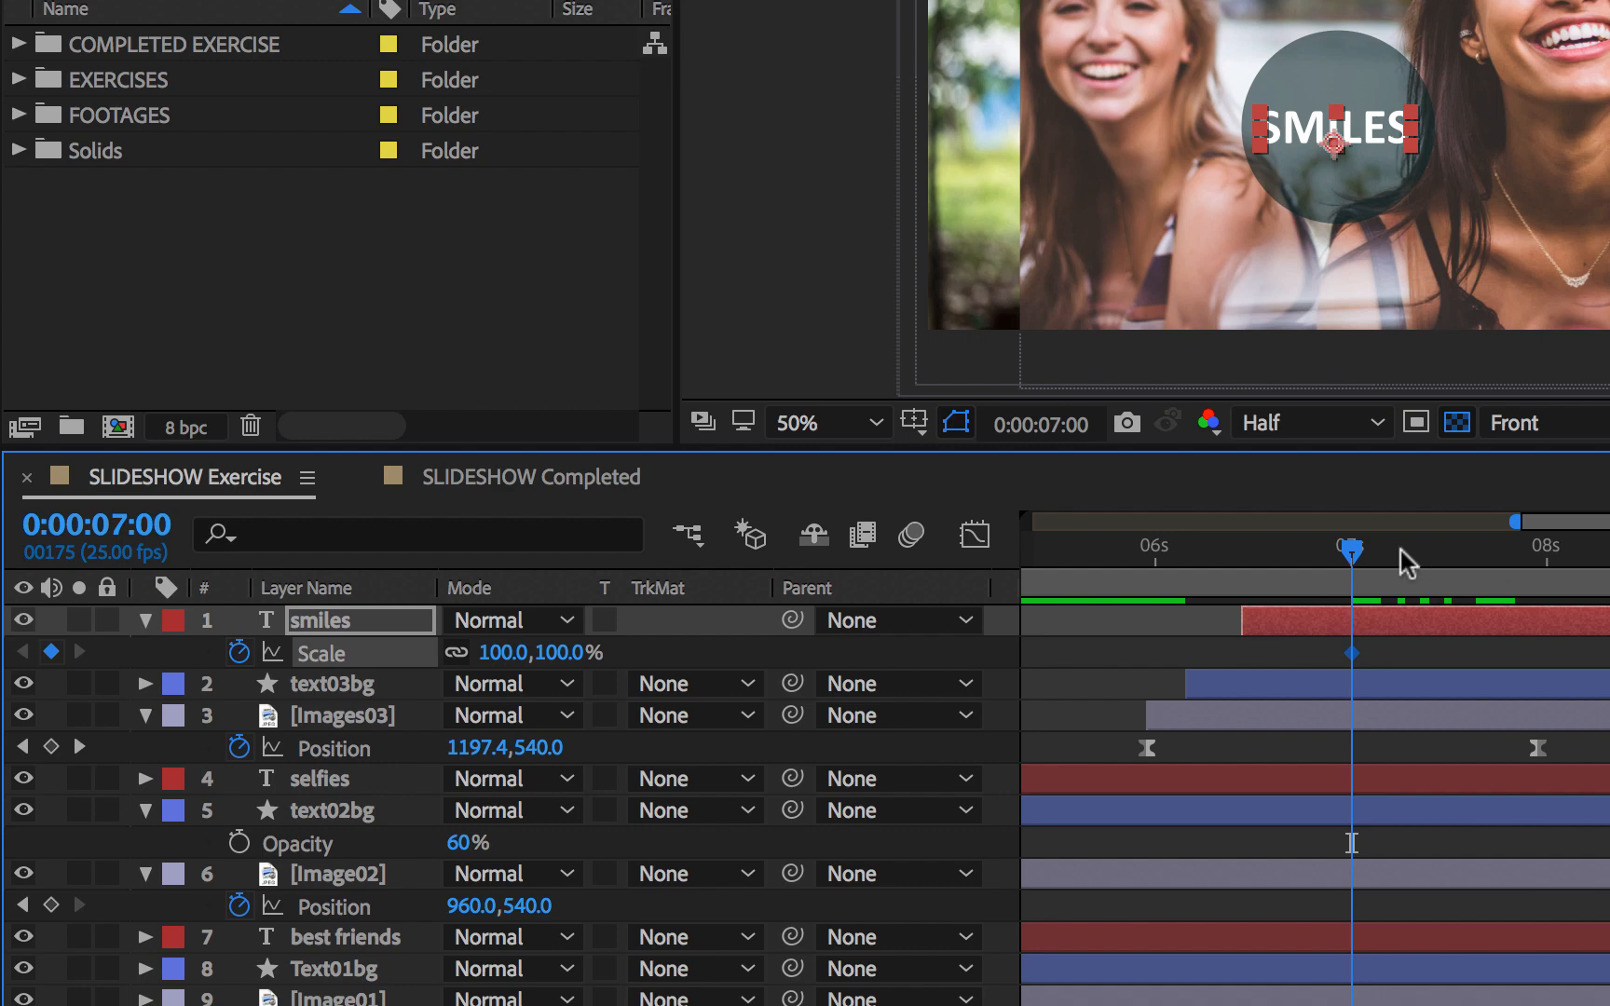
At the smiles layer's in point, 0:00:06:11, set its Scale to 0%.
{"action": "key", "text": "i"}
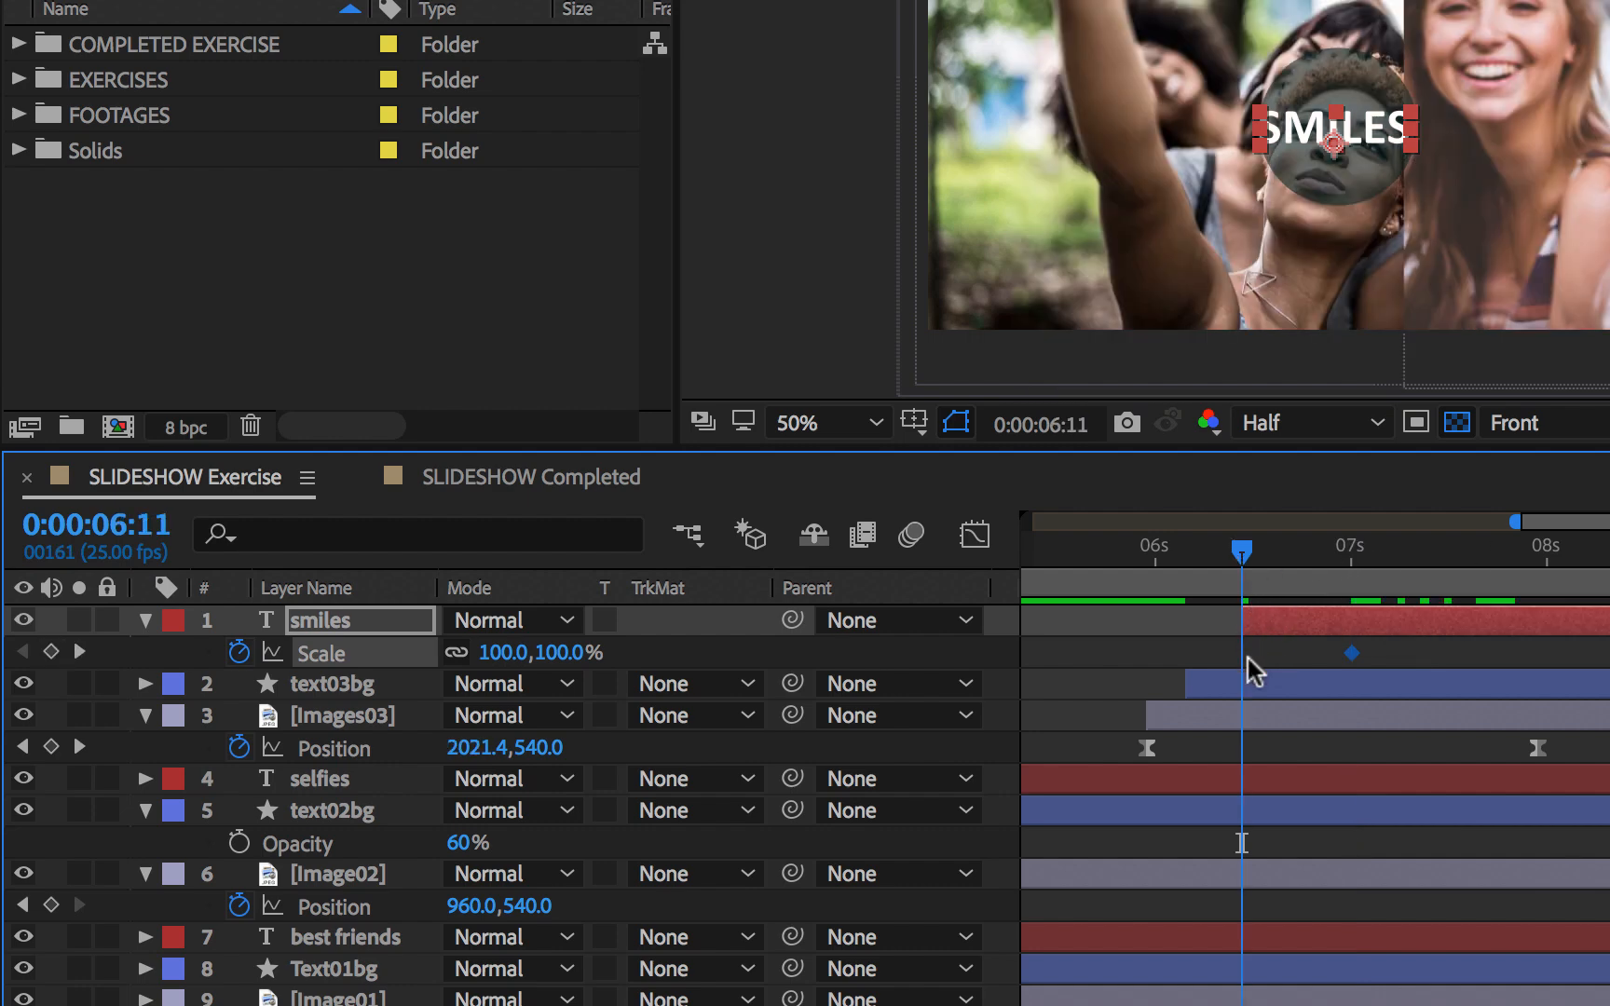
{"action": "left_click_drag", "start_coordinate": [553, 664], "coordinate": [384, 651]}
{"action": "left_click", "coordinate": [539, 653]}
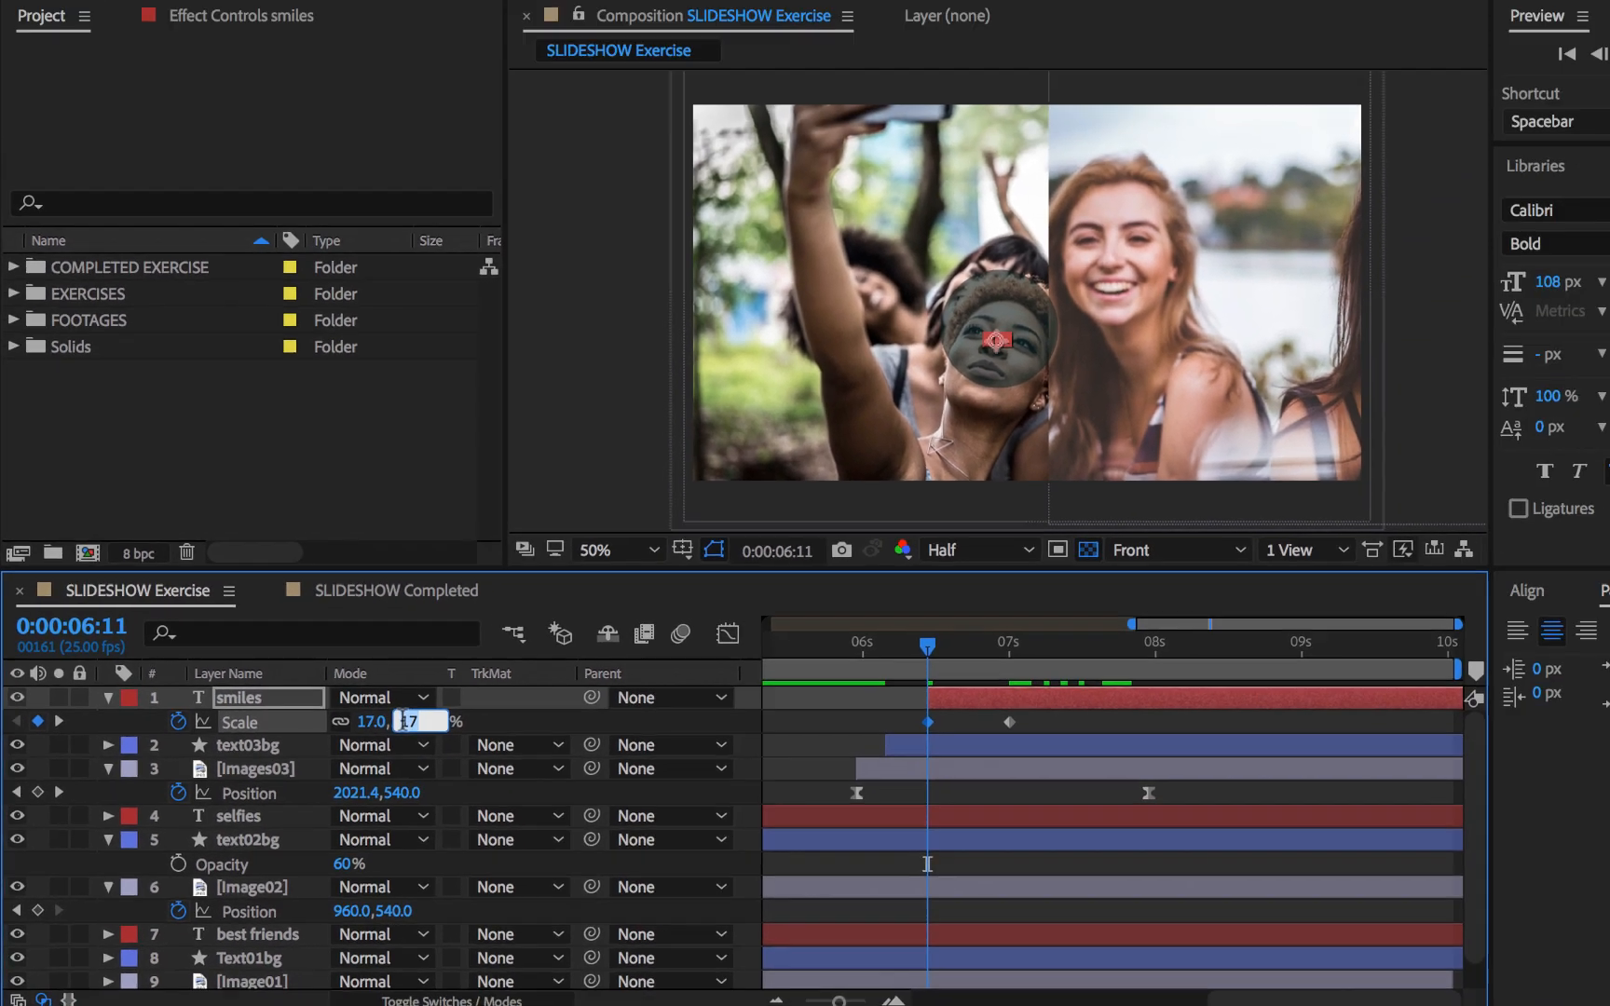
{"action": "type", "text": "0"}
{"action": "key", "text": "Return"}
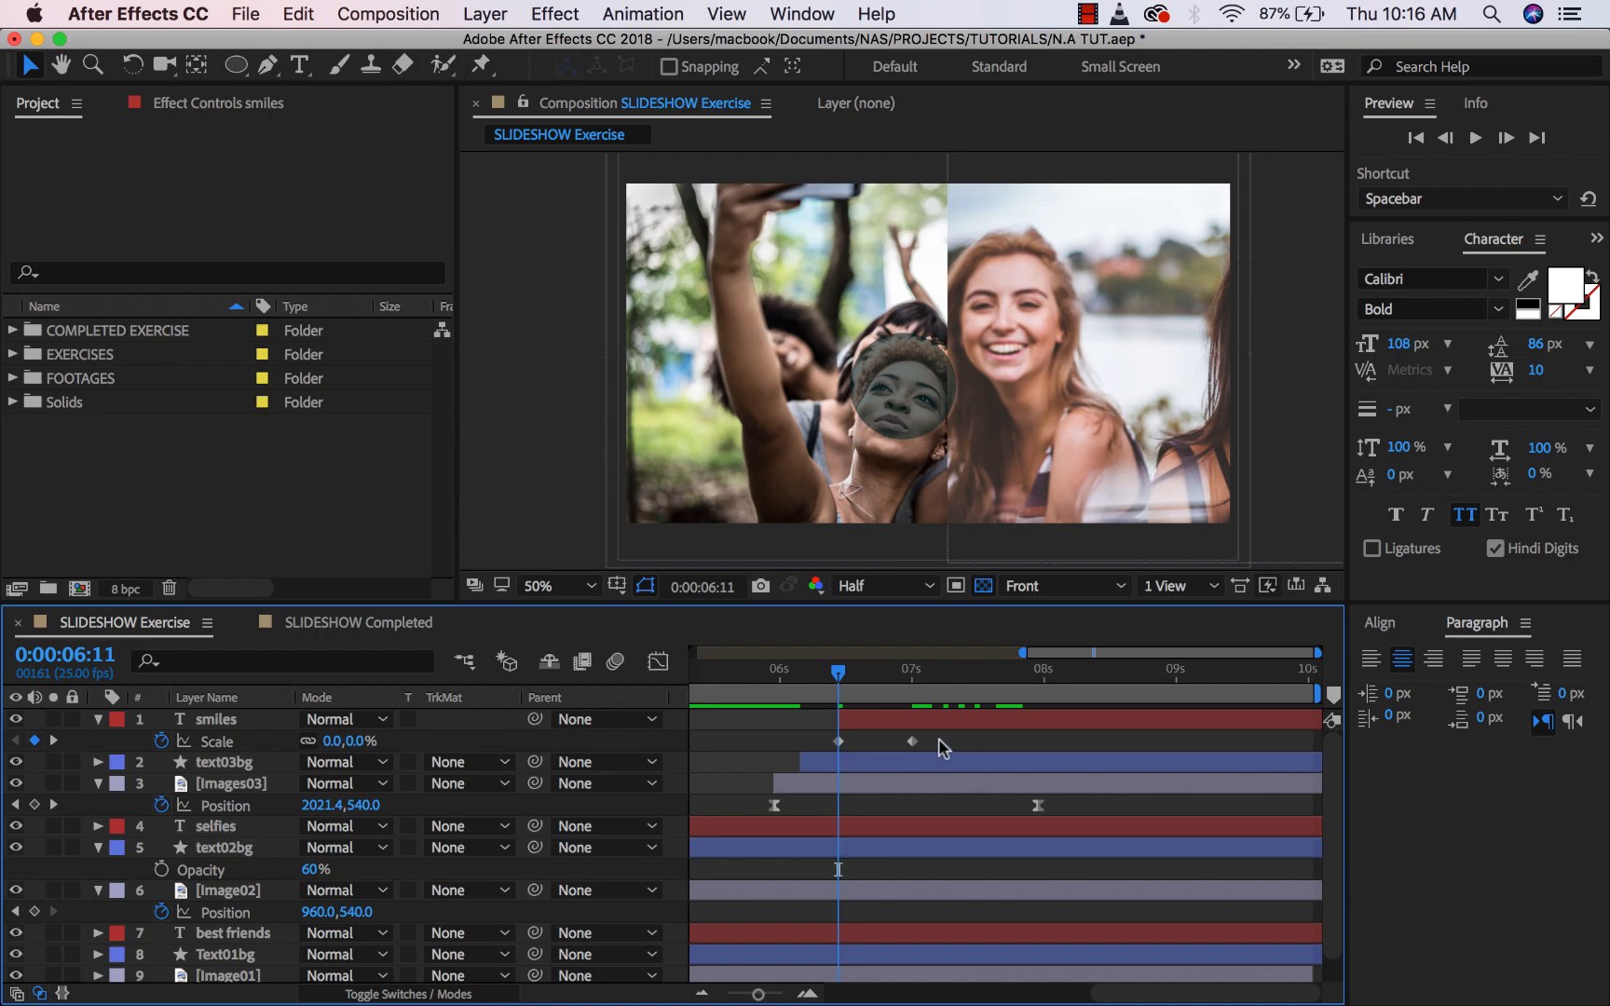
Ease both Scale keyframes of the smiles layer and shape their speed curve to peak early and slow down towards the end.
{"action": "left_click_drag", "start_coordinate": [938, 738], "coordinate": [808, 750]}
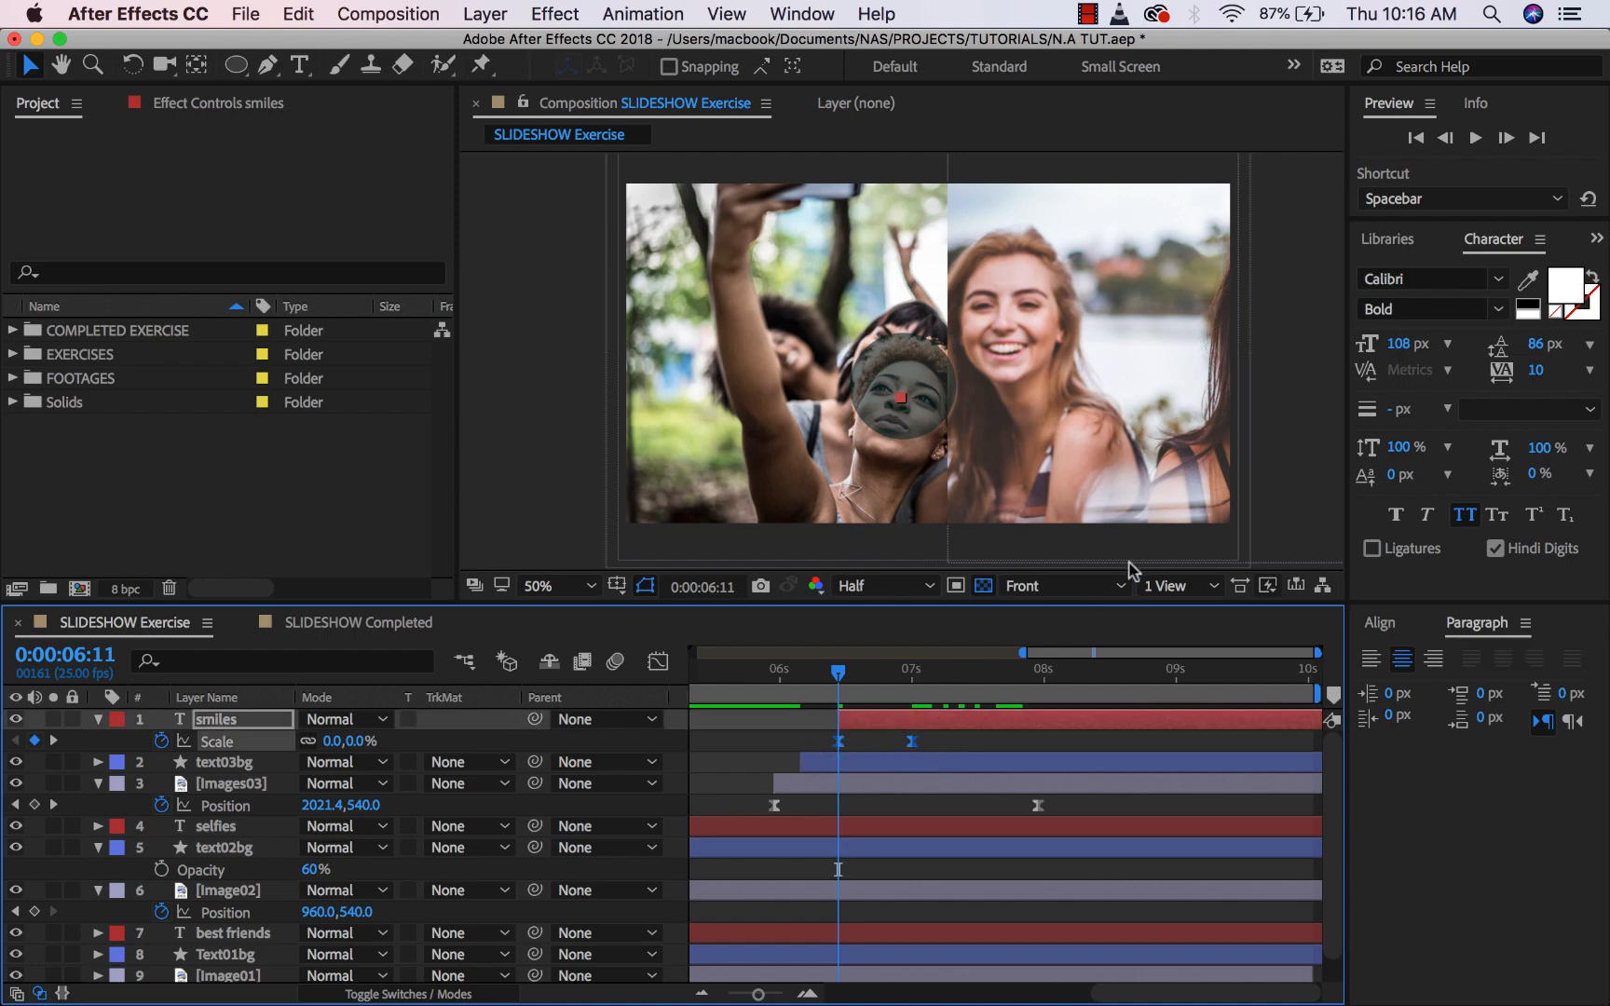
{"action": "left_click", "coordinate": [658, 662]}
{"action": "left_click_drag", "start_coordinate": [952, 881], "coordinate": [843, 927]}
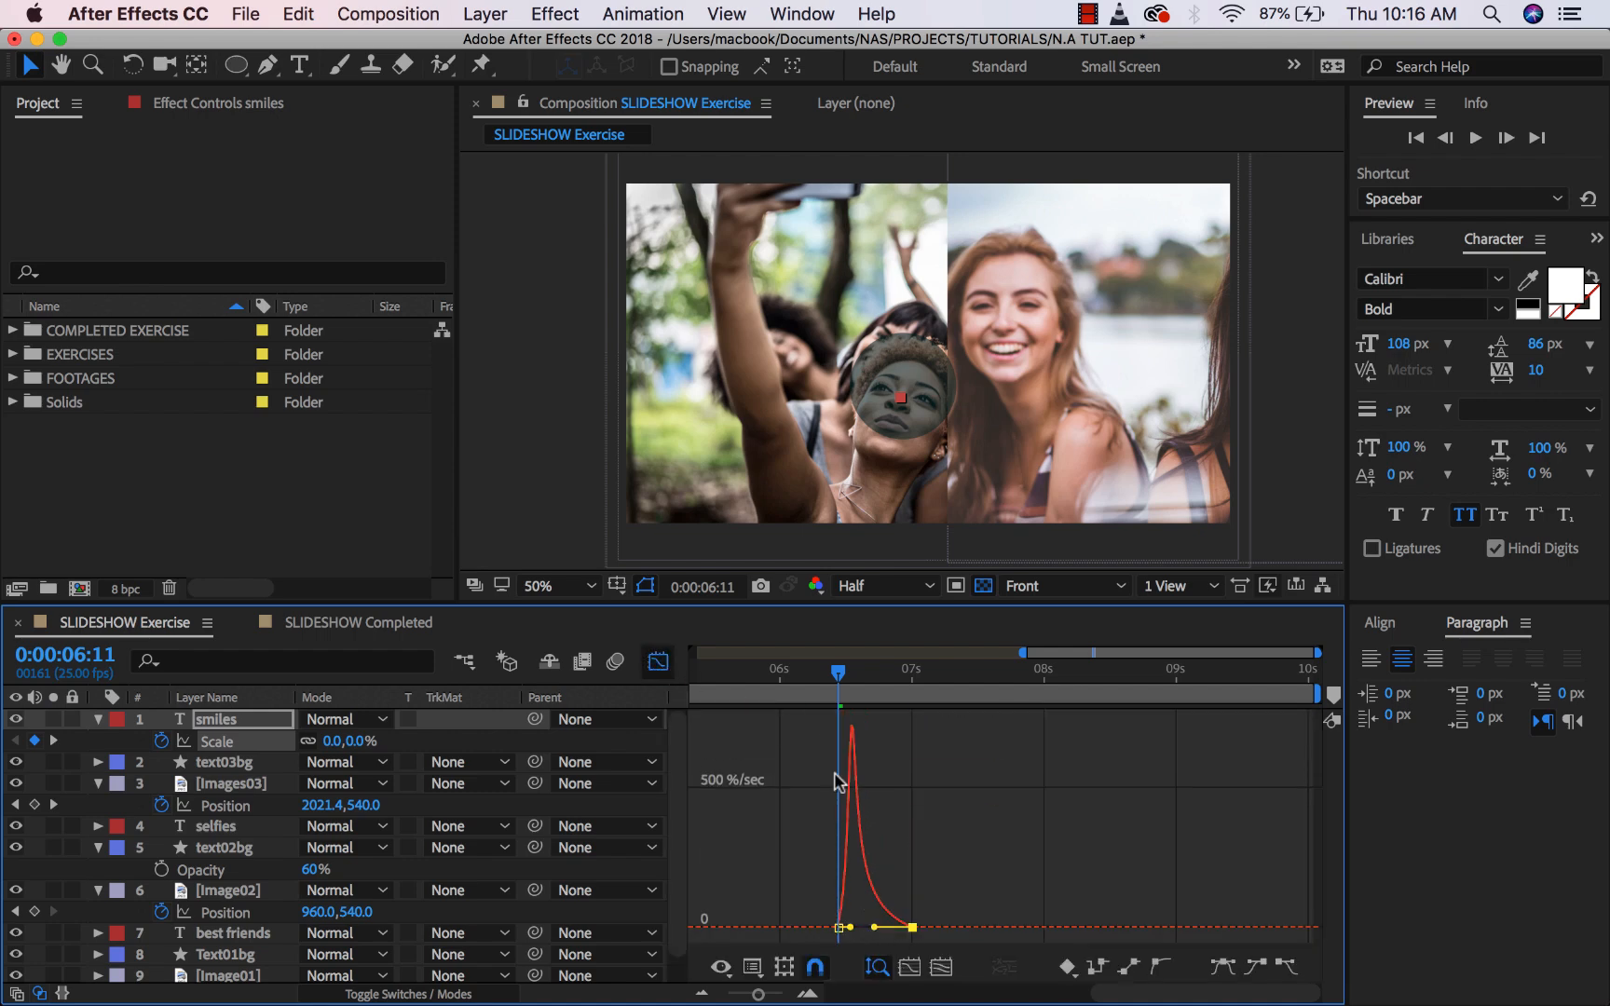
{"action": "left_click", "coordinate": [658, 663]}
Preview the slideshow from the start to check the SMILES title's scale animation.
{"action": "left_click_drag", "start_coordinate": [844, 678], "coordinate": [809, 677]}
{"action": "scroll", "coordinate": [811, 677], "scroll_direction": "down", "scroll_amount": 4}
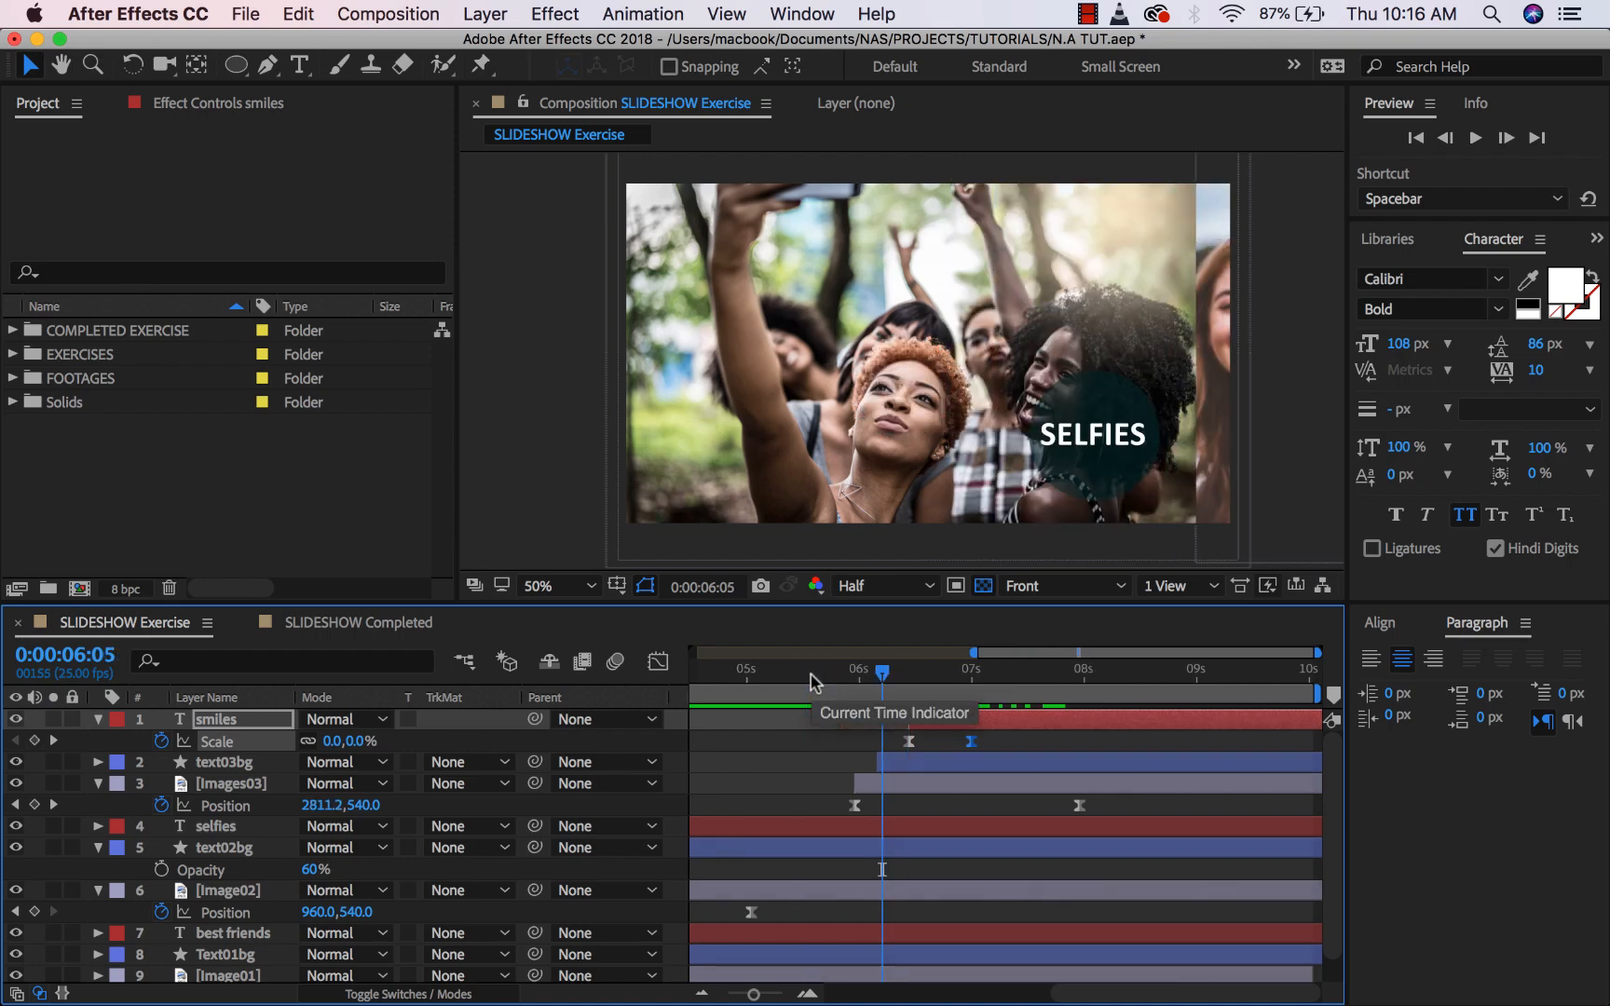
{"action": "left_click_drag", "start_coordinate": [866, 669], "coordinate": [690, 668]}
{"action": "key", "text": "space"}
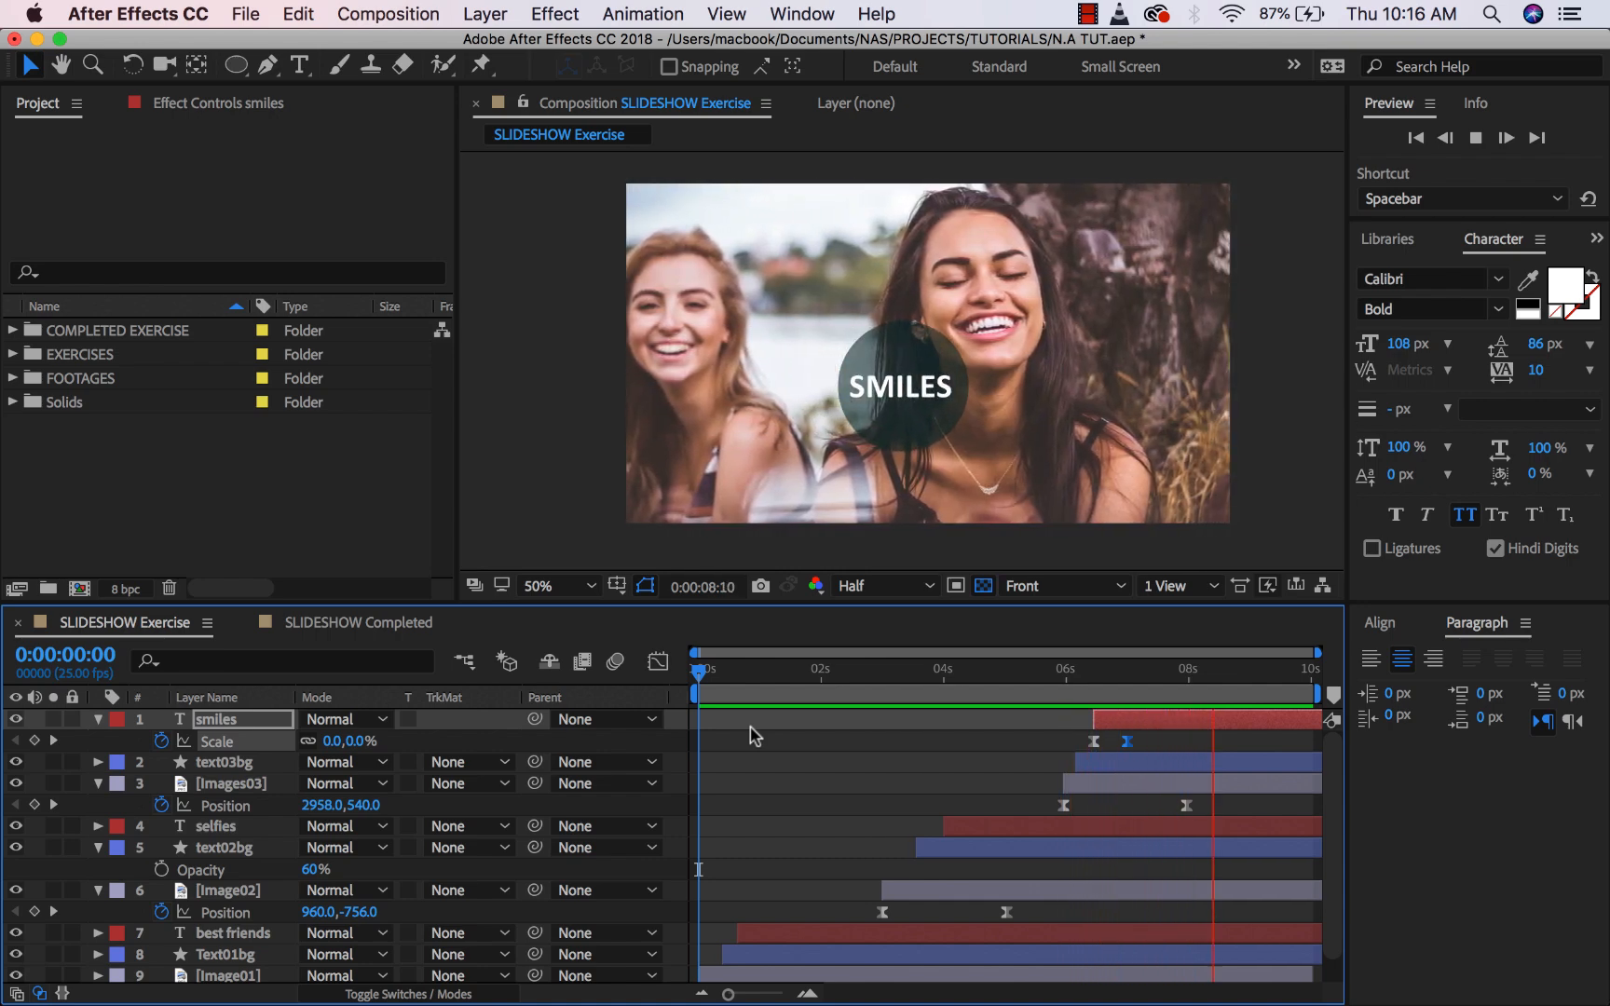
{"action": "key", "text": "space"}
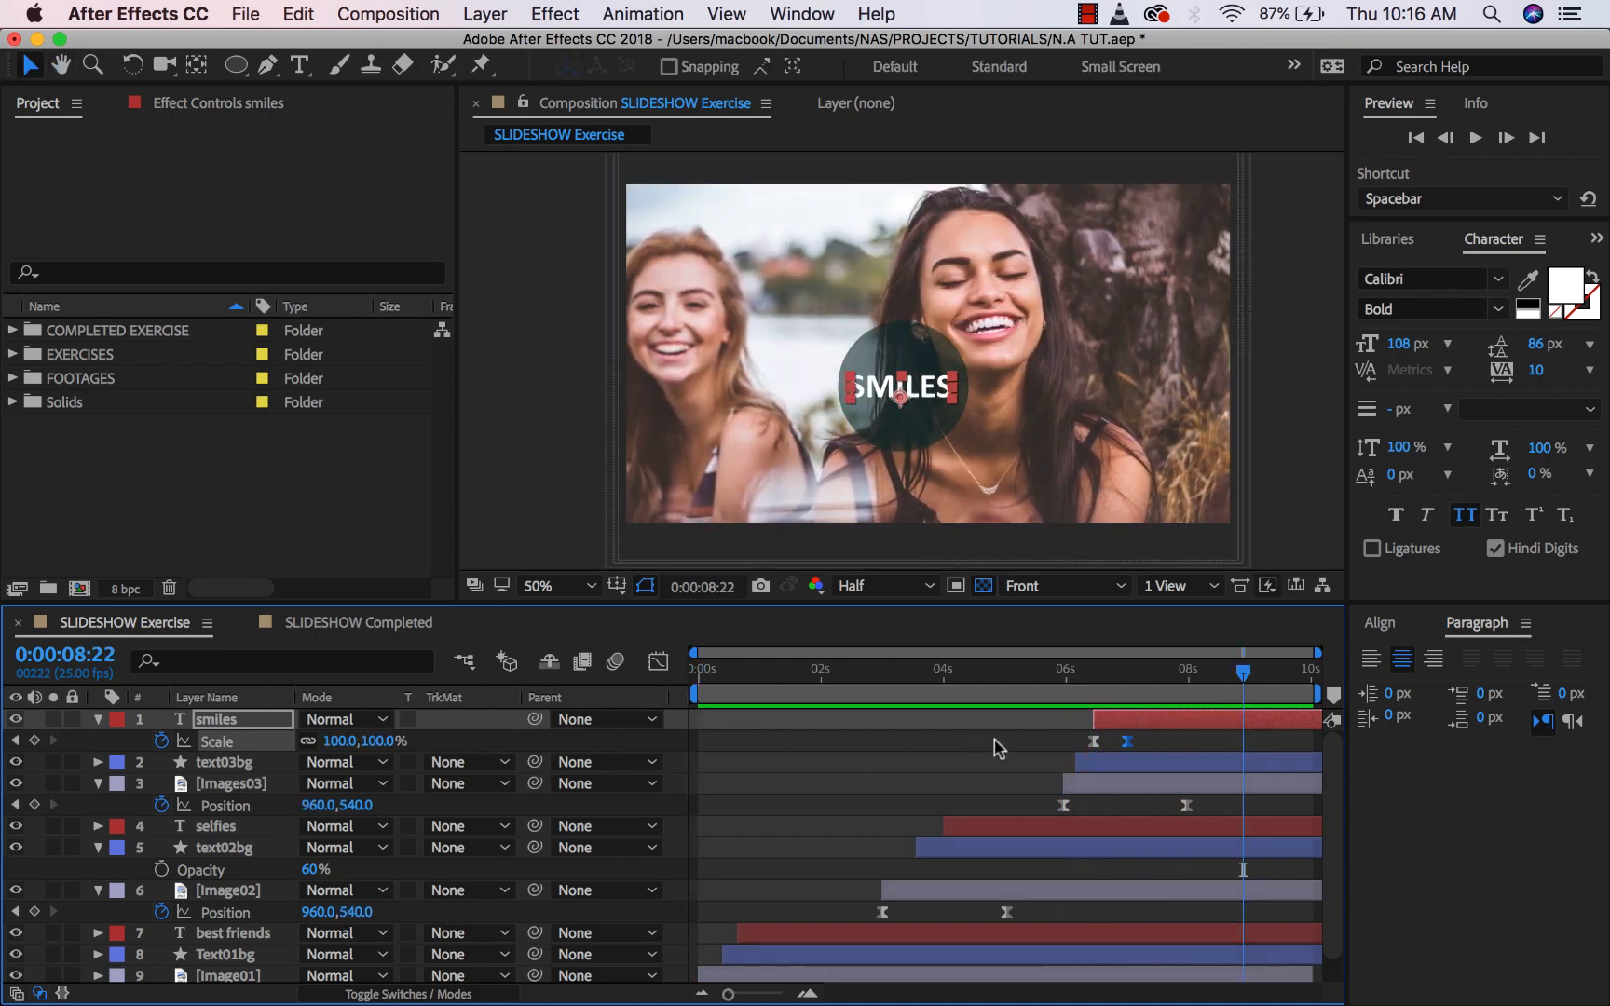
Shift the smiles and text03bg layers together slightly later in the timeline, keeping the offset between them.
{"action": "left_click", "coordinate": [1112, 764]}
{"action": "left_click", "coordinate": [1124, 736]}
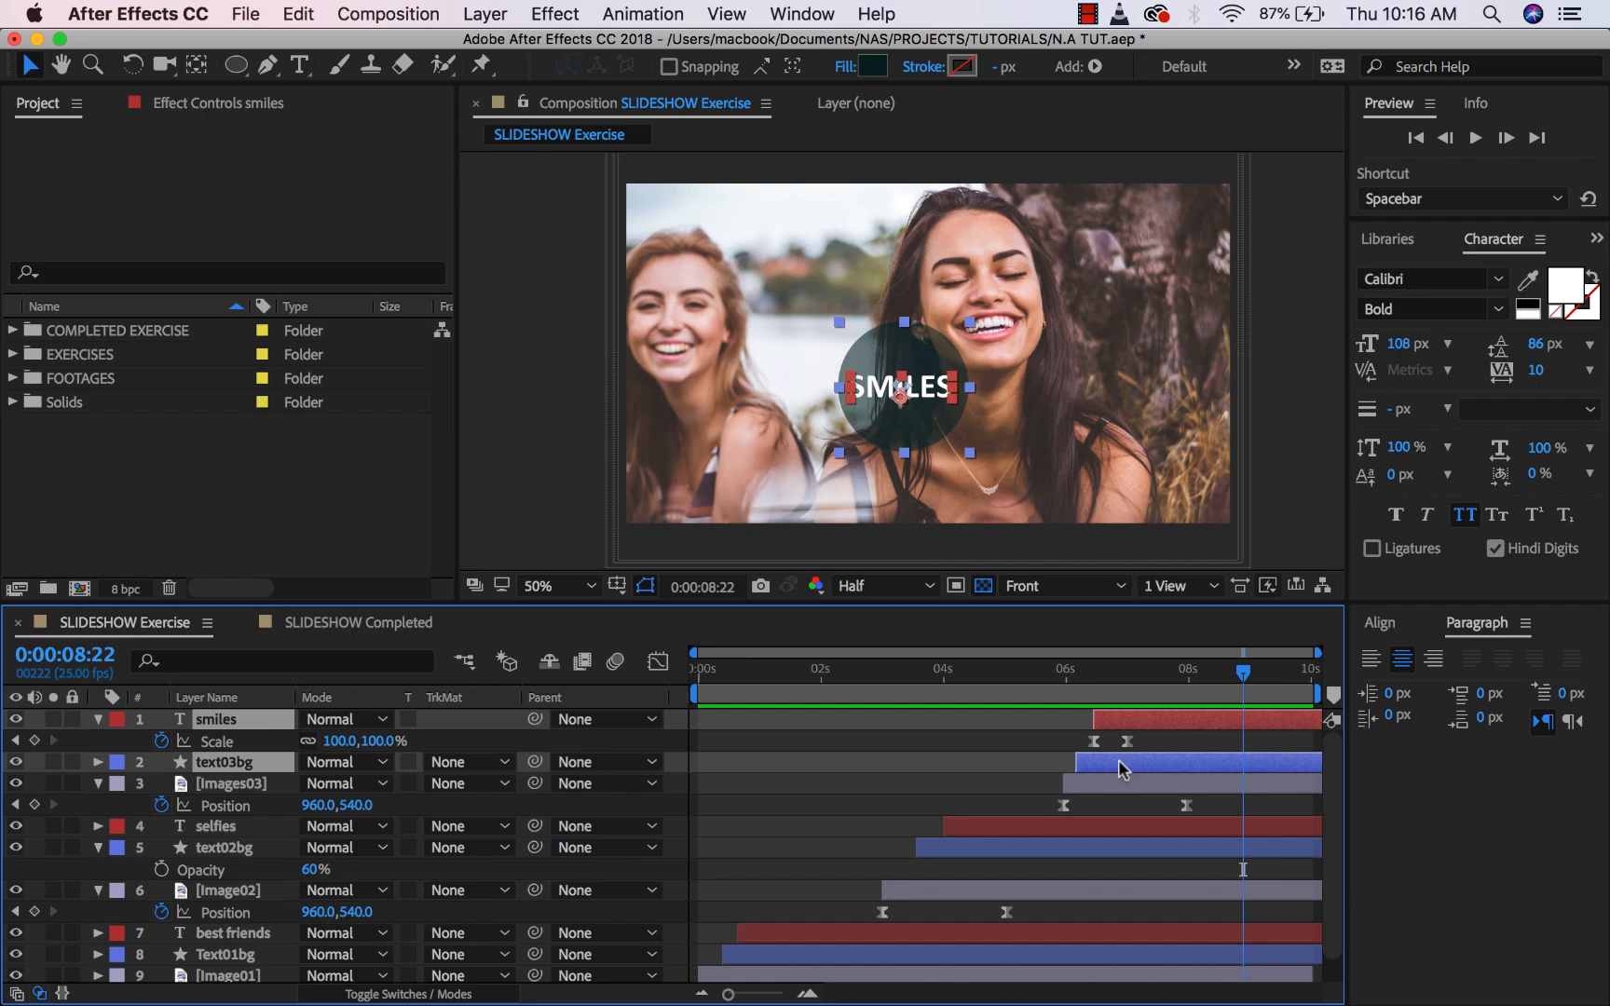
{"action": "left_click_drag", "start_coordinate": [1120, 767], "coordinate": [1134, 770]}
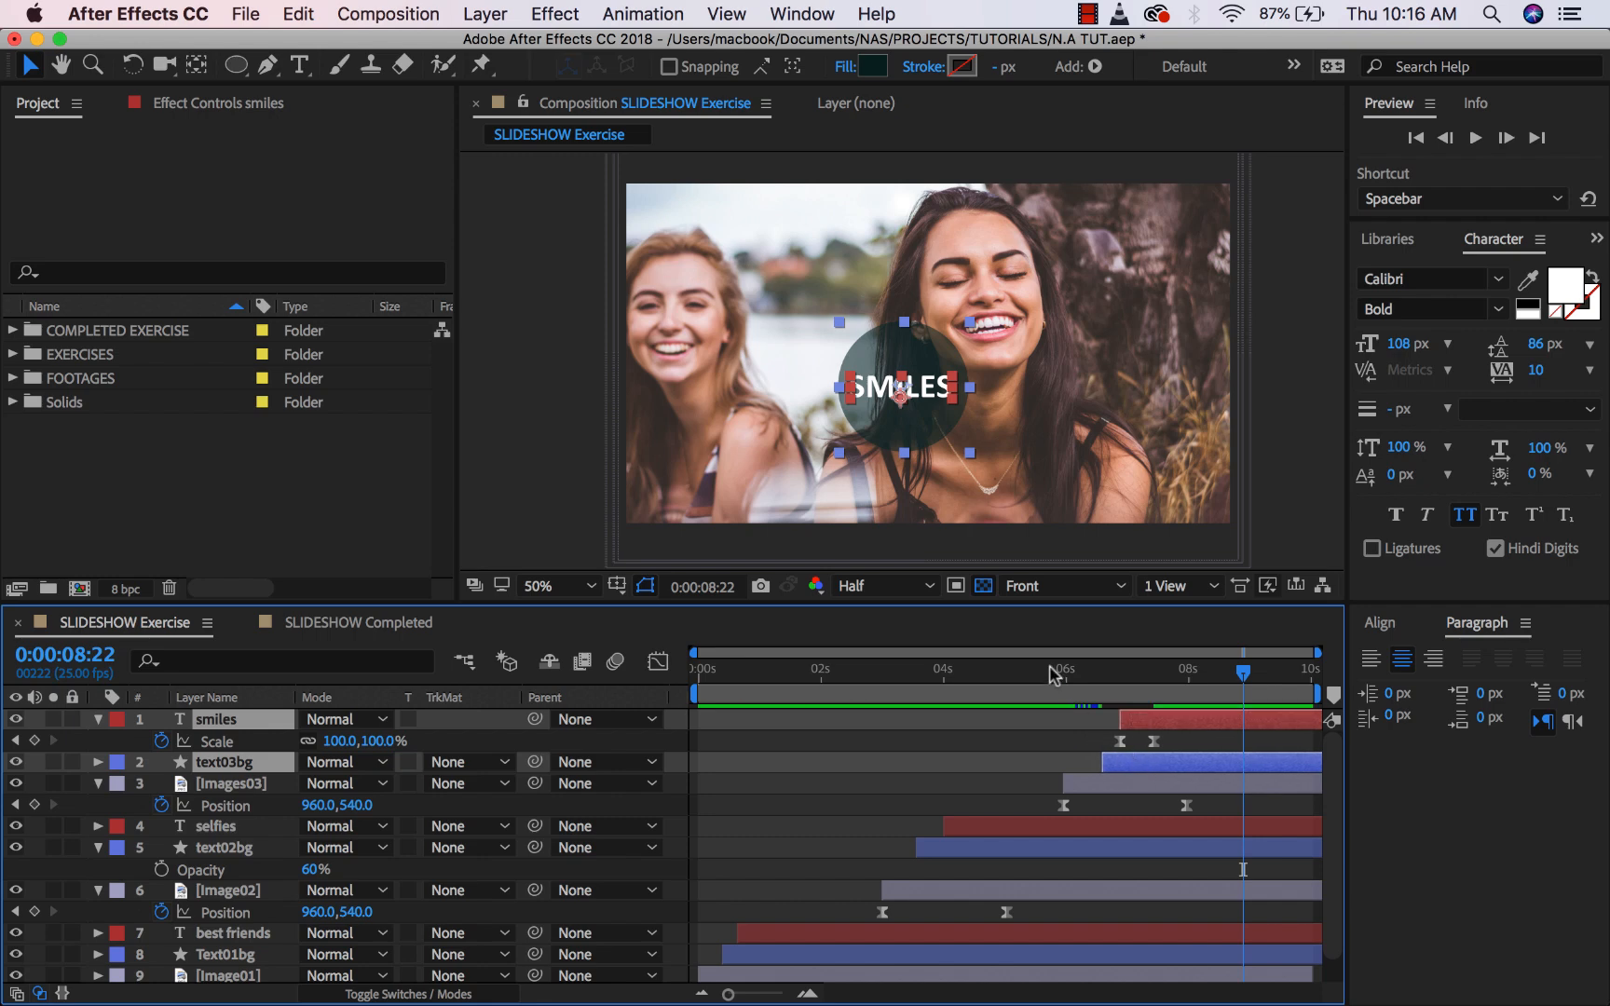
Play the composition from 0:00:00:00 to review the new timing of the SMILES title and its circle.
{"action": "left_click_drag", "start_coordinate": [1053, 675], "coordinate": [647, 690]}
{"action": "key", "text": "space"}
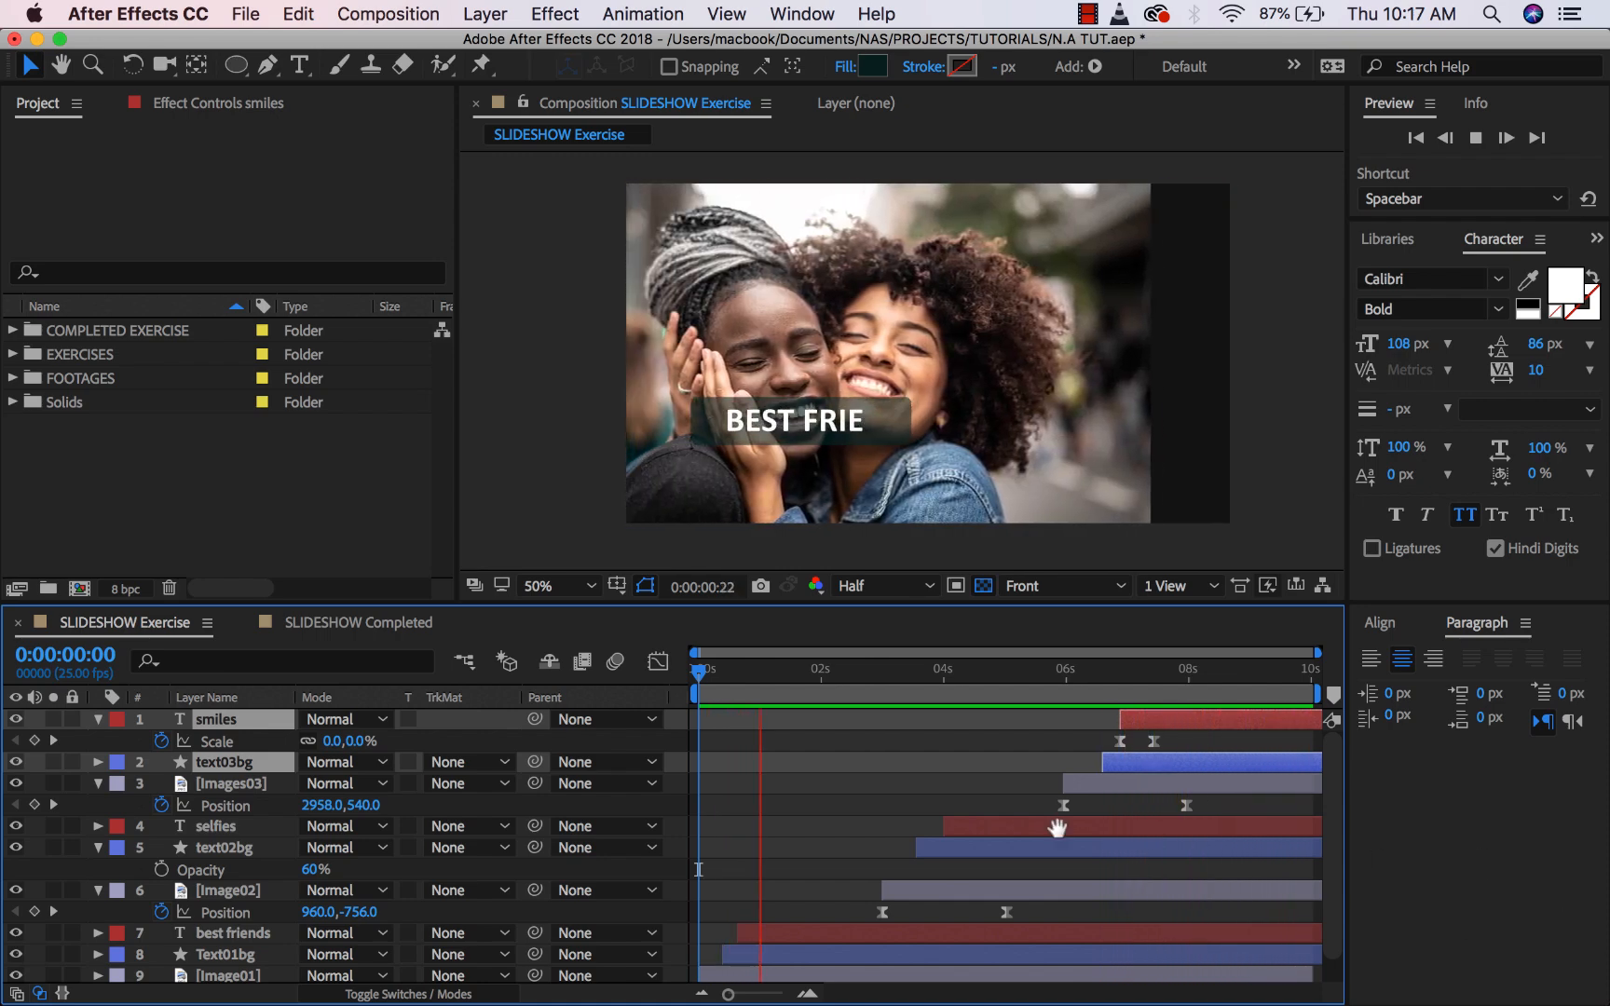
{"action": "key", "text": "space"}
Set the label color of the best friends, Text01bg and Image01 layers to Cyan.
{"action": "scroll", "coordinate": [867, 772], "scroll_direction": "down", "scroll_amount": 1}
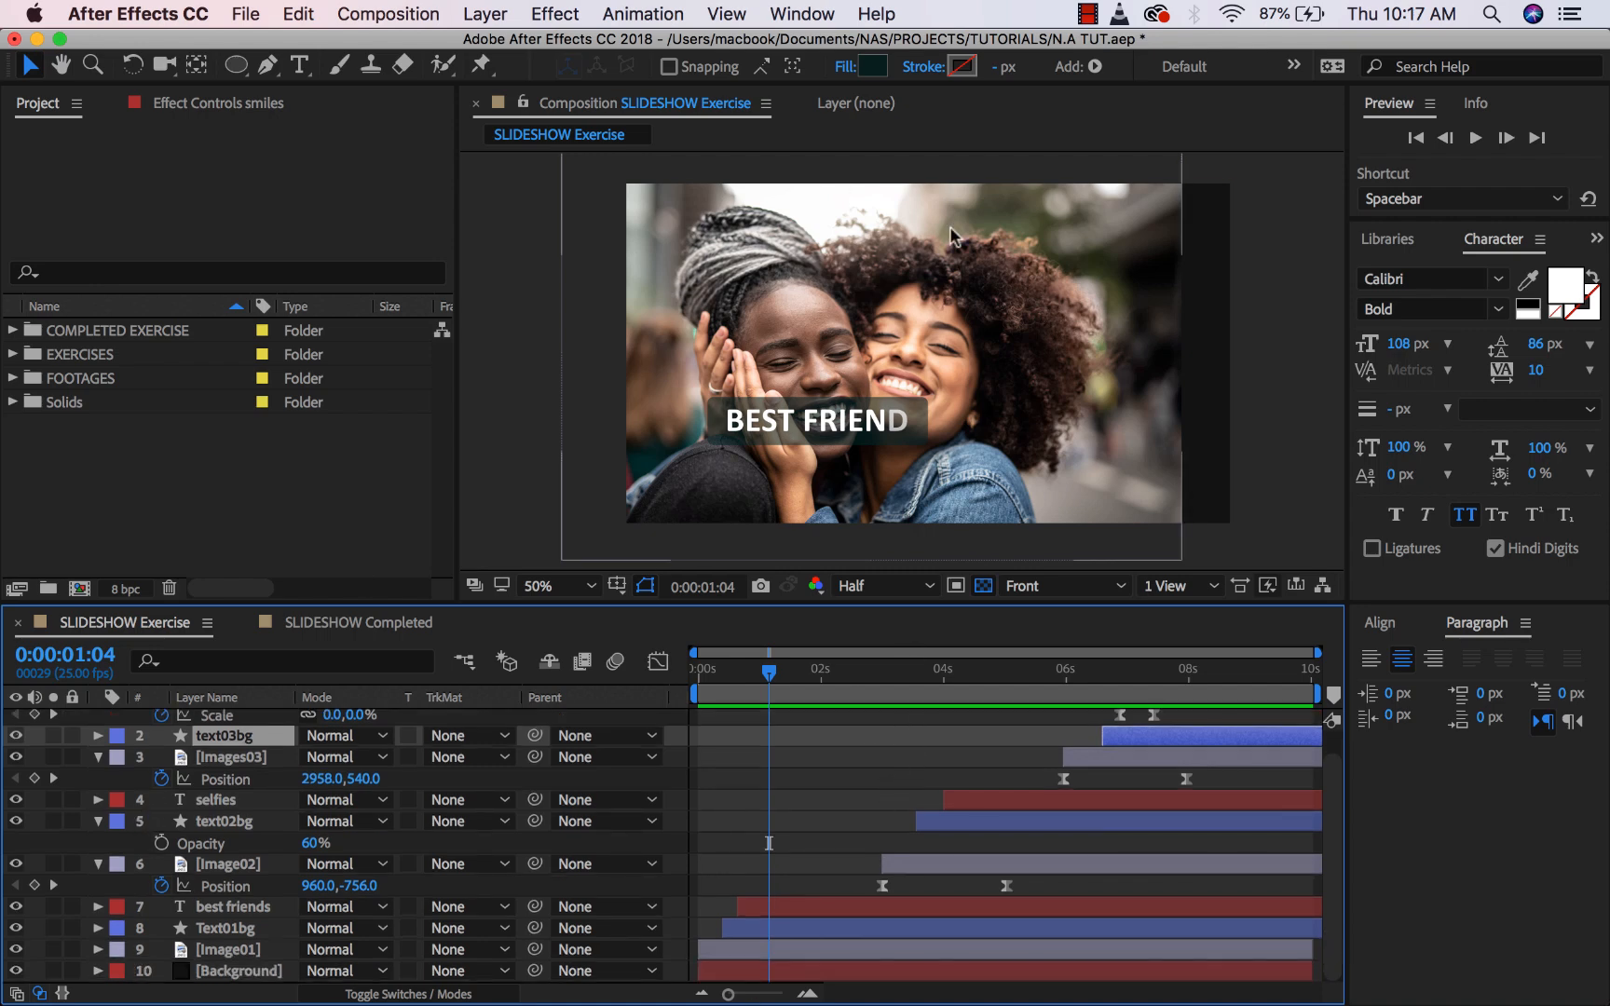
{"action": "scroll", "coordinate": [220, 755], "scroll_direction": "up", "scroll_amount": 1}
{"action": "scroll", "coordinate": [233, 742], "scroll_direction": "down", "scroll_amount": 1}
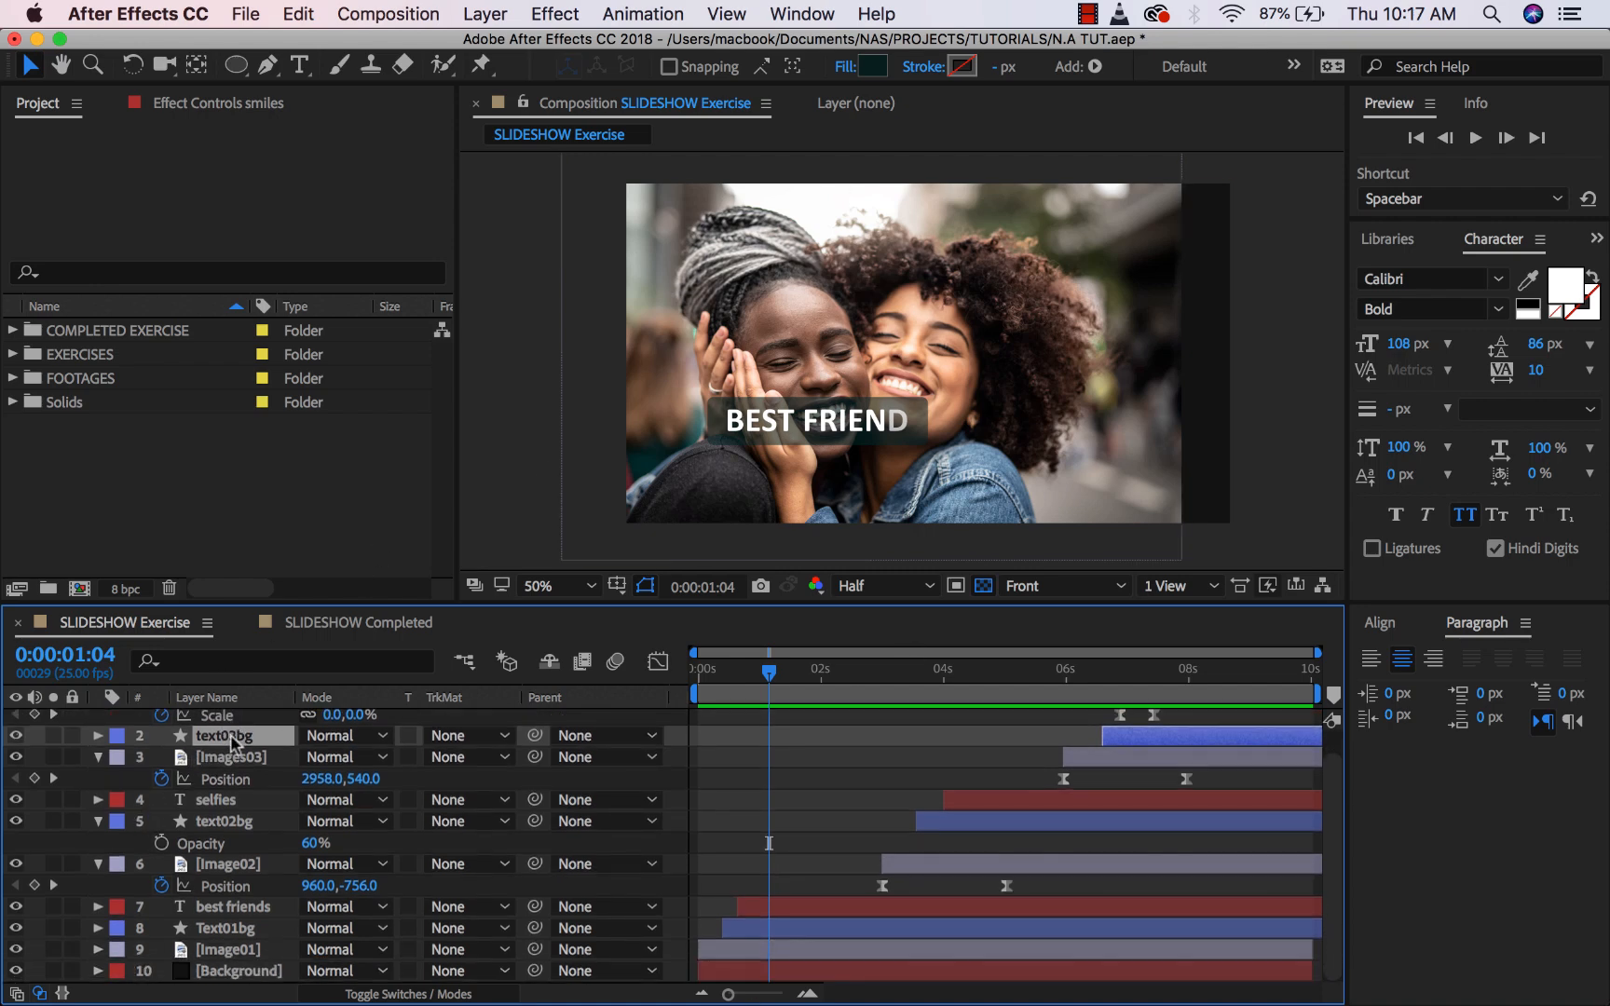
{"action": "left_click", "coordinate": [226, 905]}
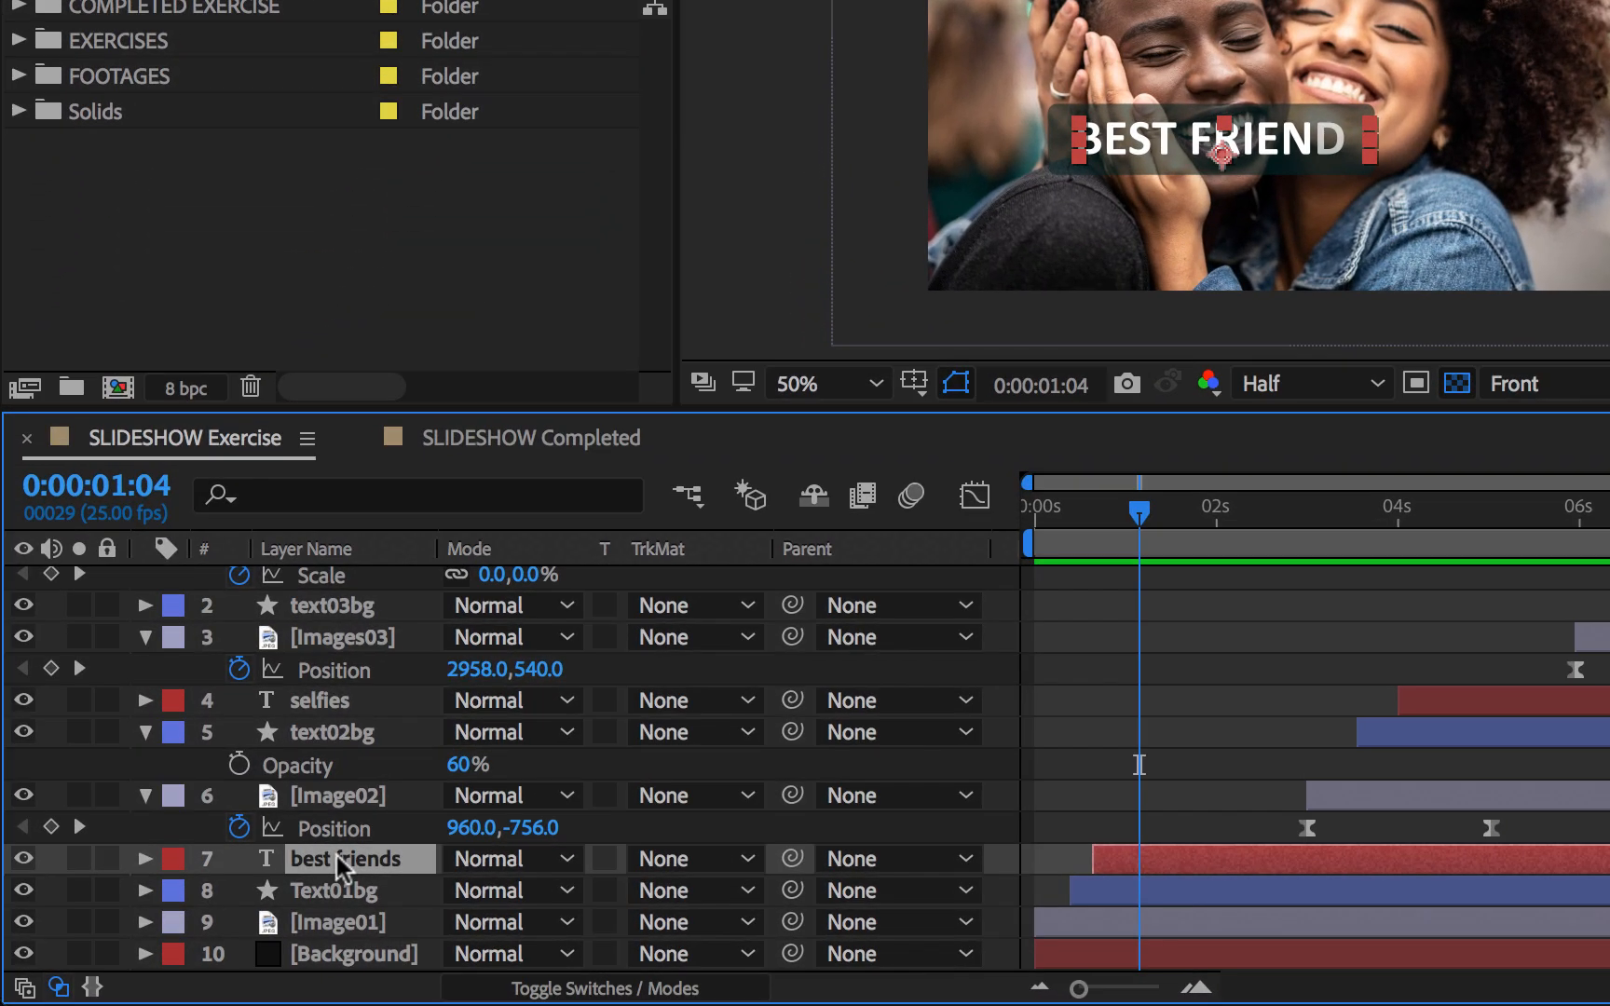
{"action": "left_click", "coordinate": [324, 919], "text": "shift"}
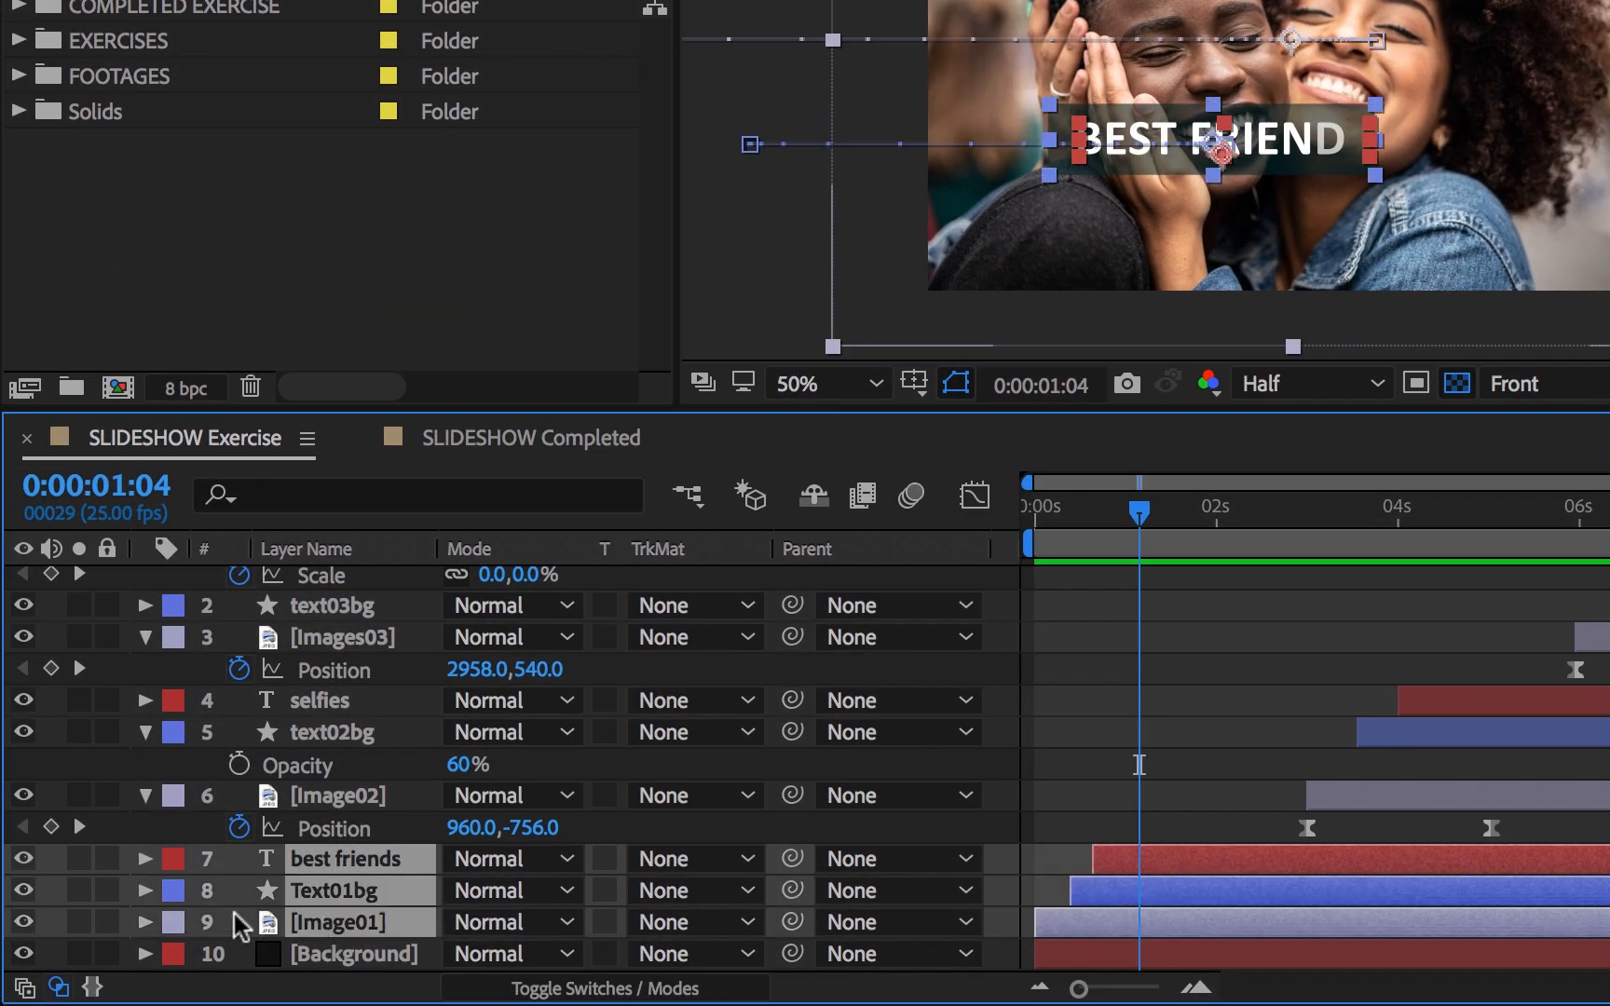
{"action": "left_click", "coordinate": [173, 859]}
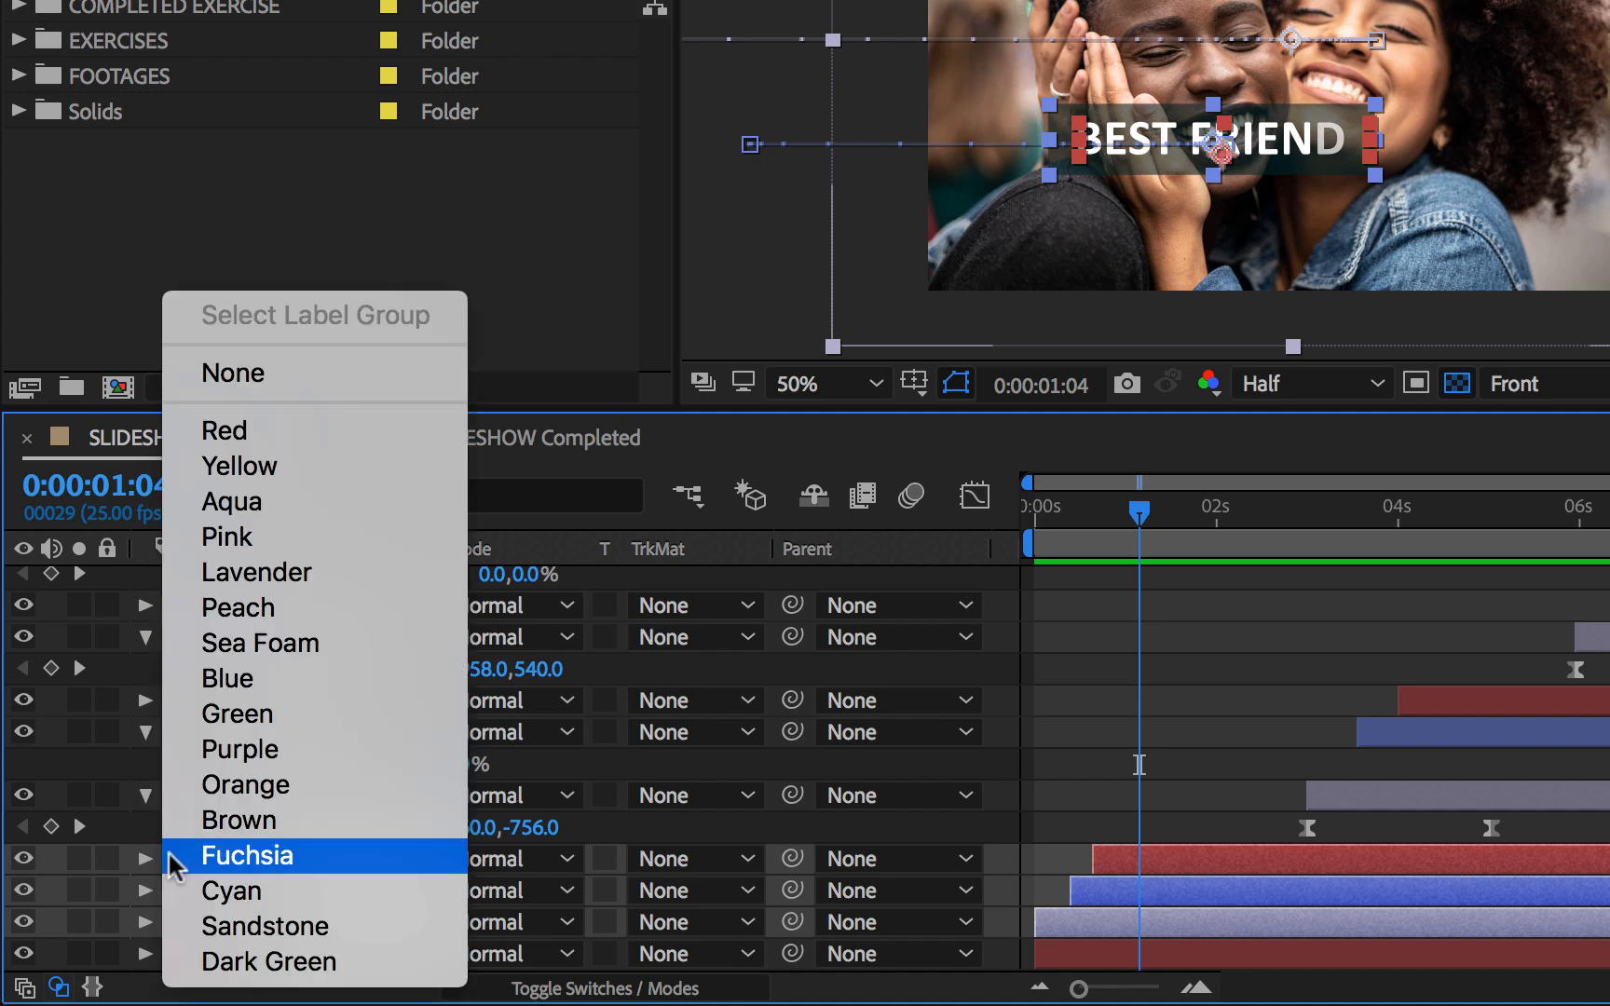
{"action": "left_click", "coordinate": [231, 892]}
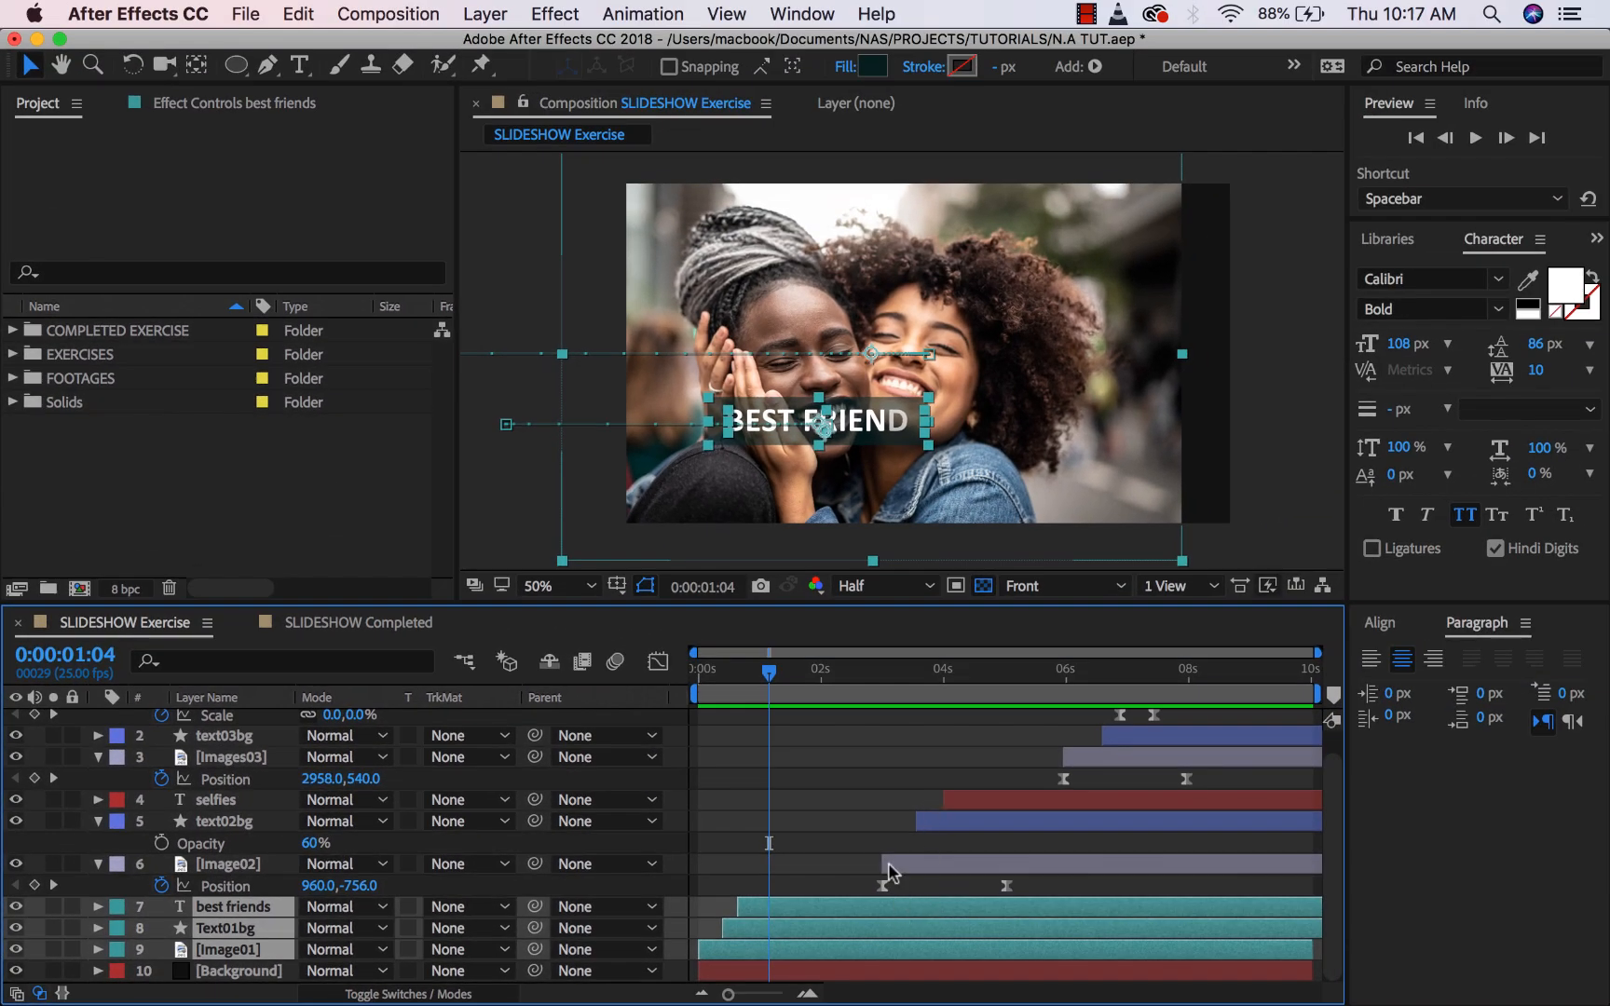
Set the label color of the selfies, text02bg and Image02 layers to Brown.
{"action": "left_click", "coordinate": [241, 803]}
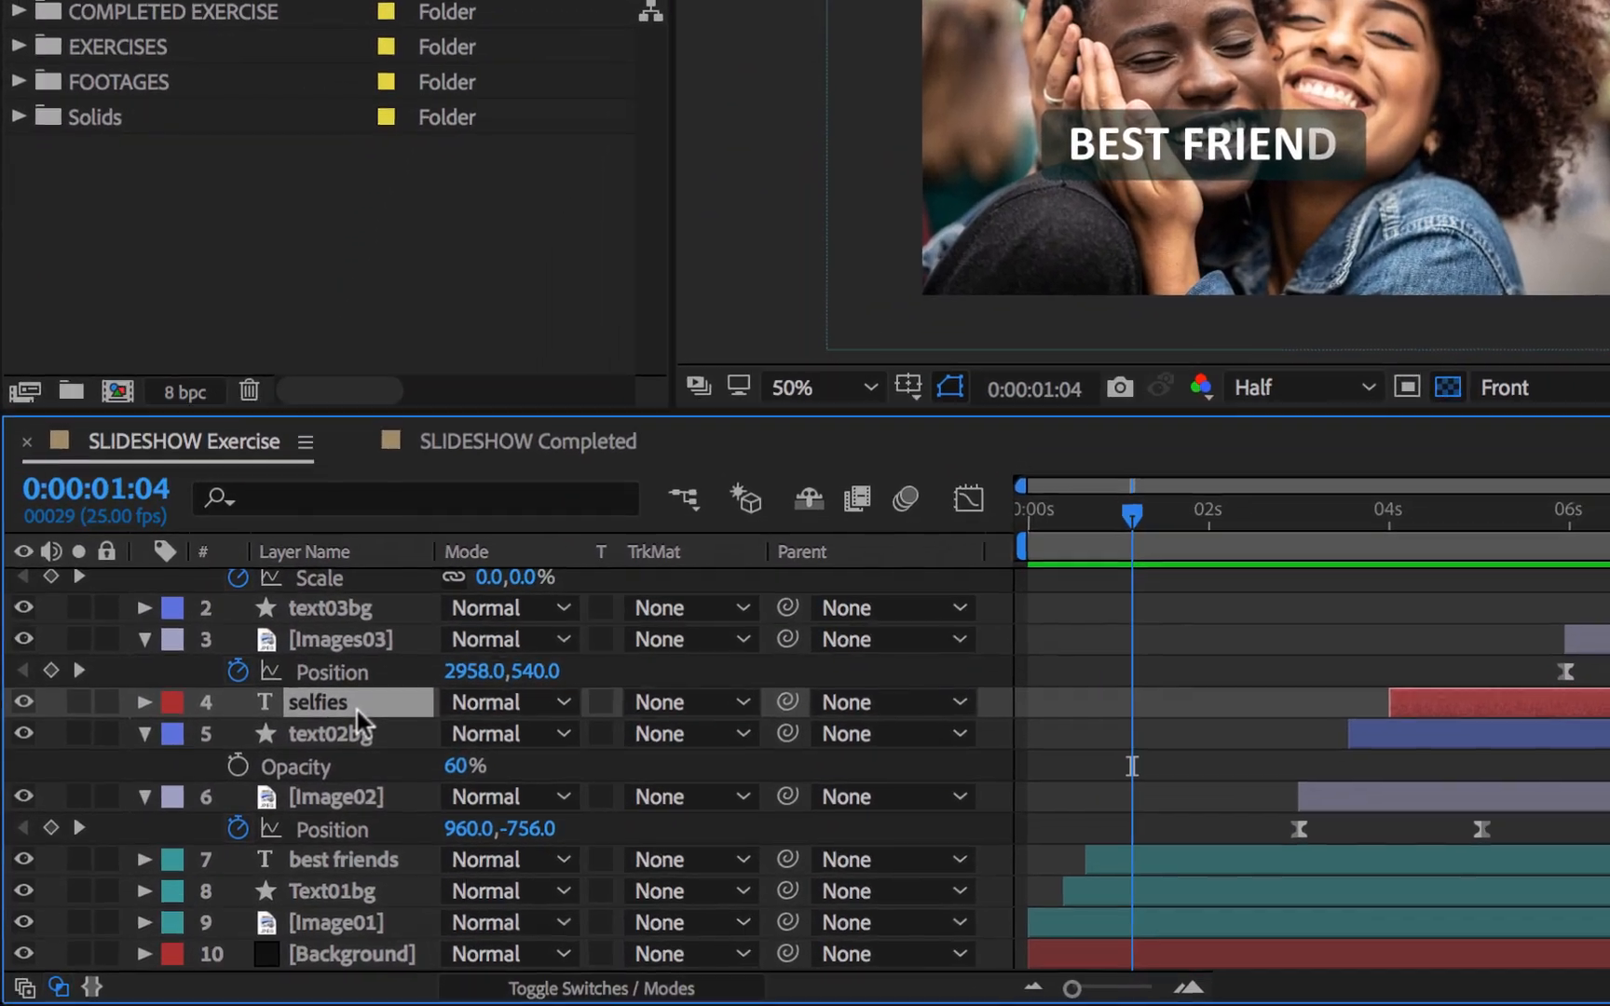
{"action": "left_click", "coordinate": [343, 800], "text": "shift"}
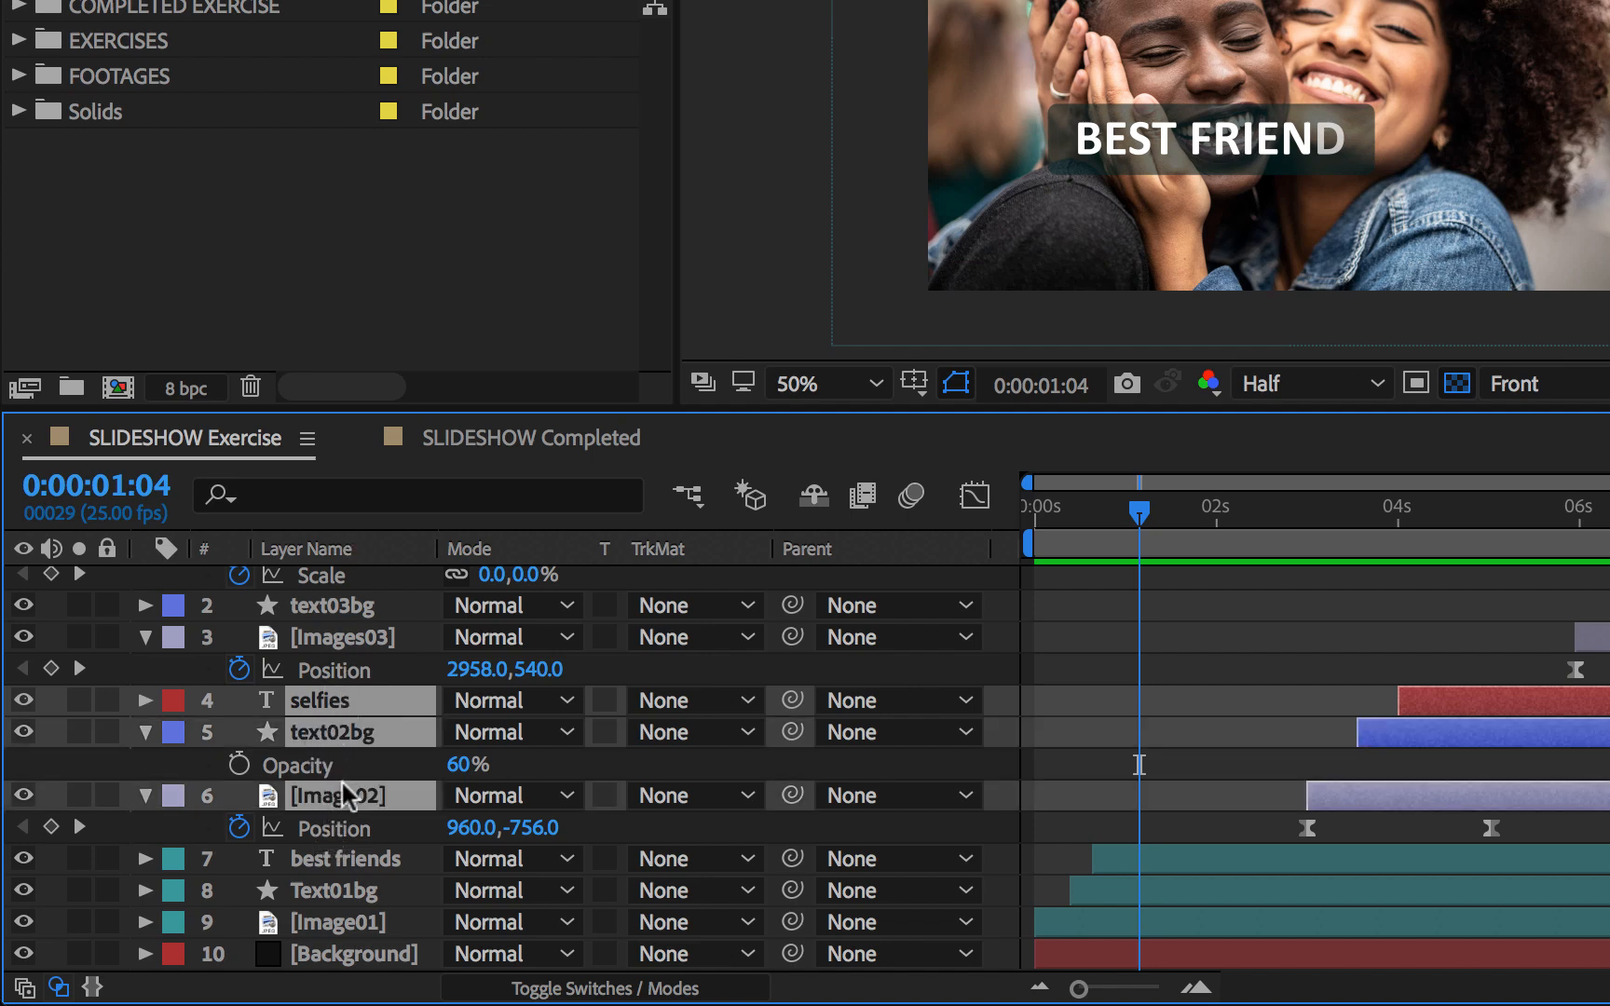
{"action": "left_click", "coordinate": [171, 707]}
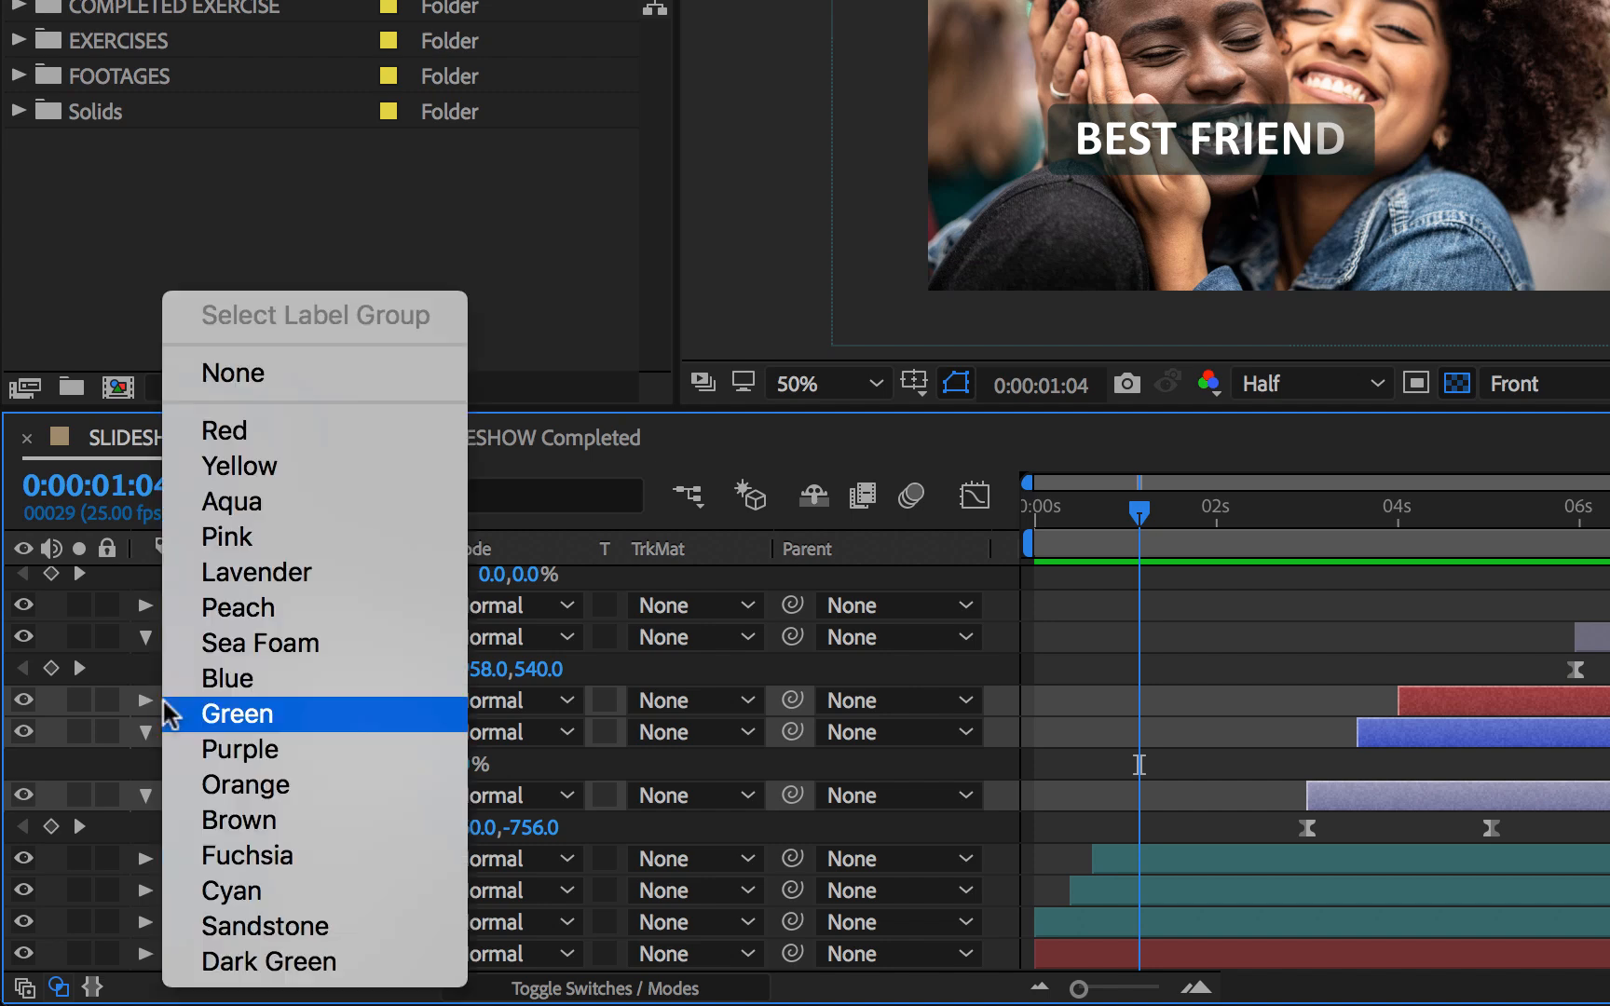
{"action": "left_click", "coordinate": [238, 823]}
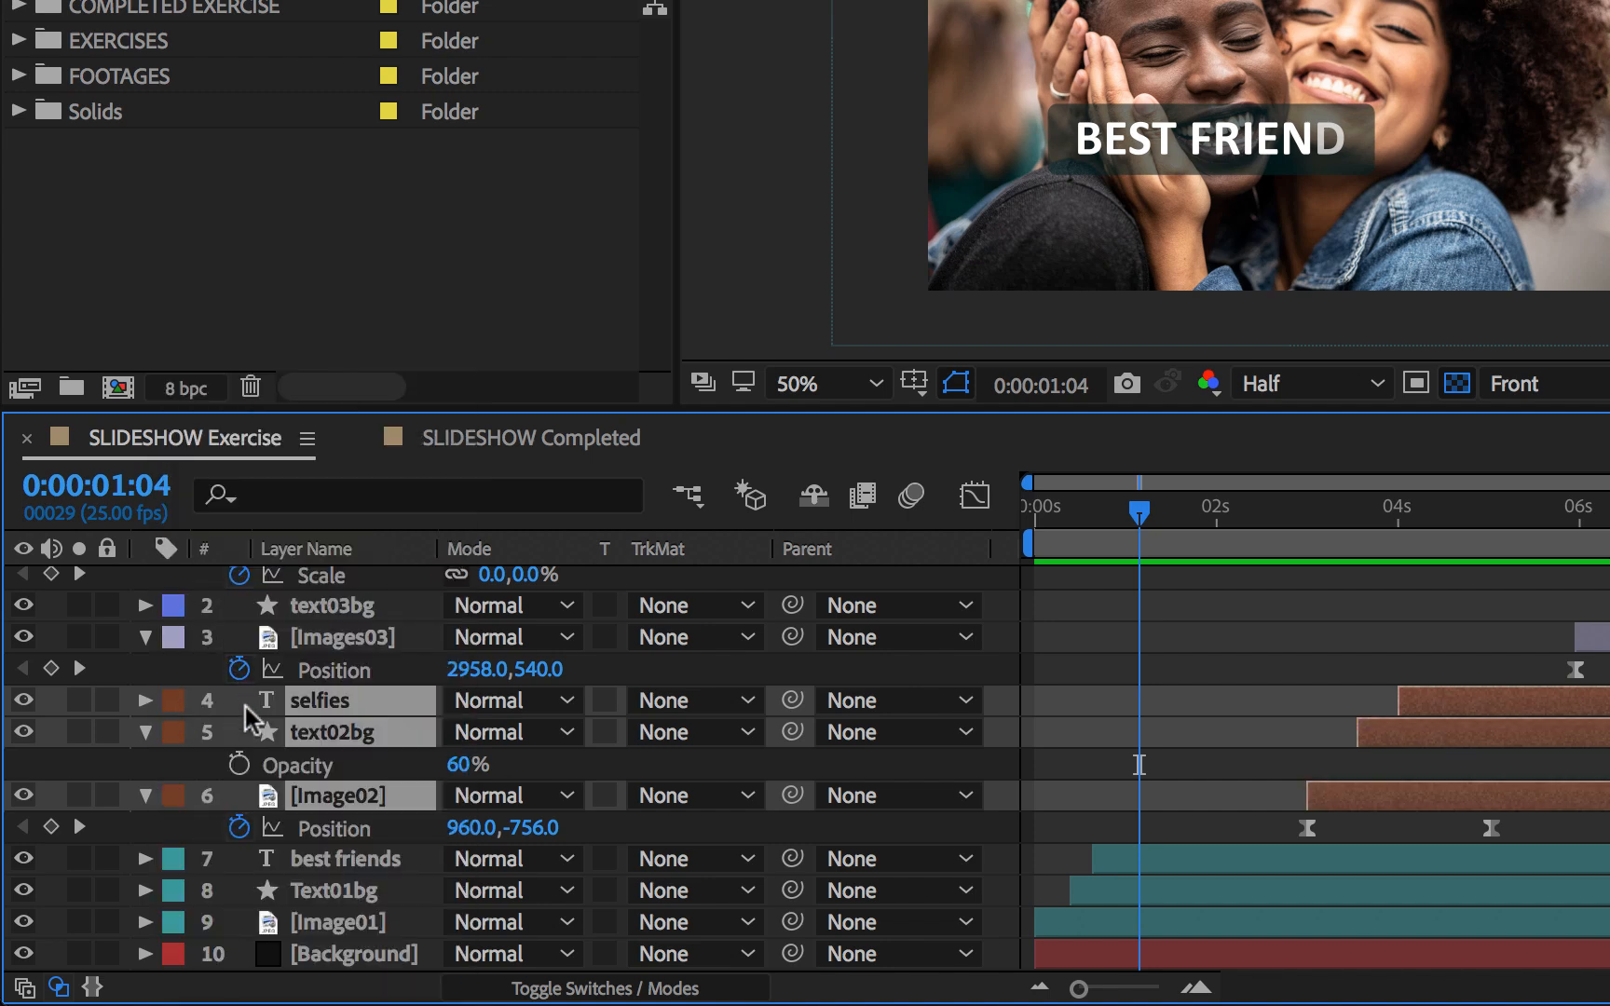
Set the label color of the smiles, text03bg and Images03 layers to Pink.
{"action": "scroll", "coordinate": [366, 738], "scroll_direction": "up", "scroll_amount": 1}
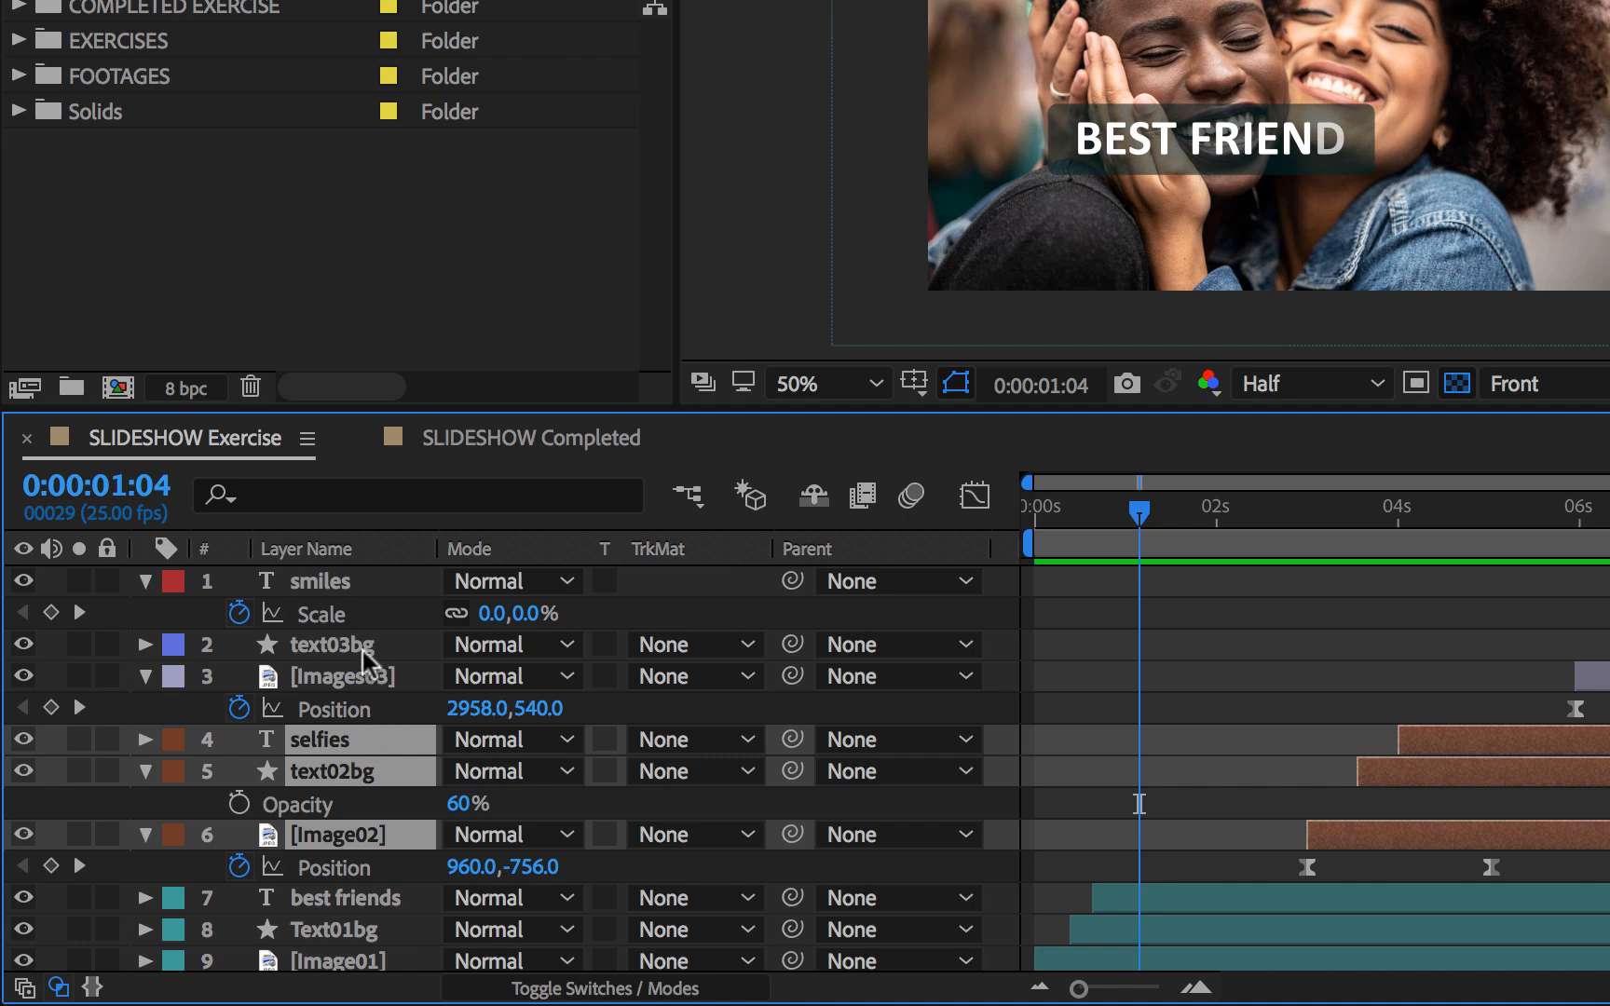
{"action": "left_click", "coordinate": [352, 614]}
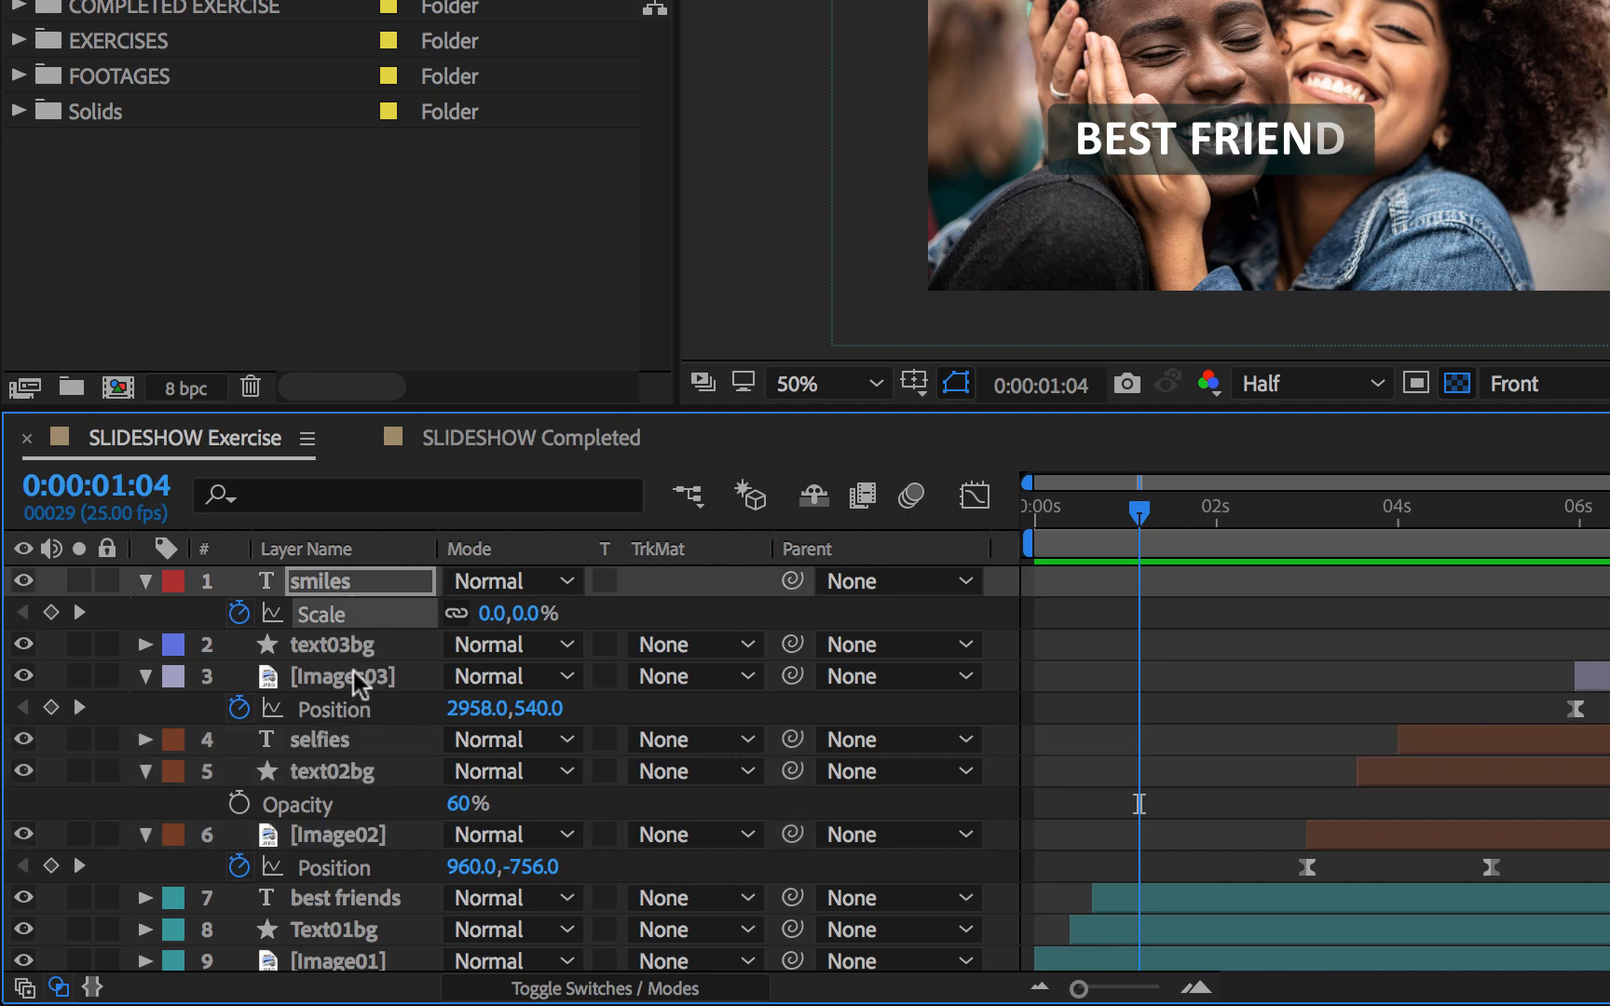
{"action": "left_click", "coordinate": [354, 672], "text": "shift"}
{"action": "left_click", "coordinate": [172, 580]}
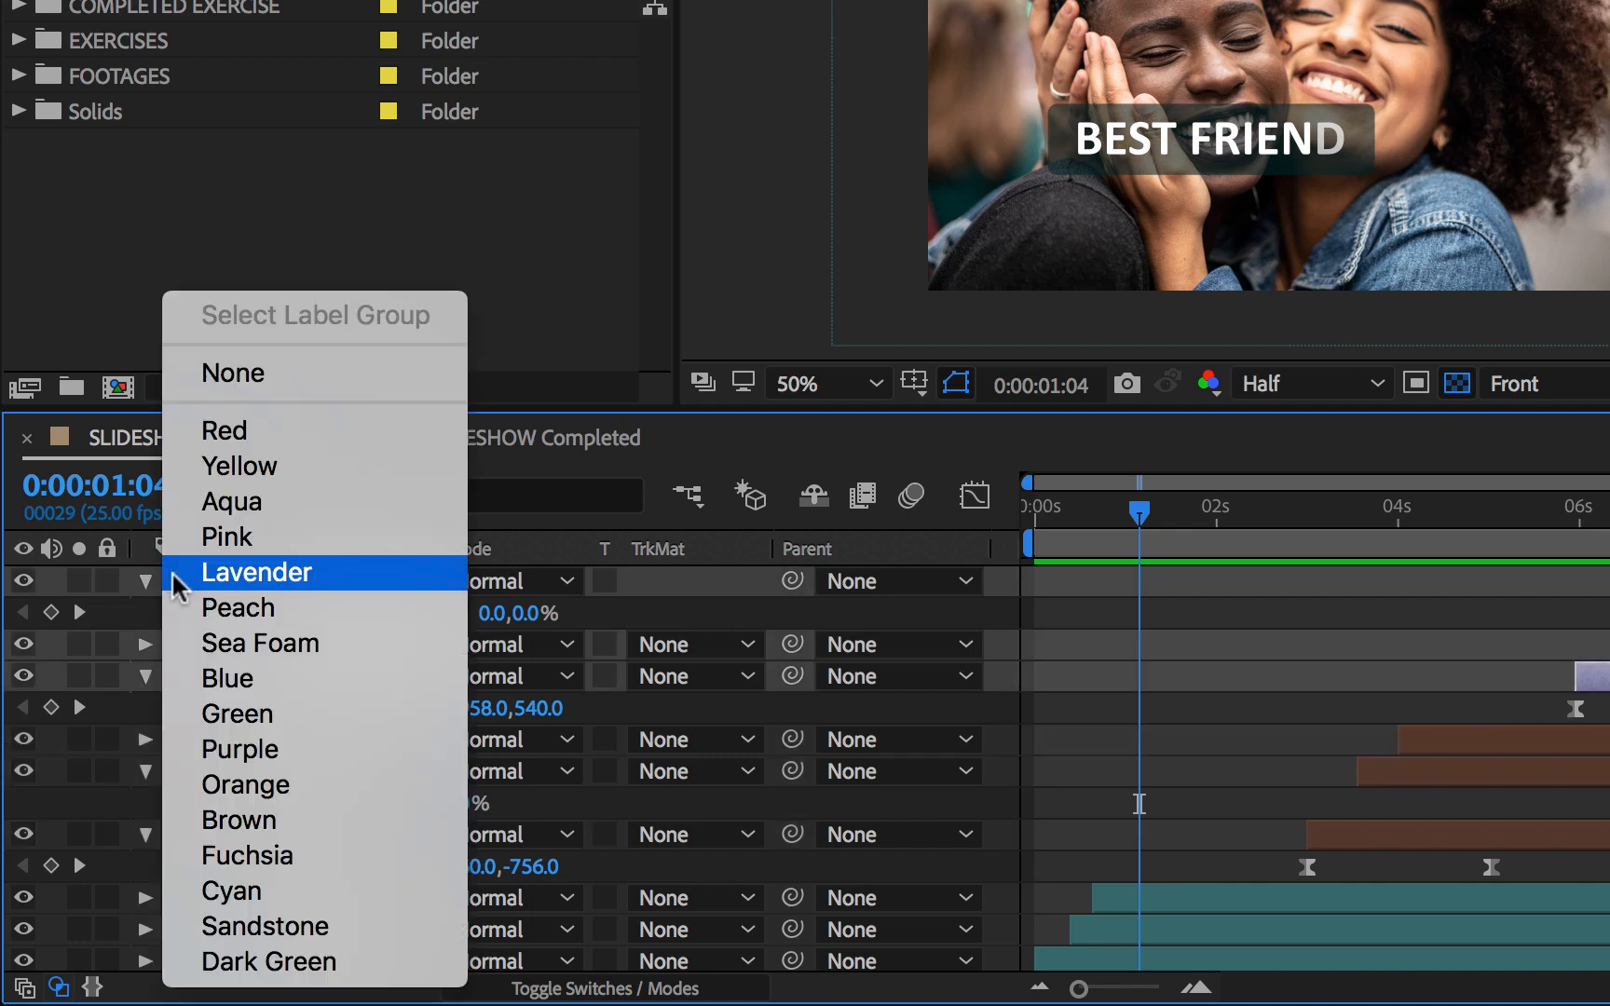
{"action": "left_click", "coordinate": [226, 536]}
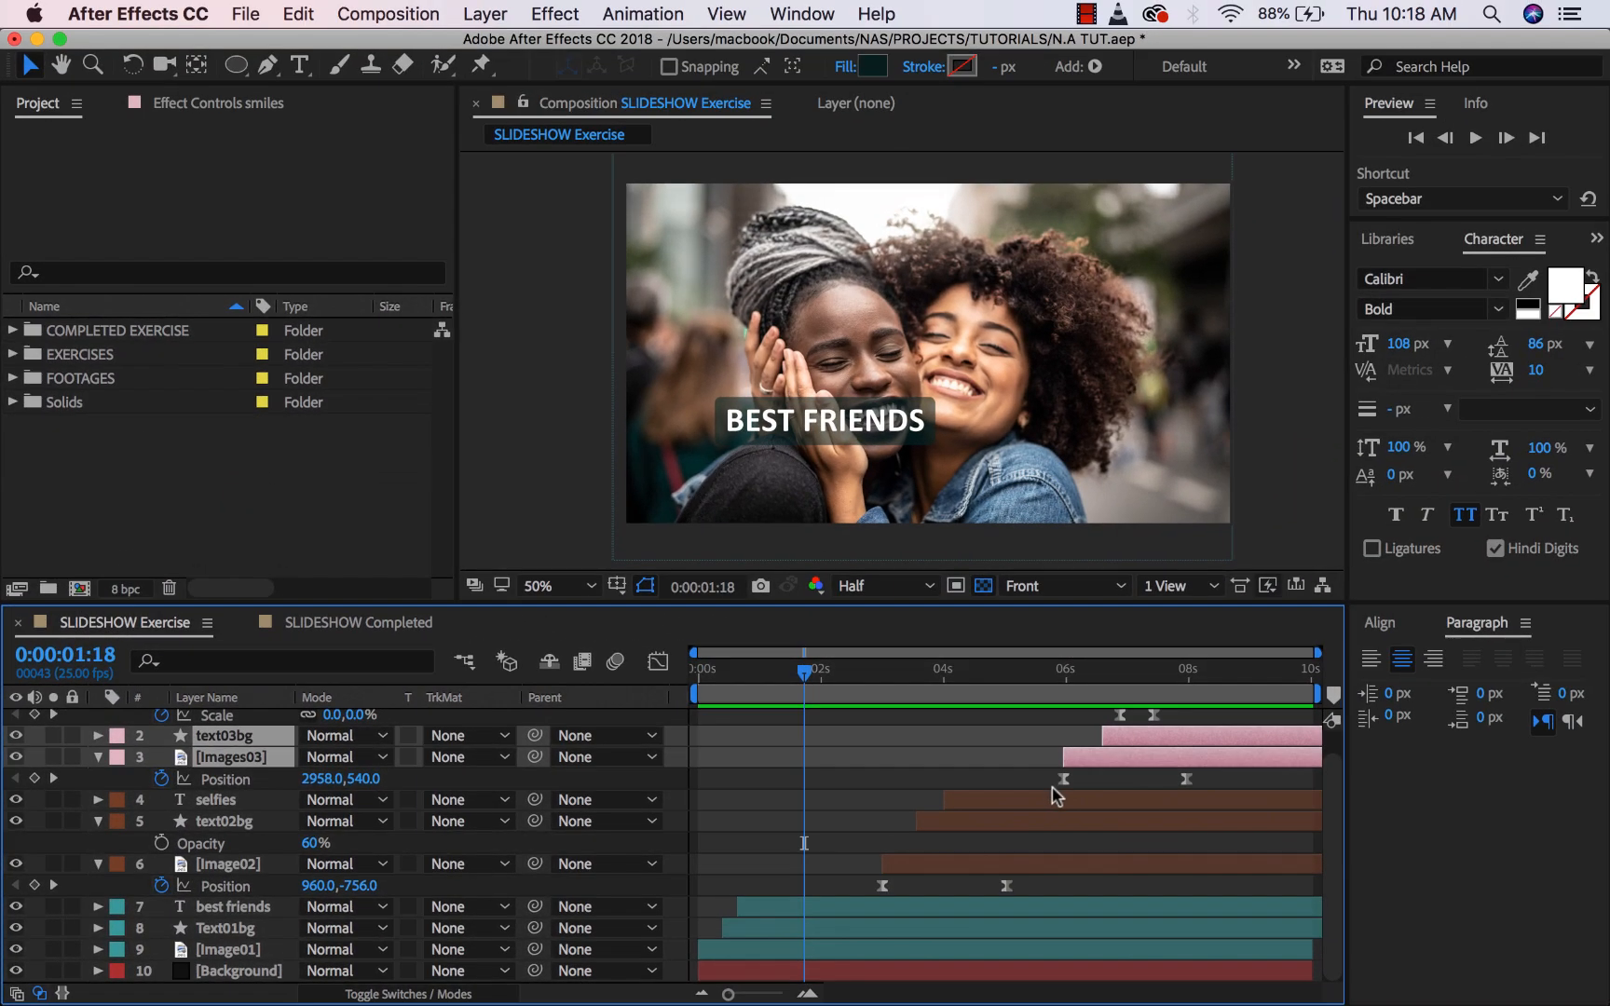
Select all layers in the SLIDESHOW Exercise timeline and collapse their expanded properties.
{"action": "key", "text": "super+a"}
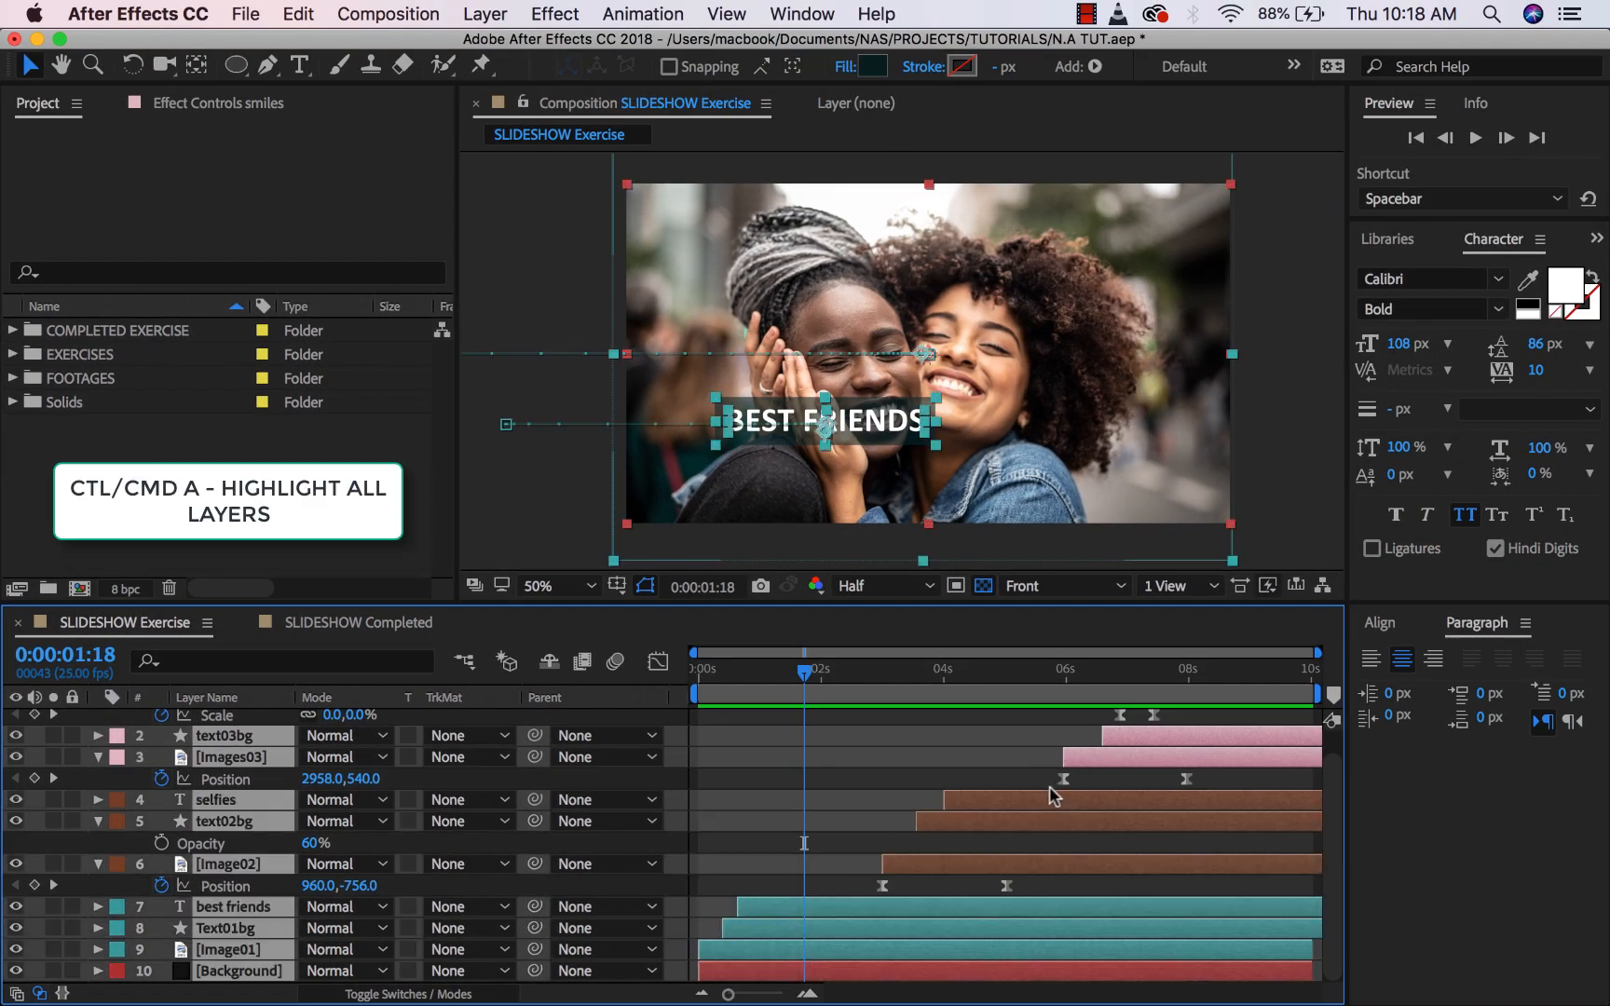
{"action": "scroll", "coordinate": [1045, 790], "scroll_direction": "up", "scroll_amount": 1}
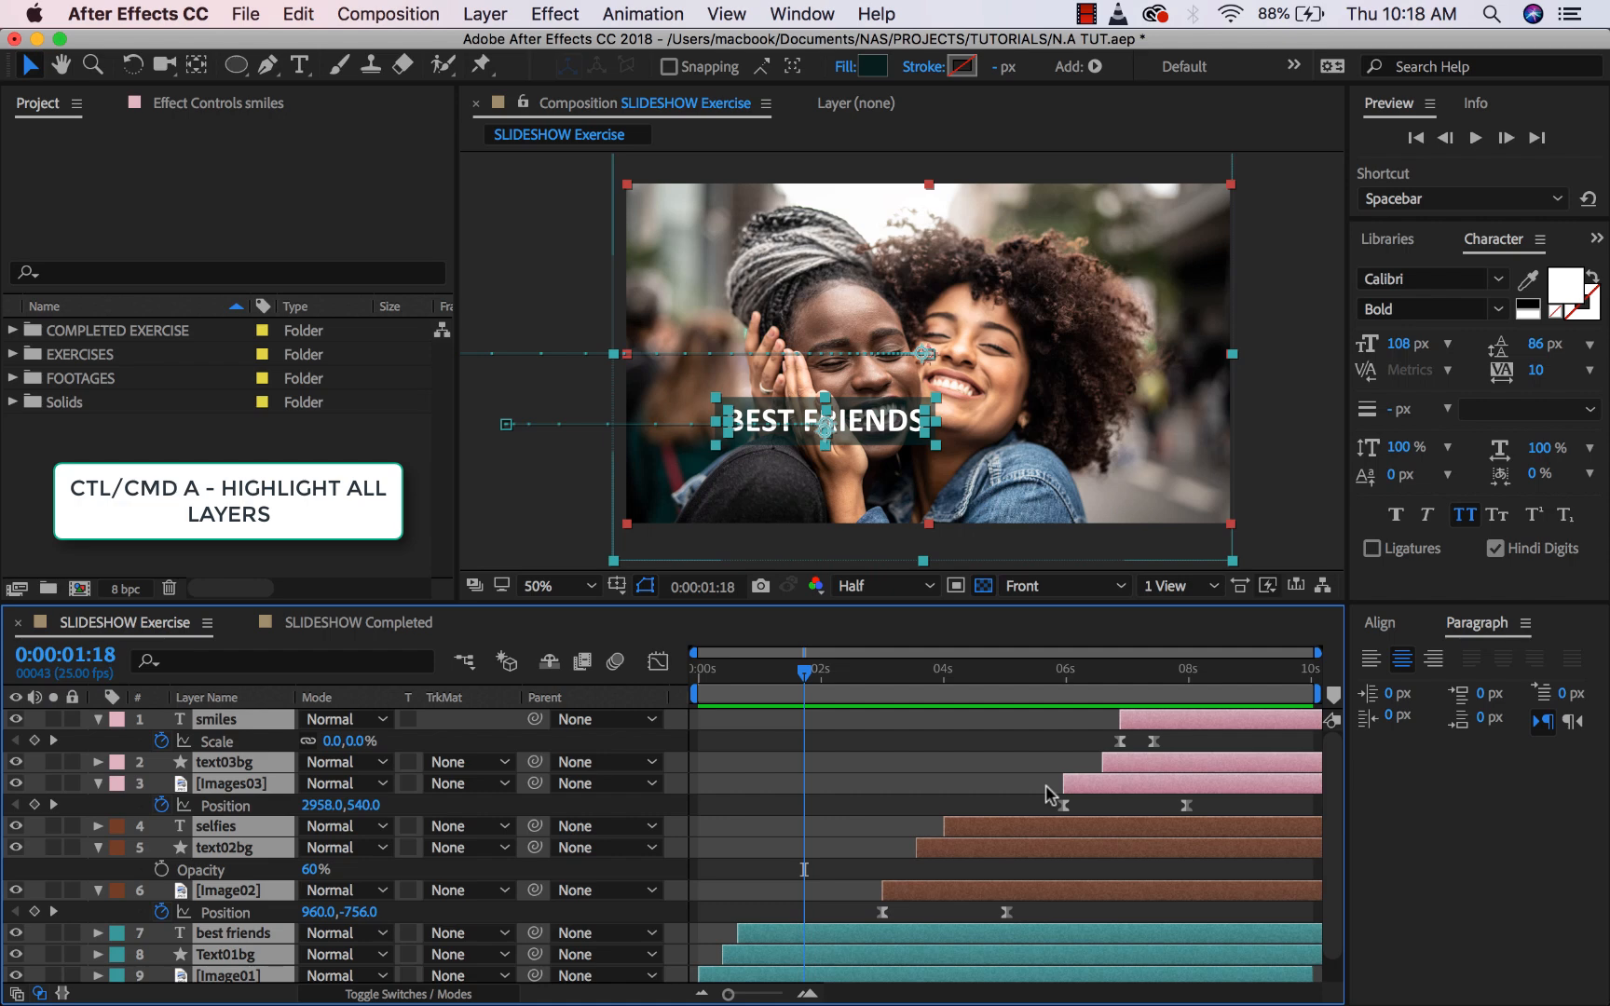
{"action": "key", "text": "u"}
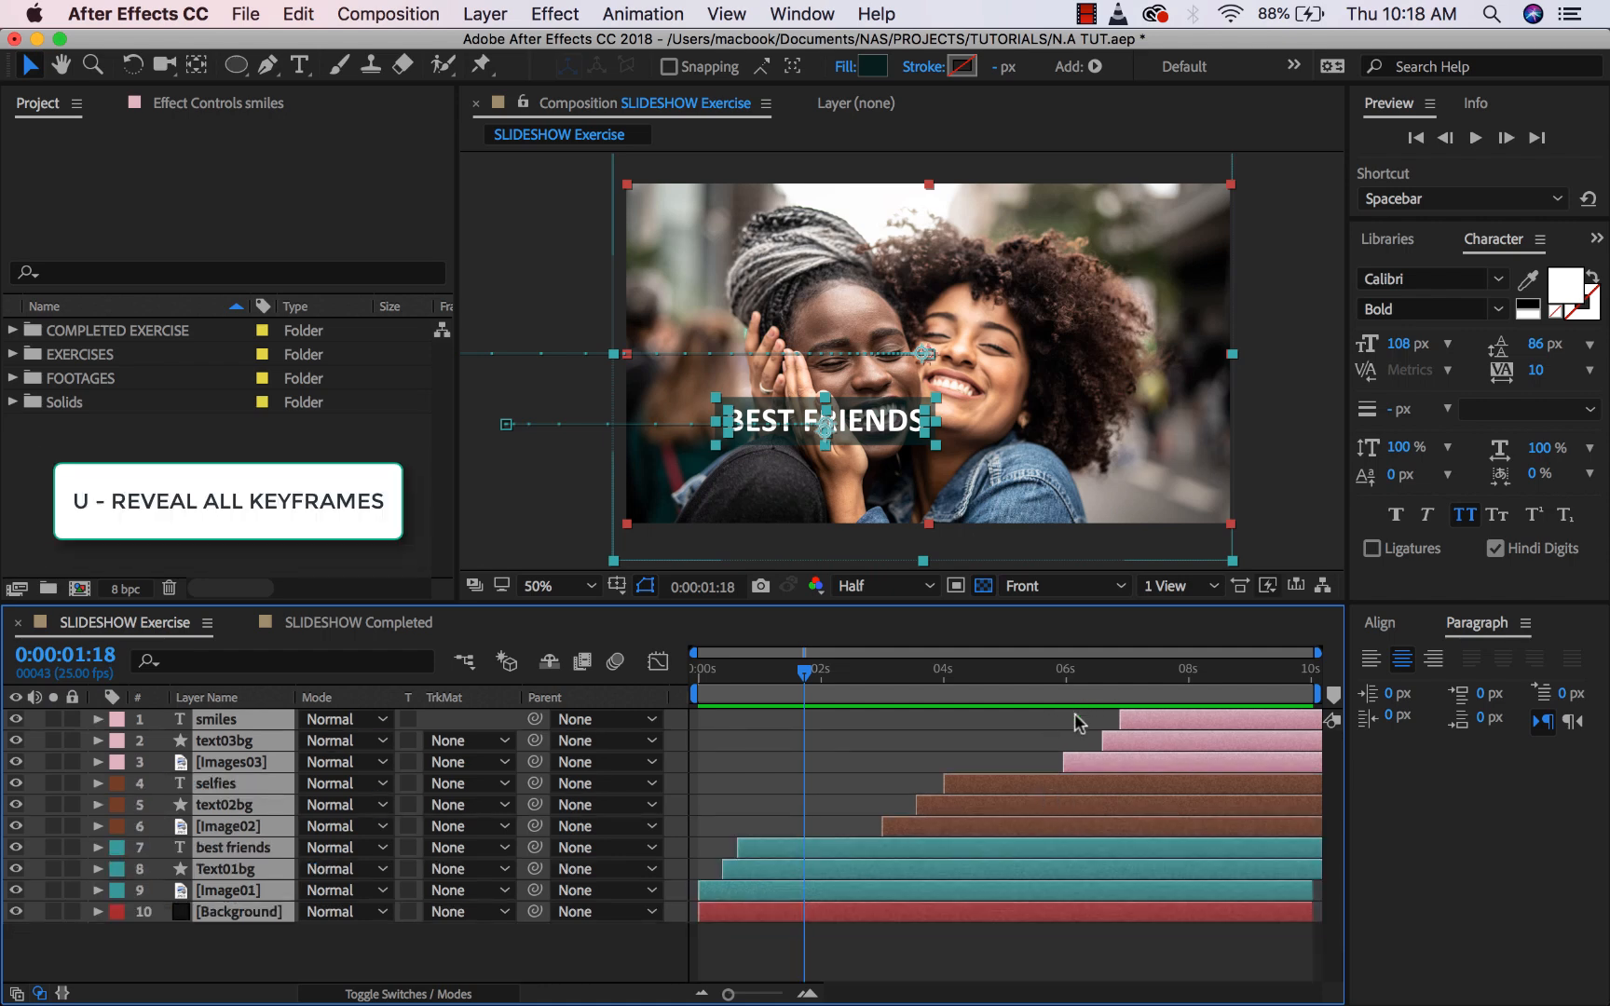
Play the composition from 0:00:00:02 to review the slideshow, then stop with the current time at 0:00:02:11.
{"action": "left_click_drag", "start_coordinate": [832, 671], "coordinate": [703, 672]}
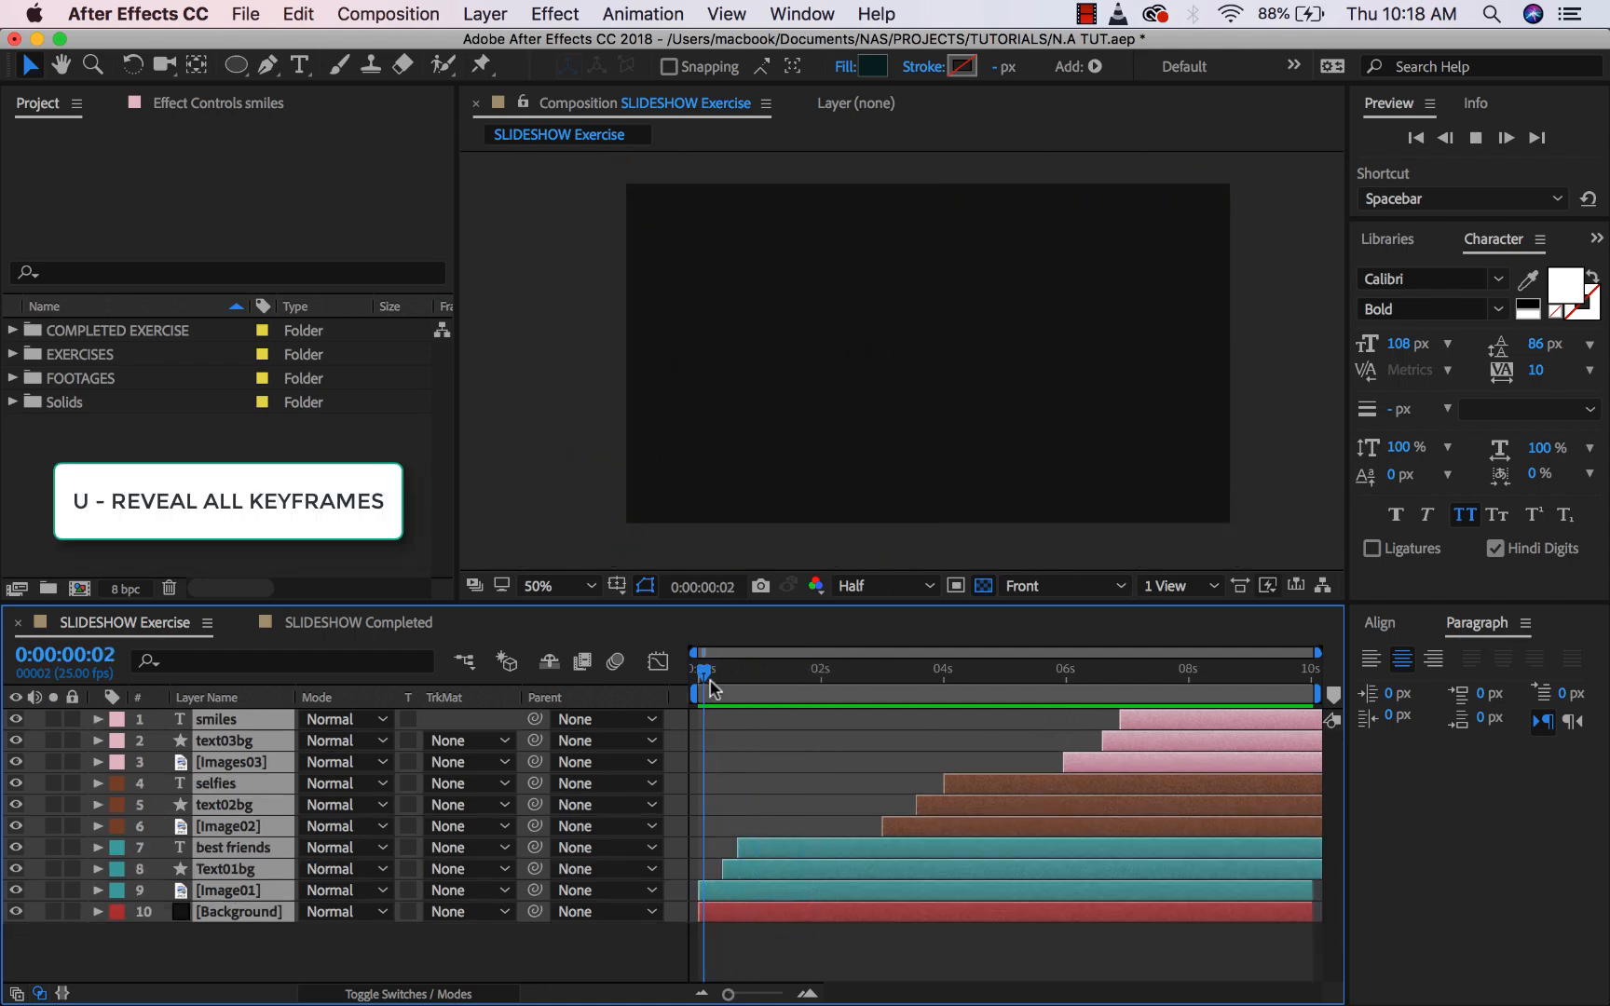
{"action": "key", "text": "space"}
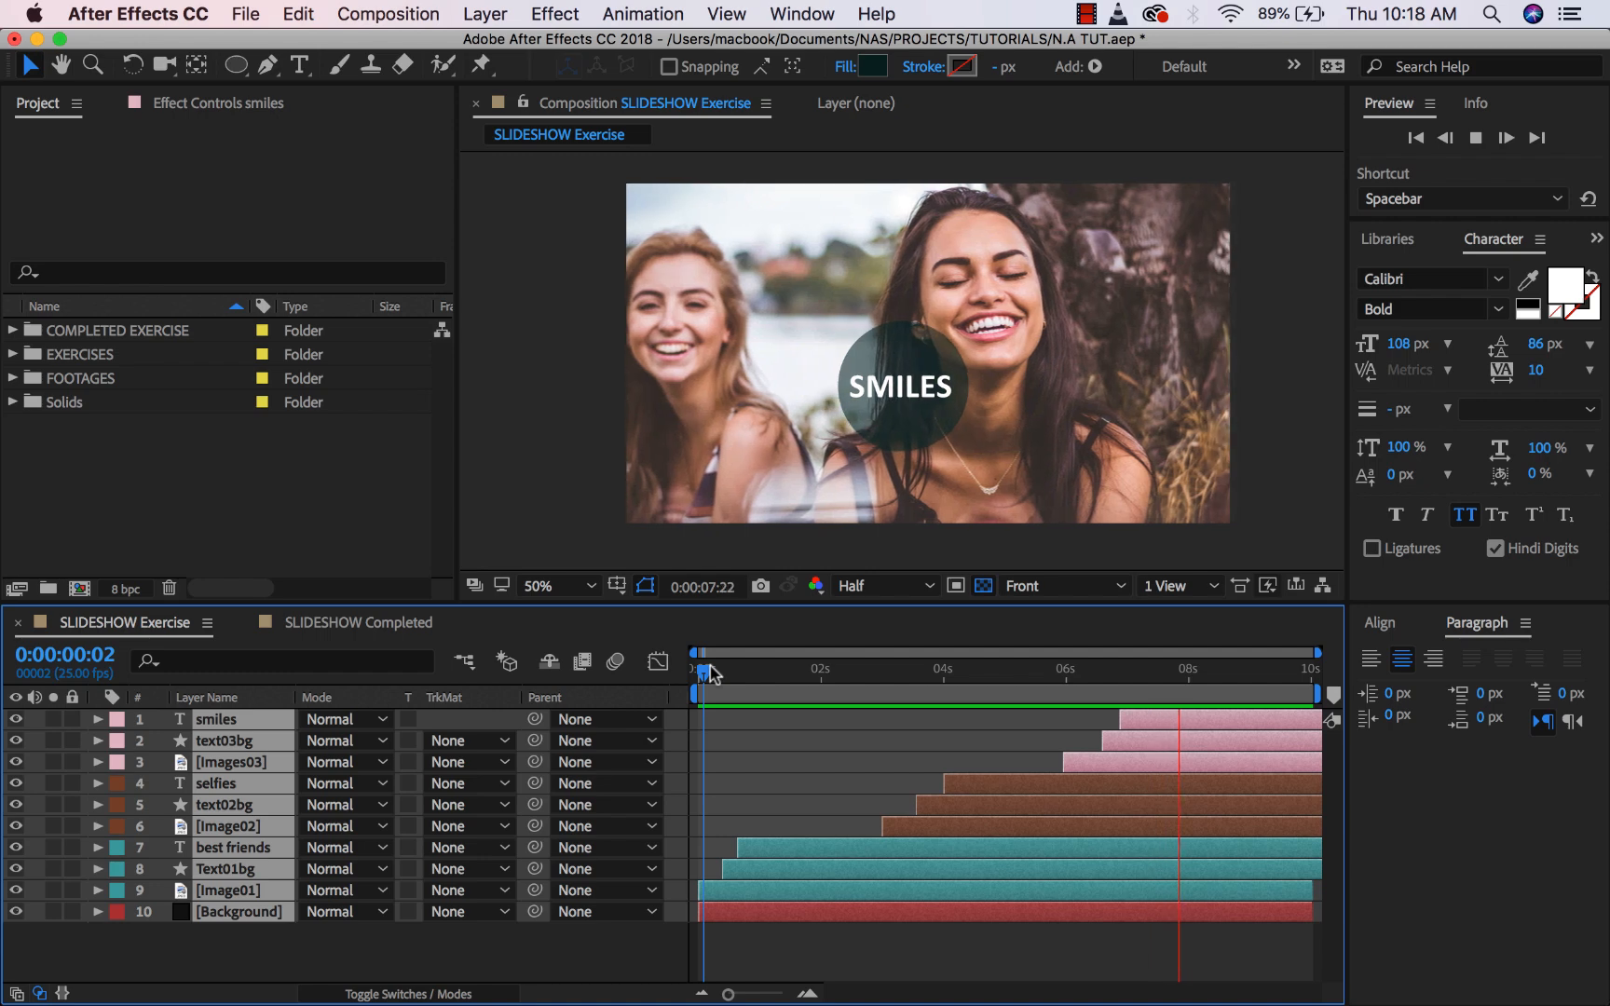
{"action": "left_click", "coordinate": [785, 679]}
{"action": "left_click", "coordinate": [847, 673]}
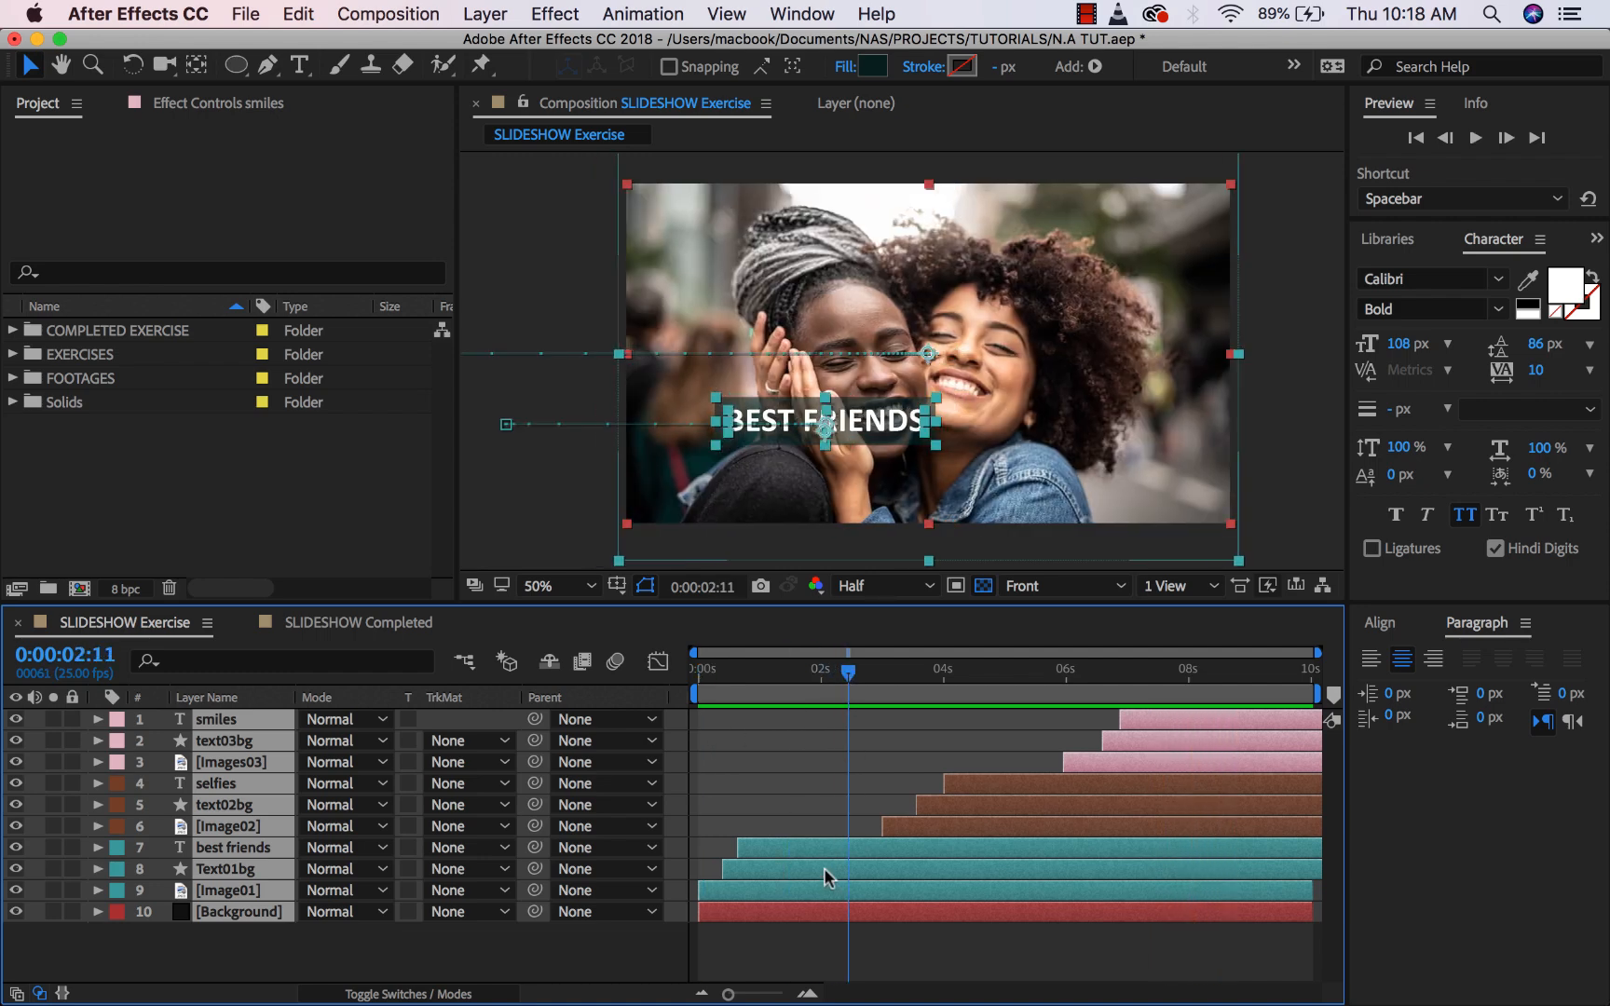
Reselect all layers from smiles down to Background and reveal their keyframed properties.
{"action": "left_click", "coordinate": [252, 930]}
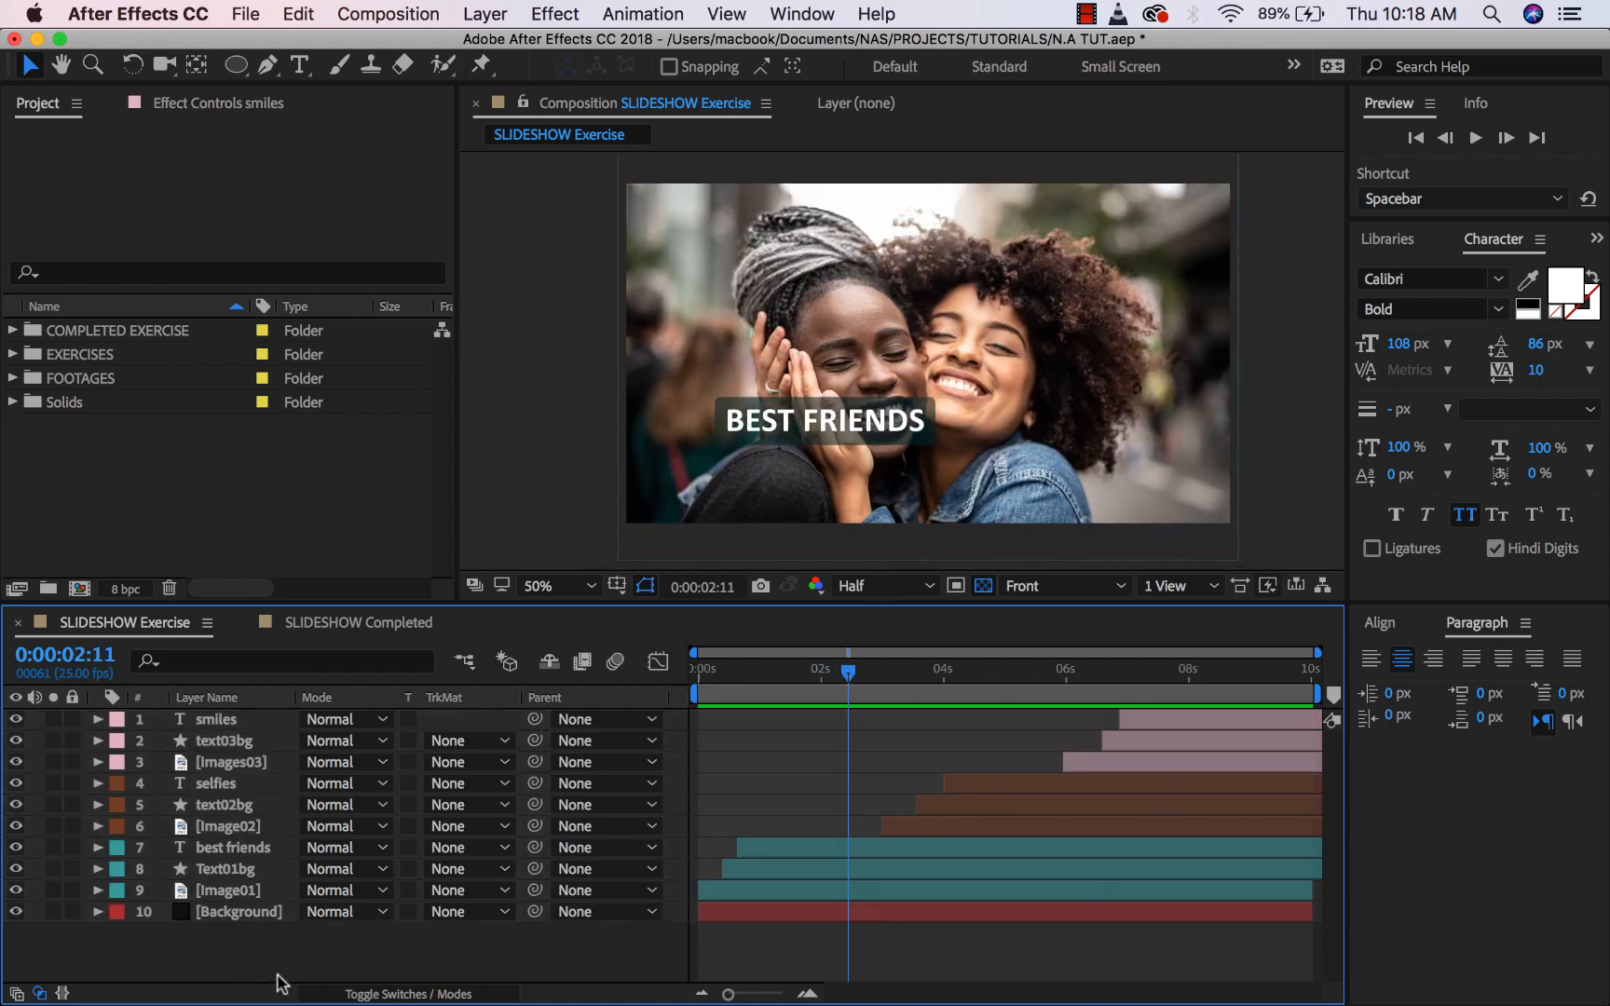
{"action": "left_click_drag", "start_coordinate": [277, 982], "coordinate": [191, 718]}
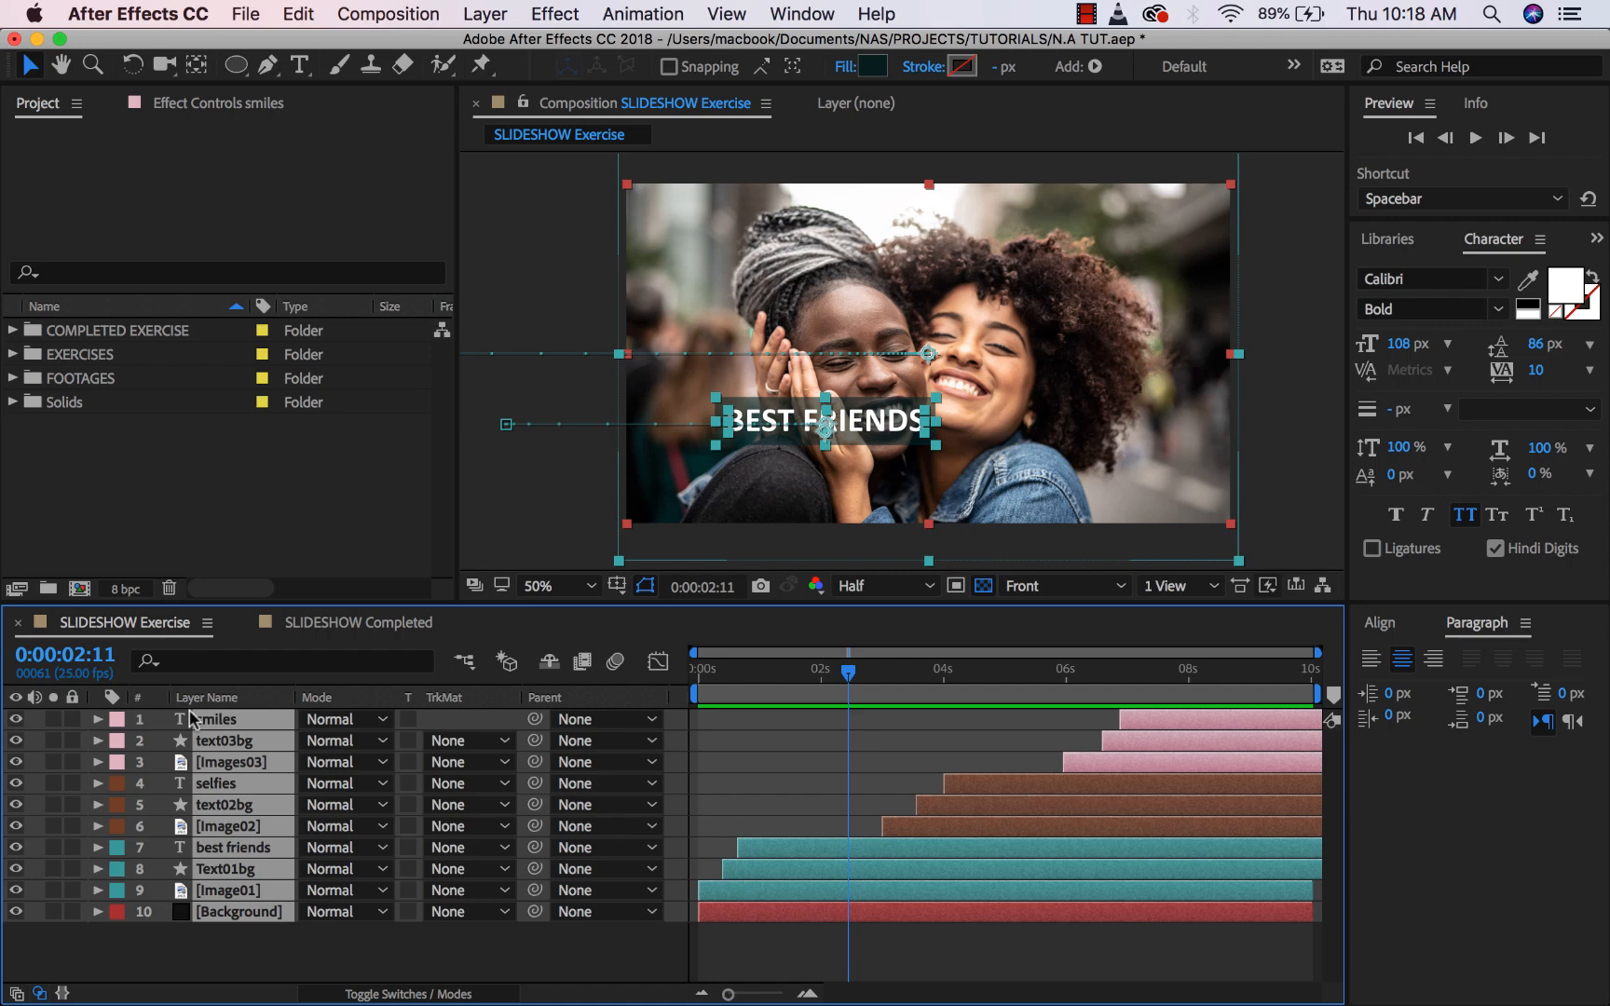
{"action": "key", "text": "u"}
{"action": "scroll", "coordinate": [780, 768], "scroll_direction": "down", "scroll_amount": 4}
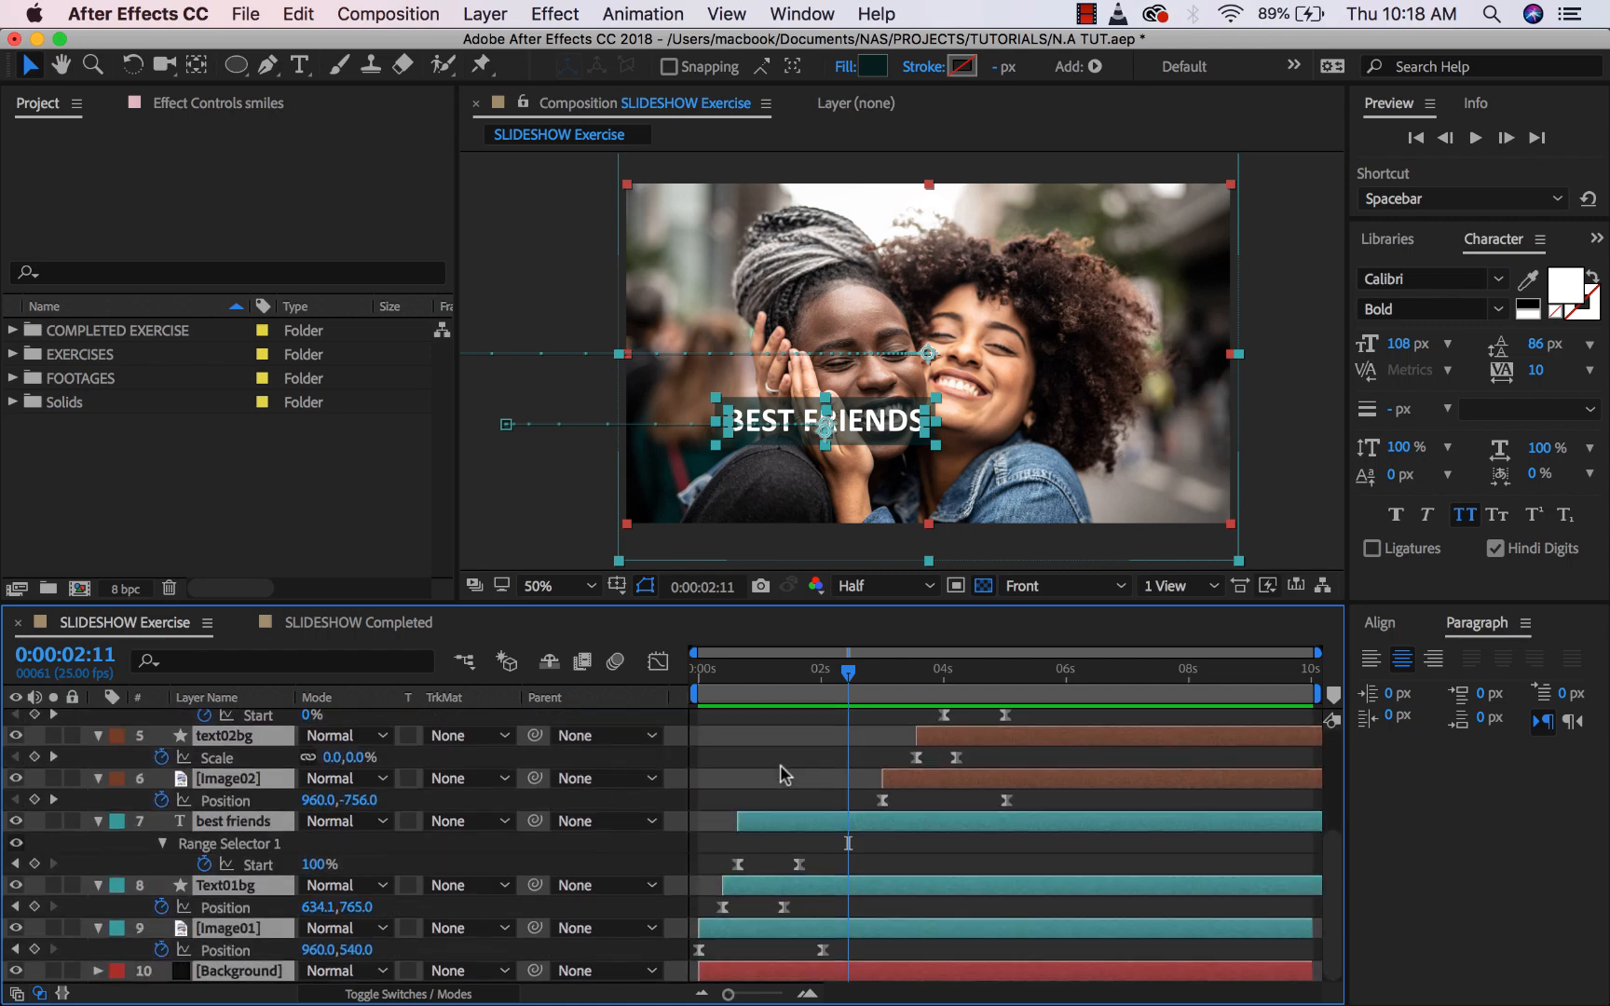
Select the Image02 layer and move the current time to its last Position keyframe at 0:00:05:00.
{"action": "left_click", "coordinate": [914, 862]}
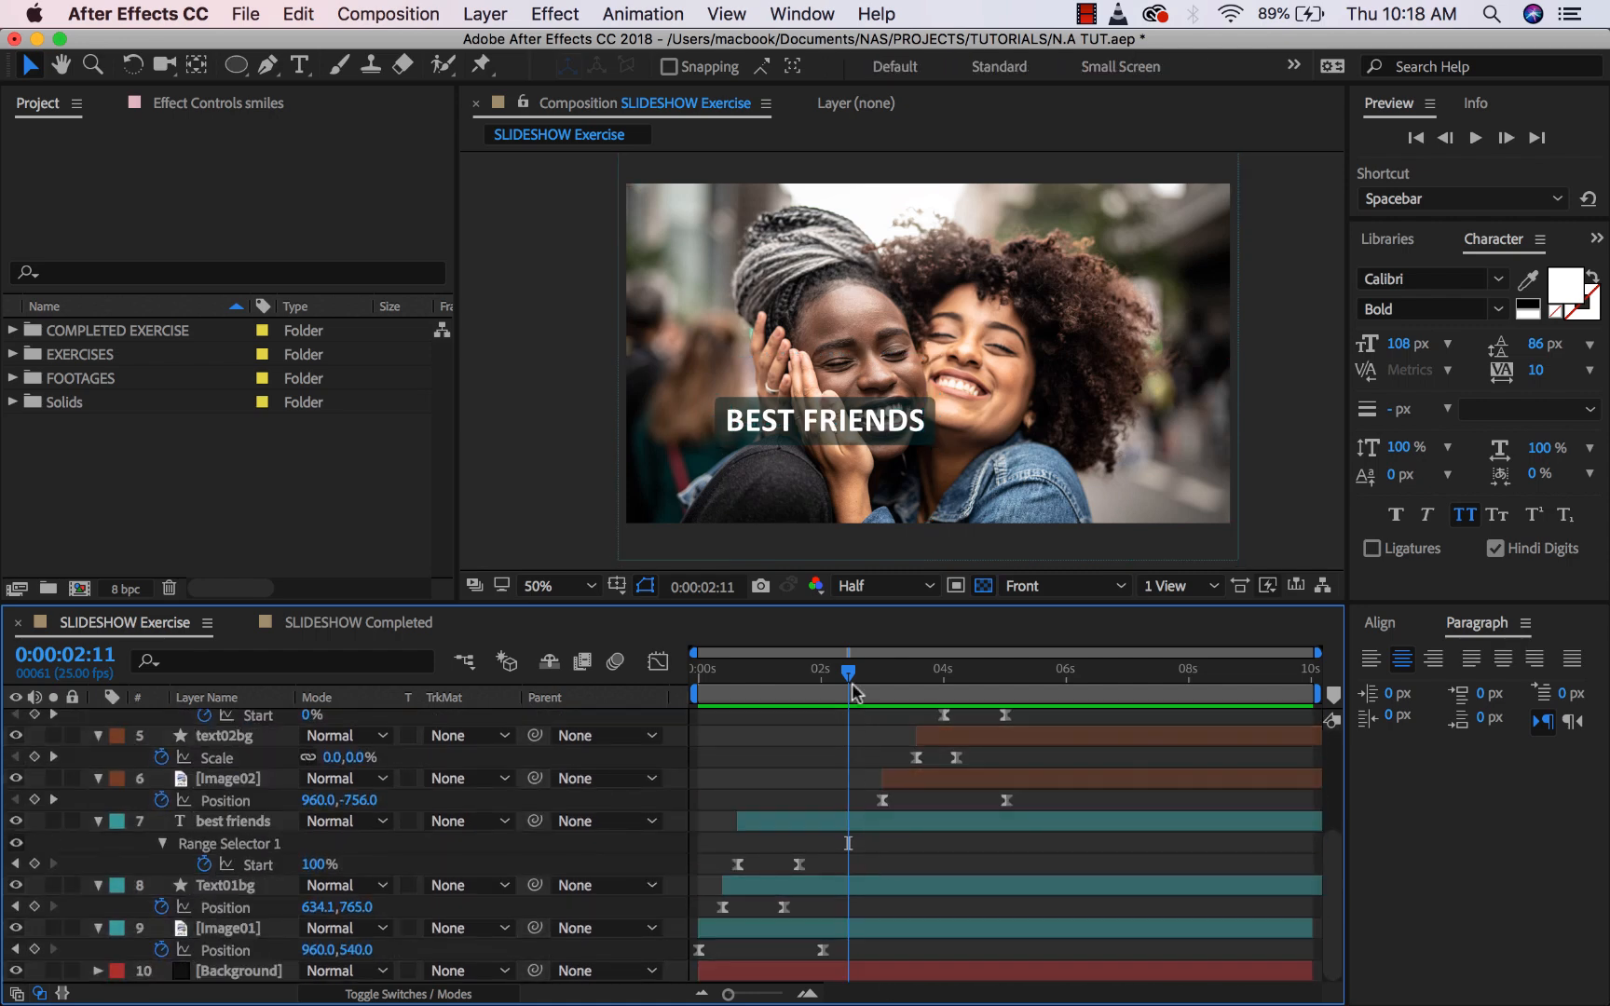
{"action": "mouse_move", "coordinate": [848, 671]}
{"action": "left_mouse_down"}
{"action": "mouse_move", "coordinate": [729, 672]}
{"action": "mouse_move", "coordinate": [834, 674]}
{"action": "mouse_move", "coordinate": [858, 691]}
{"action": "left_mouse_up"}
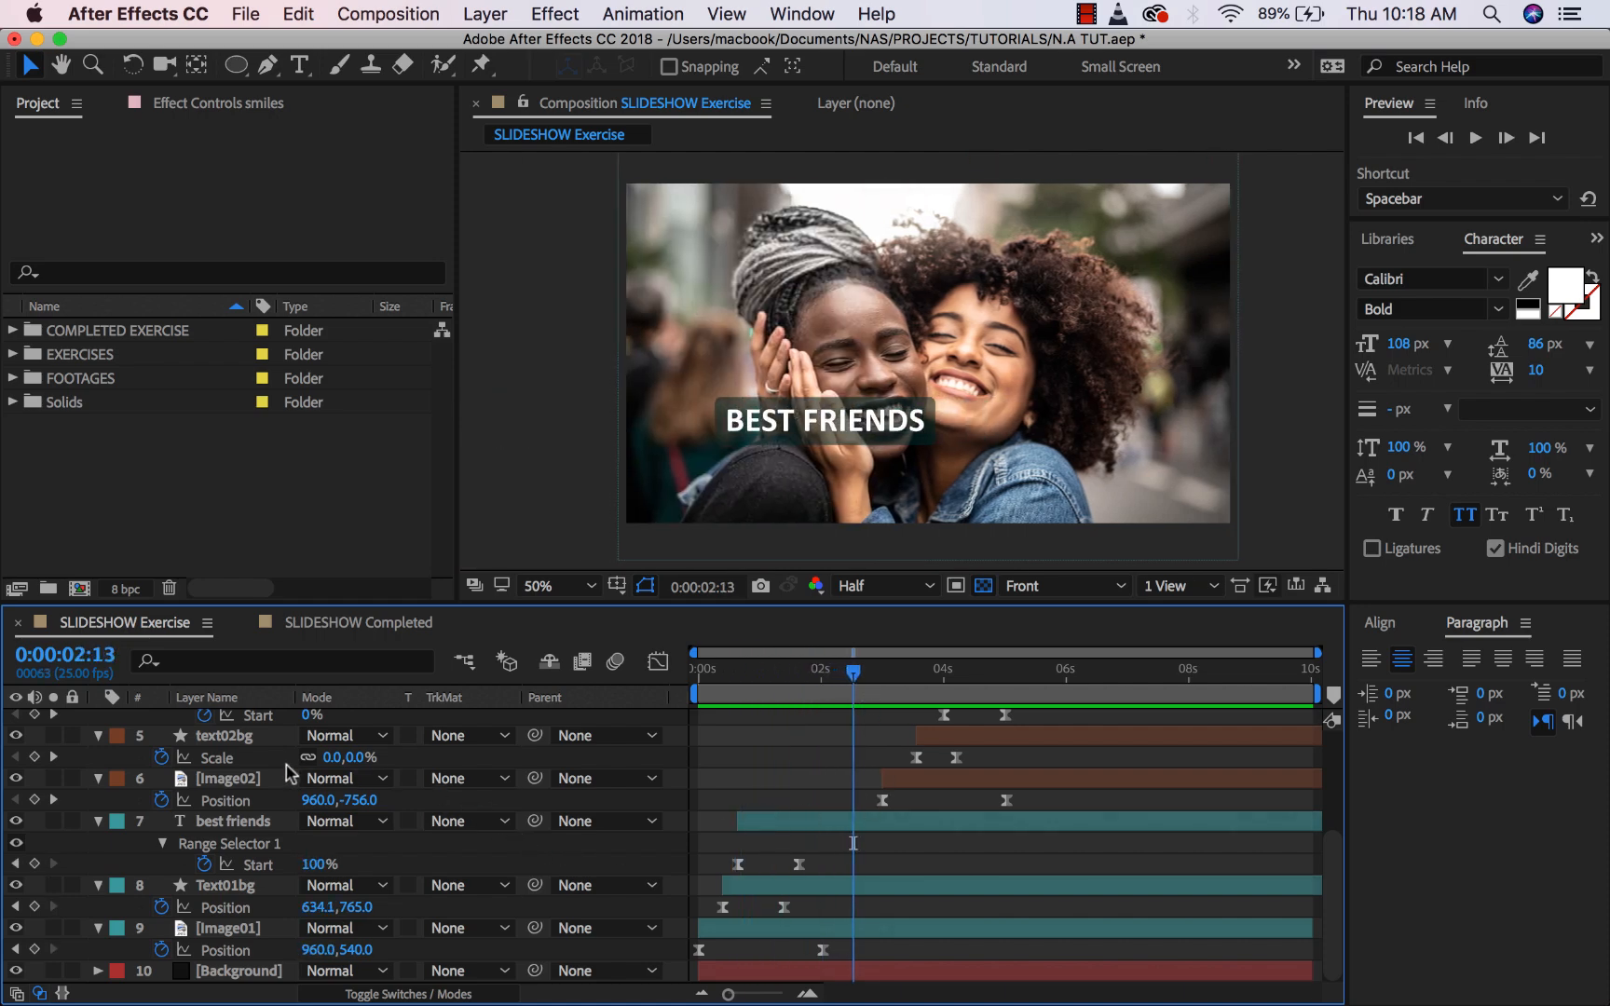
{"action": "left_click", "coordinate": [257, 782]}
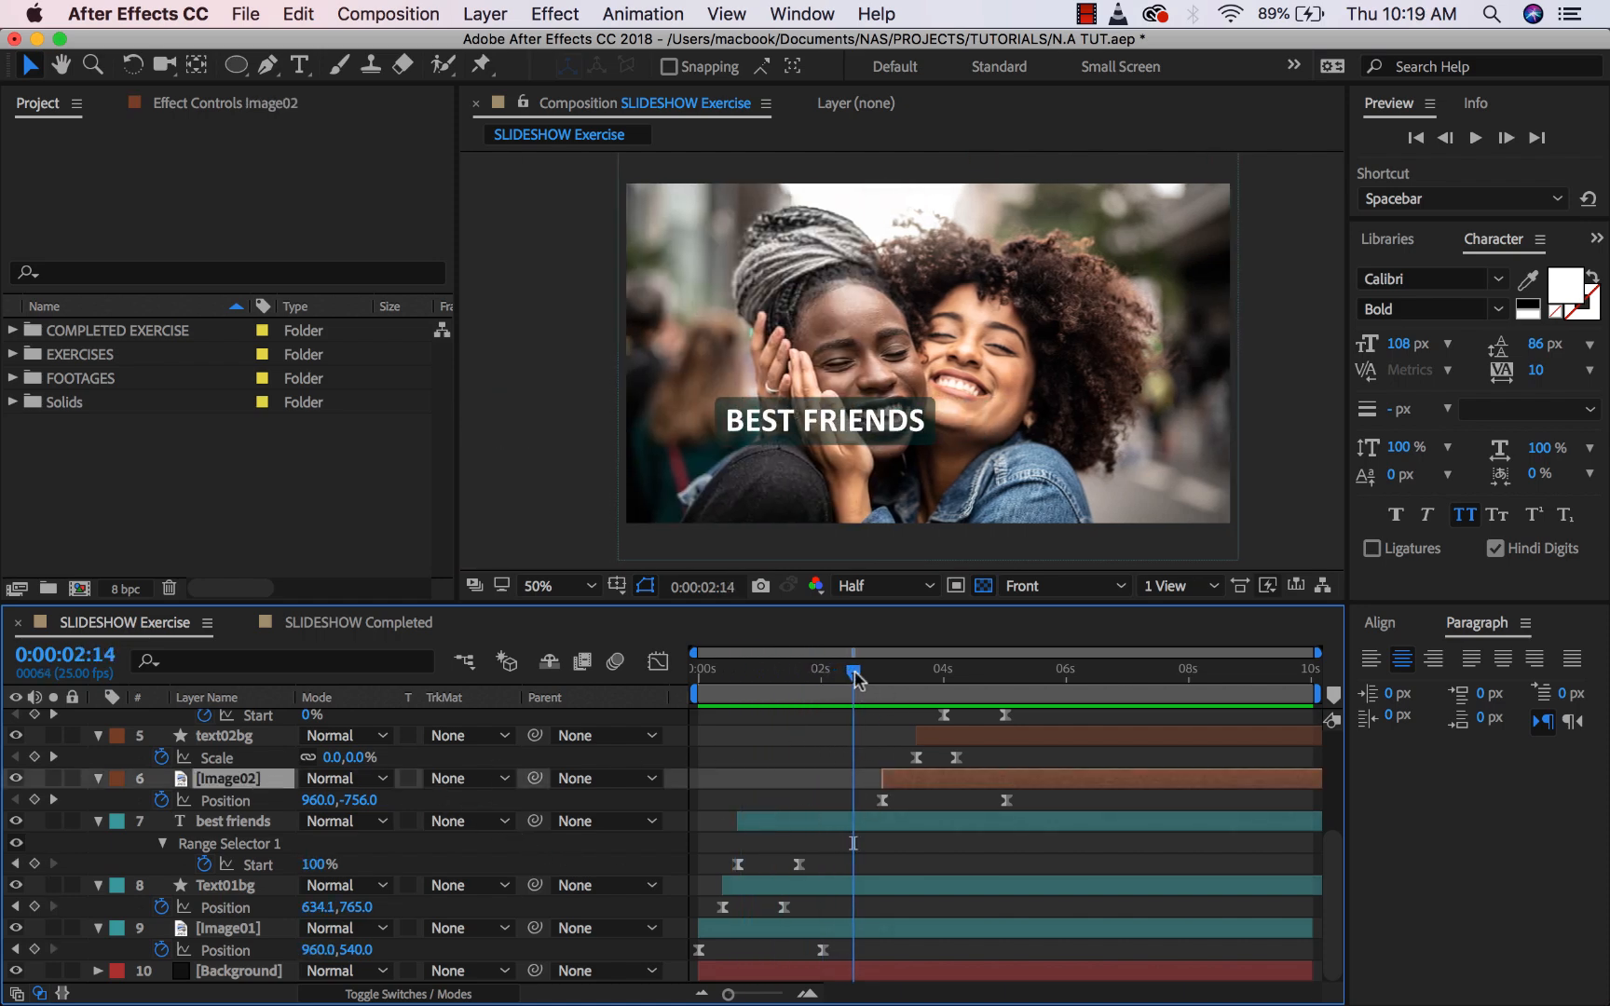
{"action": "left_click_drag", "start_coordinate": [855, 678], "coordinate": [1004, 698]}
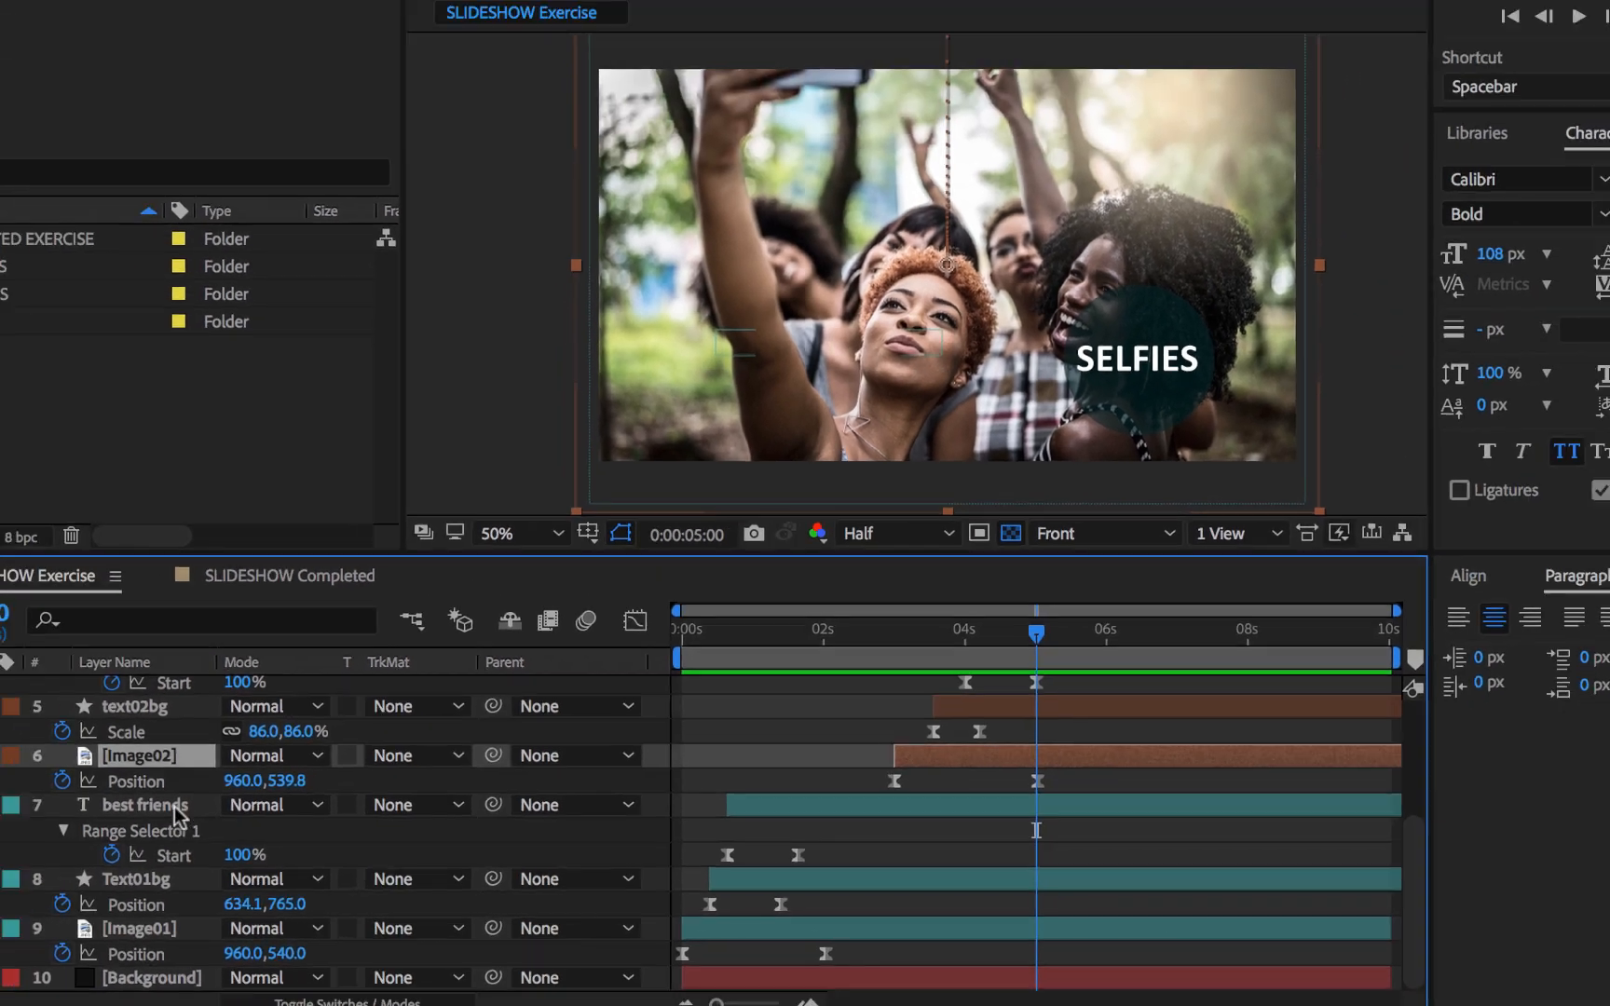
Collapse the best friends, Text01bg and Image01 layers and trim their ends to 0:00:05:00.
{"action": "left_click", "coordinate": [5, 772]}
{"action": "key", "text": "super+shift+a"}
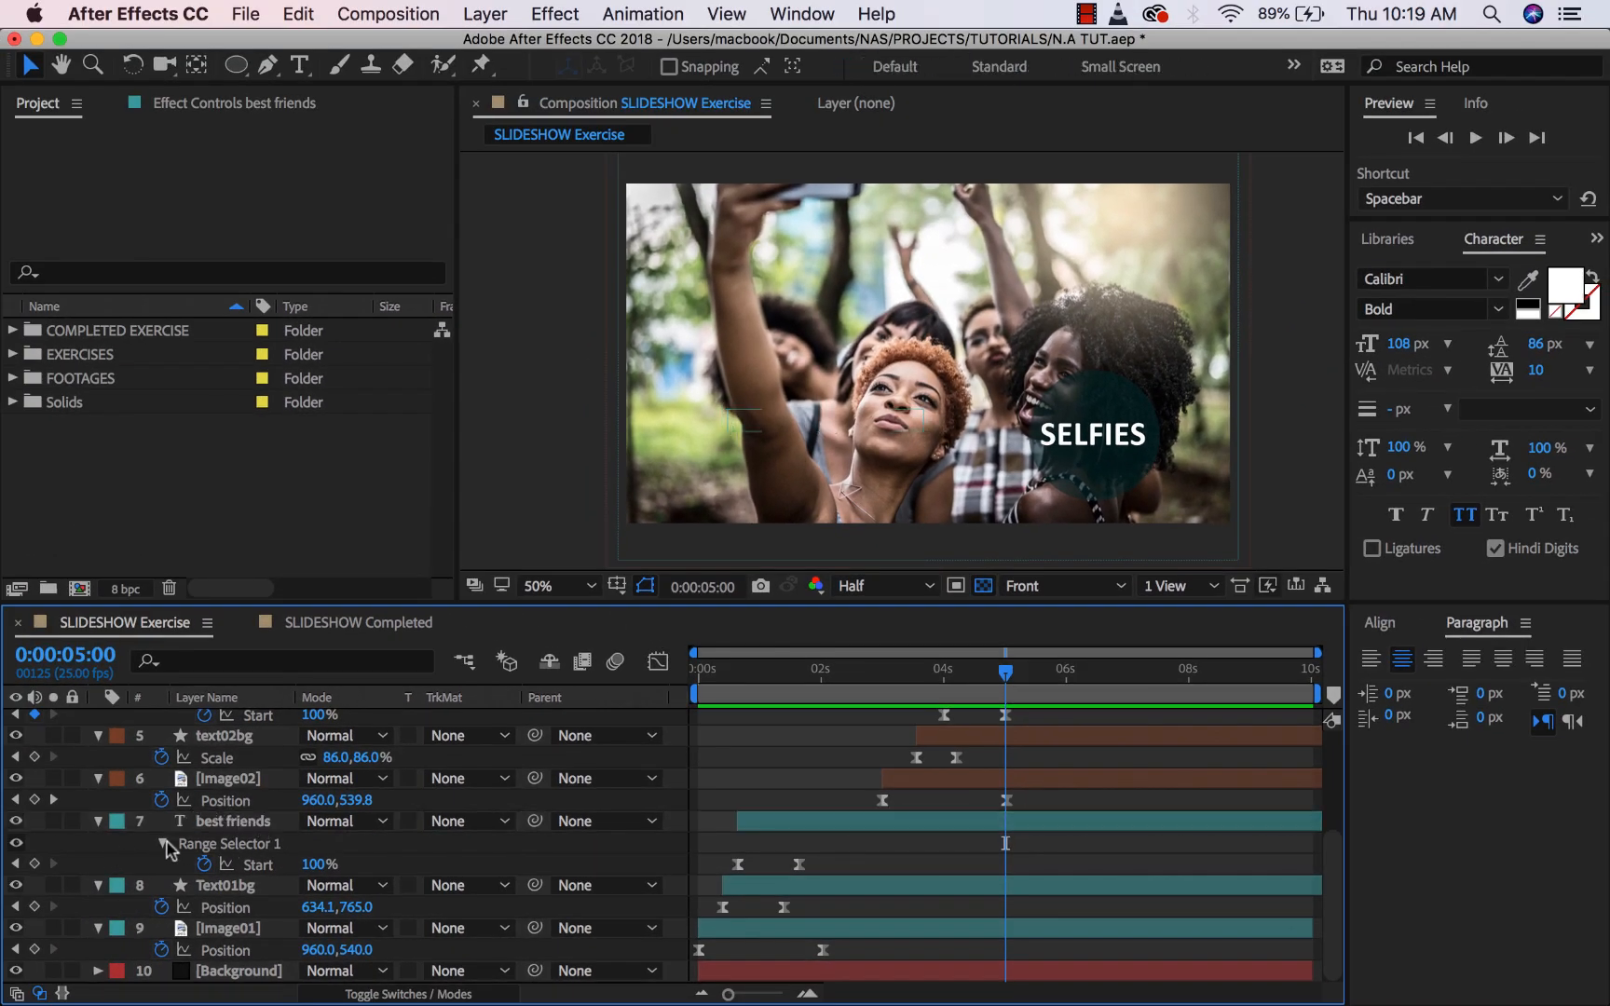
{"action": "left_click", "coordinate": [233, 824]}
{"action": "left_click", "coordinate": [233, 930], "text": "shift"}
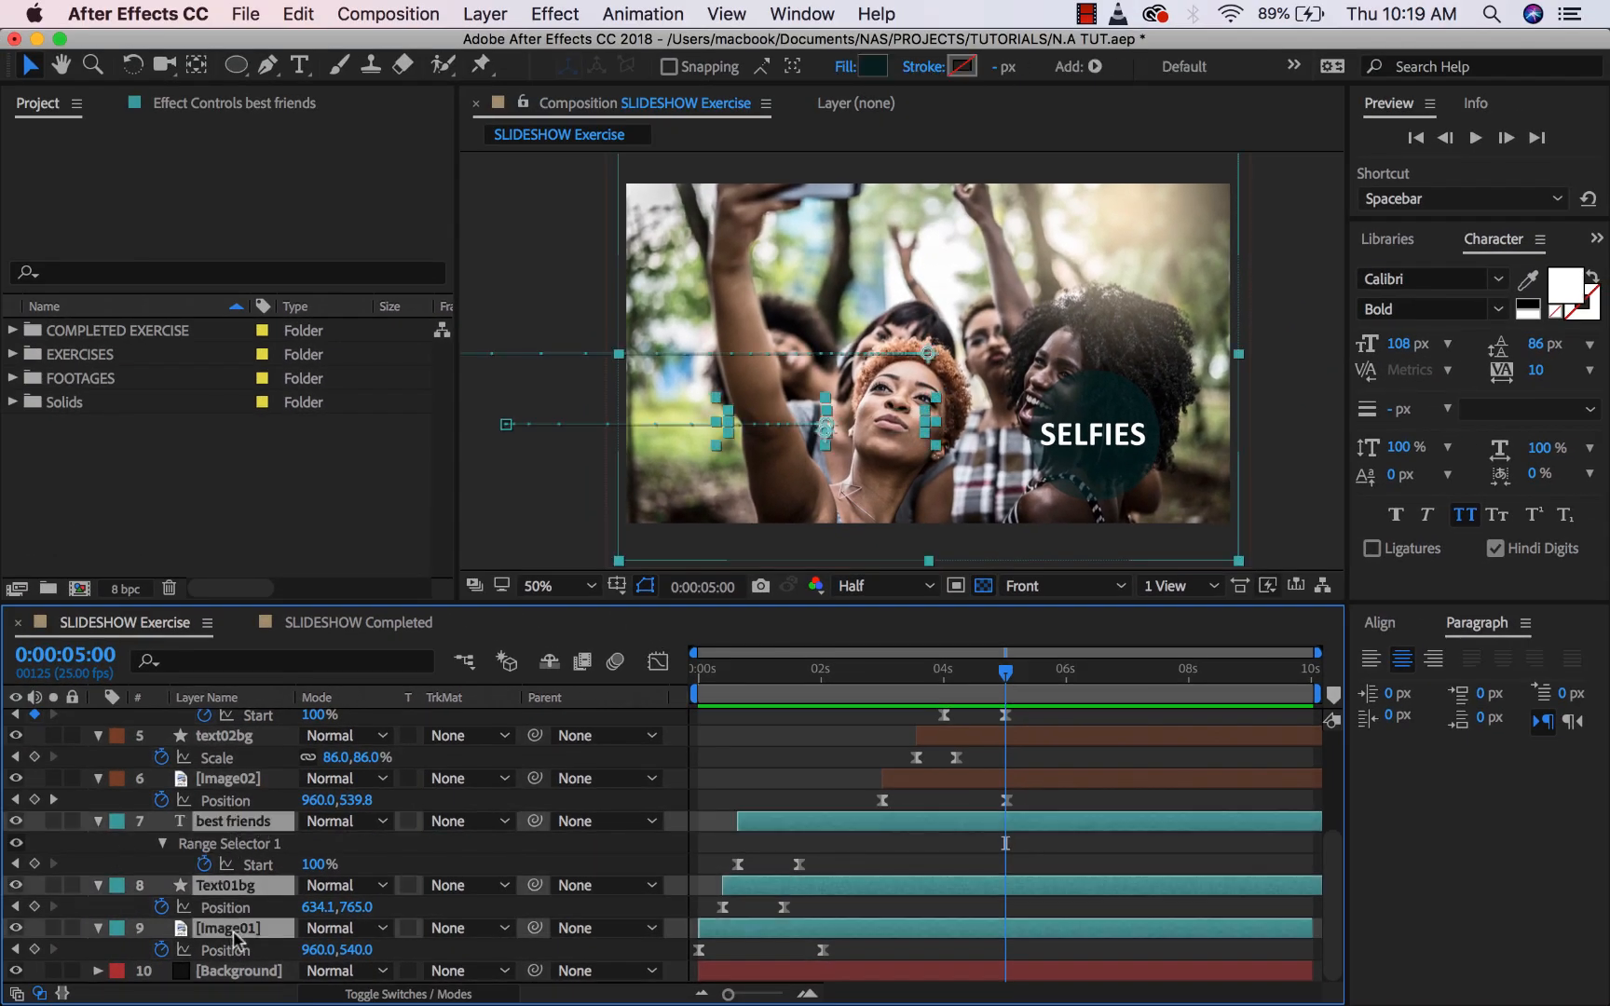
{"action": "key", "text": "u"}
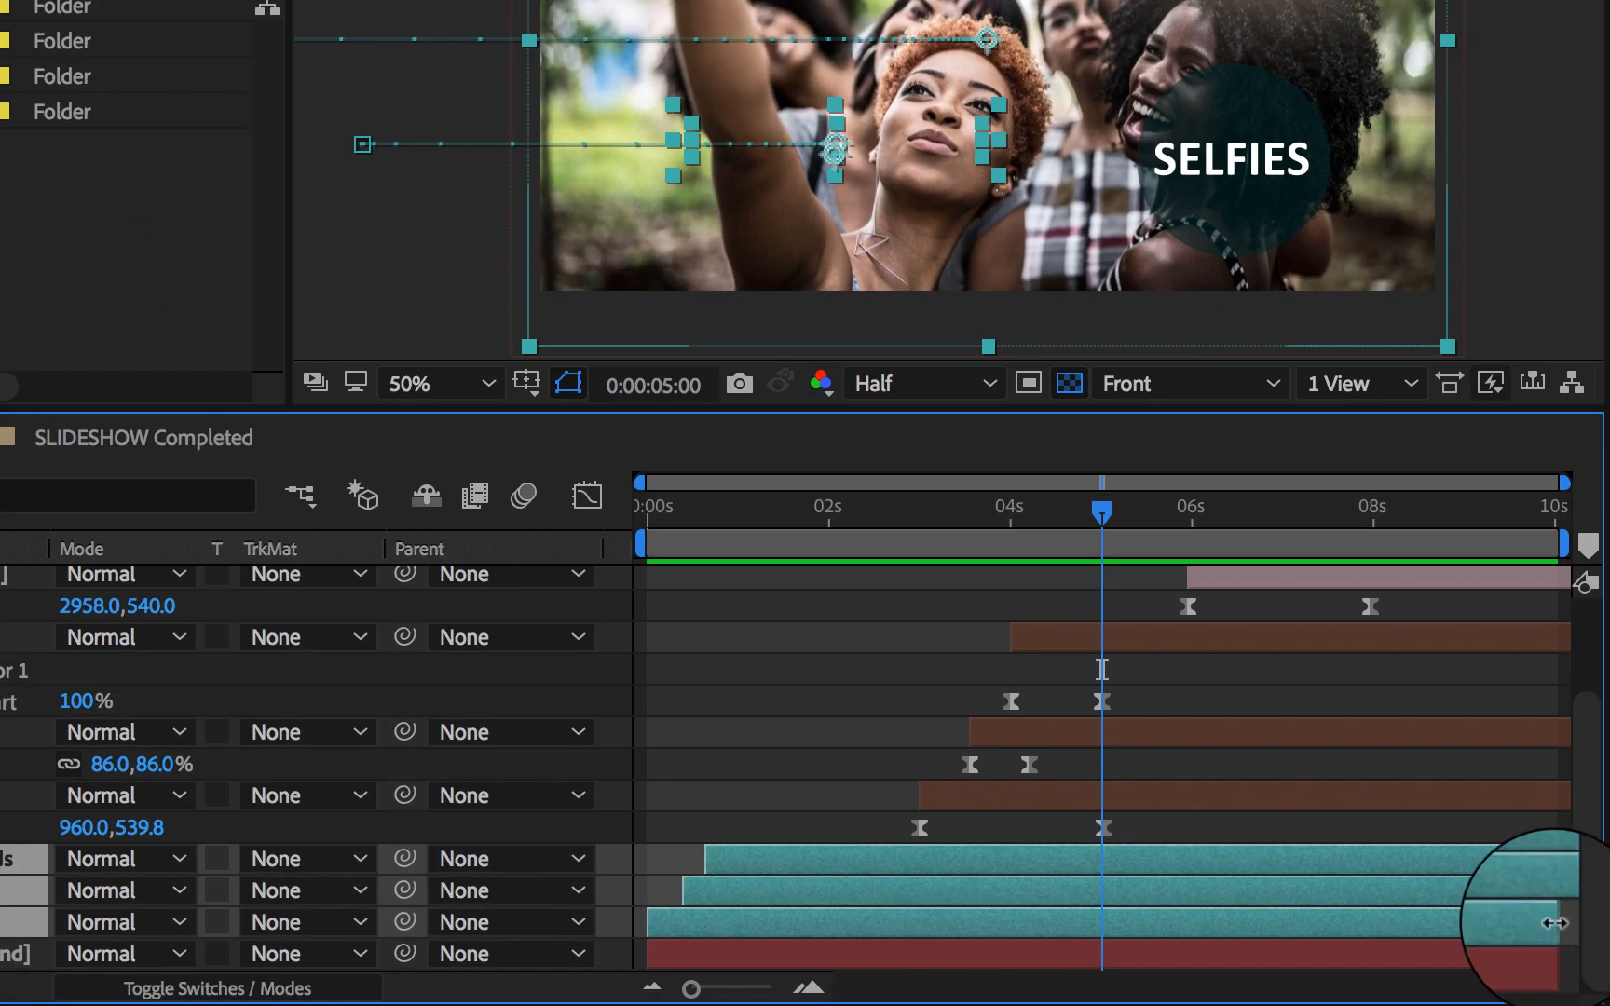
{"action": "mouse_move", "coordinate": [1551, 923]}
{"action": "left_mouse_down"}
{"action": "mouse_move", "coordinate": [1103, 902]}
{"action": "mouse_move", "coordinate": [1569, 940]}
{"action": "left_mouse_up"}
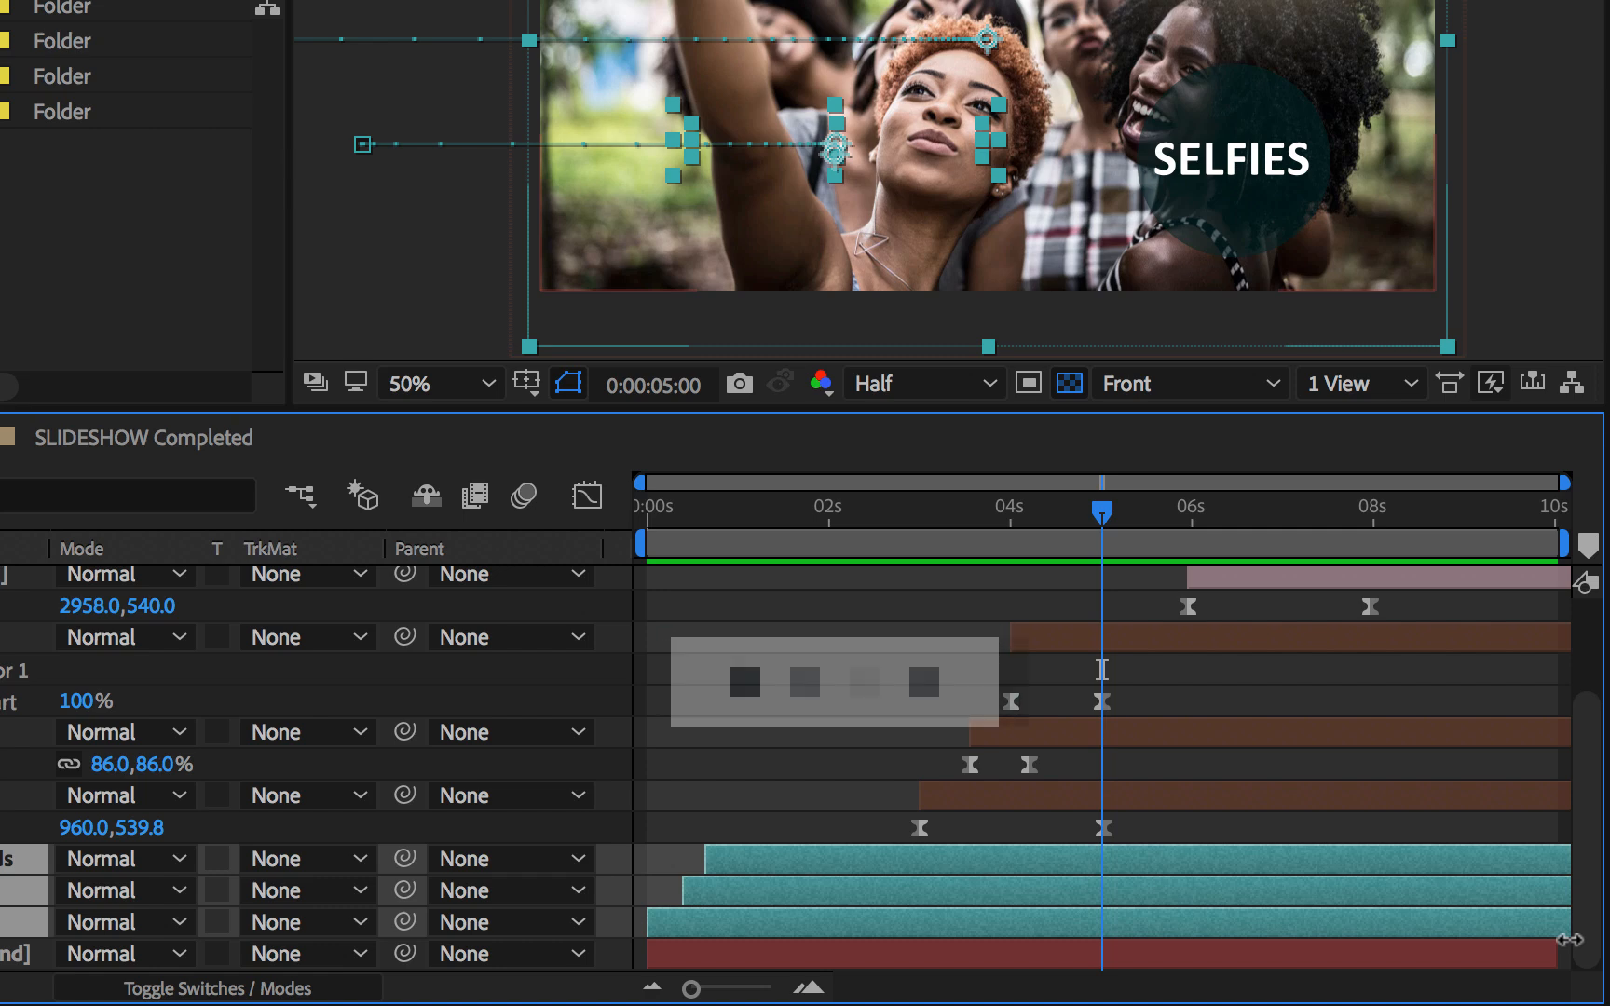
{"action": "key", "text": "alt+bracketright"}
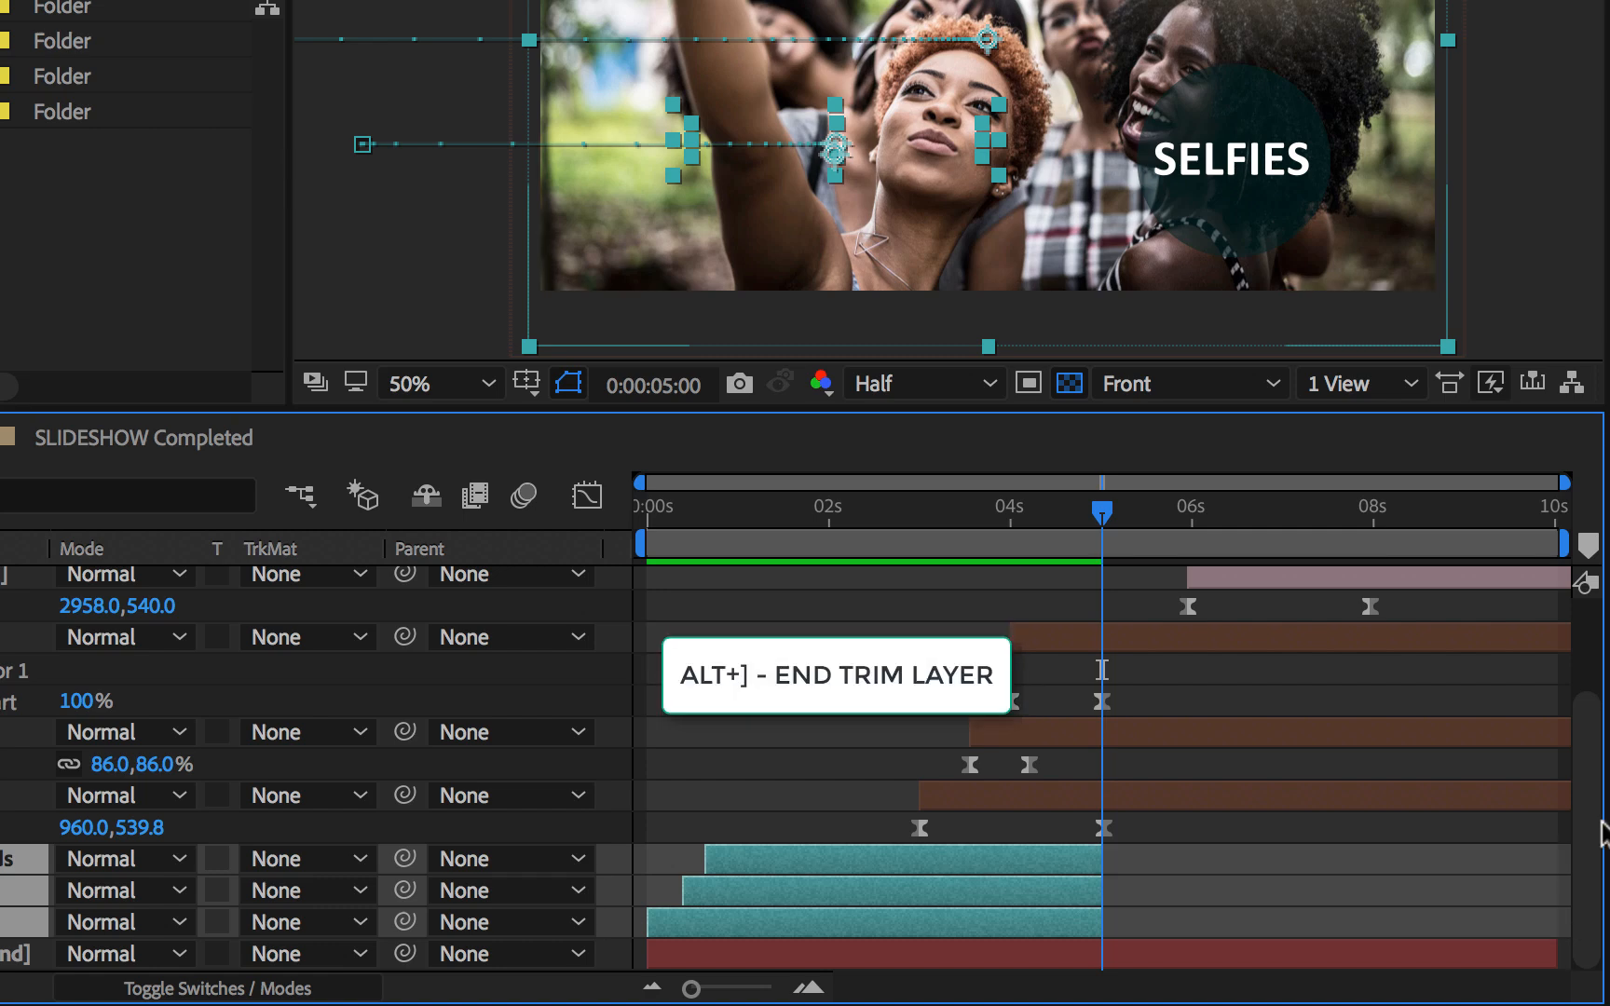
Collapse the selfies, text02bg and Image02 layers and trim their ends to 0:00:07:24, at the last Images03 Position keyframe.
{"action": "left_click", "coordinate": [24, 796]}
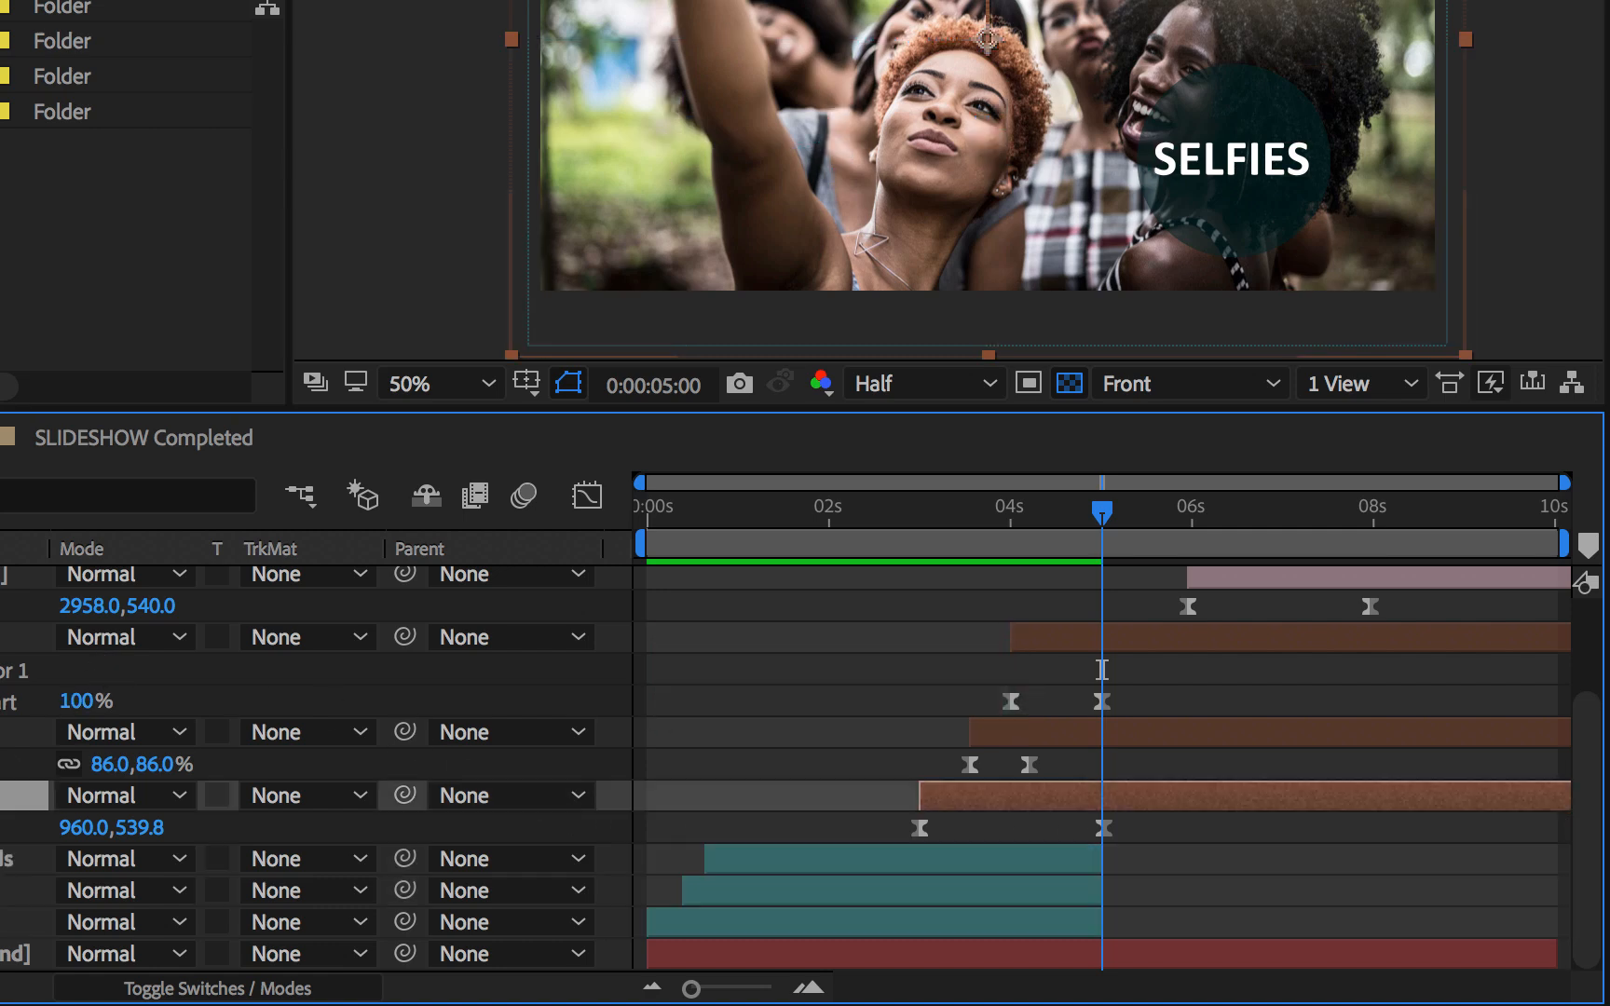
{"action": "left_click", "coordinate": [23, 637], "text": "shift"}
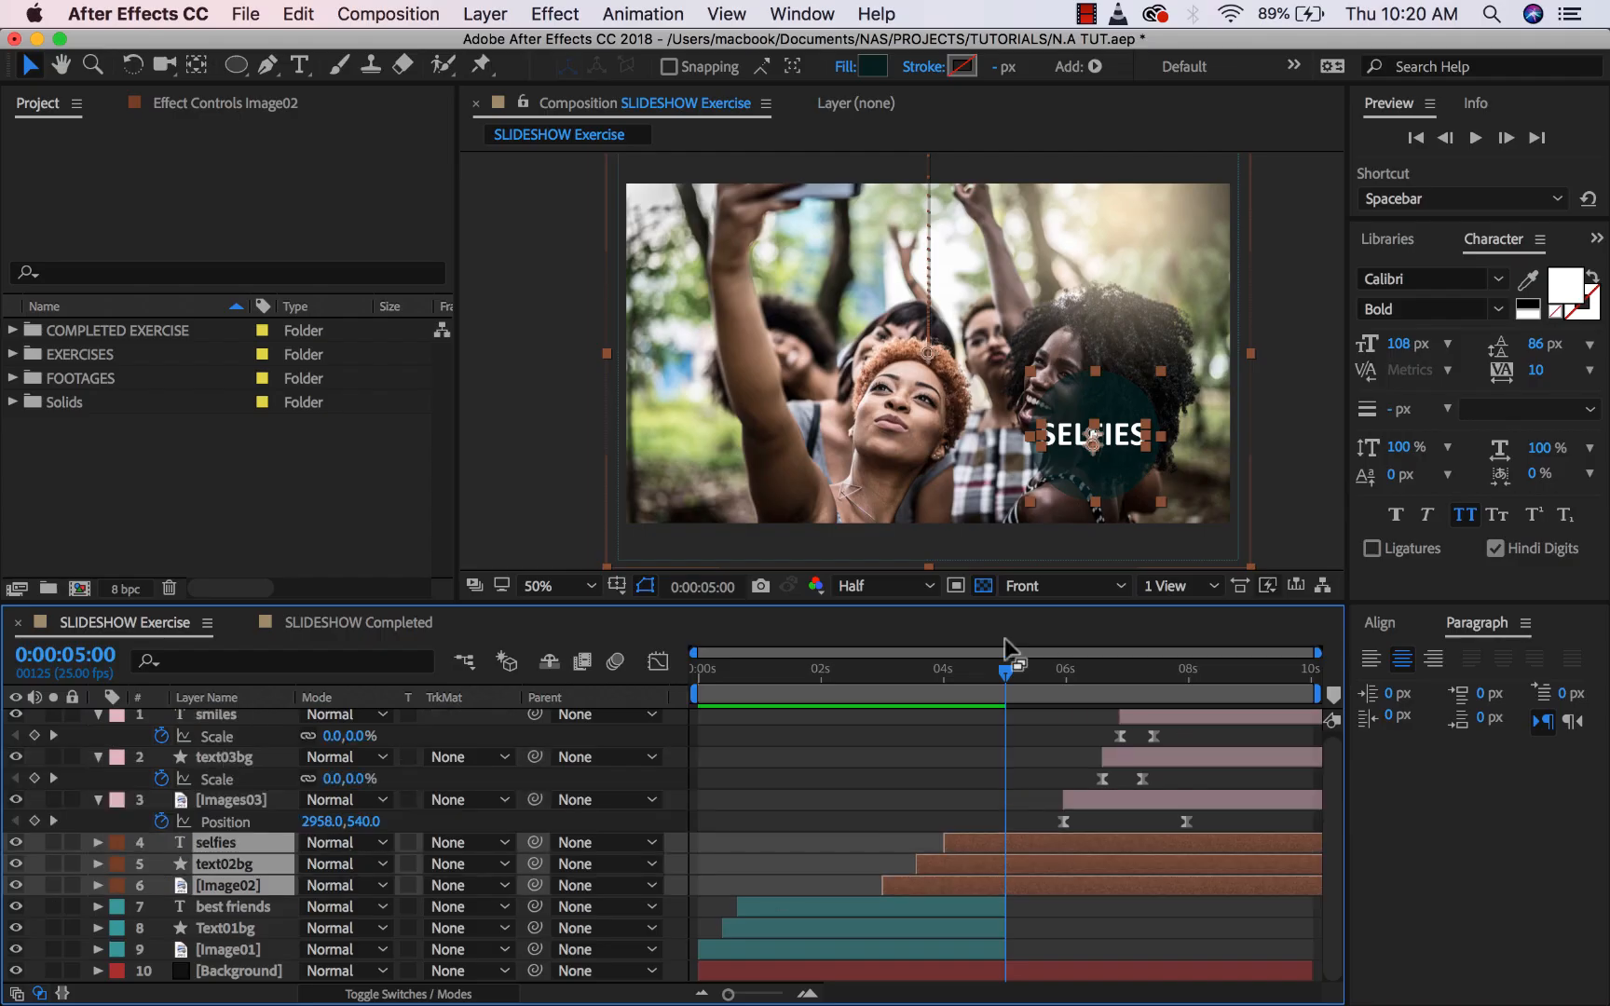
{"action": "left_click_drag", "start_coordinate": [1102, 511], "coordinate": [1369, 511]}
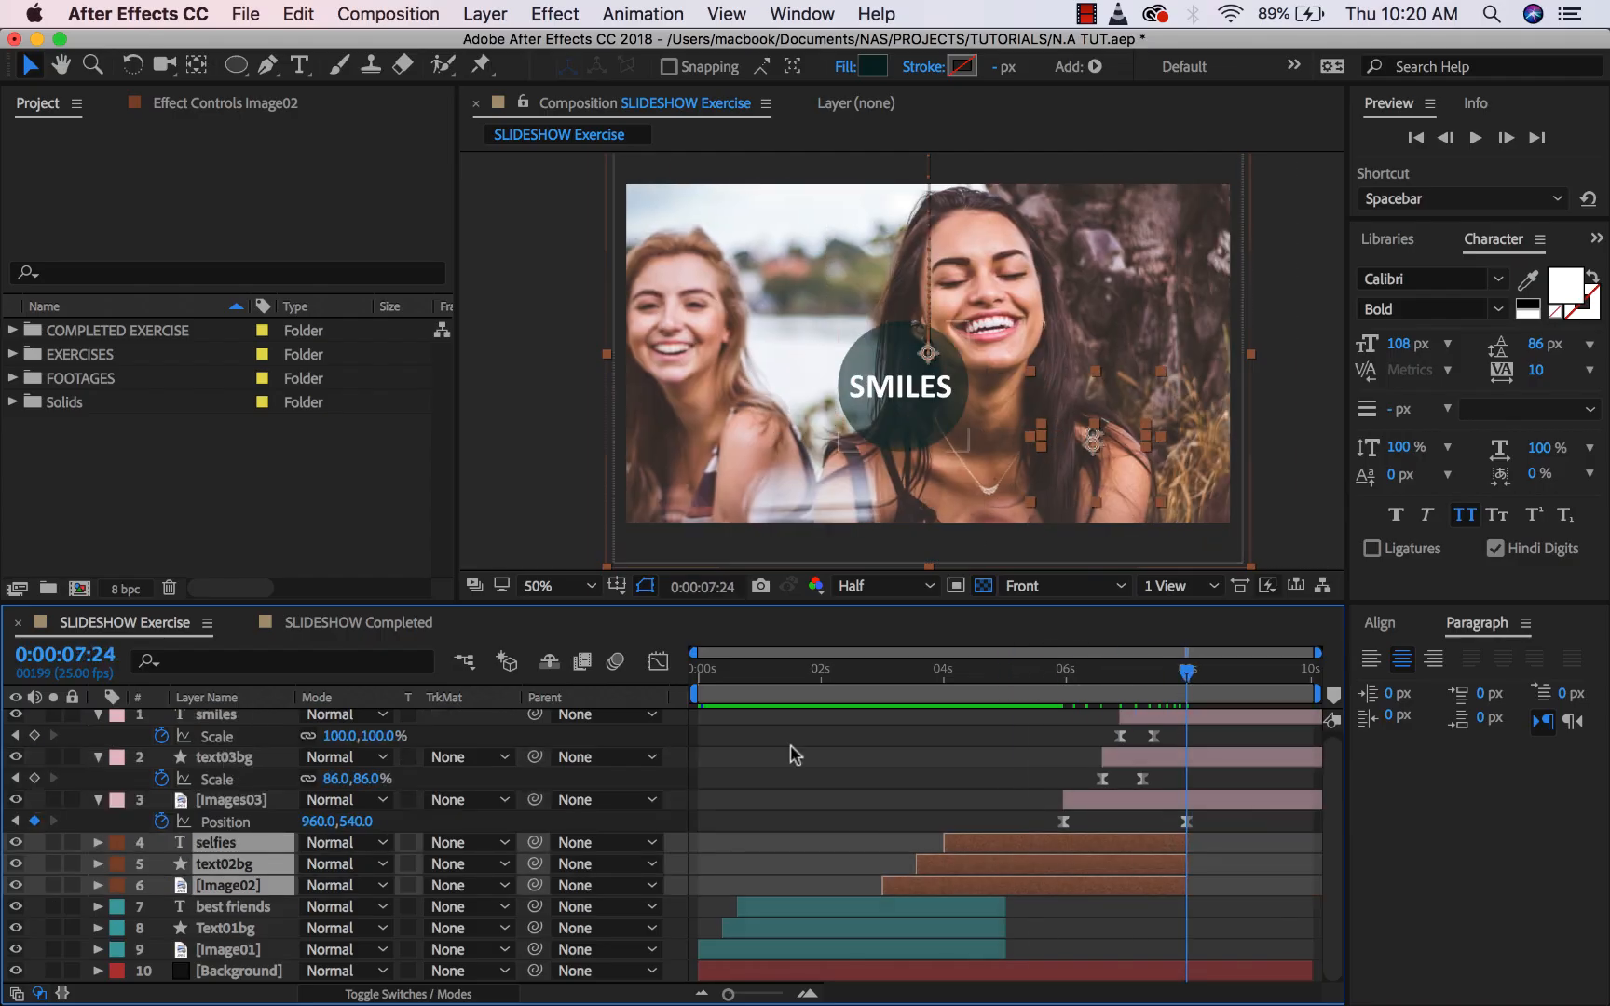
Select the smiles, text03bg and Images03 layers and collapse their keyframed properties.
{"action": "left_click", "coordinate": [241, 727]}
{"action": "left_click", "coordinate": [230, 807], "text": "shift"}
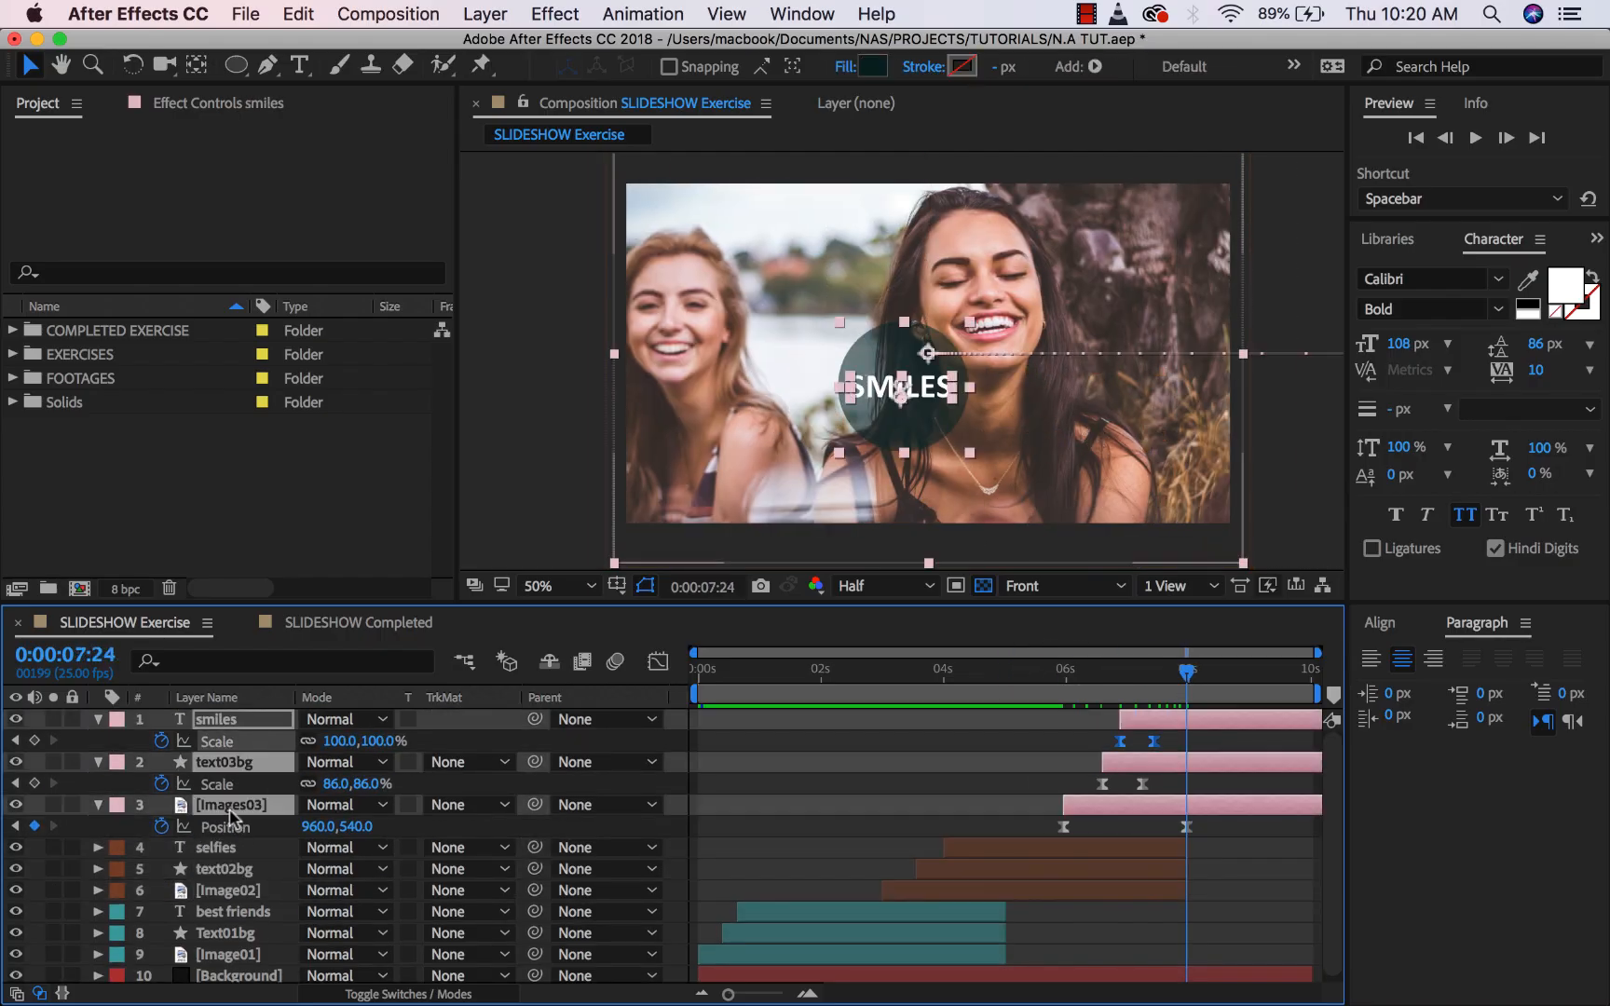
{"action": "key", "text": "u"}
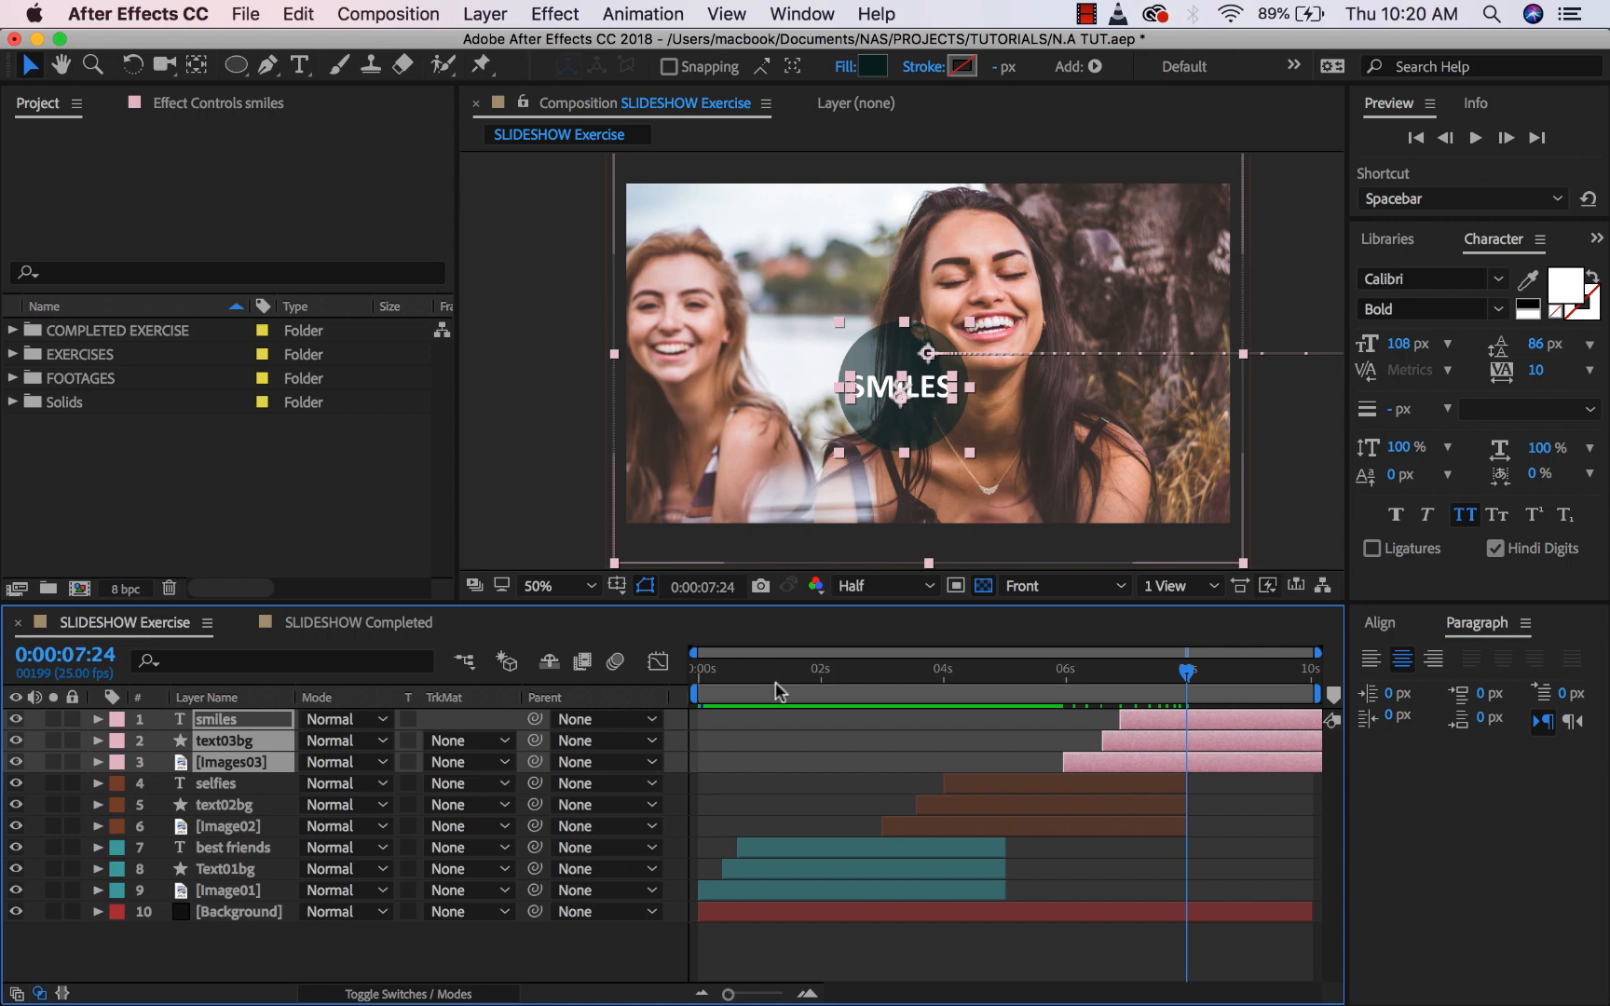
Play the composition from 0:00:00:00 to review the trimmed layers, then continue the preview from 0:00:05:20.
{"action": "key", "text": "Home"}
{"action": "key", "text": "space"}
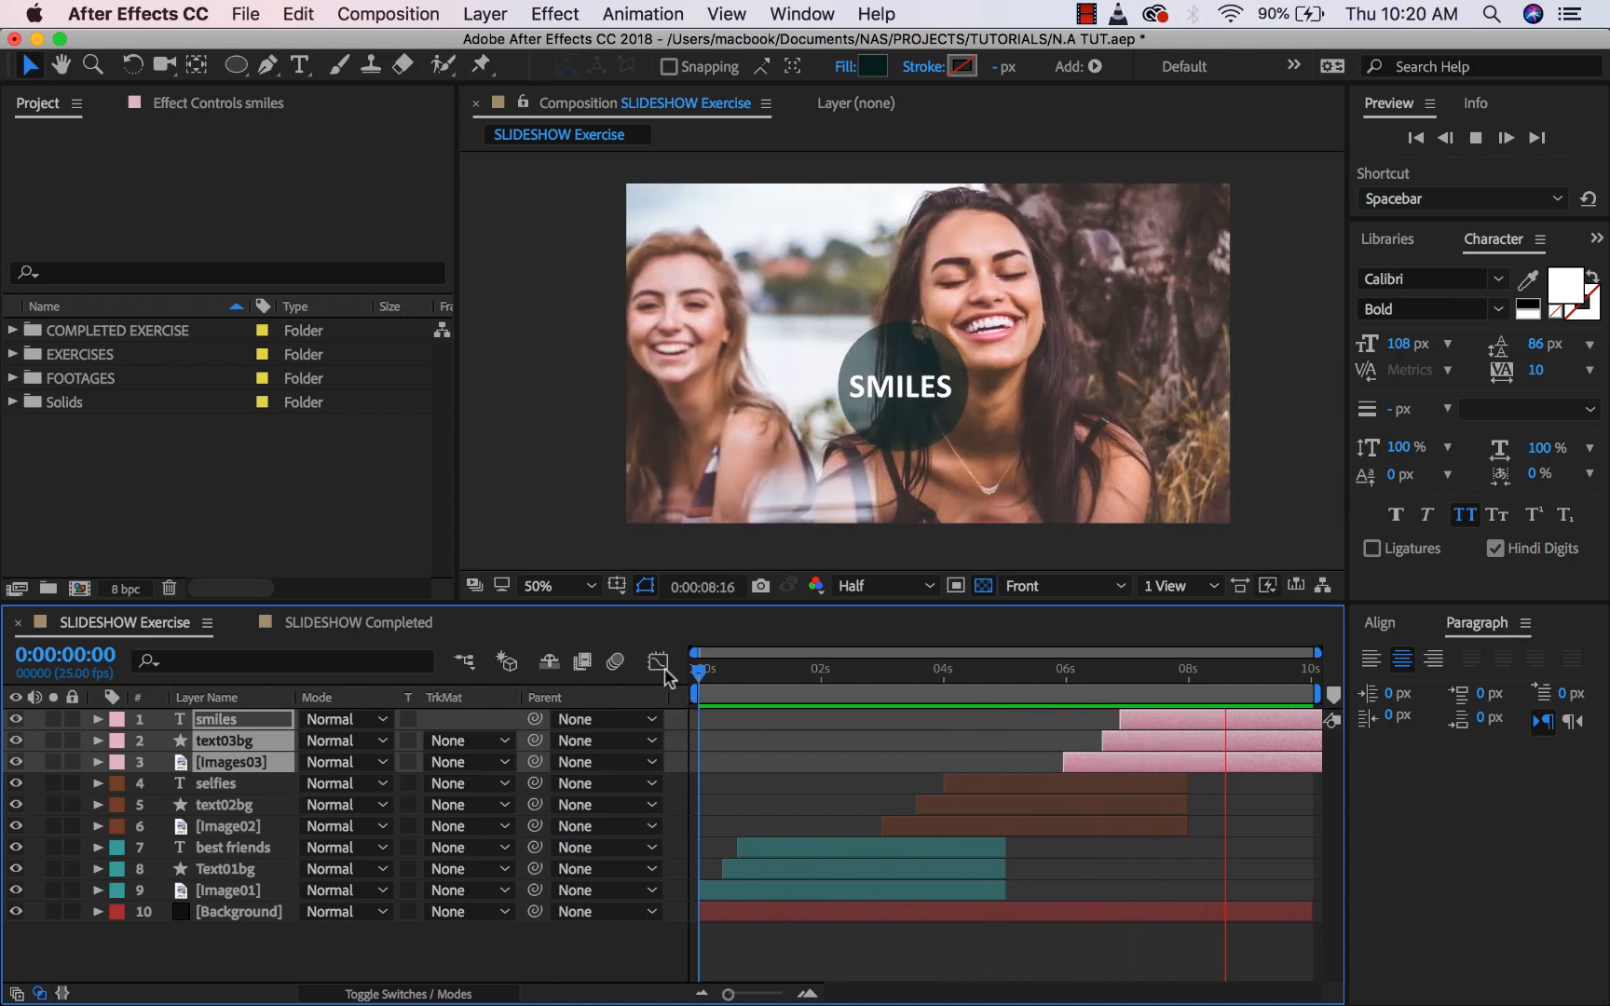
{"action": "left_click", "coordinate": [1052, 668]}
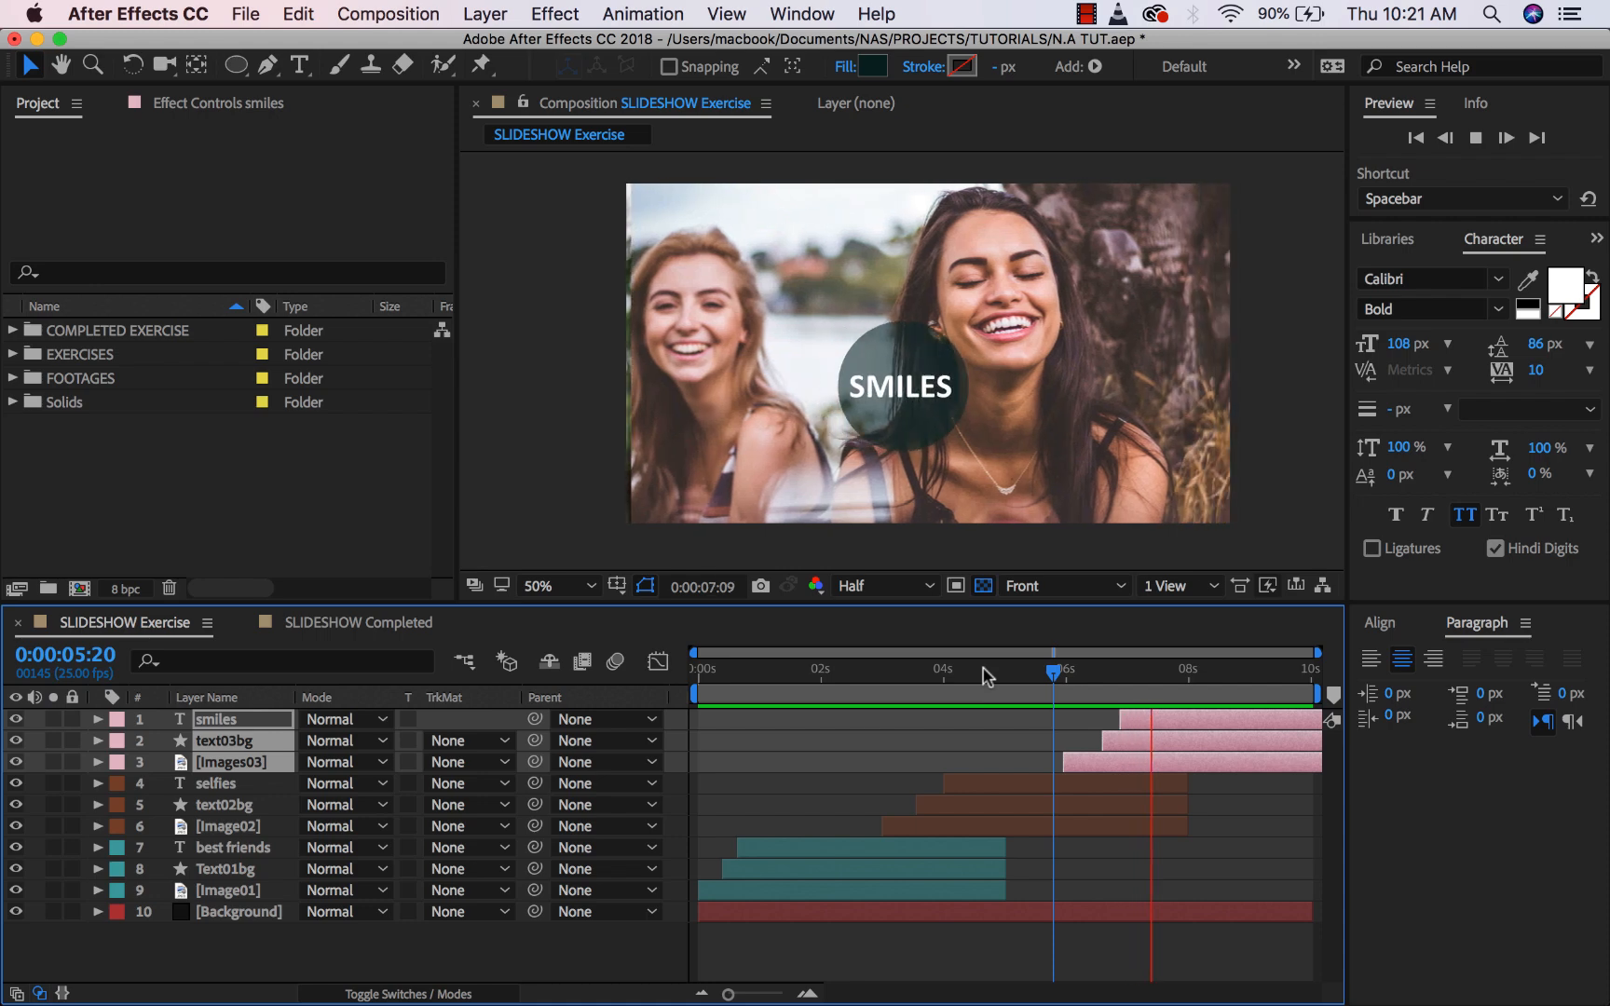